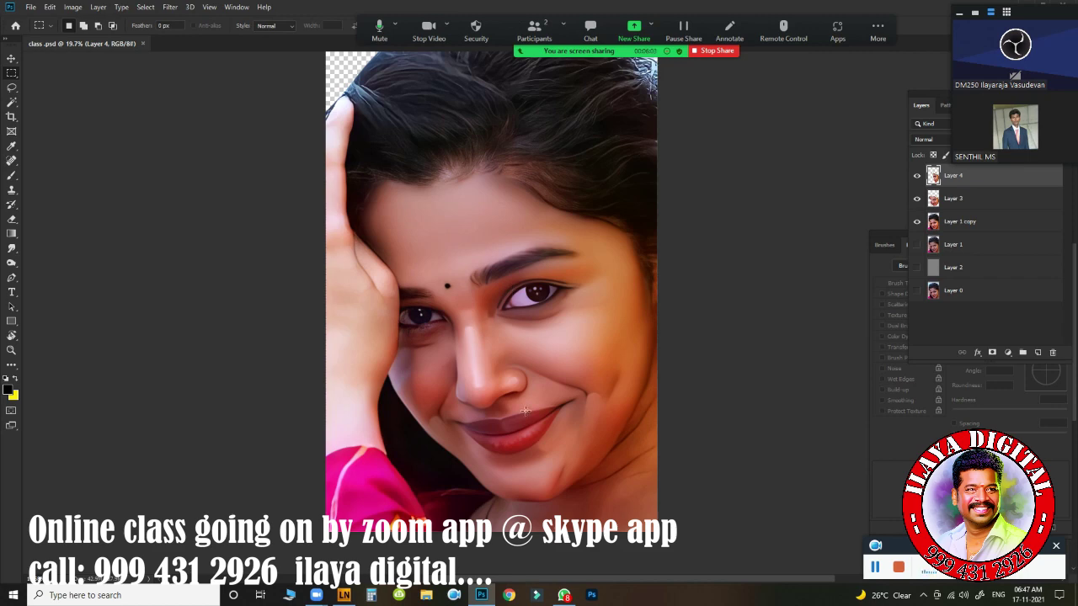
# - Zoom and pan so the woman's eyes, nose and lips fill the view
pyautogui.moveTo(580, 345); pyautogui.dragTo(620, 368)
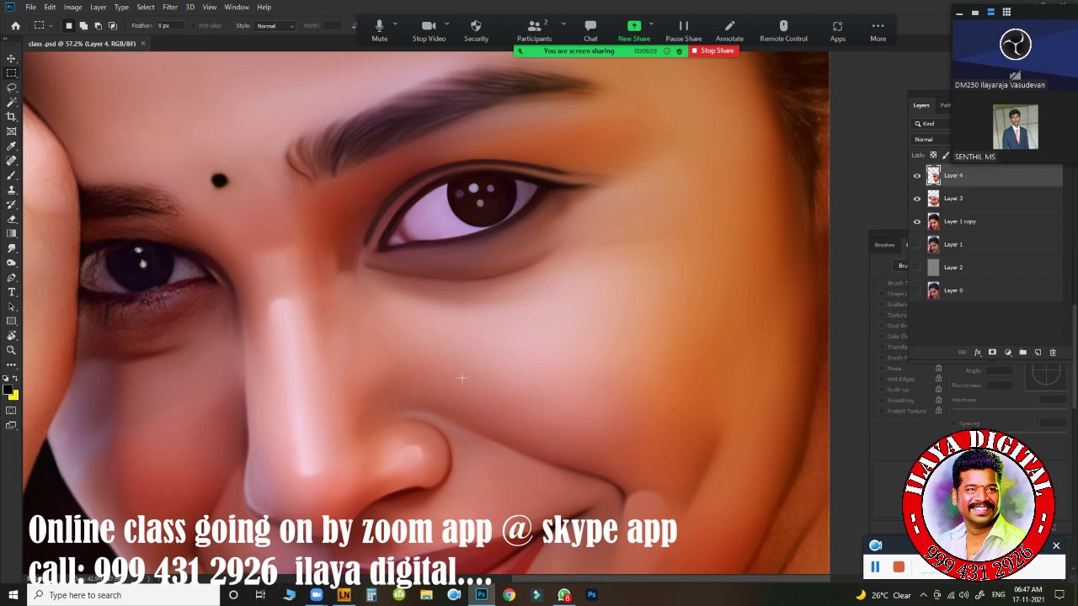
pyautogui.moveTo(462, 379); pyautogui.dragTo(615, 290)
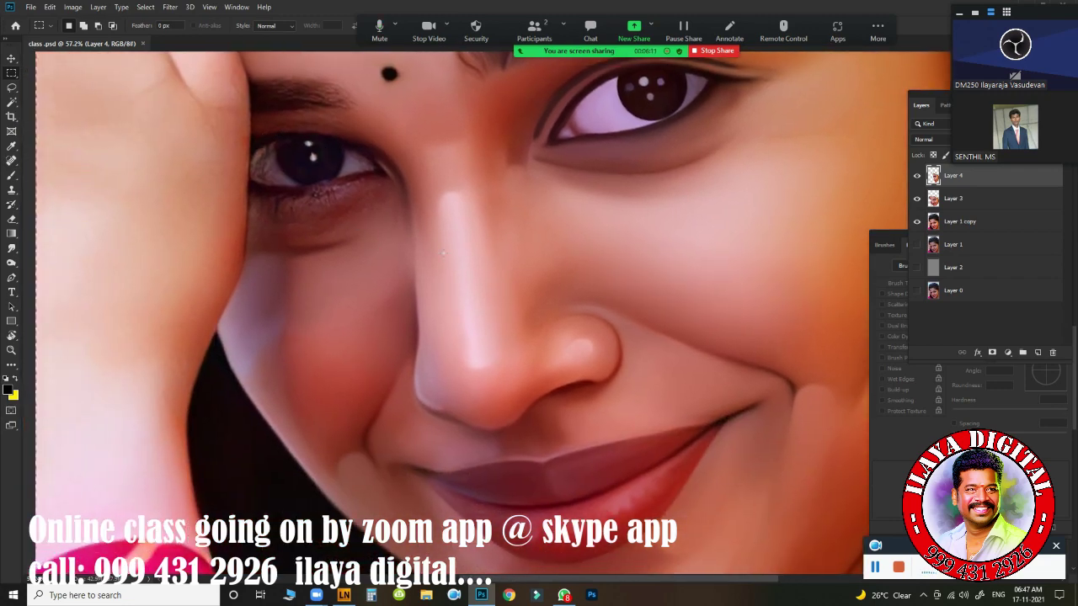
pyautogui.moveTo(501, 243)
pyautogui.mouseDown()
pyautogui.moveTo(476, 228)
pyautogui.moveTo(462, 440)
pyautogui.mouseUp()
pyautogui.moveTo(550, 293)
pyautogui.mouseDown()
pyautogui.moveTo(481, 173)
pyautogui.moveTo(473, 239)
pyautogui.mouseUp()
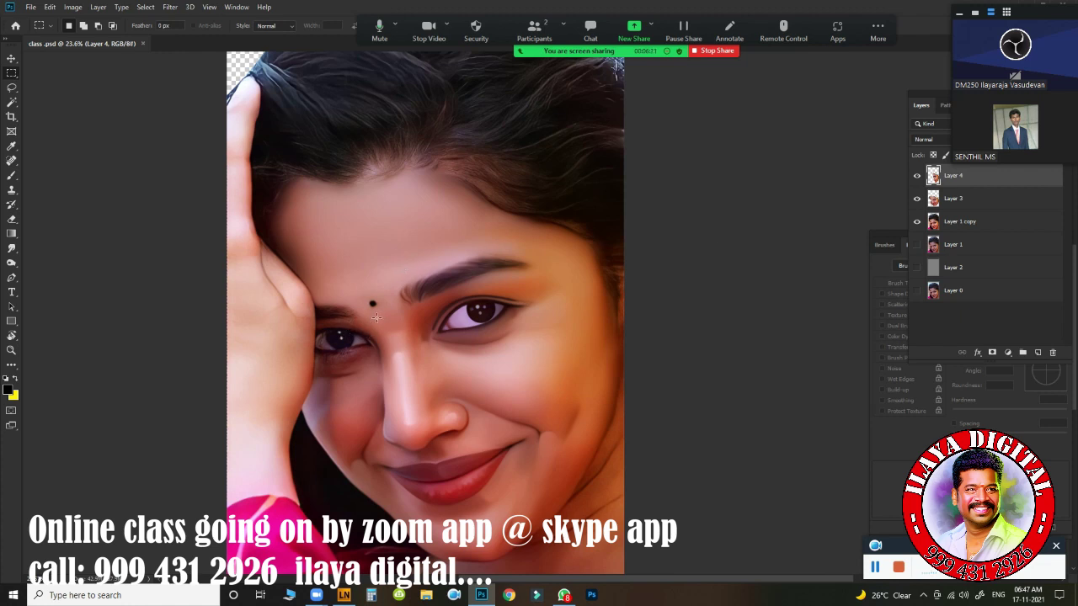
# - Pick the Smudge tool with Spacing off and Transfer on in Brush Settings
pyautogui.press('r')
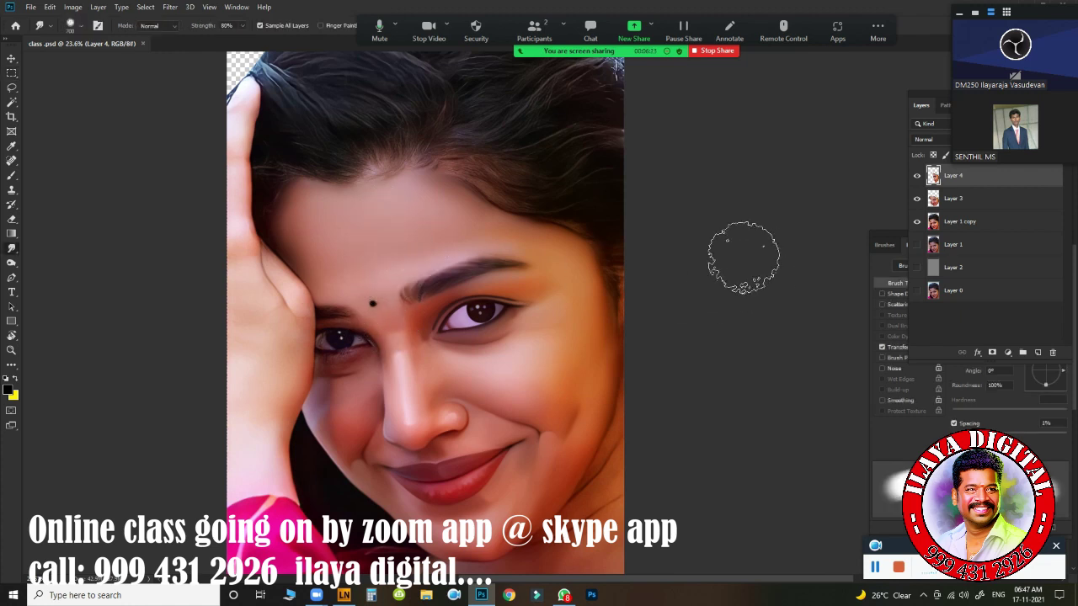
pyautogui.press('F5')
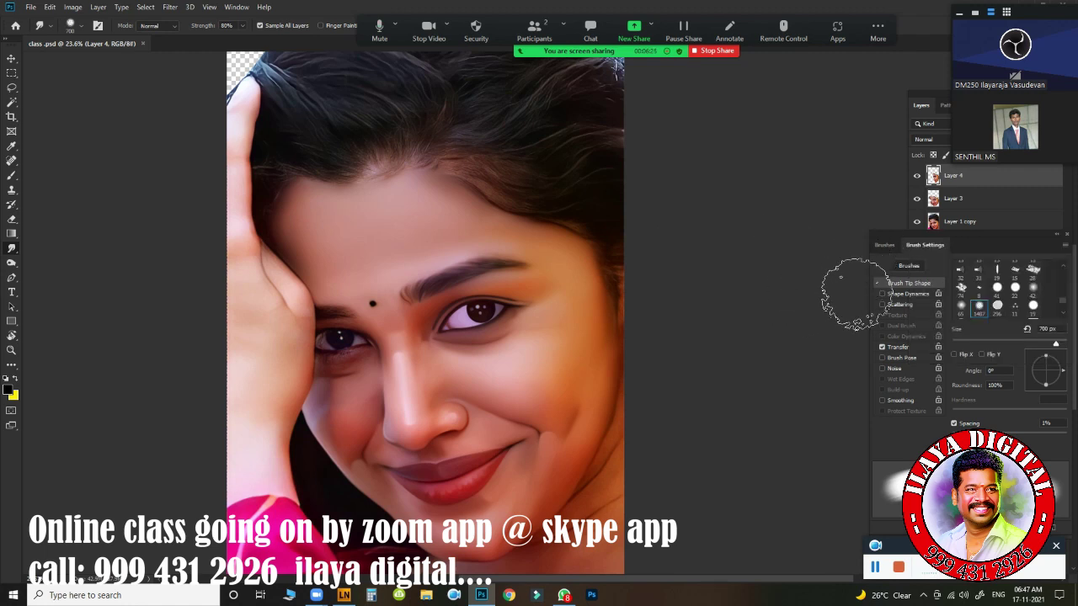
pyautogui.click(955, 423)
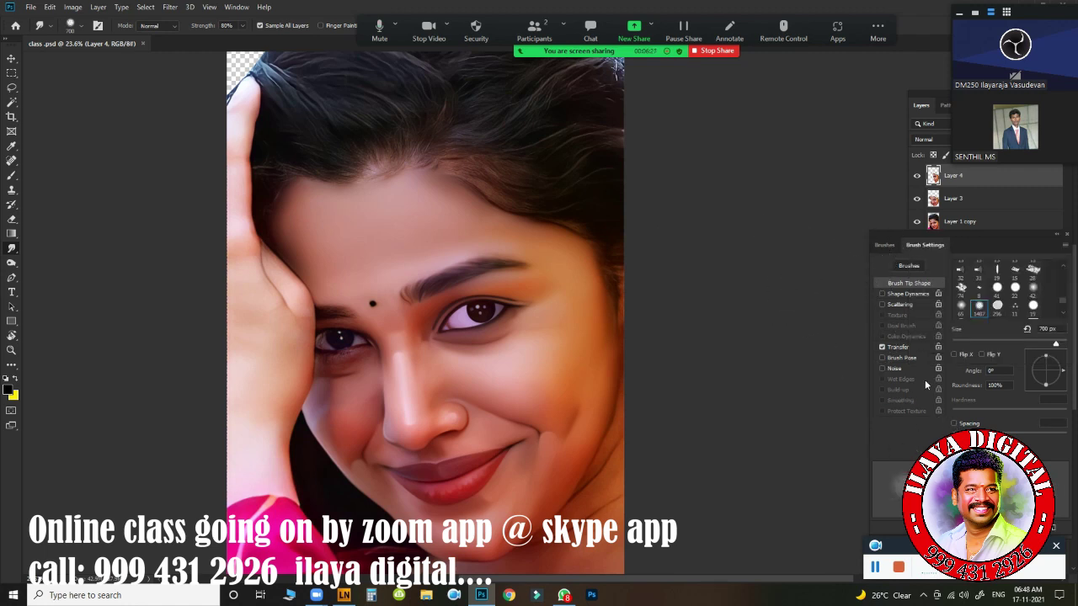
pyautogui.click(922, 348)
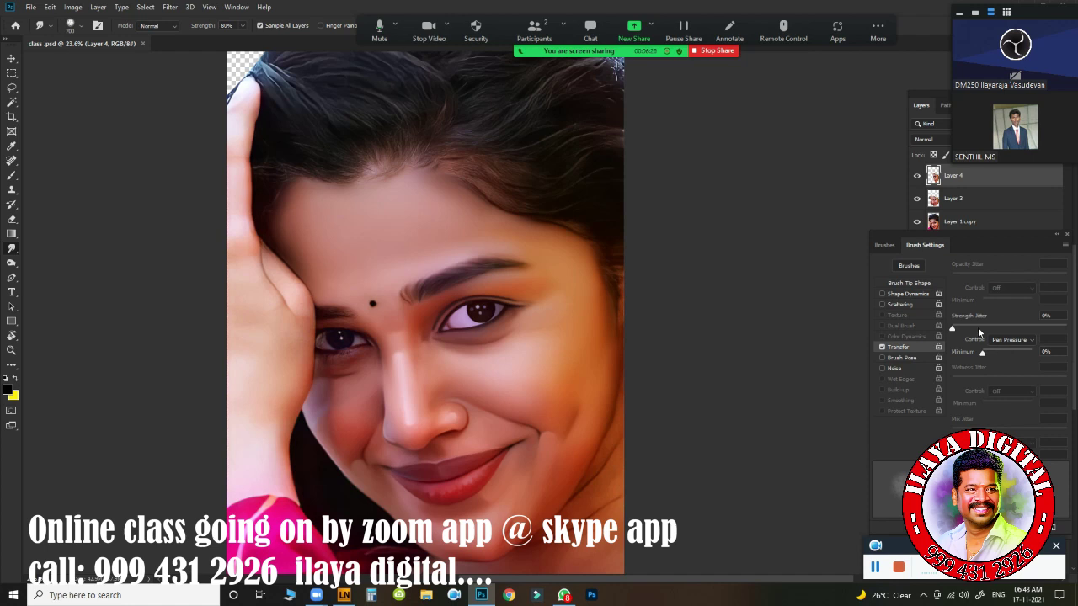
pyautogui.click(920, 283)
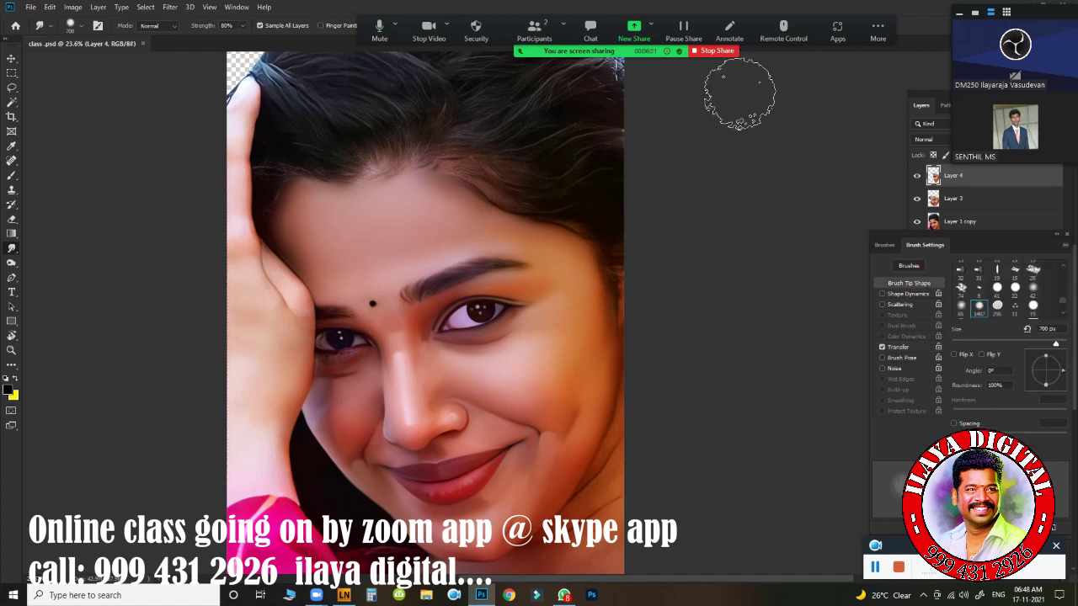
pyautogui.click(742, 124)
# - Rearrange the Photoshop and meeting video windows, then zoom on the inner eyebrow
pyautogui.doubleClick(313, 7)
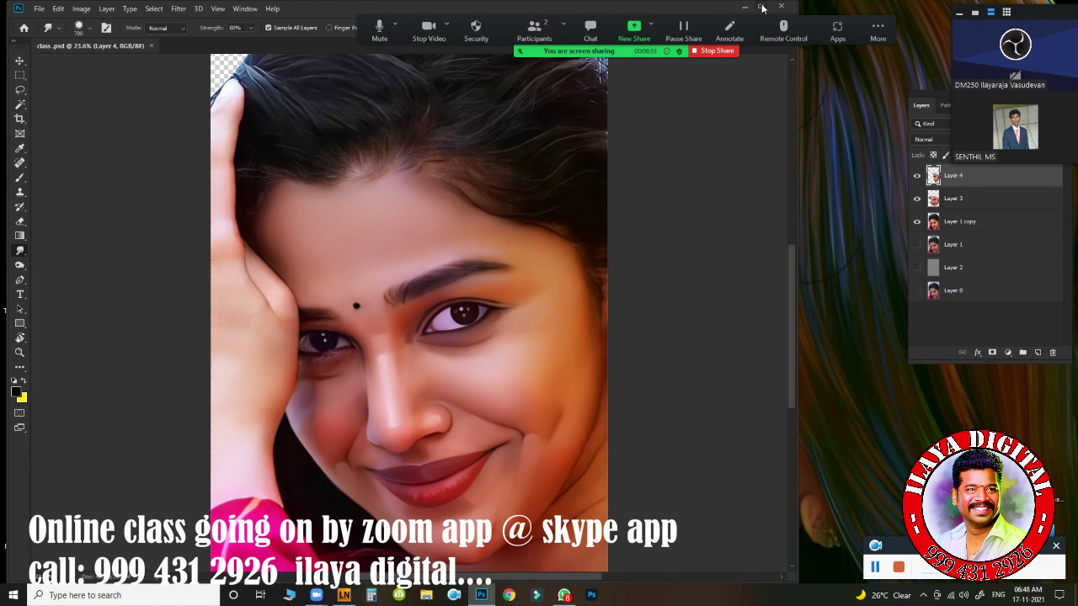
pyautogui.click(763, 8)
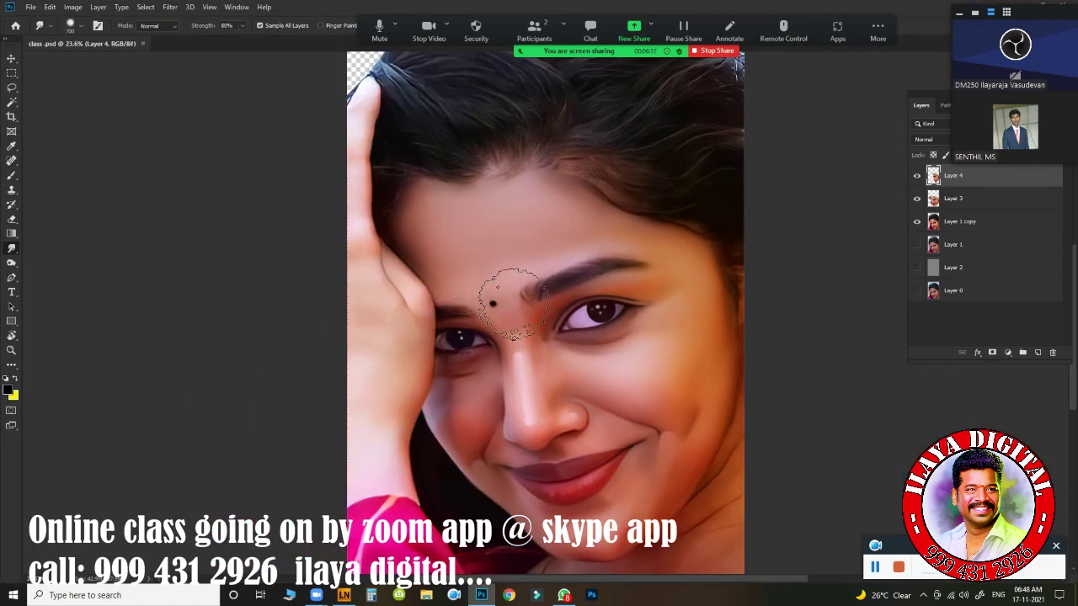
pyautogui.moveTo(1037, 17); pyautogui.dragTo(119, 421)
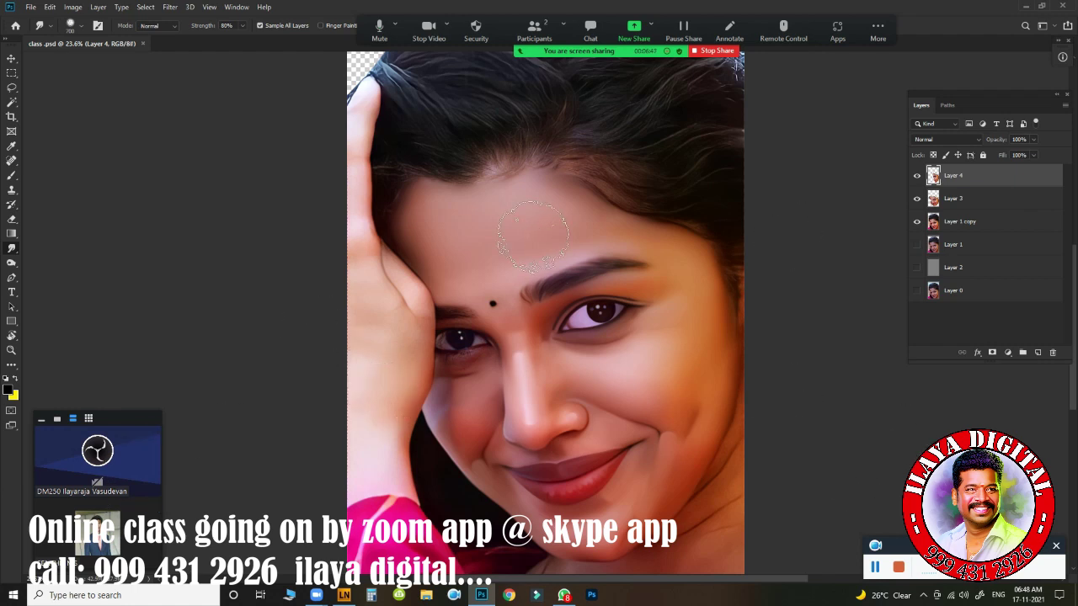
pyautogui.click(41, 419)
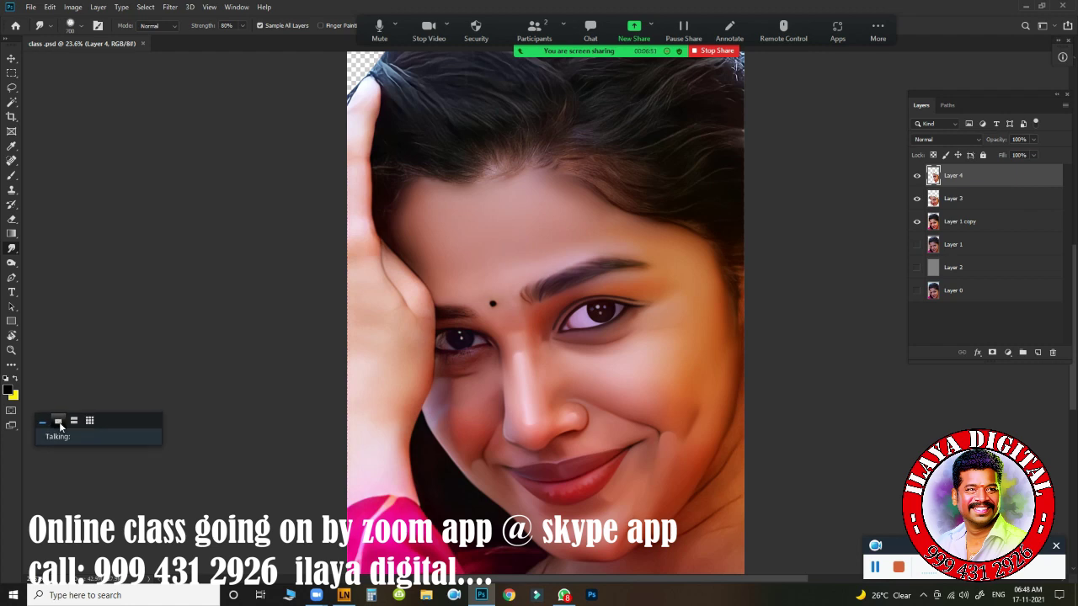
pyautogui.click(74, 421)
pyautogui.click(89, 420)
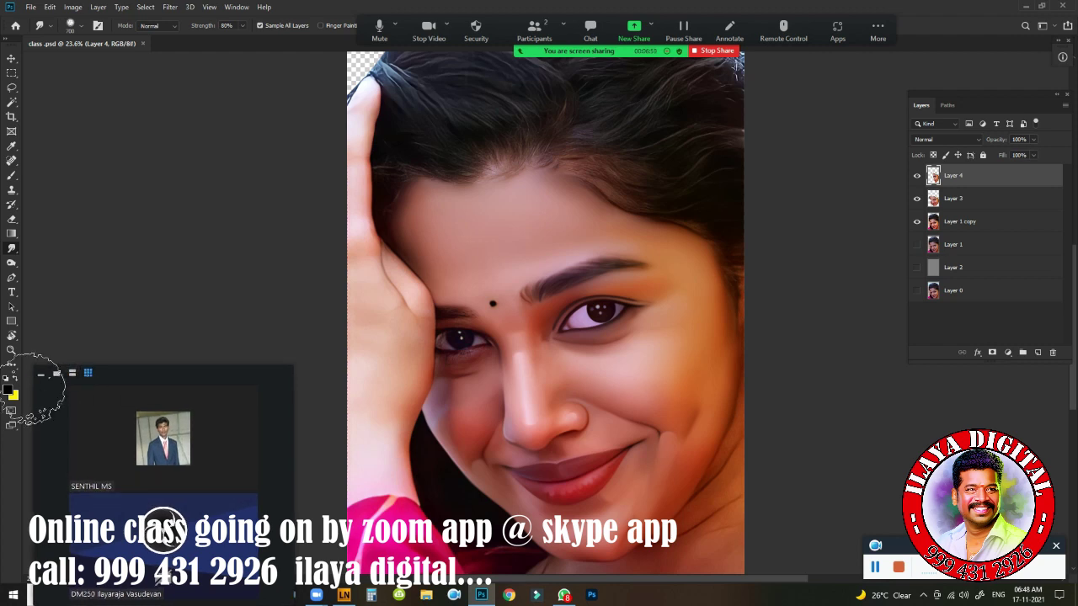
pyautogui.click(72, 374)
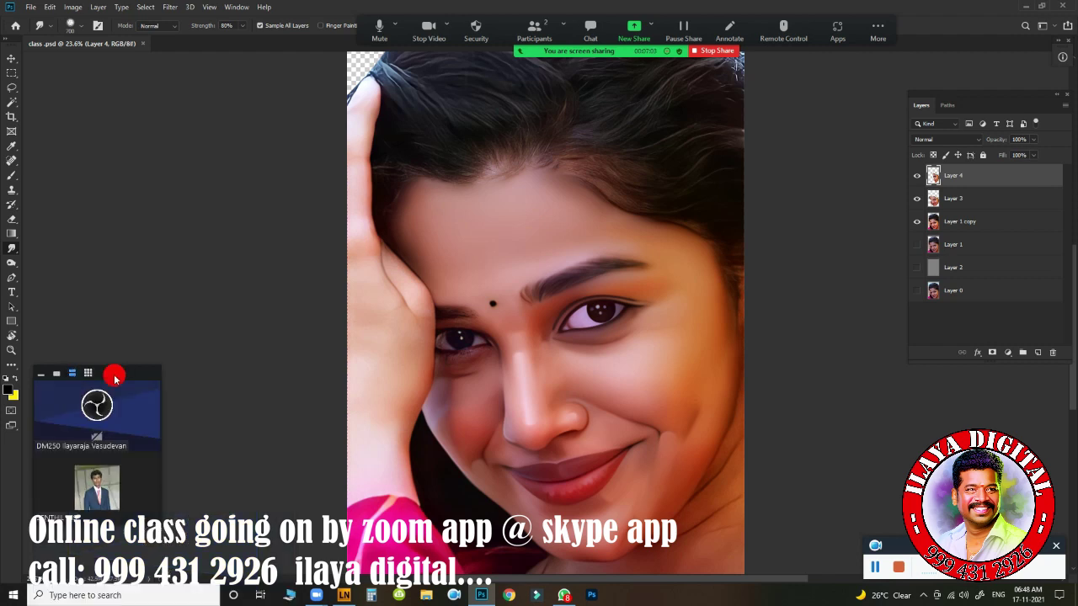
pyautogui.moveTo(115, 377); pyautogui.dragTo(116, 421)
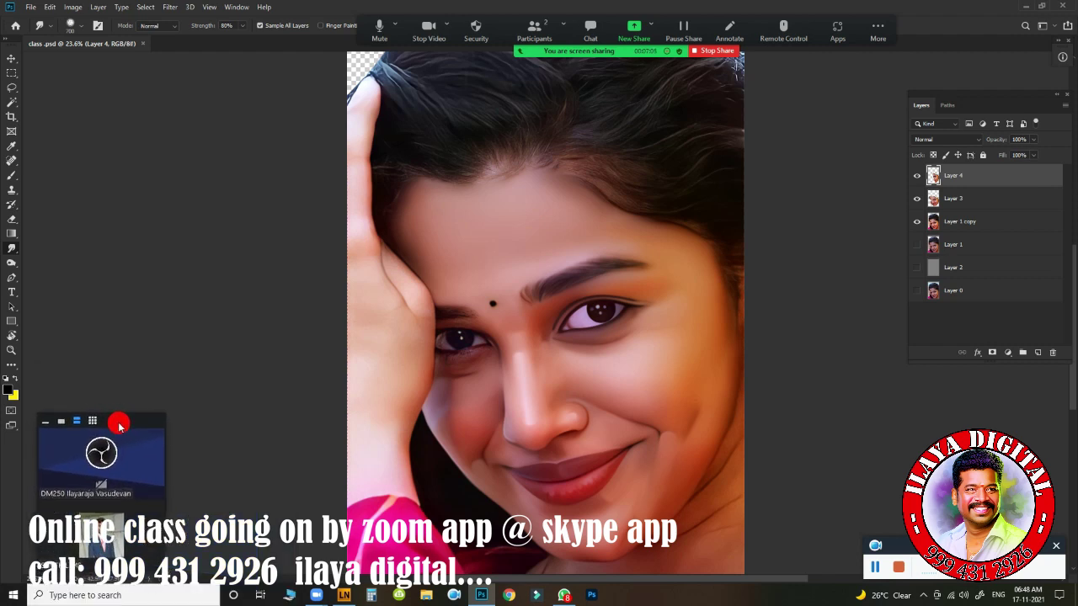
pyautogui.moveTo(115, 421); pyautogui.dragTo(105, 424)
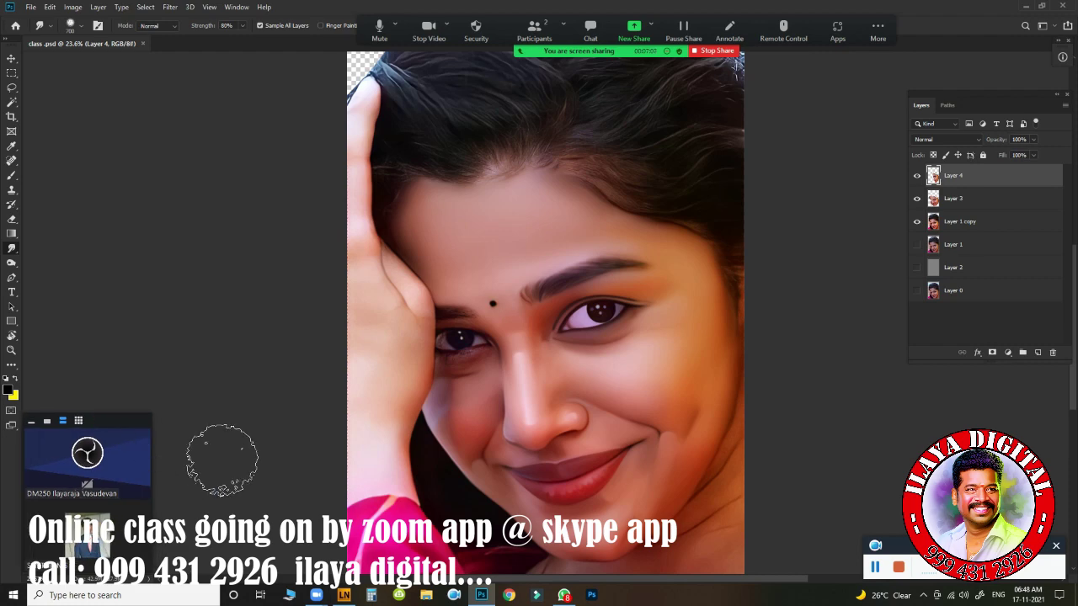
pyautogui.click(494, 270)
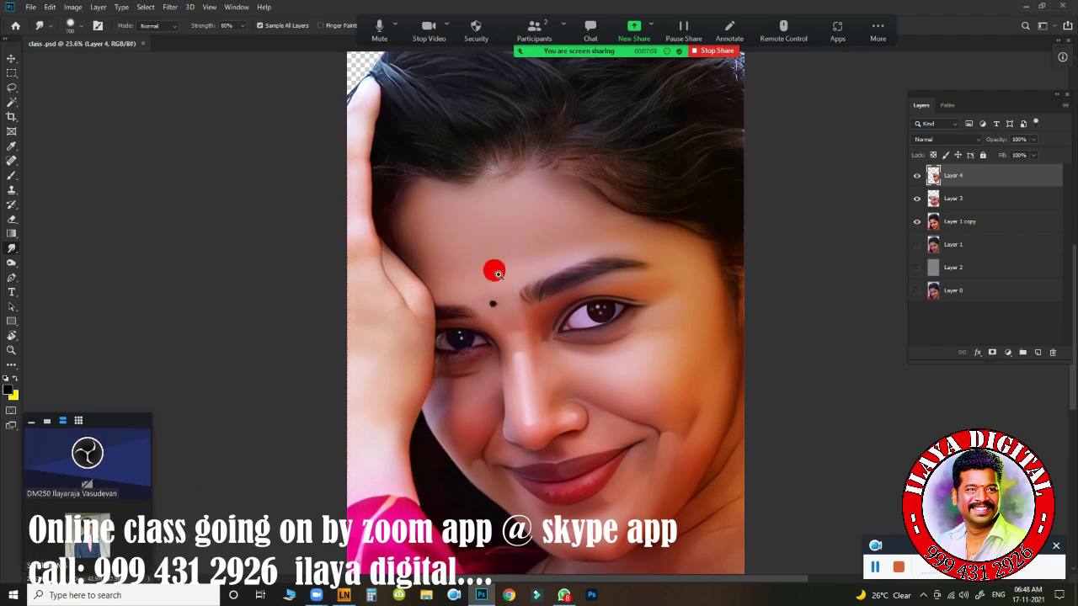
pyautogui.moveTo(538, 304)
pyautogui.mouseDown()
pyautogui.moveTo(573, 306)
pyautogui.moveTo(546, 260)
pyautogui.mouseUp()
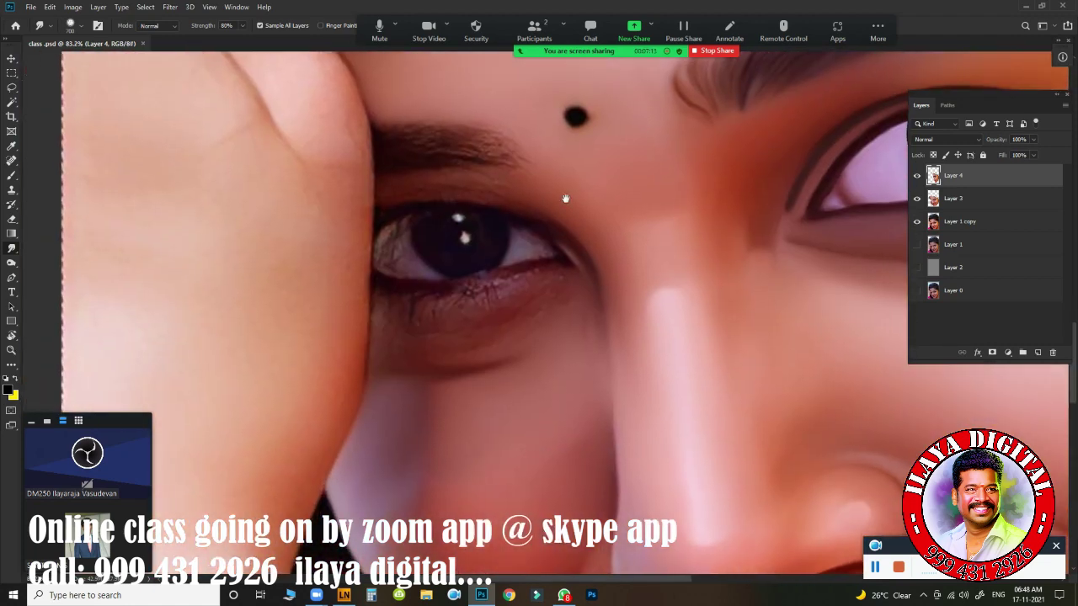
# - Shrink the smudge brush and rotate the canvas to align with the left brow
pyautogui.moveTo(517, 225); pyautogui.dragTo(546, 262)
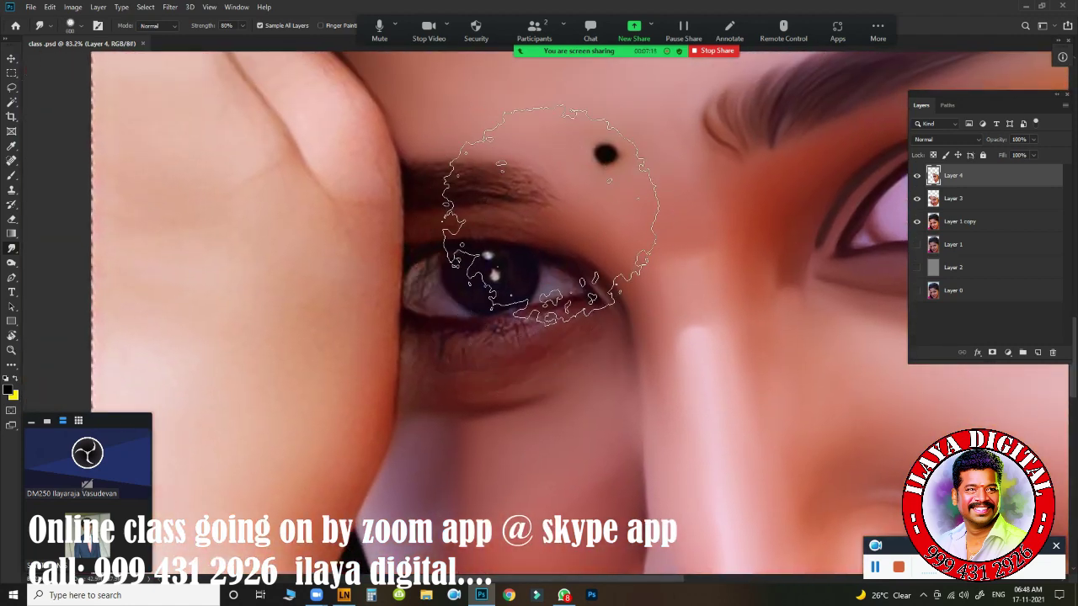
pyautogui.press('[')
pyautogui.press('[')
pyautogui.press('[')
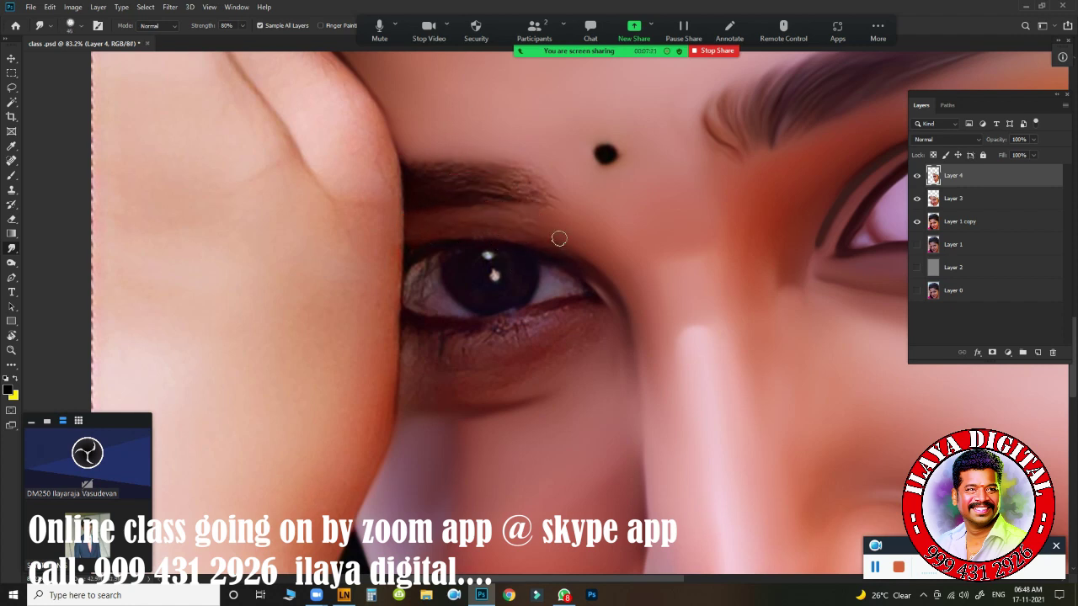
pyautogui.press('r')
pyautogui.moveTo(575, 233); pyautogui.dragTo(637, 157)
pyautogui.scroll(3, 621, 168)
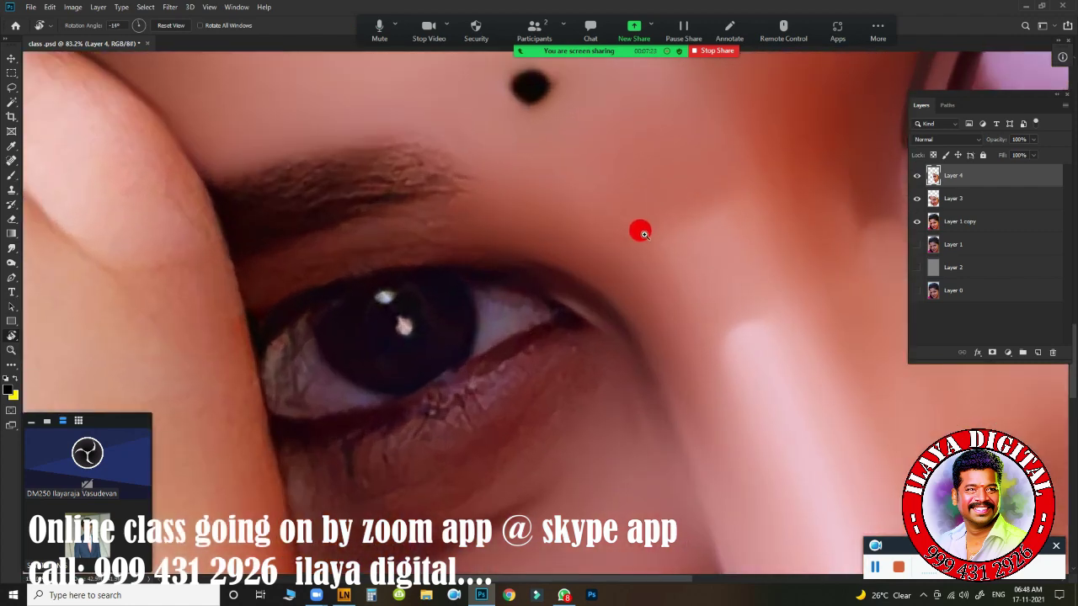
pyautogui.moveTo(640, 231)
pyautogui.mouseDown()
pyautogui.moveTo(589, 237)
pyautogui.moveTo(646, 217)
pyautogui.mouseUp()
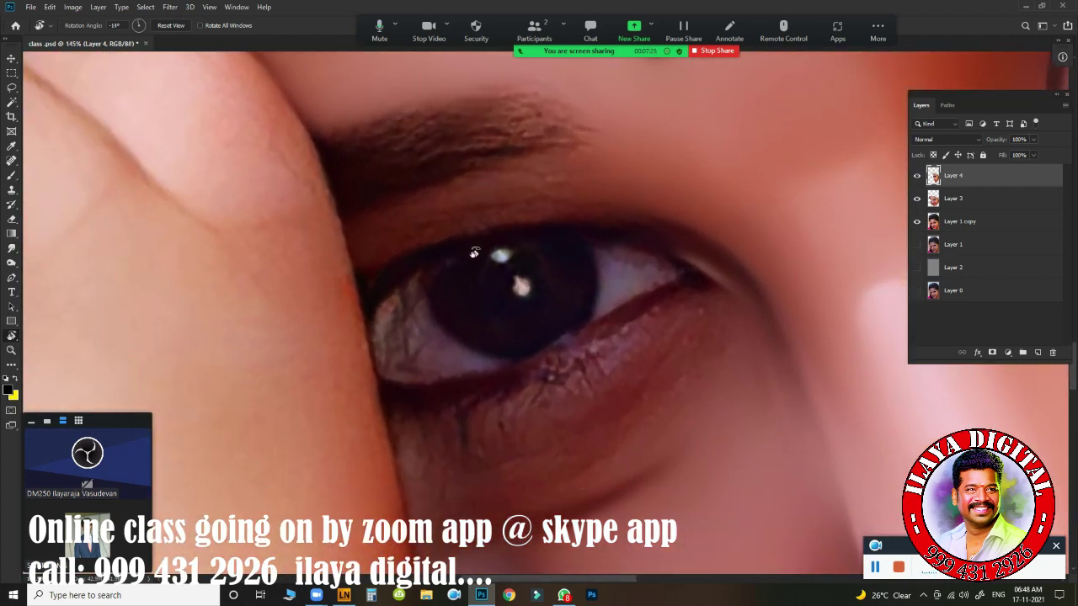
pyautogui.press('r')
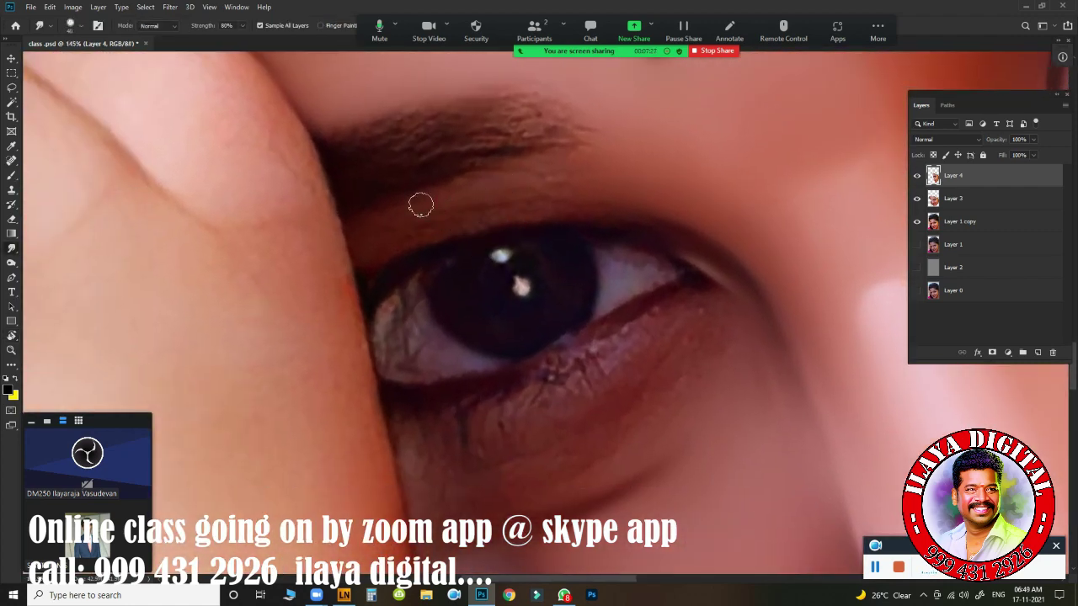
# - Smudge the skin under the eyebrow and soften the brow along its length
pyautogui.moveTo(351, 218)
pyautogui.mouseDown()
pyautogui.moveTo(363, 229)
pyautogui.moveTo(421, 194)
pyautogui.moveTo(565, 163)
pyautogui.mouseUp()
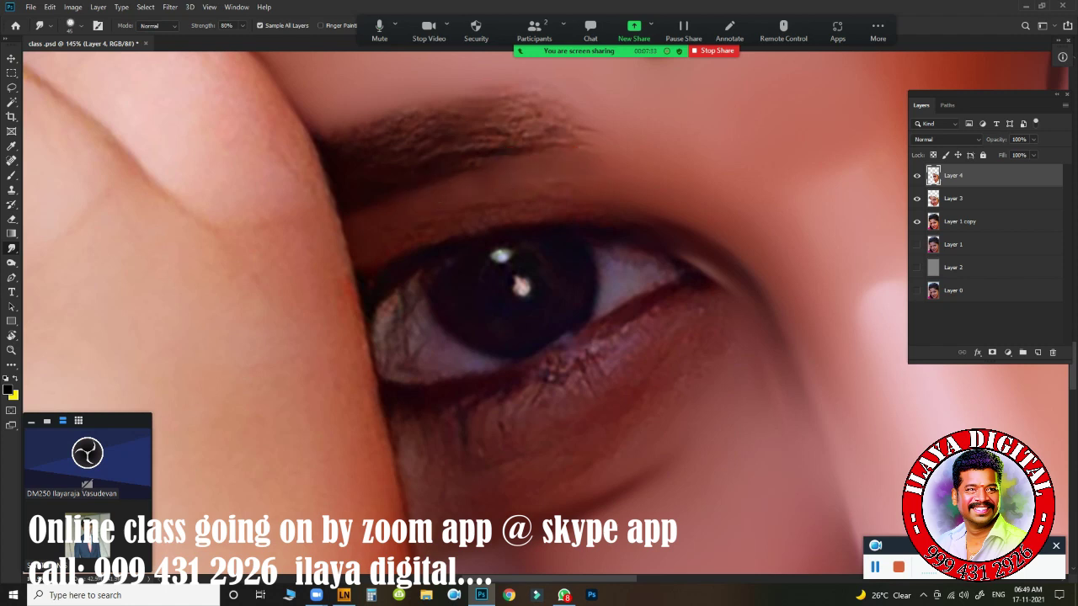
pyautogui.moveTo(370, 235)
pyautogui.mouseDown()
pyautogui.moveTo(567, 200)
pyautogui.moveTo(623, 202)
pyautogui.mouseUp()
pyautogui.moveTo(460, 216); pyautogui.dragTo(418, 211)
pyautogui.moveTo(594, 174)
pyautogui.mouseDown()
pyautogui.moveTo(638, 166)
pyautogui.moveTo(550, 181)
pyautogui.moveTo(651, 178)
pyautogui.moveTo(525, 183)
pyautogui.moveTo(358, 240)
pyautogui.moveTo(432, 240)
pyautogui.moveTo(566, 211)
pyautogui.mouseUp()
pyautogui.moveTo(385, 207)
pyautogui.mouseDown()
pyautogui.moveTo(528, 172)
pyautogui.moveTo(363, 217)
pyautogui.moveTo(548, 161)
pyautogui.moveTo(414, 197)
pyautogui.moveTo(366, 237)
pyautogui.moveTo(366, 250)
pyautogui.moveTo(688, 160)
pyautogui.mouseUp()
pyautogui.moveTo(352, 150); pyautogui.dragTo(323, 134)
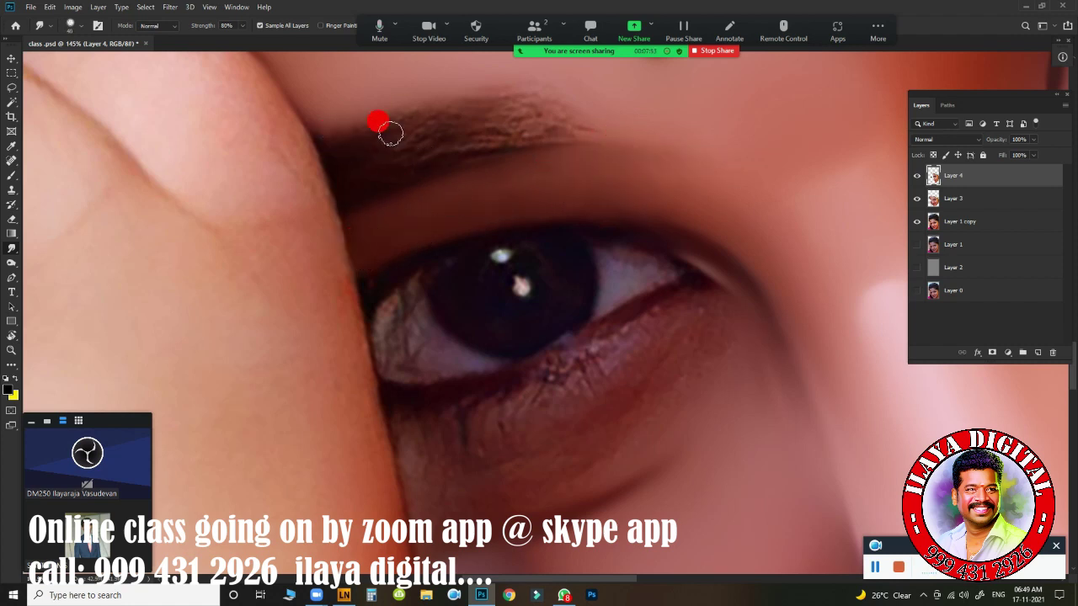
pyautogui.moveTo(390, 133)
pyautogui.mouseDown()
pyautogui.moveTo(363, 154)
pyautogui.moveTo(443, 149)
pyautogui.moveTo(419, 164)
pyautogui.moveTo(364, 133)
pyautogui.moveTo(422, 151)
pyautogui.moveTo(503, 138)
pyautogui.moveTo(564, 167)
pyautogui.moveTo(348, 241)
pyautogui.moveTo(277, 360)
pyautogui.moveTo(366, 435)
pyautogui.moveTo(531, 358)
pyautogui.moveTo(277, 431)
pyautogui.moveTo(496, 312)
pyautogui.moveTo(628, 188)
pyautogui.moveTo(625, 171)
pyautogui.moveTo(638, 193)
pyautogui.moveTo(628, 181)
pyautogui.mouseUp()
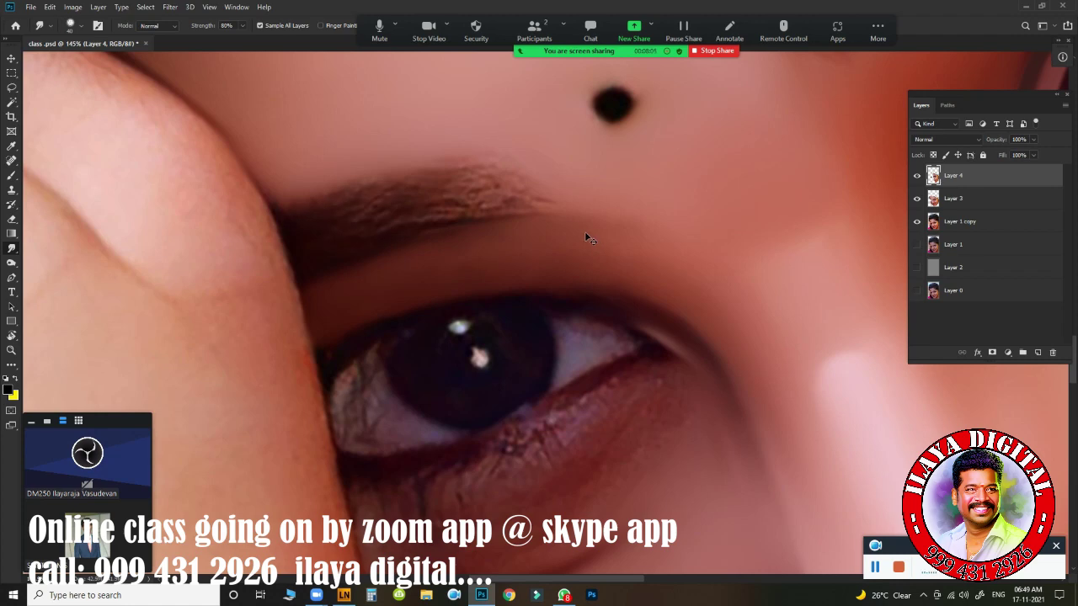
pyautogui.moveTo(593, 223)
pyautogui.mouseDown()
pyautogui.moveTo(549, 248)
pyautogui.moveTo(631, 262)
pyautogui.mouseUp()
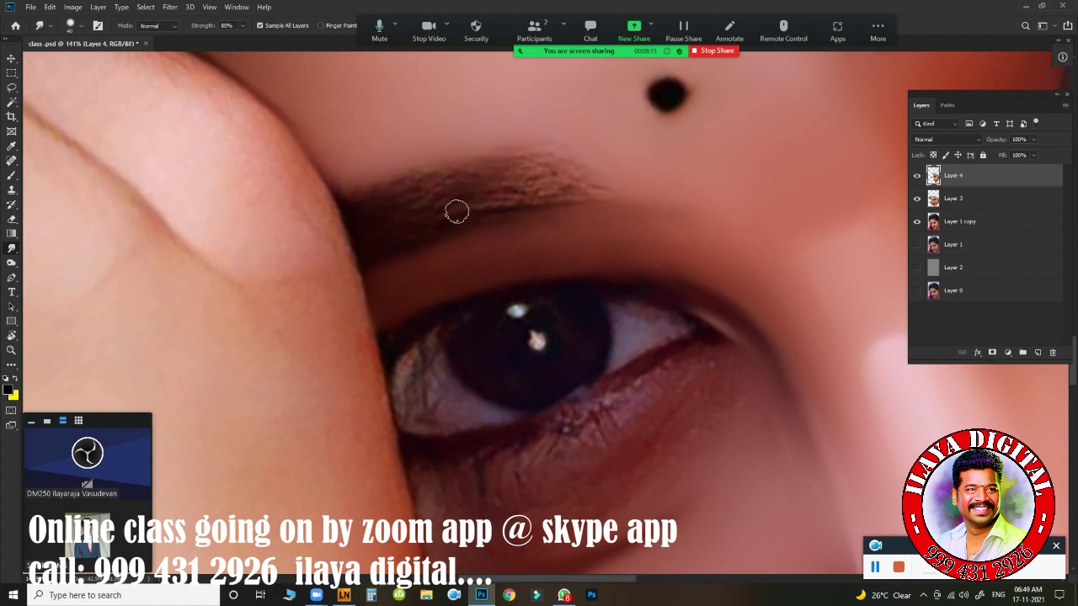
# - Center the upper eyelid and smudge along it and the skin beside the eye
pyautogui.press('F5')
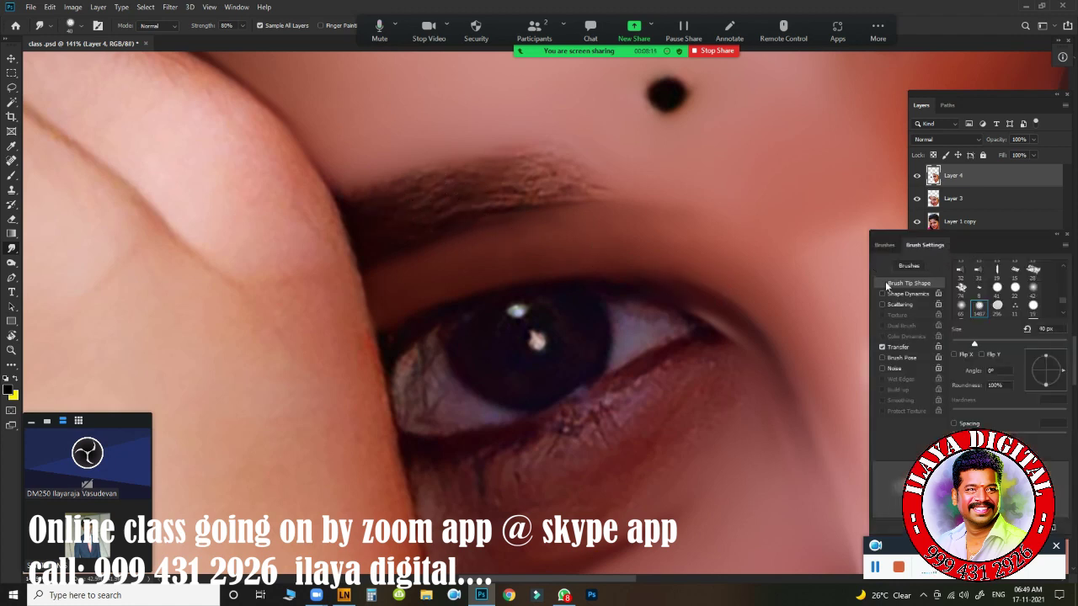
pyautogui.moveTo(492, 256); pyautogui.dragTo(489, 336)
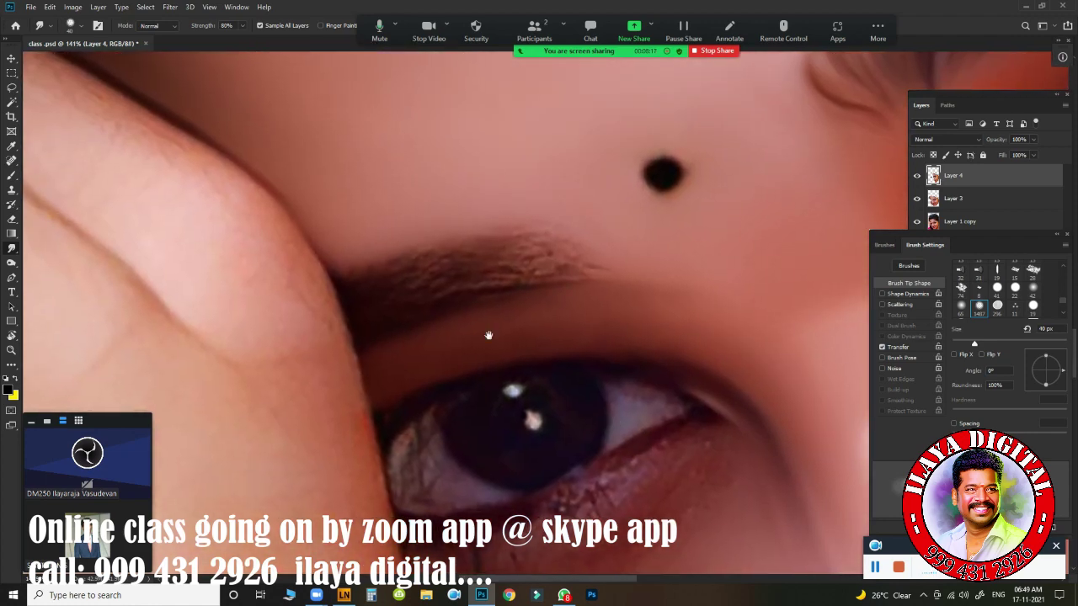
pyautogui.moveTo(722, 269); pyautogui.dragTo(580, 98)
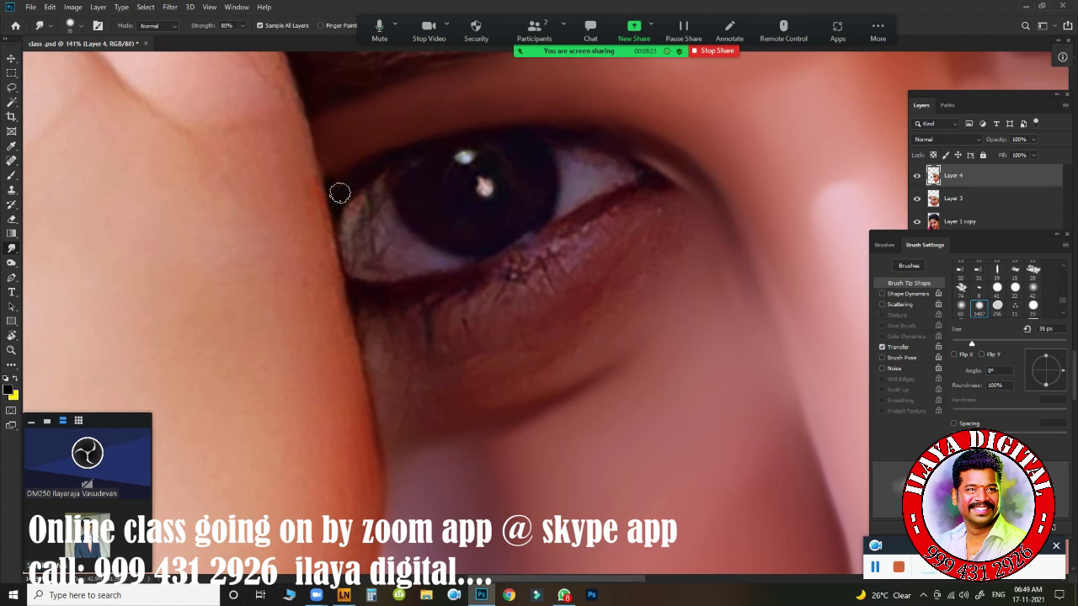
pyautogui.moveTo(330, 172); pyautogui.dragTo(336, 184)
pyautogui.moveTo(428, 148)
pyautogui.mouseDown()
pyautogui.moveTo(498, 132)
pyautogui.moveTo(641, 154)
pyautogui.mouseUp()
# - Smooth the lower eyelid line and the upper lid's outer corner
pyautogui.moveTo(353, 295); pyautogui.dragTo(489, 267)
pyautogui.moveTo(387, 294); pyautogui.dragTo(477, 268)
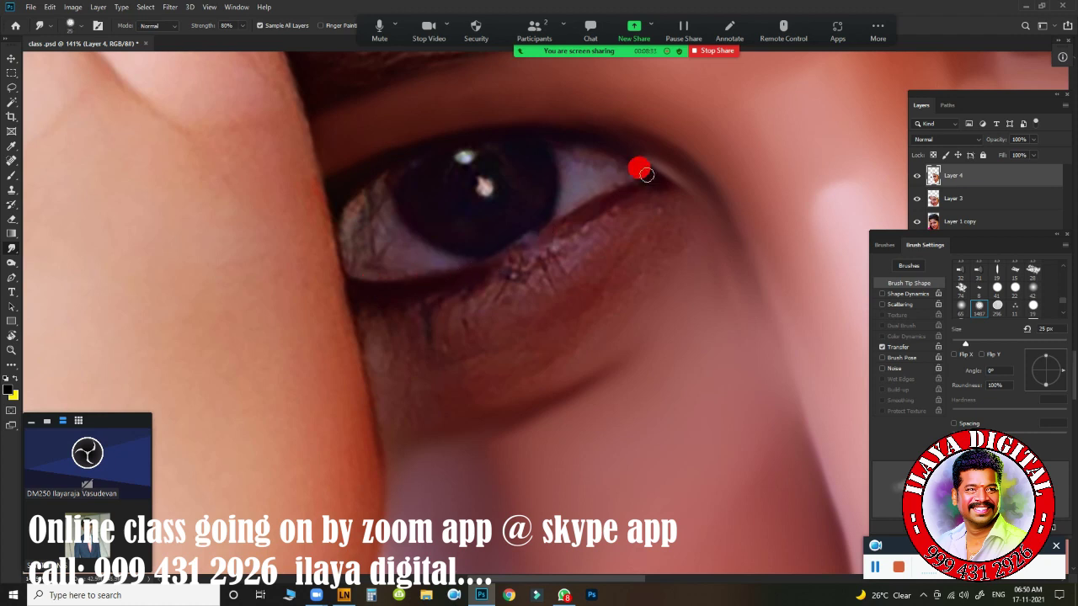
pyautogui.moveTo(646, 175)
pyautogui.mouseDown()
pyautogui.moveTo(635, 163)
pyautogui.moveTo(643, 151)
pyautogui.moveTo(627, 193)
pyautogui.mouseUp()
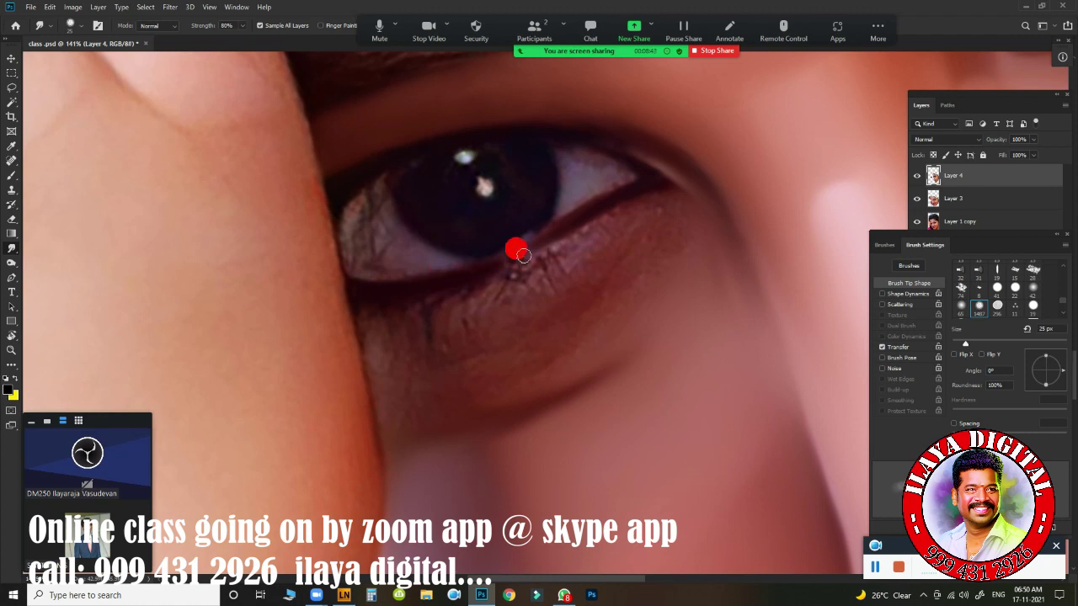
pyautogui.moveTo(523, 255); pyautogui.dragTo(493, 265)
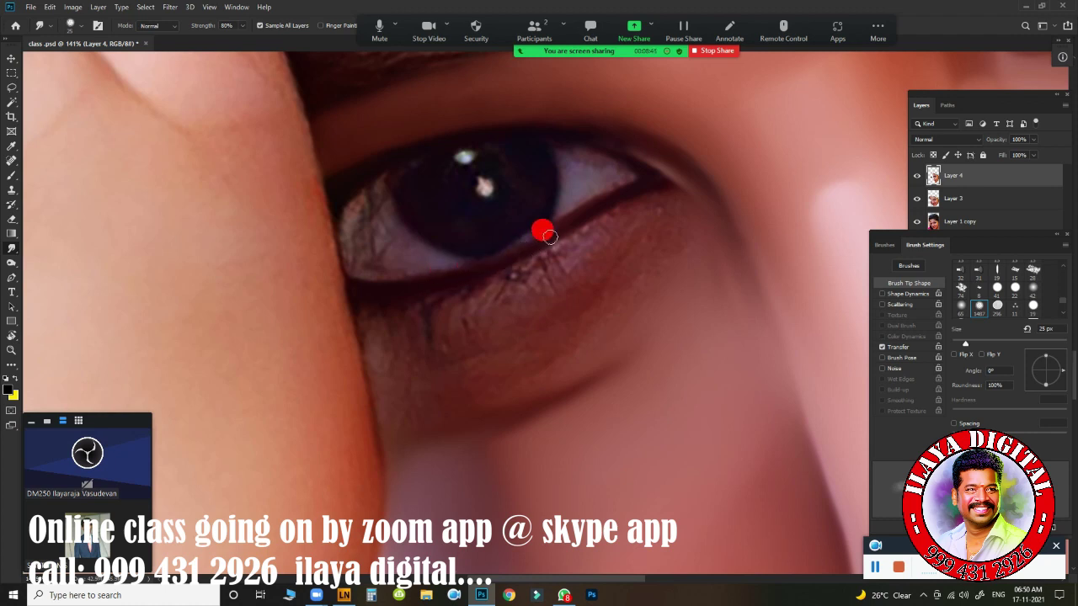
pyautogui.moveTo(549, 237); pyautogui.dragTo(582, 219)
# - Zoom out to check the face, then reframe close on the eye
pyautogui.moveTo(678, 218); pyautogui.dragTo(463, 292)
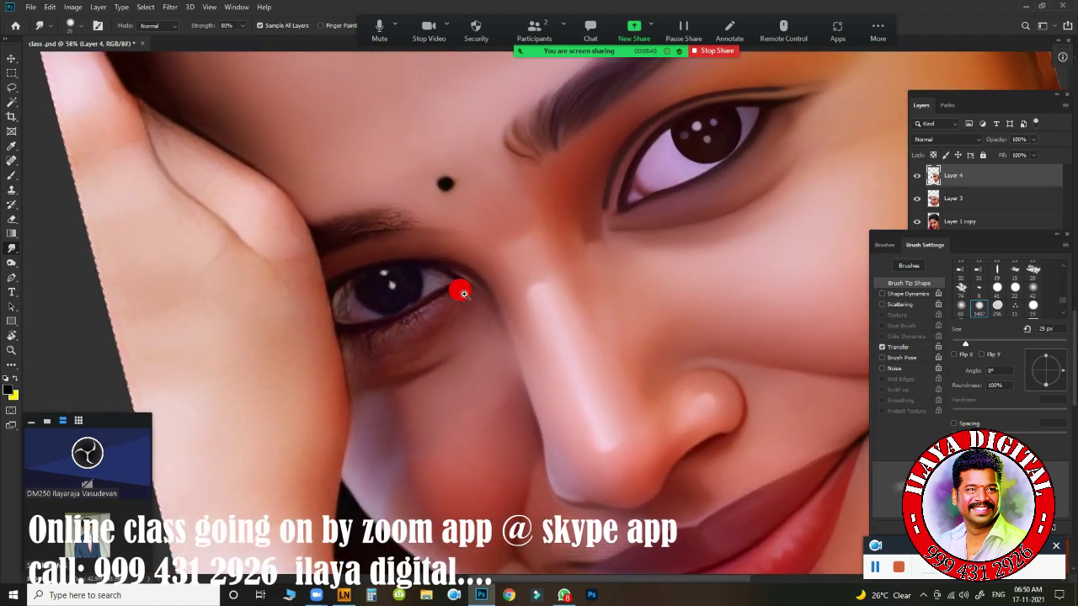
pyautogui.moveTo(463, 293); pyautogui.dragTo(496, 294)
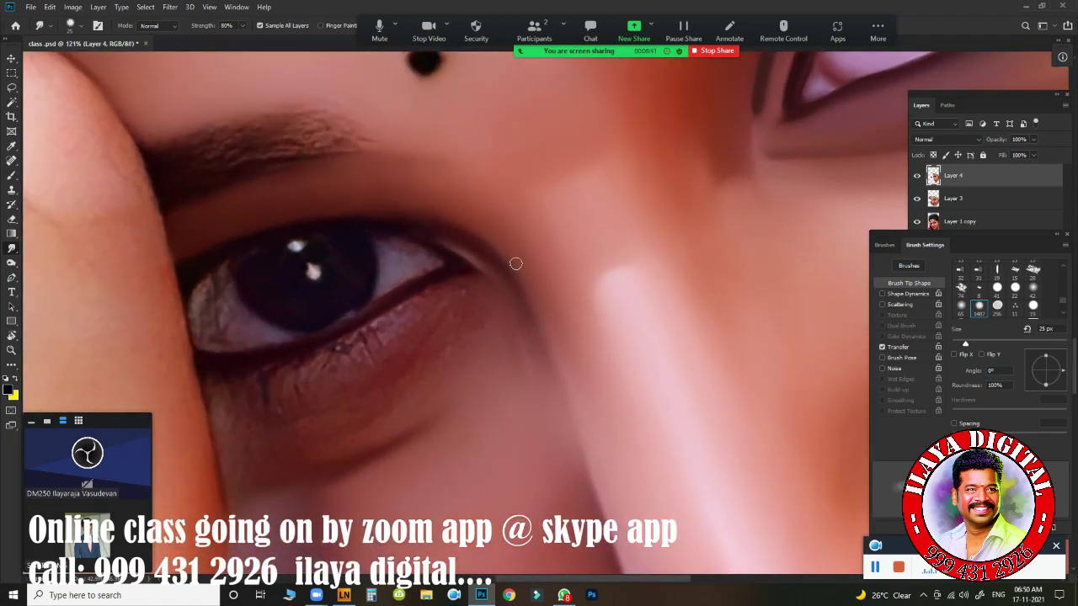
pyautogui.press('p')
pyautogui.moveTo(534, 260); pyautogui.dragTo(606, 236)
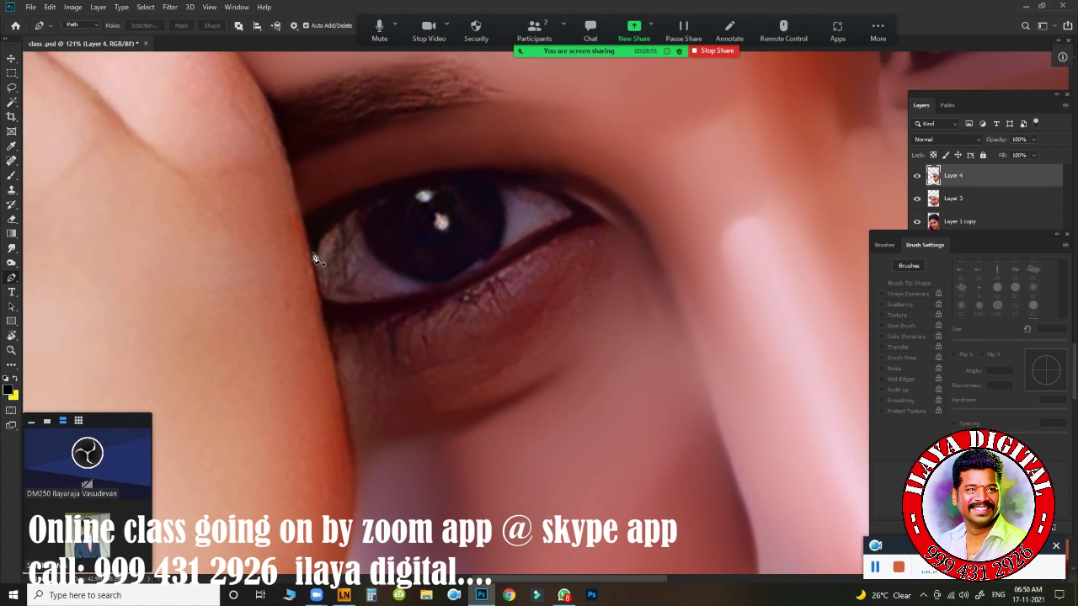
# - Pen-trace the eye from inner corner along the upper lid, sharp outer corner, back along the lower lid
pyautogui.click(312, 257)
pyautogui.moveTo(574, 209); pyautogui.dragTo(765, 304)
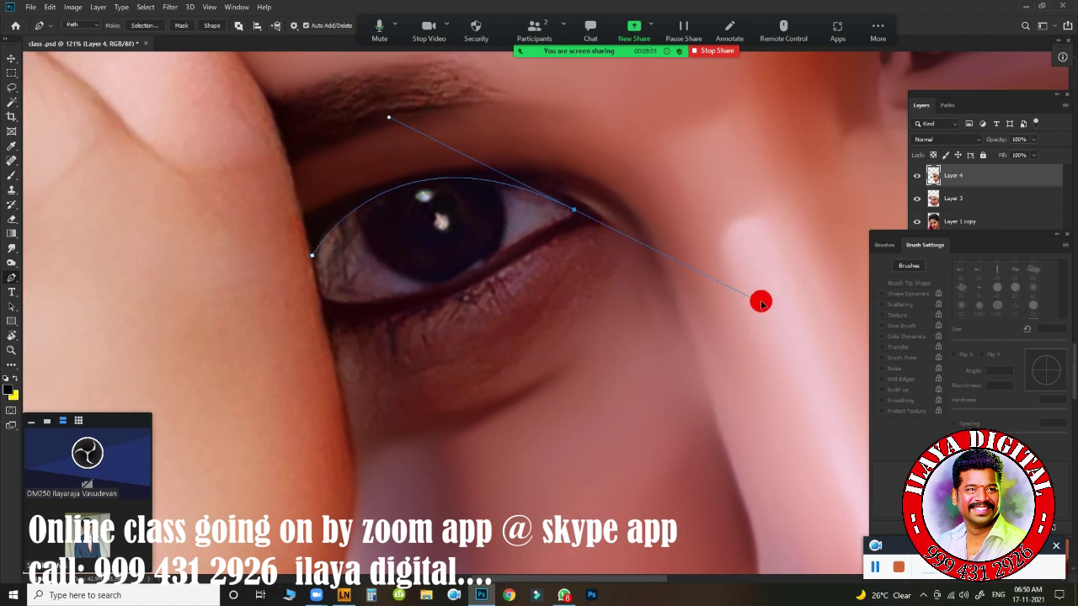
pyautogui.moveTo(748, 303); pyautogui.dragTo(762, 300)
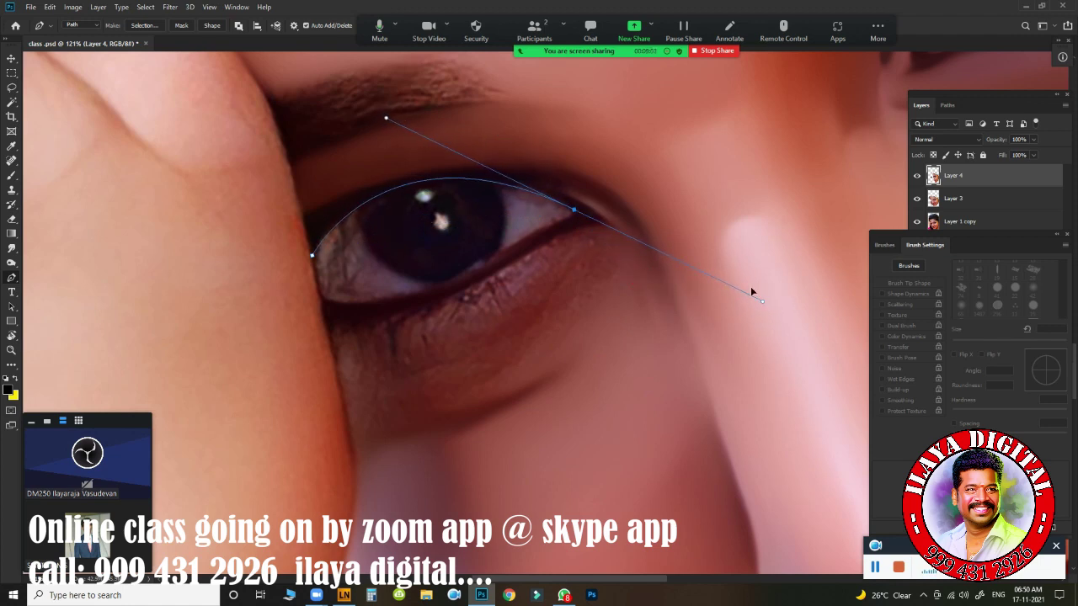
pyautogui.keyDown('alt'); pyautogui.click(576, 213); pyautogui.keyUp('alt')
pyautogui.keyDown('alt'); pyautogui.click(575, 217); pyautogui.keyUp('alt')
pyautogui.moveTo(490, 264); pyautogui.dragTo(459, 289)
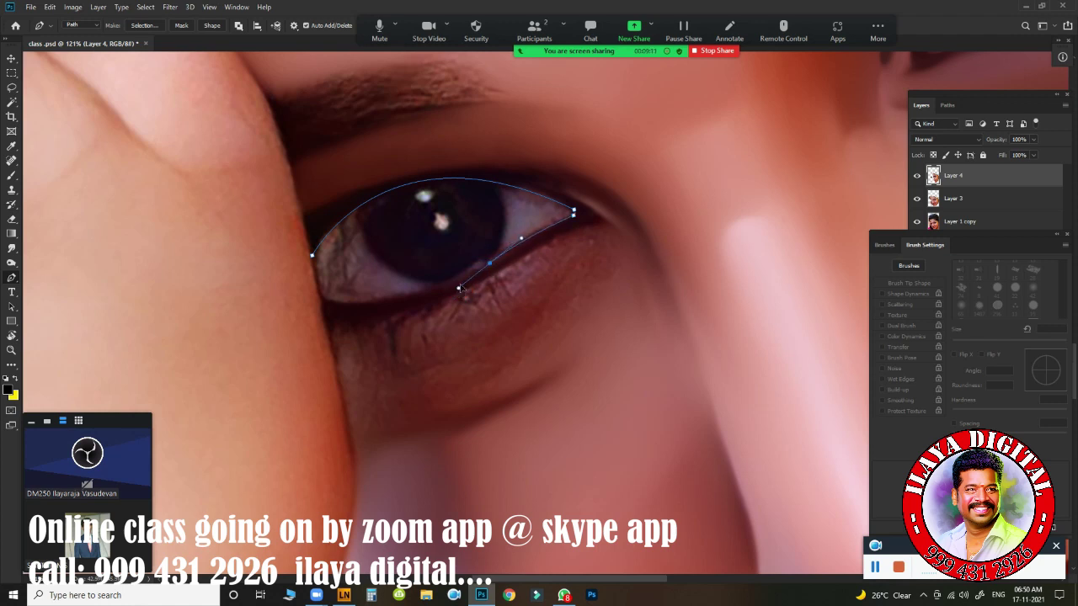
pyautogui.moveTo(321, 298)
pyautogui.mouseDown()
pyautogui.moveTo(278, 272)
pyautogui.moveTo(242, 285)
pyautogui.mouseUp()
pyautogui.keyDown('alt'); pyautogui.click(322, 299); pyautogui.keyUp('alt')
# - Load the eye path as a selection feathered by 2 pixels
pyautogui.hotkey('ctrl', 'Return')
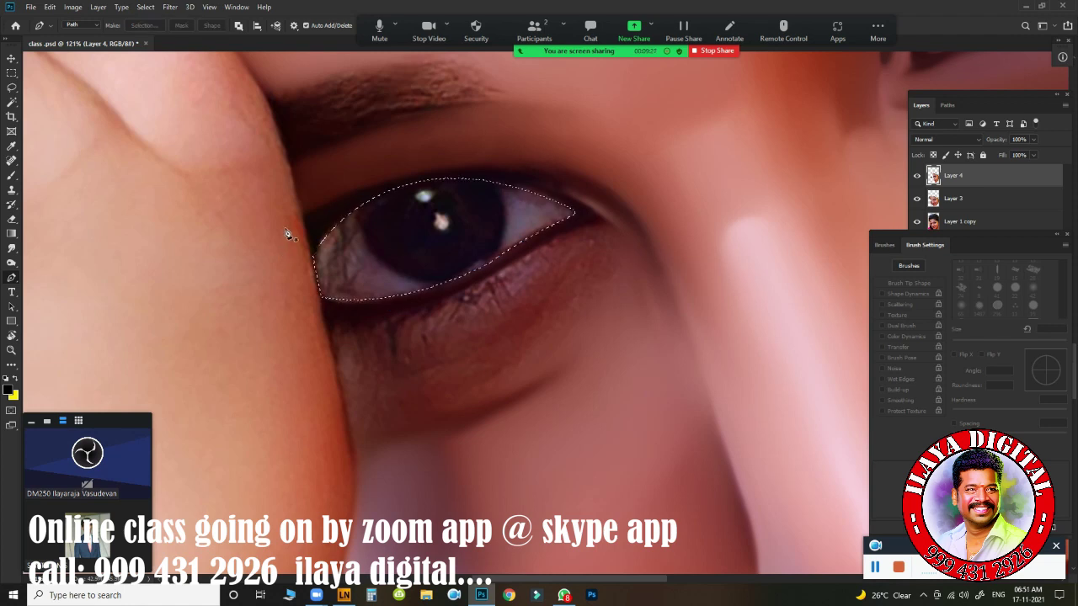
pyautogui.hotkey('shift', 'F6')
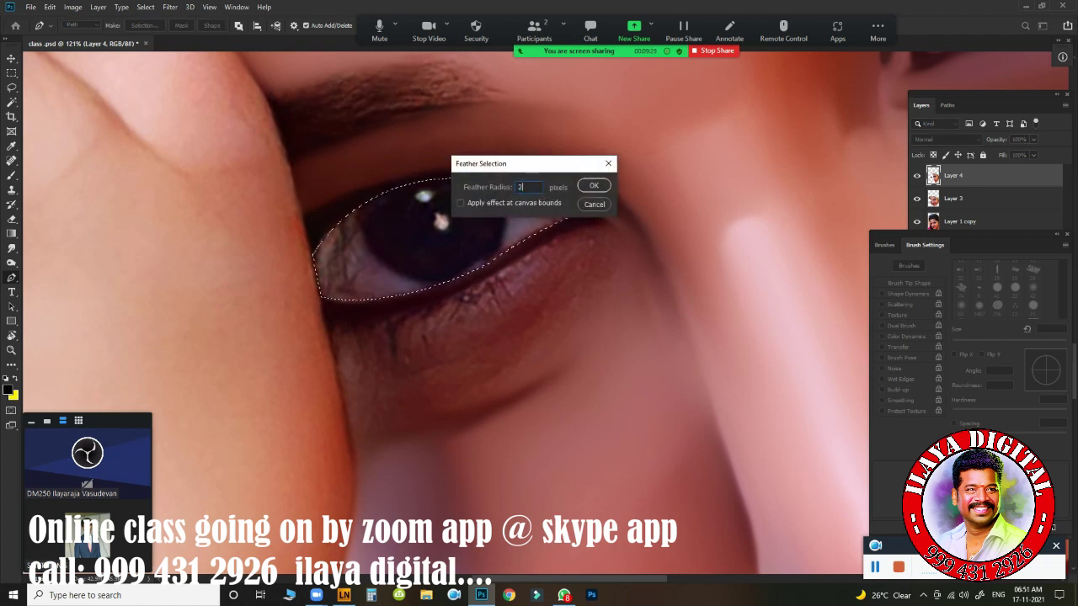
pyautogui.press('Return')
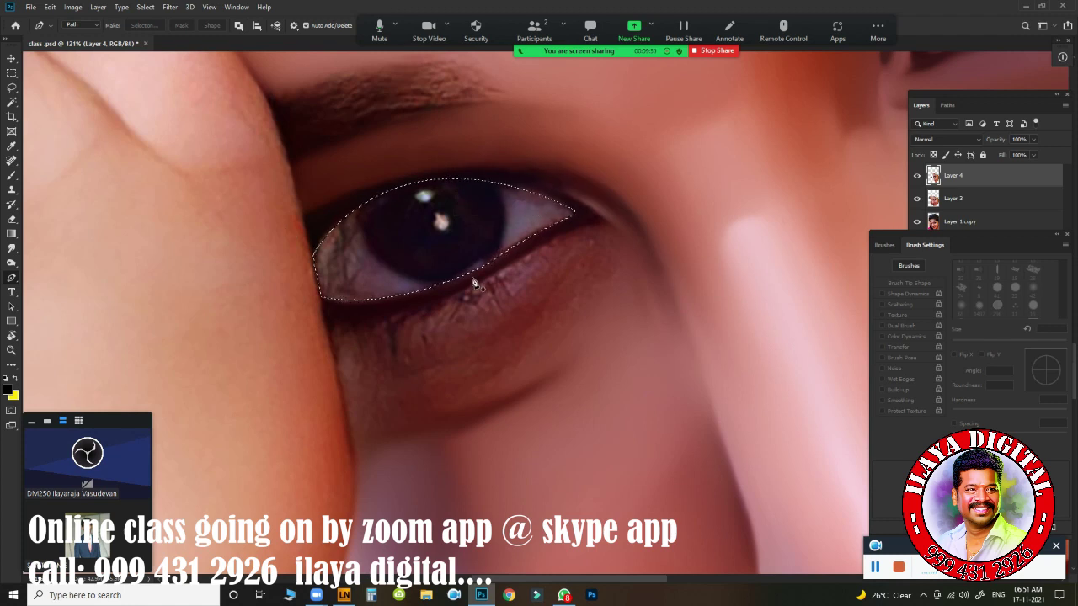
# - Try the Brush and Mixer Brush at 30-40 px before returning to Smudge
pyautogui.press('r')
pyautogui.press('b')
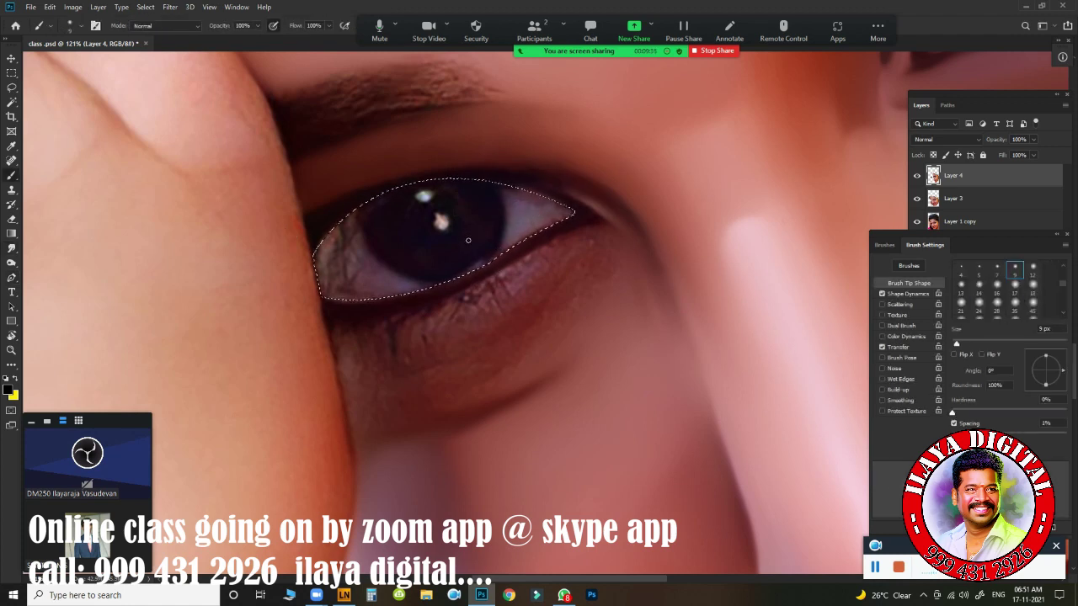
pyautogui.hotkey('shift', ',')
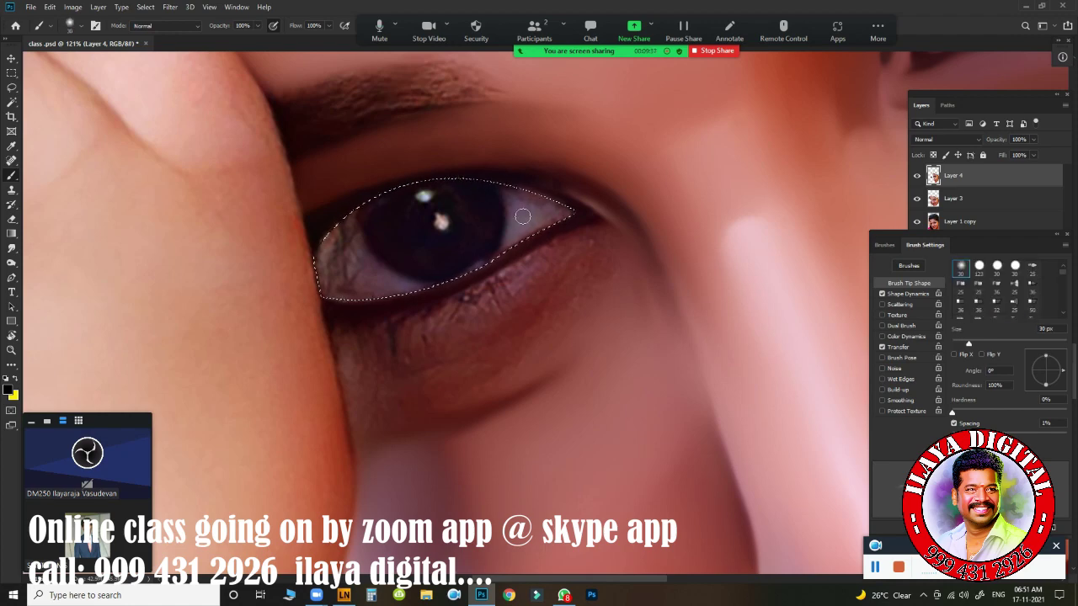
pyautogui.moveTo(526, 203)
pyautogui.mouseDown()
pyautogui.moveTo(223, 407)
pyautogui.moveTo(659, 159)
pyautogui.mouseUp()
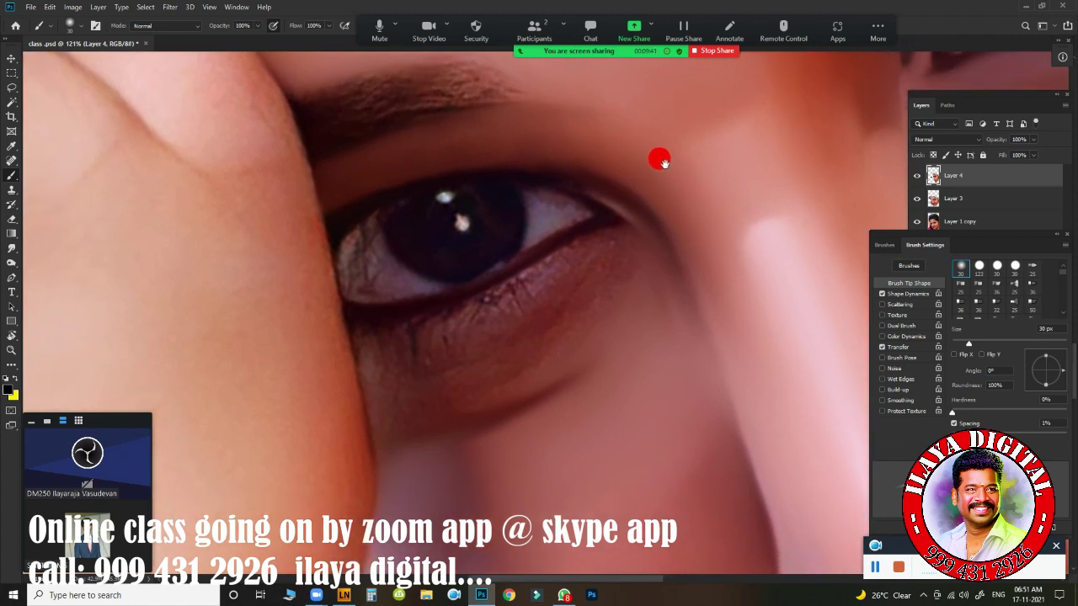
pyautogui.press(']')
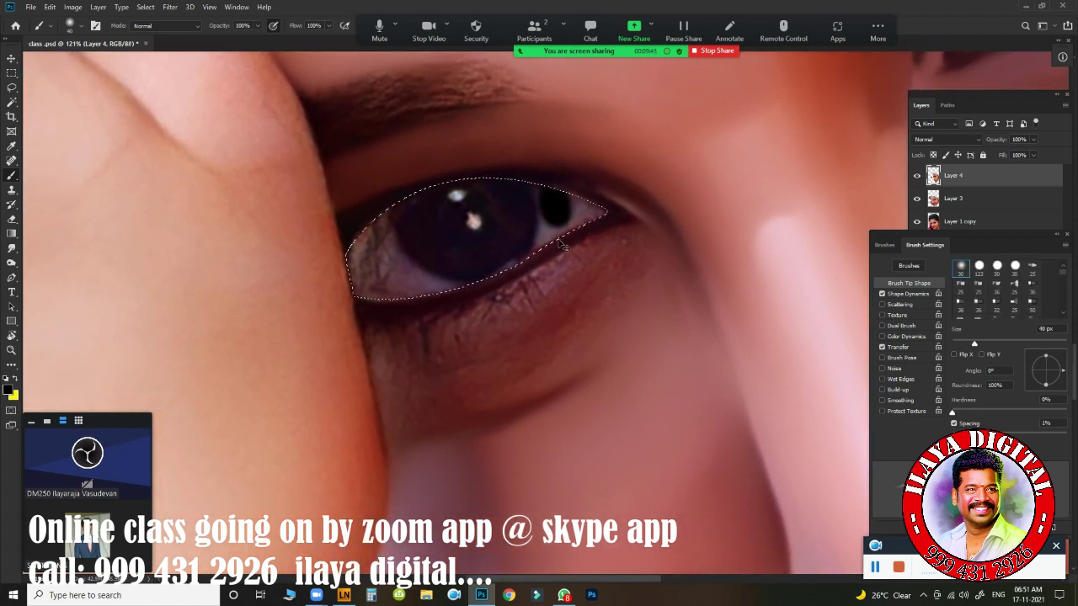
pyautogui.rightClick(11, 176)
pyautogui.click(57, 212)
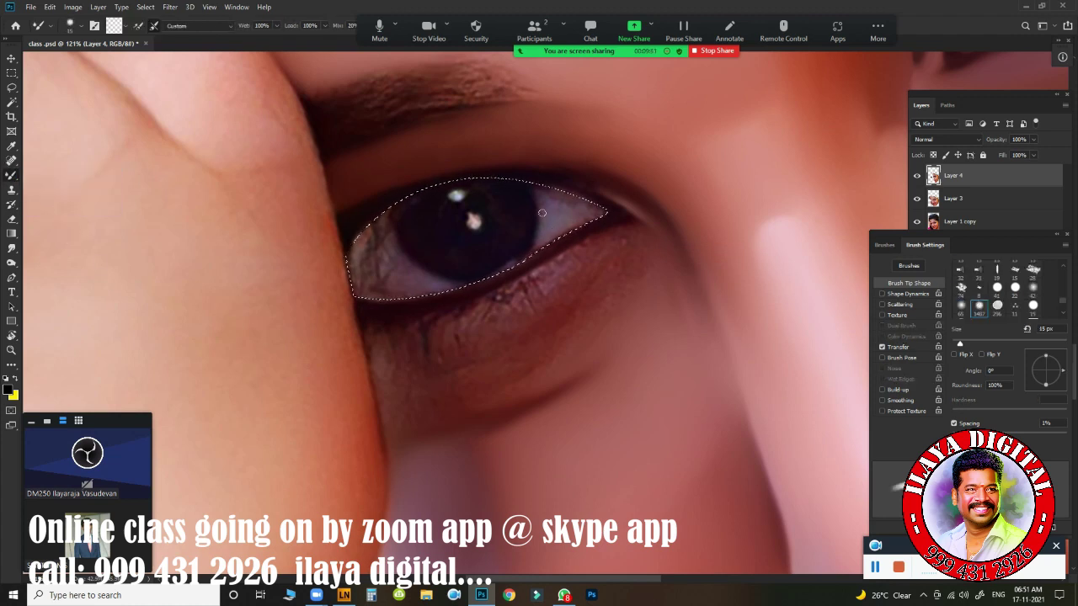
pyautogui.press(']')
pyautogui.press(']')
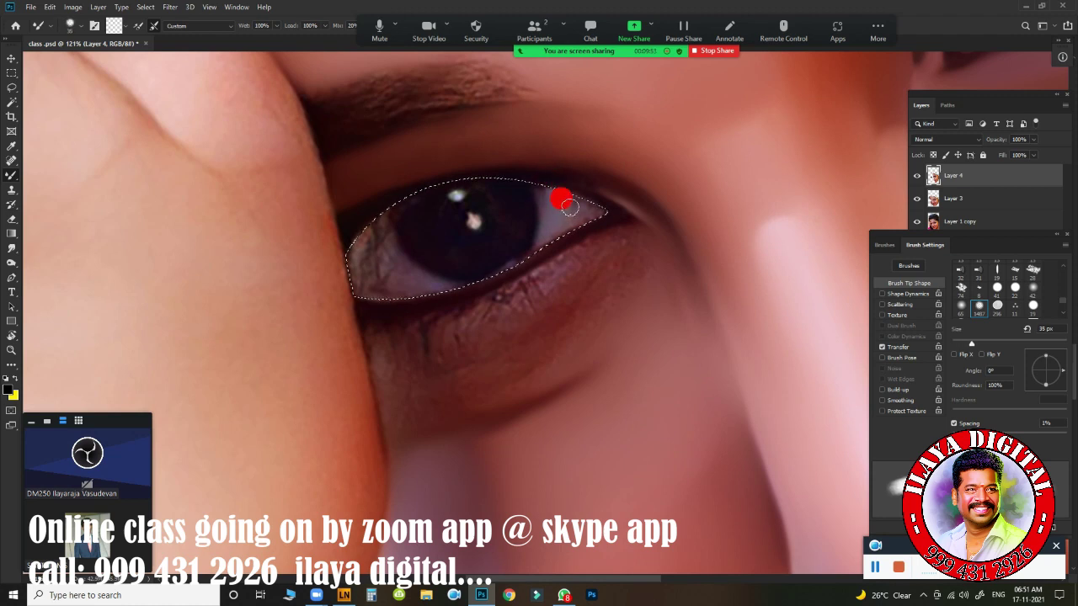
pyautogui.press('r')
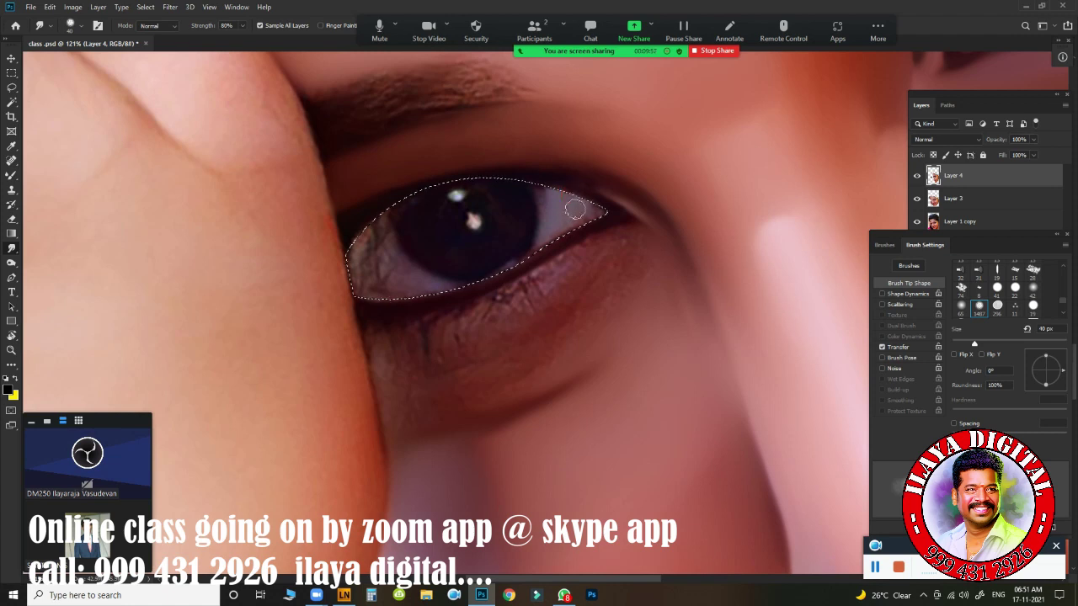
# - Smudge the eye white along the lower lid and into the inner corner
pyautogui.moveTo(552, 230)
pyautogui.mouseDown()
pyautogui.moveTo(561, 232)
pyautogui.moveTo(527, 163)
pyautogui.moveTo(552, 248)
pyautogui.mouseUp()
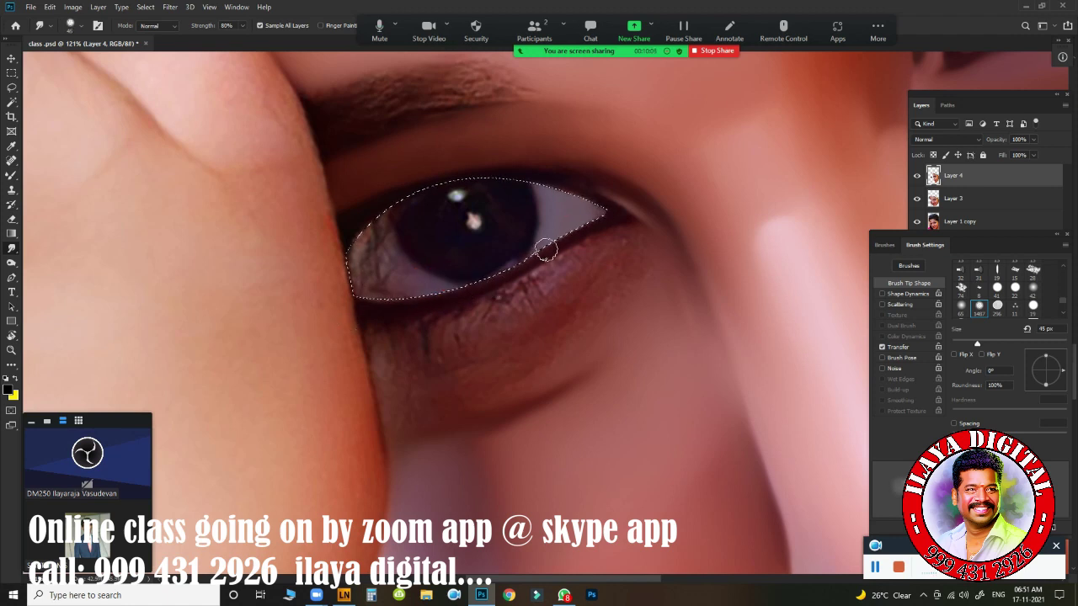
pyautogui.moveTo(545, 249)
pyautogui.mouseDown()
pyautogui.moveTo(510, 276)
pyautogui.moveTo(447, 298)
pyautogui.moveTo(394, 271)
pyautogui.moveTo(409, 269)
pyautogui.mouseUp()
pyautogui.moveTo(387, 231); pyautogui.dragTo(396, 255)
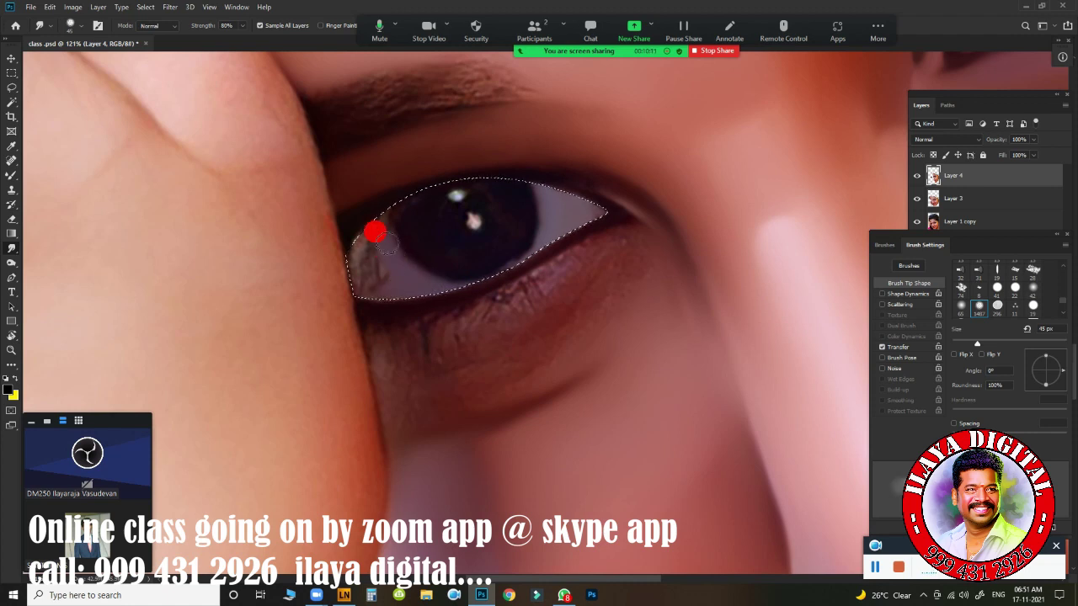
pyautogui.click(385, 220)
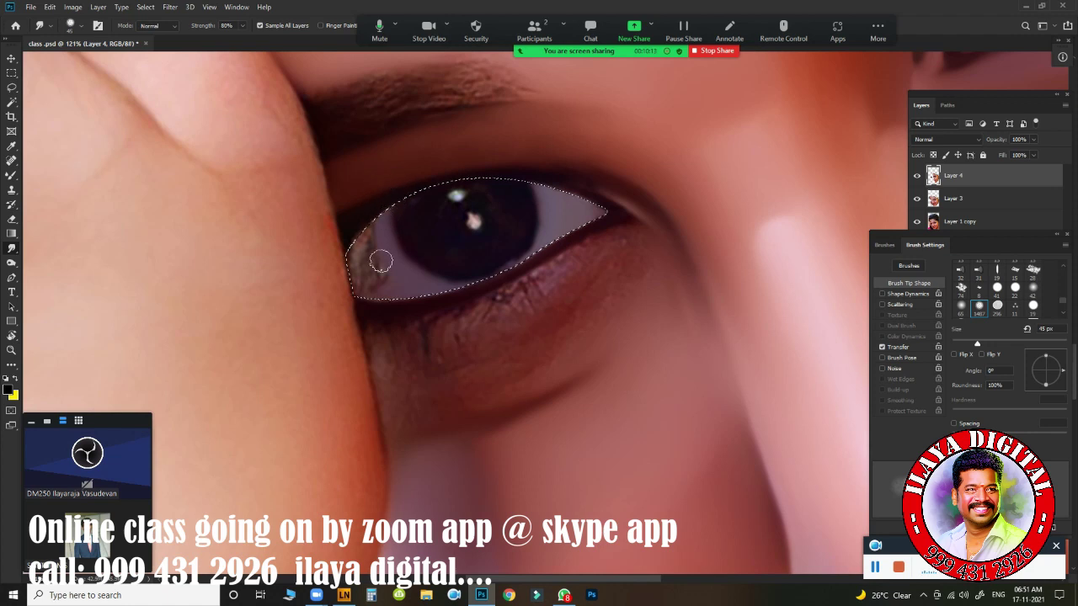
pyautogui.press(']')
pyautogui.moveTo(365, 270); pyautogui.dragTo(368, 248)
# - Smooth the white near the iris and the outer corner with 40-30 px brushes, then deselect
pyautogui.press(']')
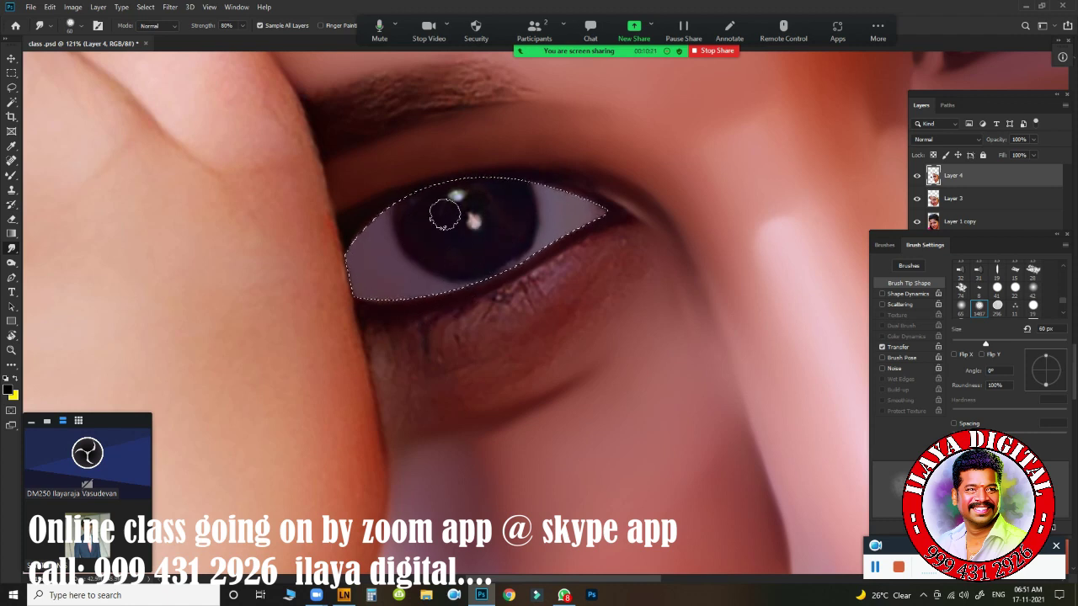
pyautogui.press('[')
pyautogui.press('[')
pyautogui.moveTo(354, 246)
pyautogui.mouseDown()
pyautogui.moveTo(364, 218)
pyautogui.moveTo(352, 217)
pyautogui.mouseUp()
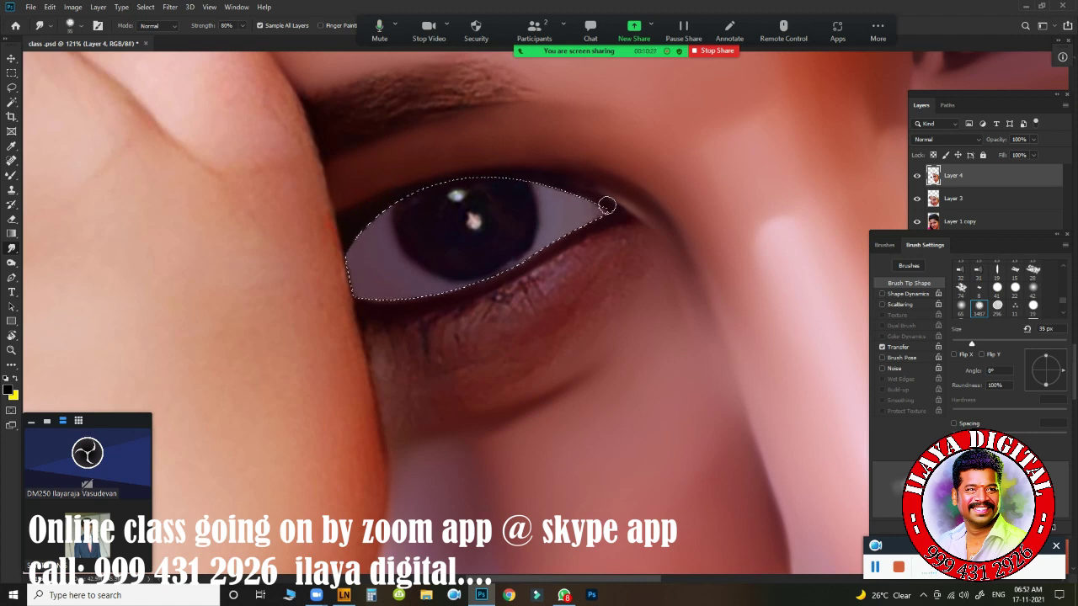
pyautogui.press('[')
pyautogui.moveTo(607, 206)
pyautogui.mouseDown()
pyautogui.moveTo(566, 180)
pyautogui.moveTo(617, 217)
pyautogui.mouseUp()
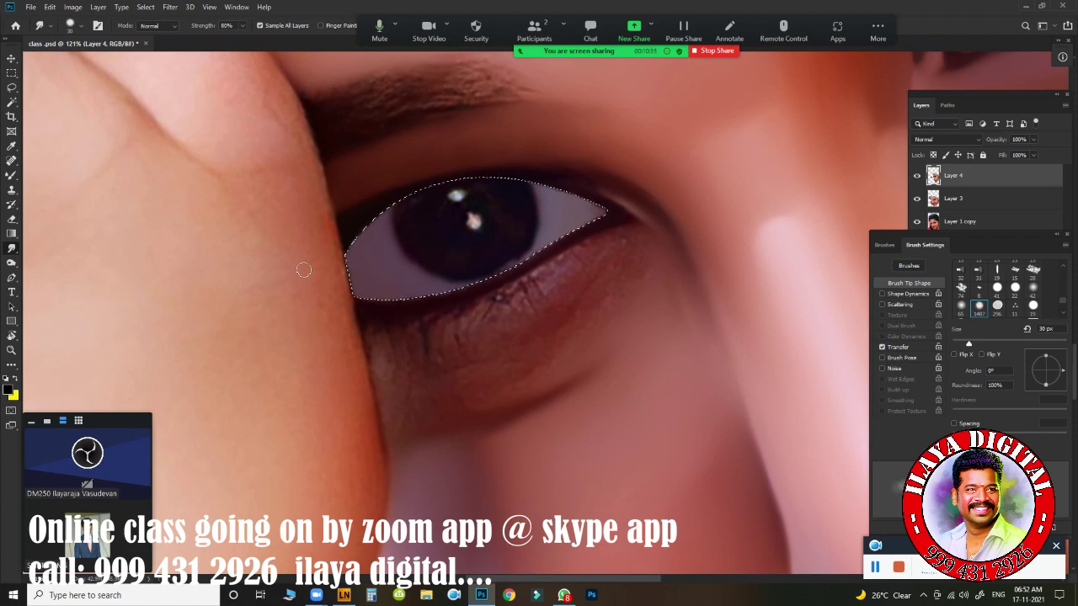
pyautogui.hotkey('ctrl', 'd')
pyautogui.scroll(-3, 614, 306)
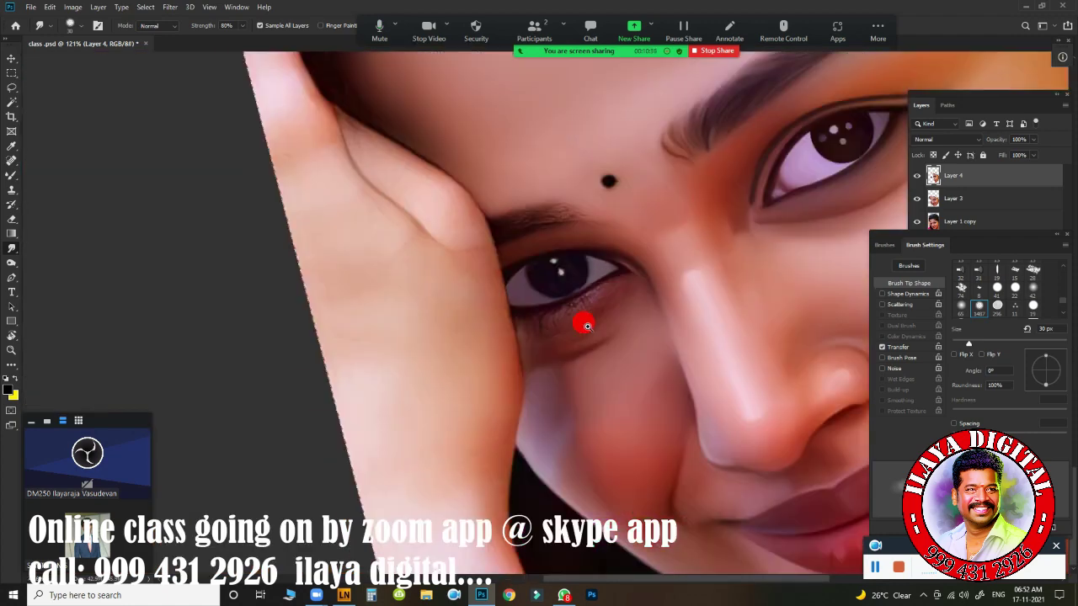
# - Make an elliptical selection circling the iris
pyautogui.scroll(2, 587, 326)
pyautogui.scroll(1, 618, 325)
pyautogui.click(12, 74)
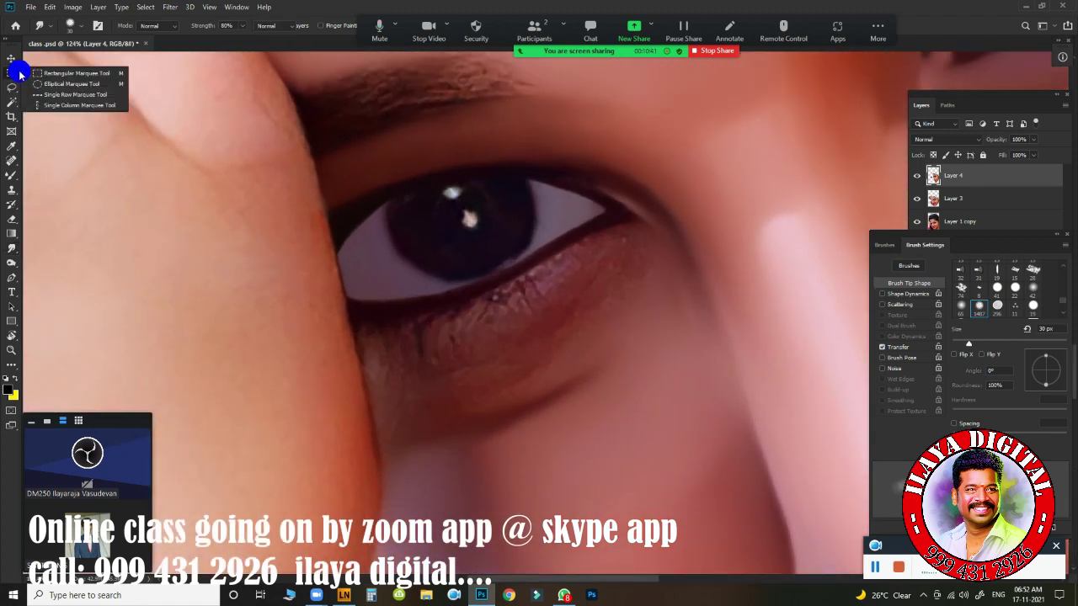
pyautogui.click(88, 84)
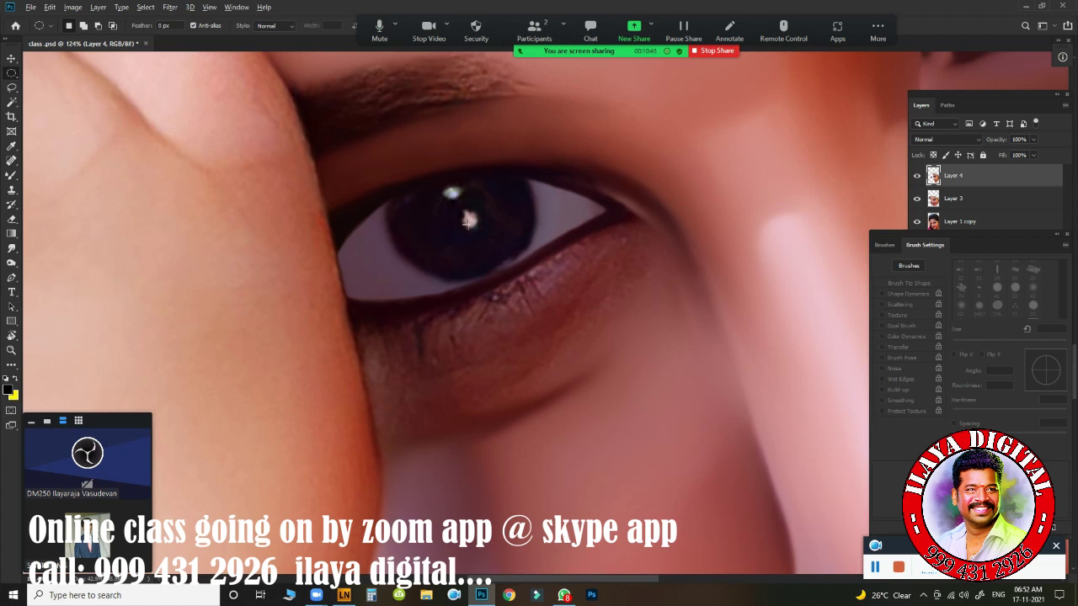
pyautogui.moveTo(461, 217); pyautogui.dragTo(550, 274)
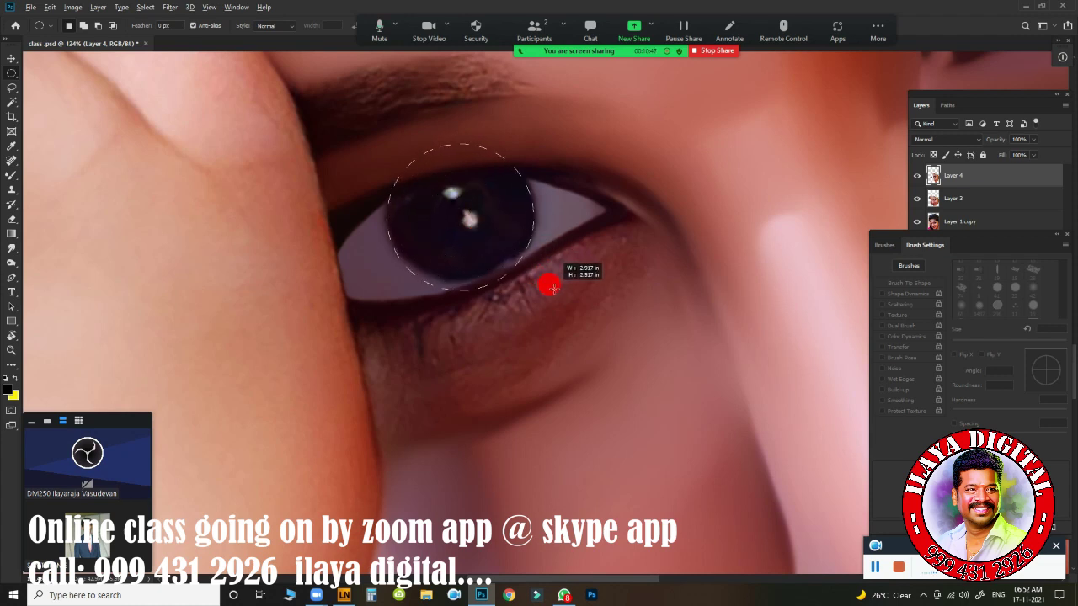
pyautogui.moveTo(487, 225); pyautogui.dragTo(493, 213)
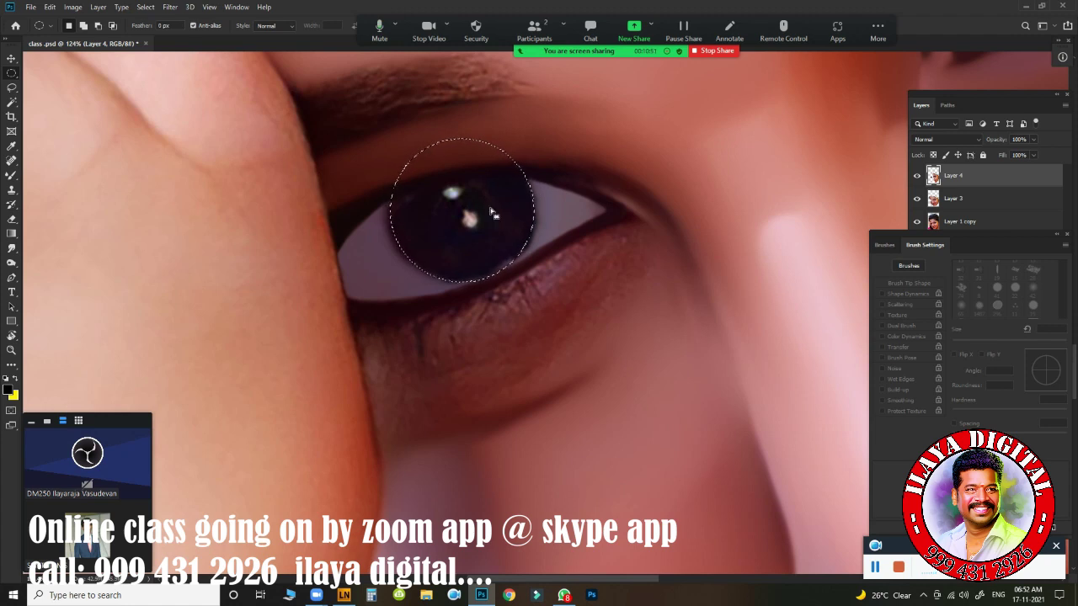
# - Smudge the iris's left, right and bottom edges smooth inside the selection
pyautogui.press('r')
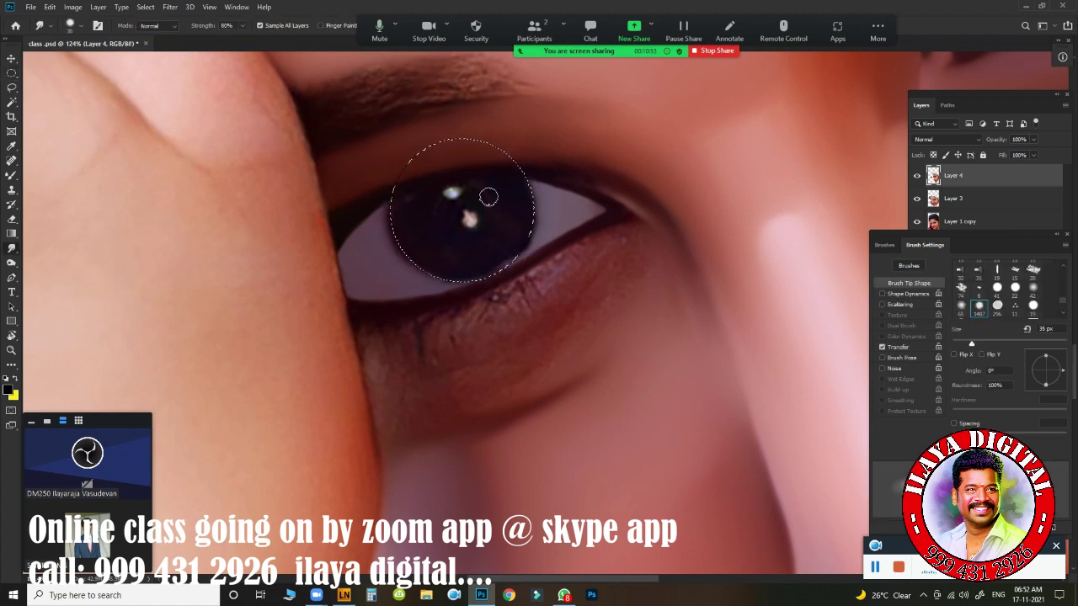
pyautogui.moveTo(420, 208)
pyautogui.mouseDown()
pyautogui.moveTo(389, 207)
pyautogui.moveTo(435, 214)
pyautogui.moveTo(409, 221)
pyautogui.mouseUp()
pyautogui.moveTo(474, 257)
pyautogui.mouseDown()
pyautogui.moveTo(460, 236)
pyautogui.moveTo(482, 200)
pyautogui.moveTo(450, 192)
pyautogui.moveTo(471, 171)
pyautogui.moveTo(508, 181)
pyautogui.moveTo(474, 197)
pyautogui.moveTo(508, 179)
pyautogui.moveTo(513, 207)
pyautogui.moveTo(500, 231)
pyautogui.moveTo(465, 217)
pyautogui.moveTo(442, 189)
pyautogui.moveTo(450, 193)
pyautogui.mouseUp()
pyautogui.press('[')
pyautogui.press('[')
pyautogui.press('[')
pyautogui.press('[')
pyautogui.press('[')
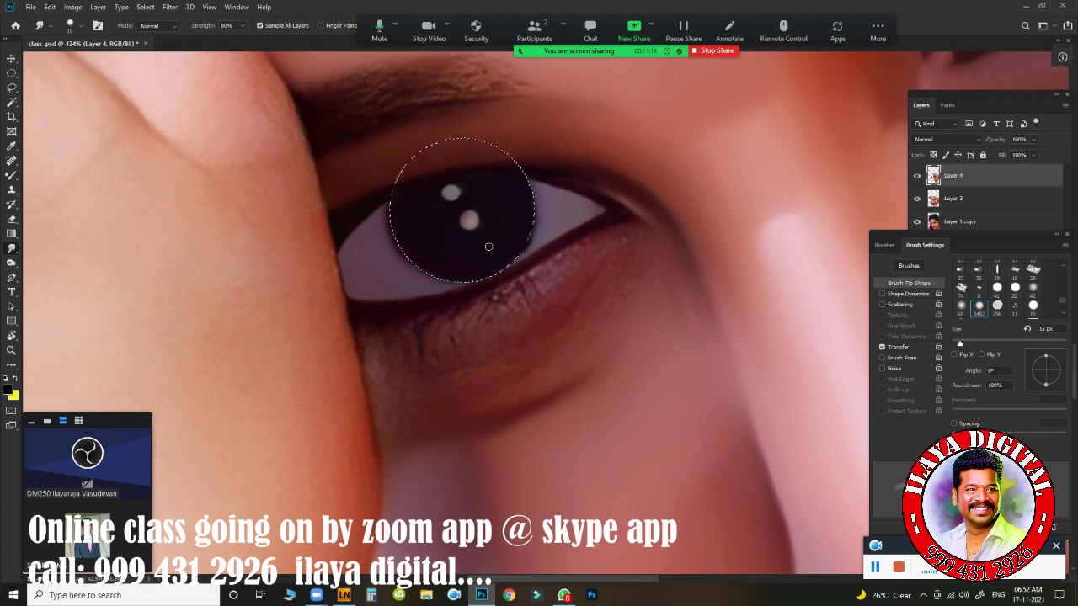
pyautogui.press(']')
pyautogui.moveTo(546, 192); pyautogui.dragTo(537, 193)
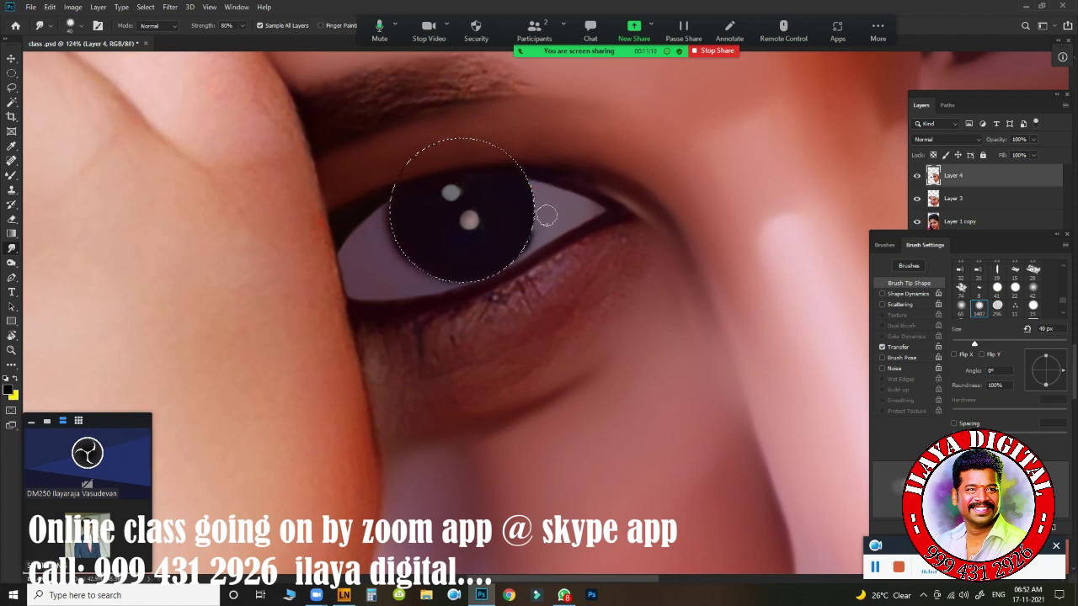
pyautogui.moveTo(536, 192); pyautogui.dragTo(537, 235)
pyautogui.moveTo(368, 242); pyautogui.dragTo(404, 204)
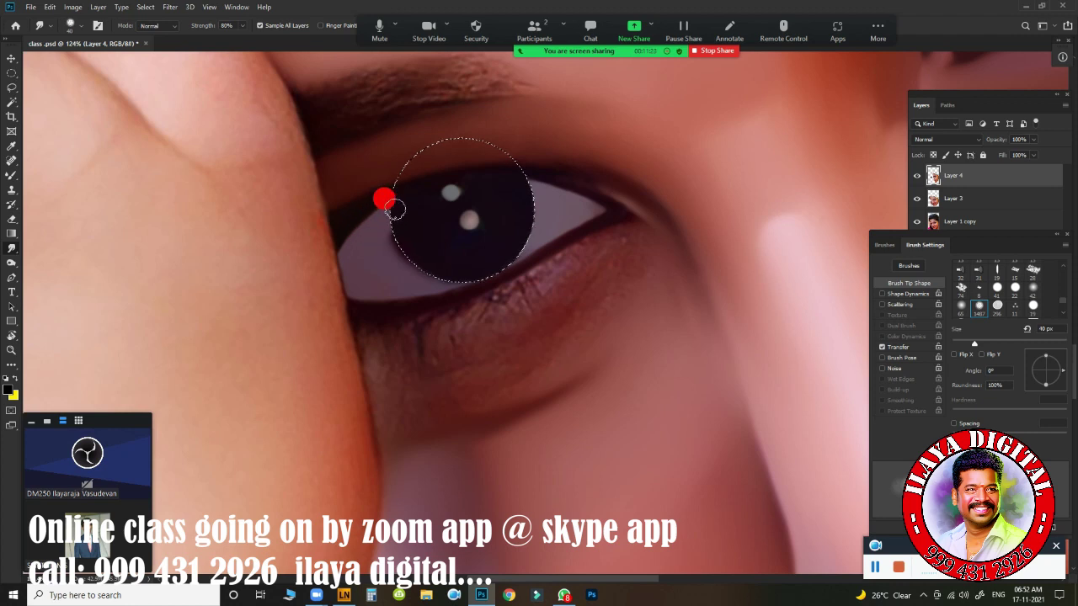
pyautogui.moveTo(403, 277); pyautogui.dragTo(450, 269)
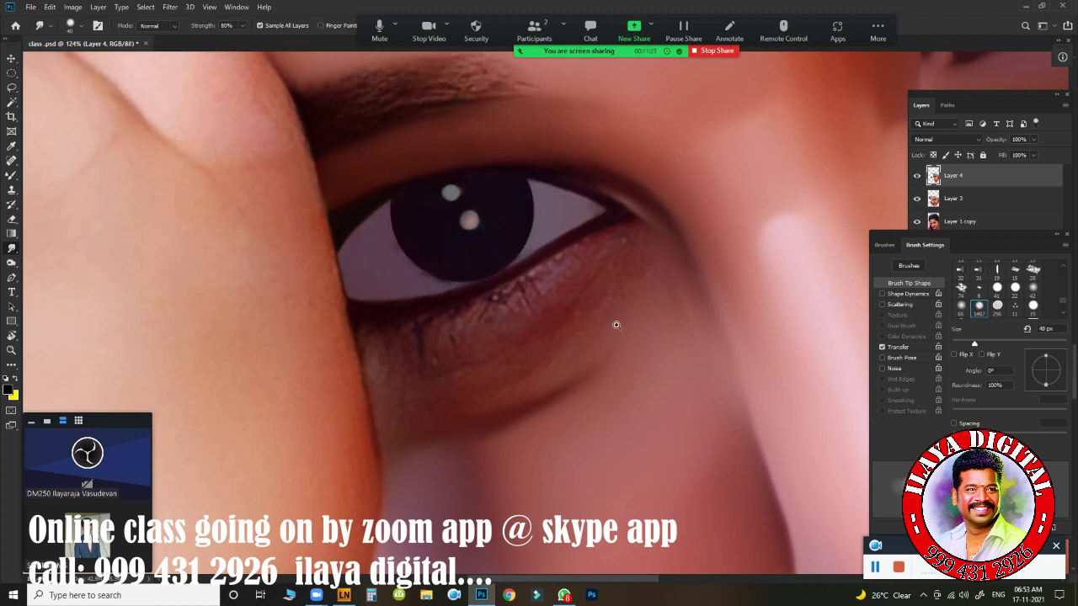
# - Reselect the iris circle up close and smooth its lower and left edges
pyautogui.moveTo(621, 313); pyautogui.dragTo(609, 341)
pyautogui.hotkey('ctrl', 'shift', 'd')
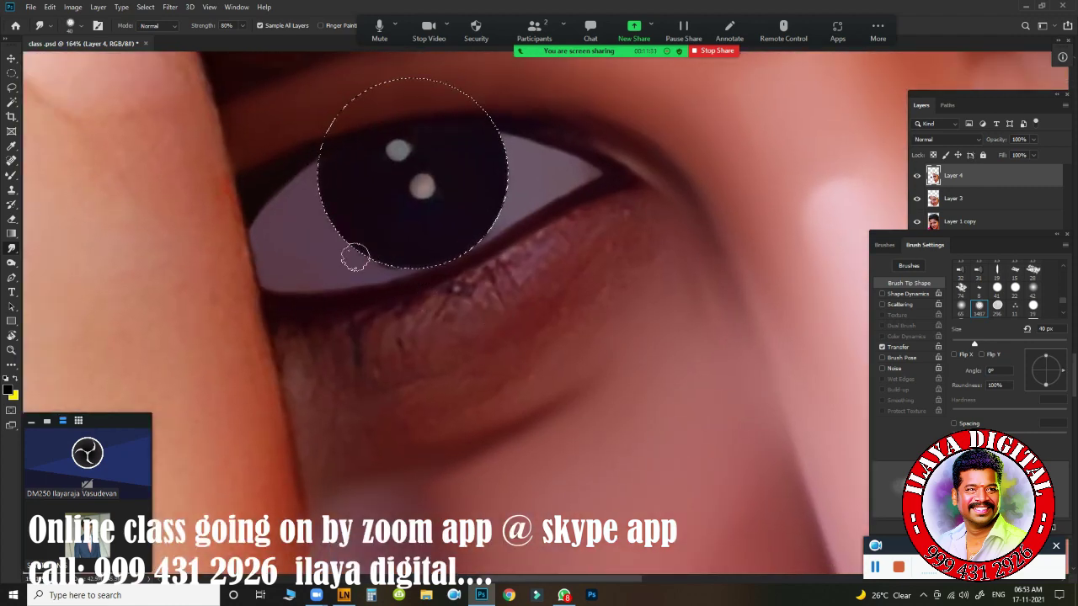
pyautogui.moveTo(358, 253); pyautogui.dragTo(368, 260)
pyautogui.moveTo(299, 228); pyautogui.dragTo(387, 206)
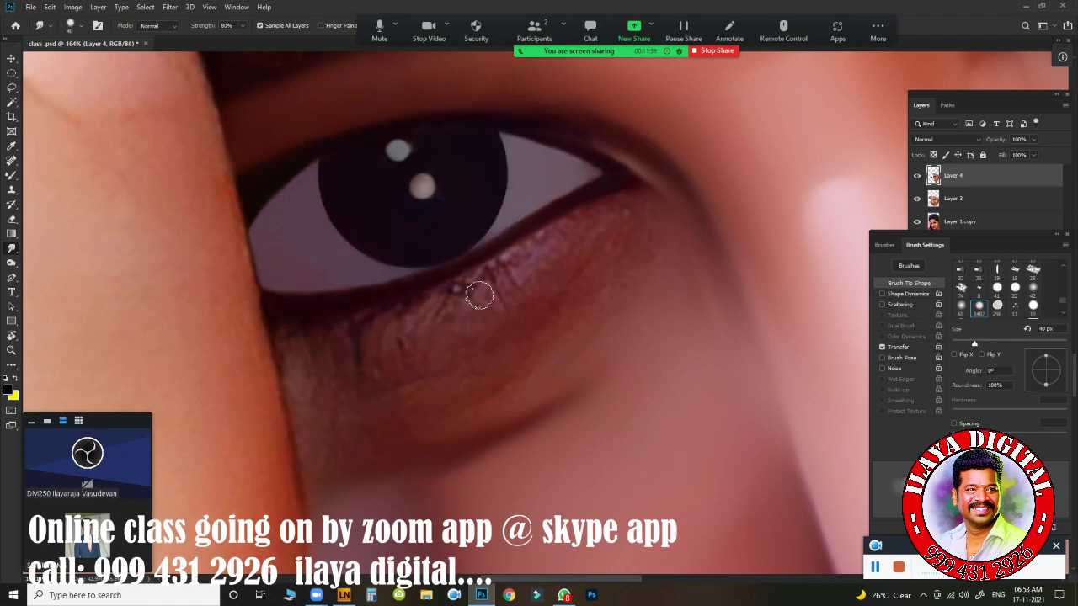
pyautogui.moveTo(541, 320)
pyautogui.mouseDown()
pyautogui.moveTo(501, 319)
pyautogui.moveTo(589, 270)
pyautogui.moveTo(407, 365)
pyautogui.mouseUp()
pyautogui.click(917, 175)
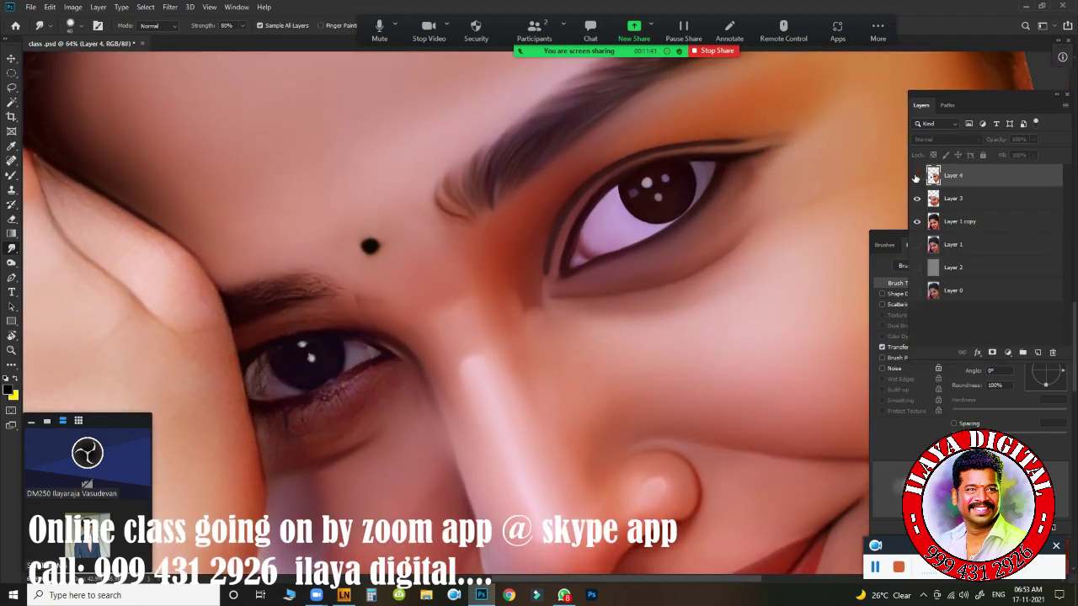
pyautogui.click(918, 198)
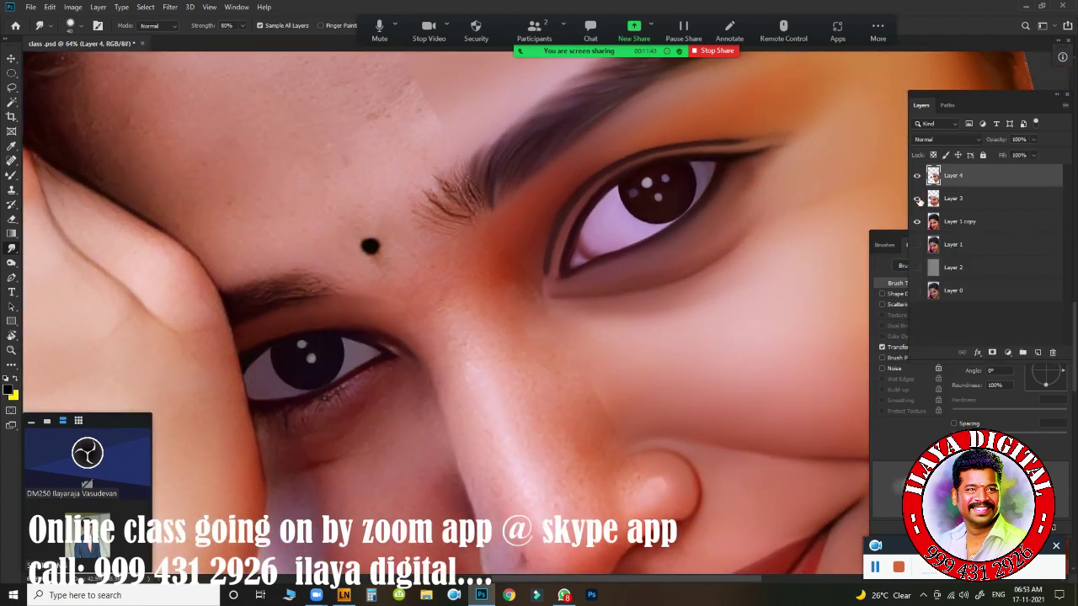
pyautogui.click(918, 199)
pyautogui.click(918, 199)
pyautogui.click(918, 222)
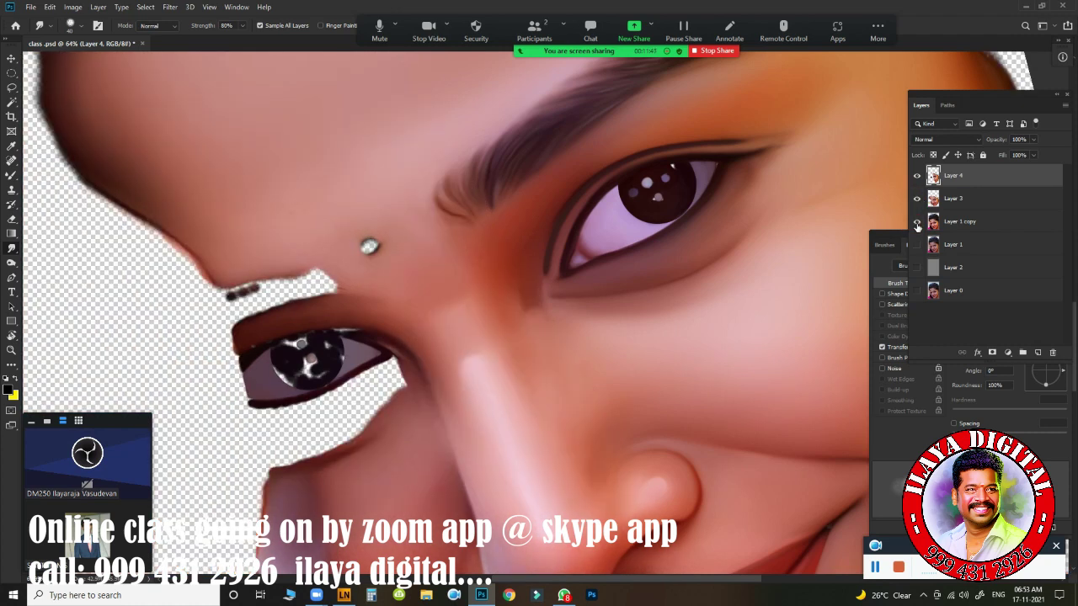
pyautogui.click(918, 222)
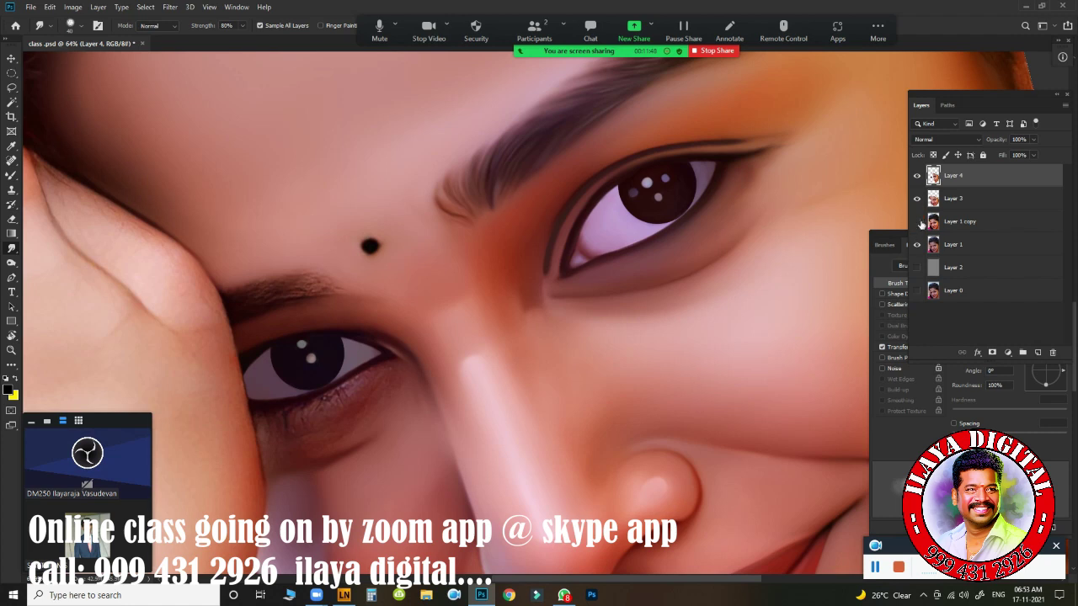
pyautogui.click(918, 222)
pyautogui.click(917, 175)
pyautogui.click(918, 175)
pyautogui.moveTo(700, 261); pyautogui.dragTo(669, 208)
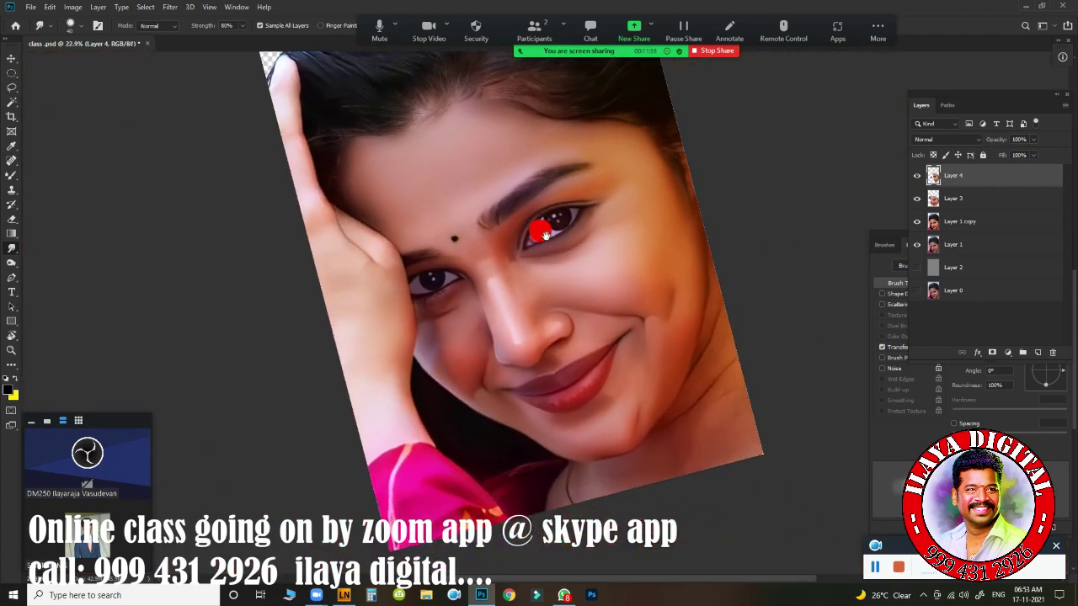
pyautogui.moveTo(571, 223); pyautogui.dragTo(597, 228)
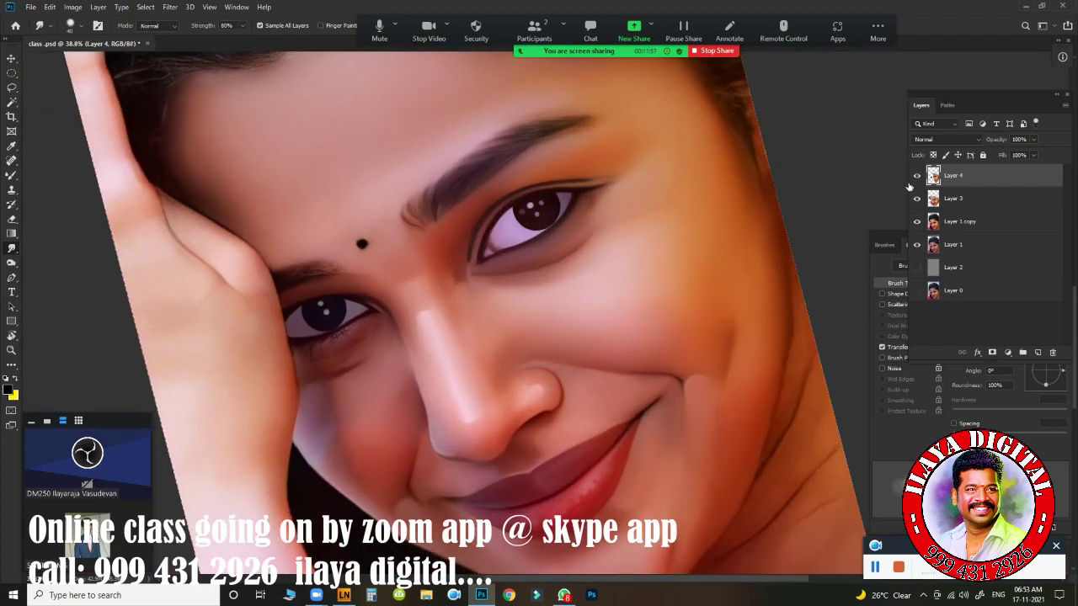
pyautogui.click(915, 177)
pyautogui.click(917, 198)
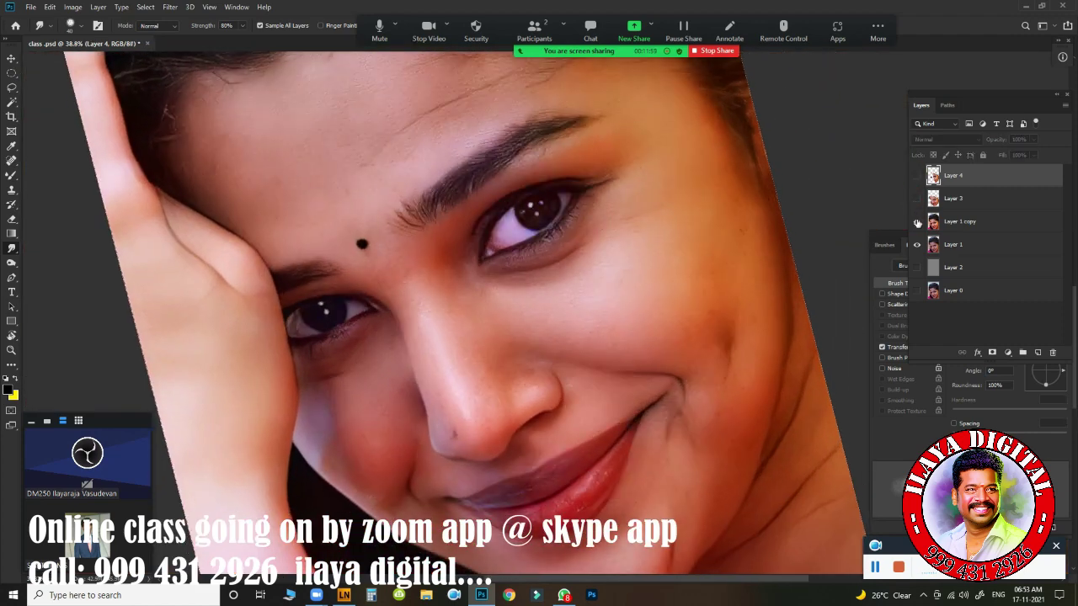
pyautogui.click(916, 200)
pyautogui.click(917, 198)
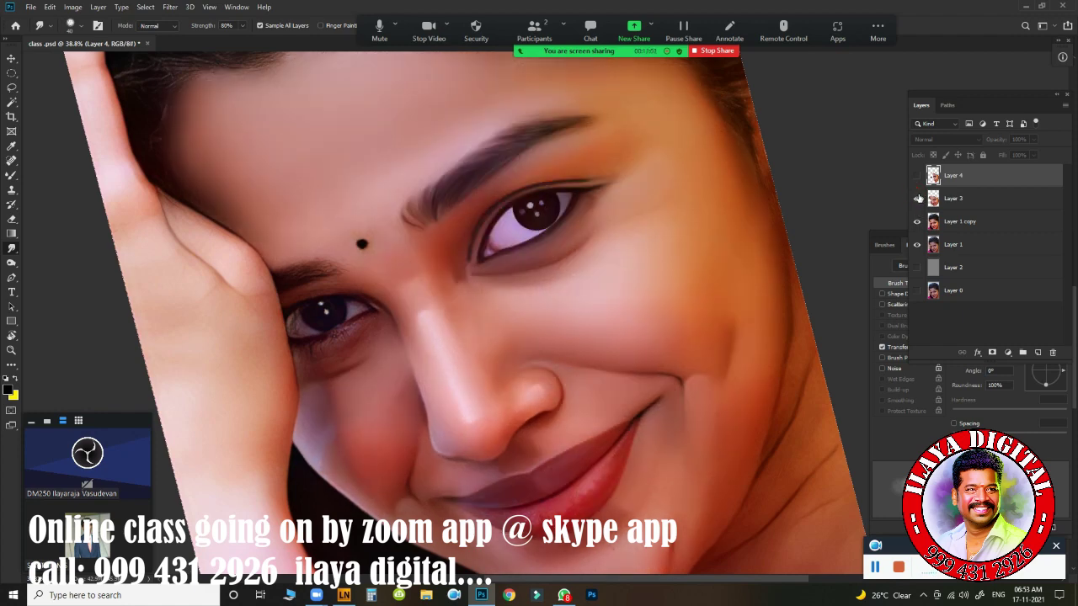
pyautogui.click(919, 198)
pyautogui.click(918, 199)
pyautogui.scroll(2, 575, 241)
pyautogui.click(917, 198)
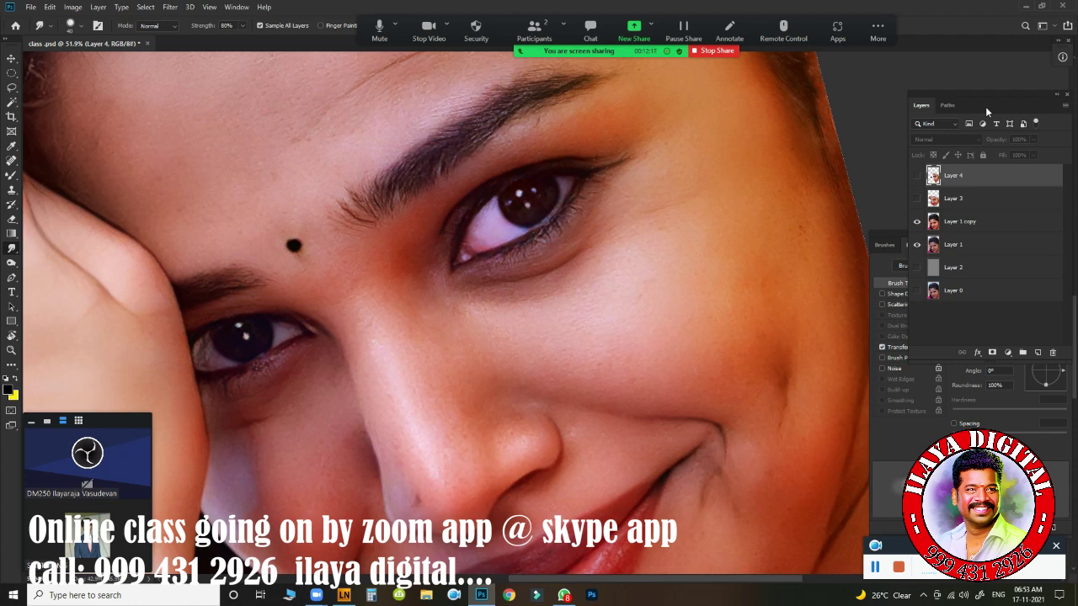
pyautogui.click(917, 175)
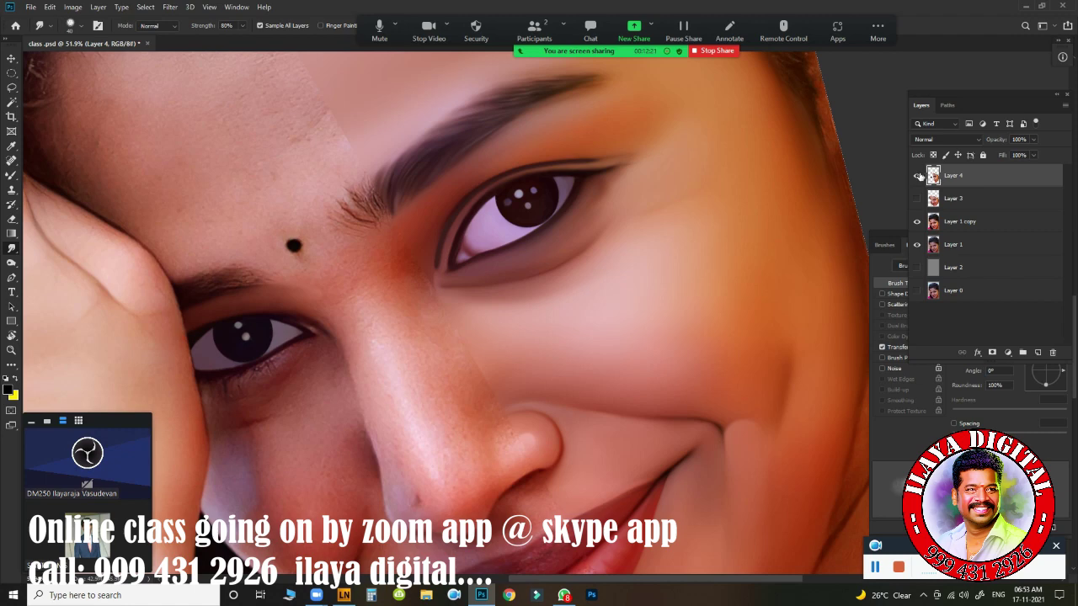
pyautogui.click(917, 177)
pyautogui.scroll(-3, 625, 292)
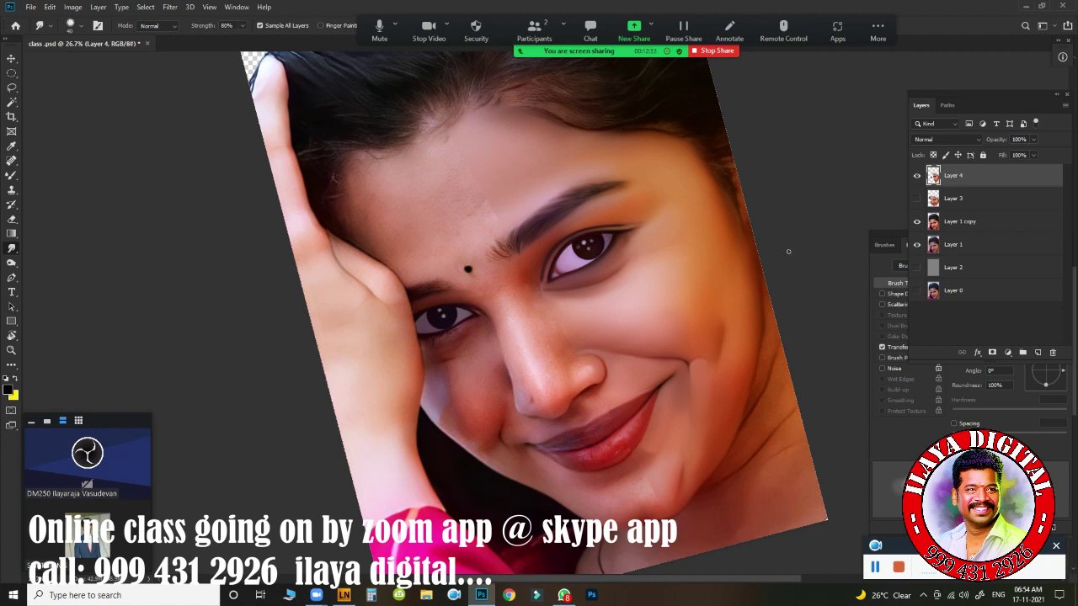
pyautogui.click(917, 178)
pyautogui.click(916, 222)
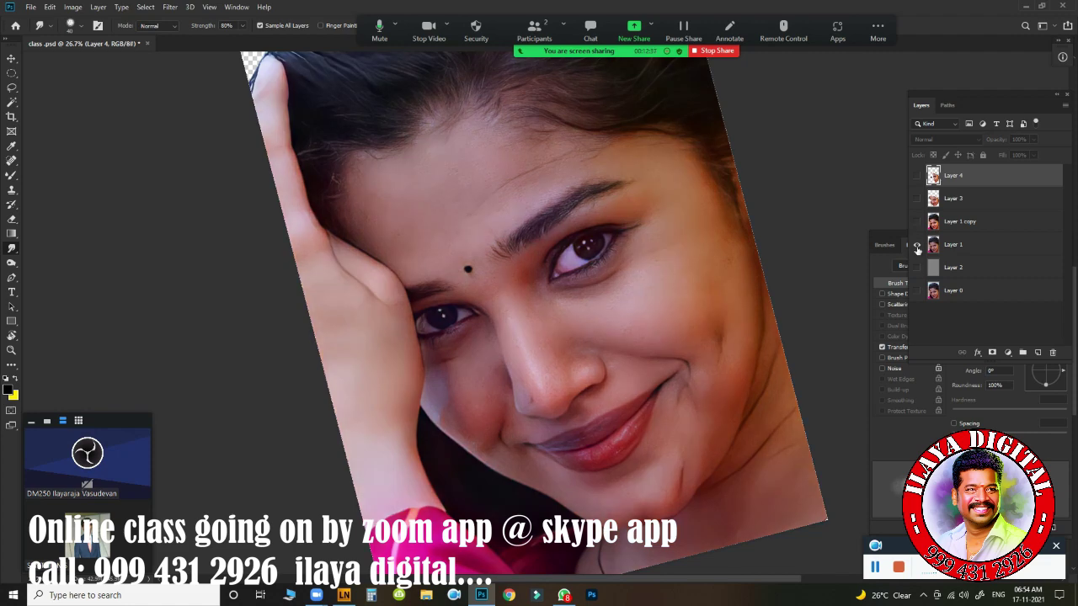
pyautogui.click(916, 244)
pyautogui.click(917, 268)
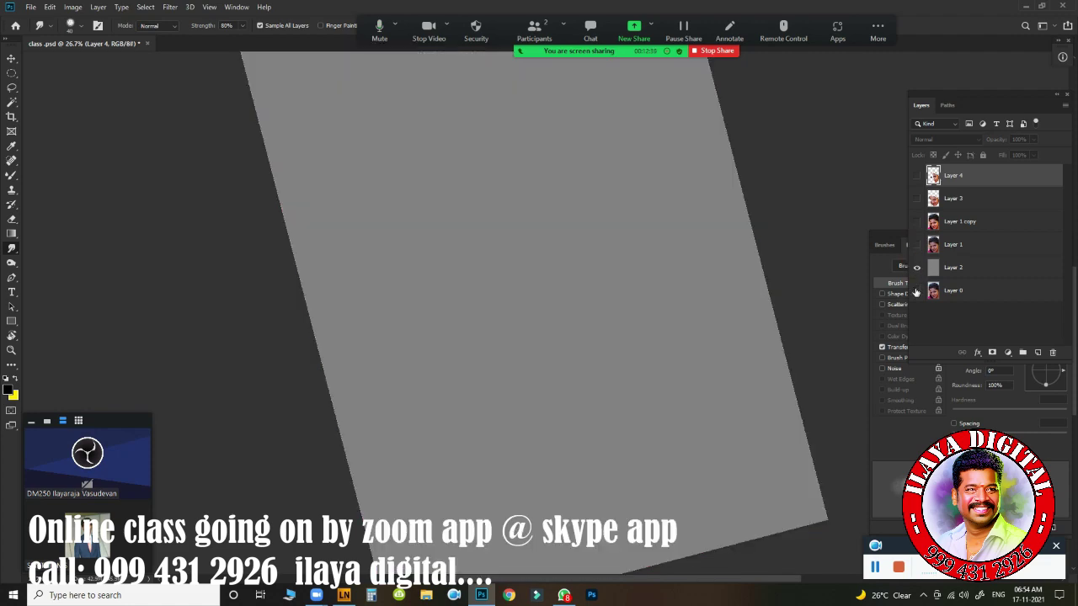
pyautogui.click(917, 246)
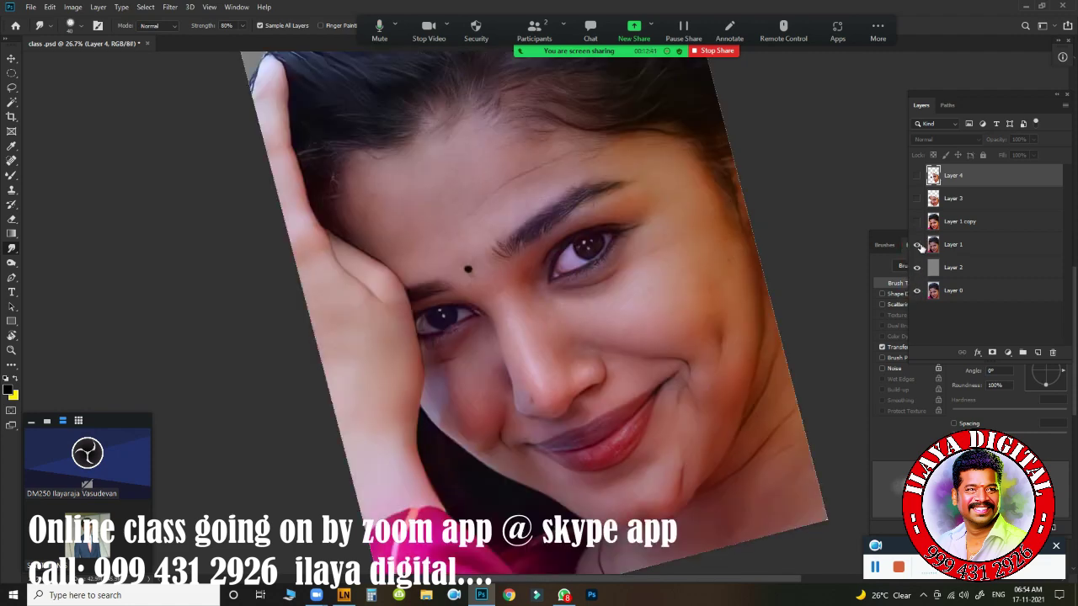
pyautogui.click(917, 222)
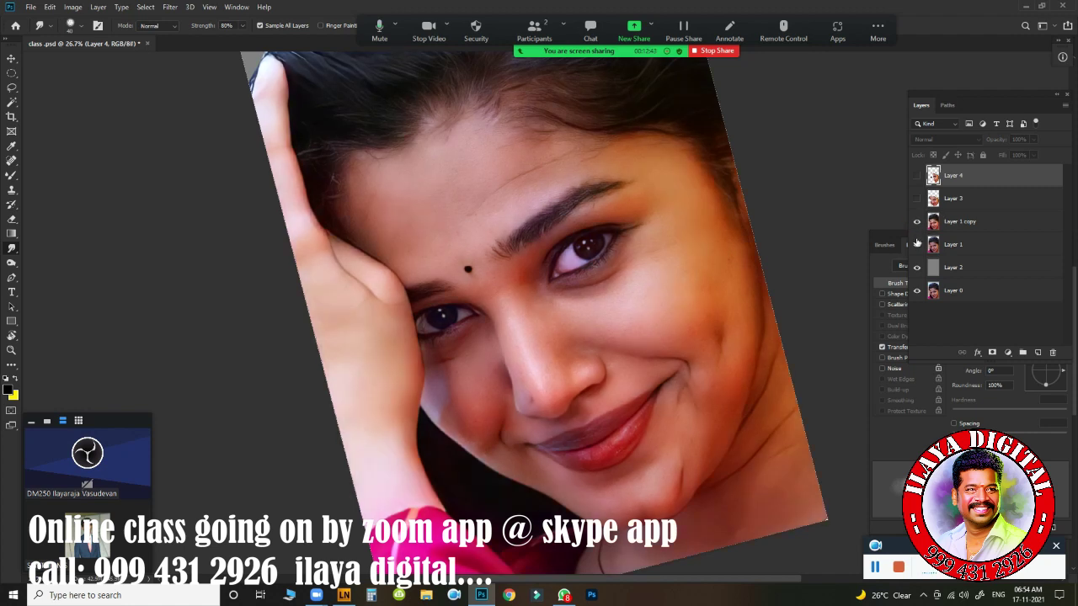
pyautogui.click(917, 199)
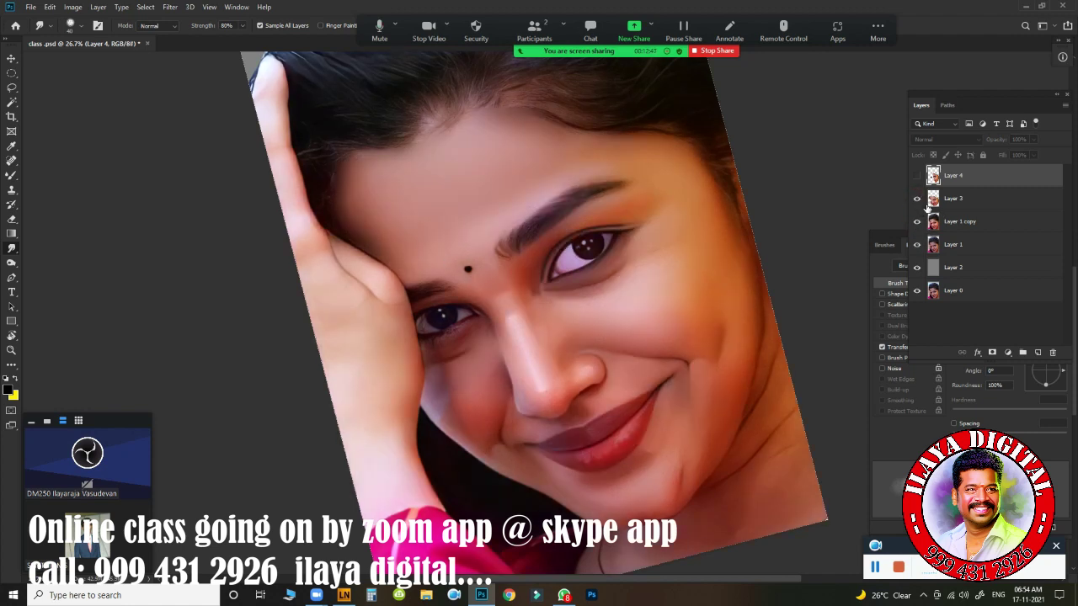
pyautogui.click(917, 176)
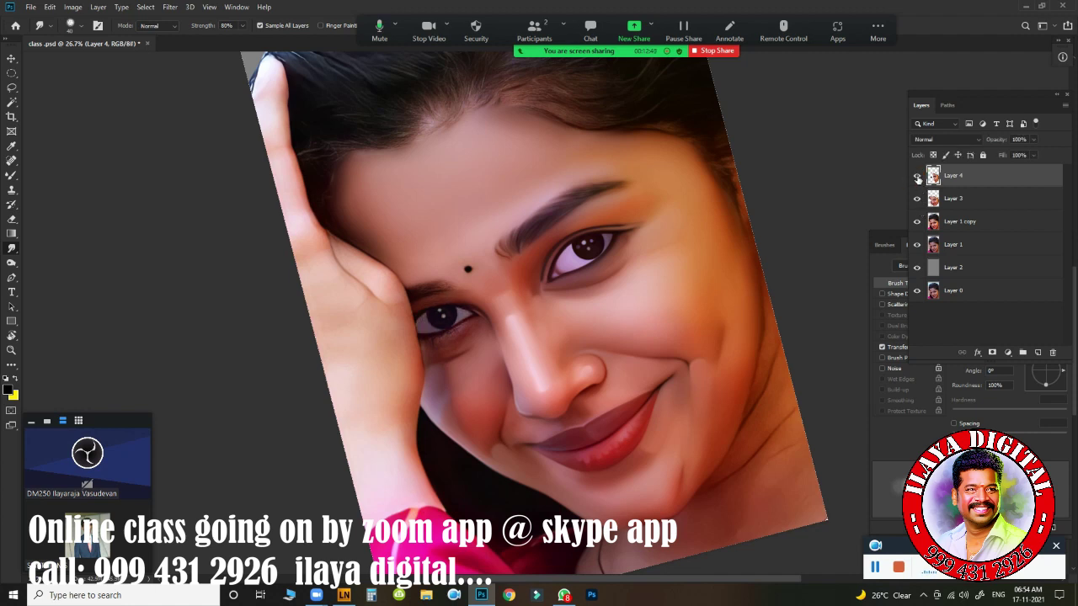
pyautogui.click(917, 176)
pyautogui.click(917, 199)
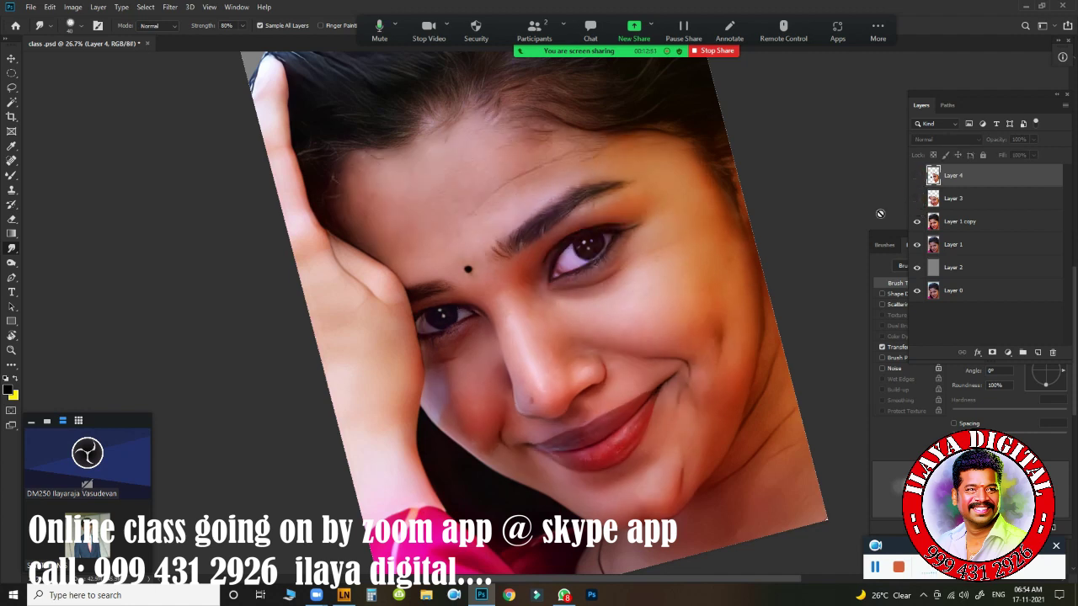
pyautogui.click(917, 199)
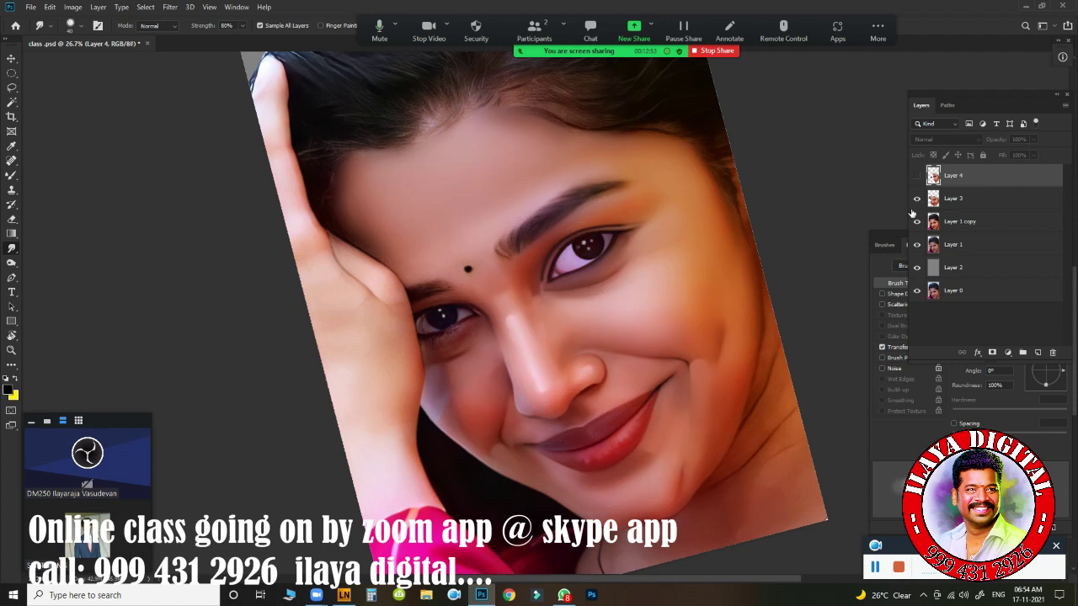
pyautogui.click(918, 176)
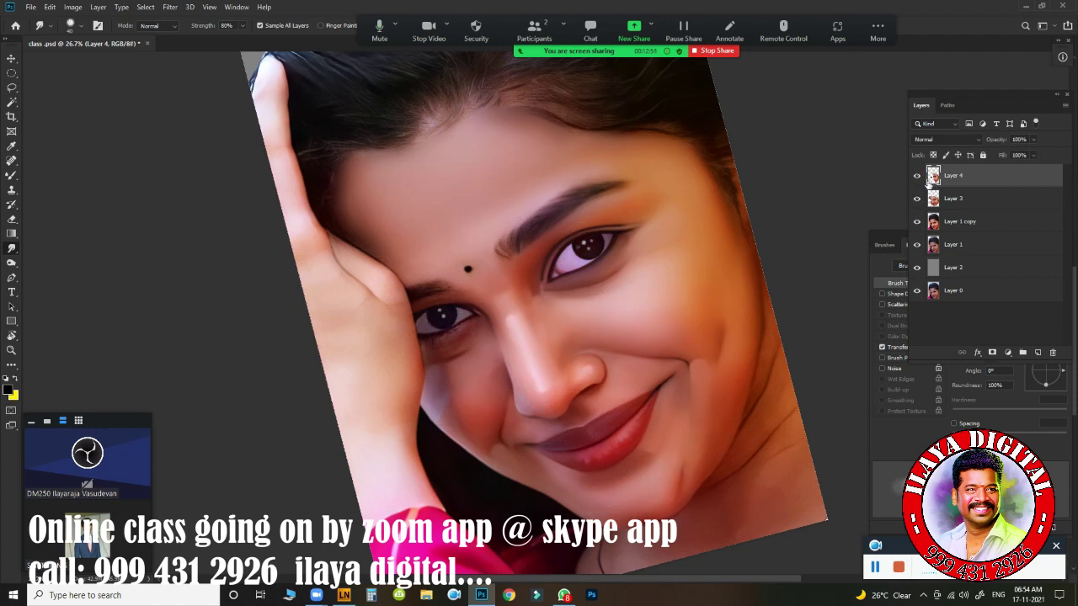
pyautogui.moveTo(674, 288); pyautogui.dragTo(678, 240)
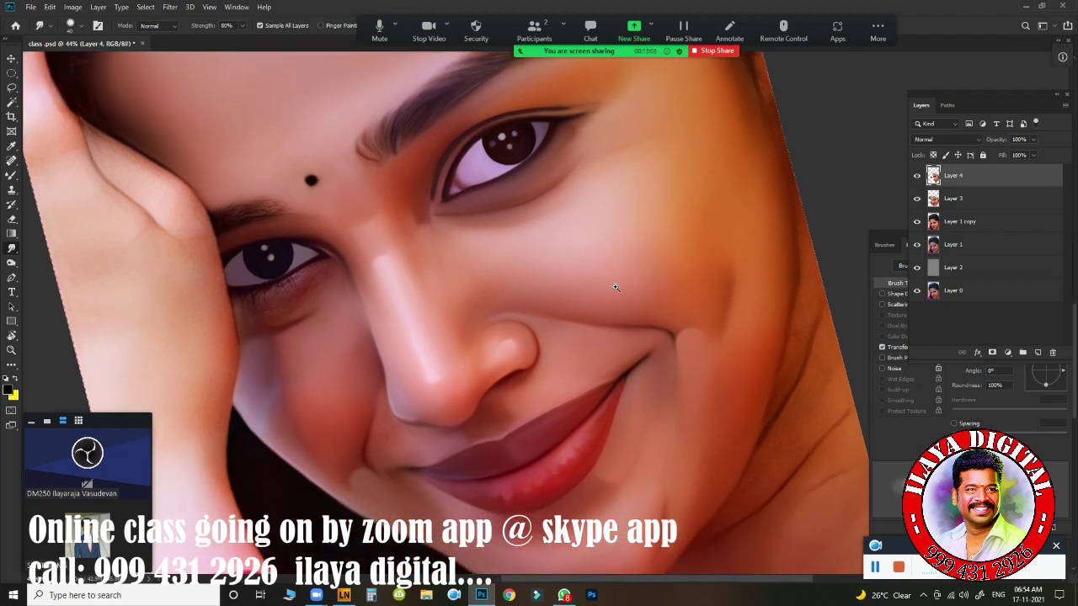
# - Compare the eyes with Layer 4 hidden and shown, then delete Layer 3
pyautogui.click(917, 176)
pyautogui.click(917, 175)
pyautogui.moveTo(525, 241); pyautogui.dragTo(573, 235)
pyautogui.click(971, 203)
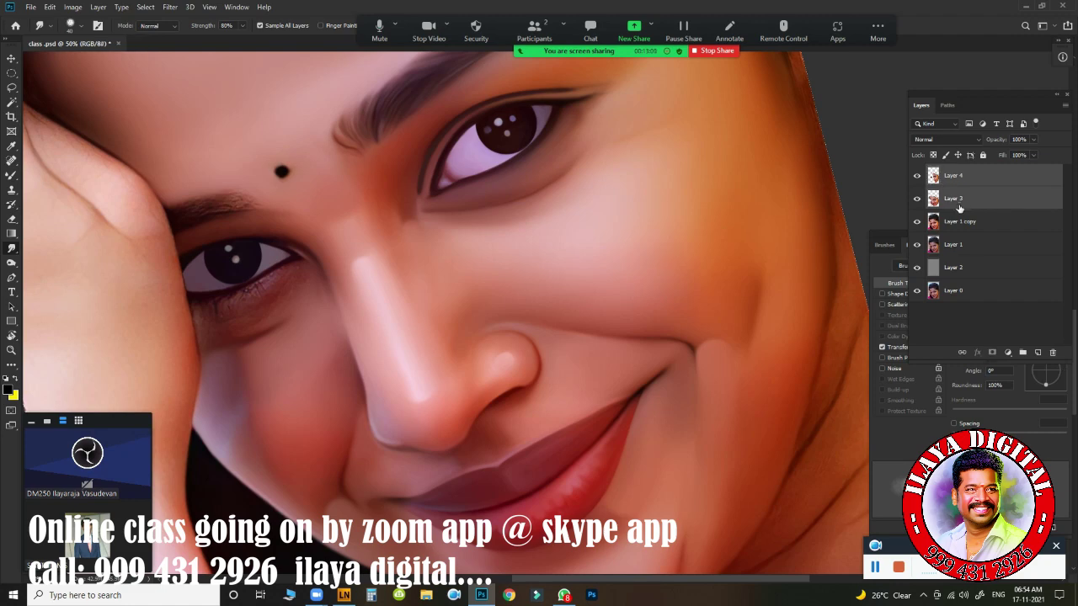
pyautogui.press('Delete')
pyautogui.moveTo(556, 226)
pyautogui.mouseDown()
pyautogui.moveTo(549, 222)
pyautogui.moveTo(602, 337)
pyautogui.mouseUp()
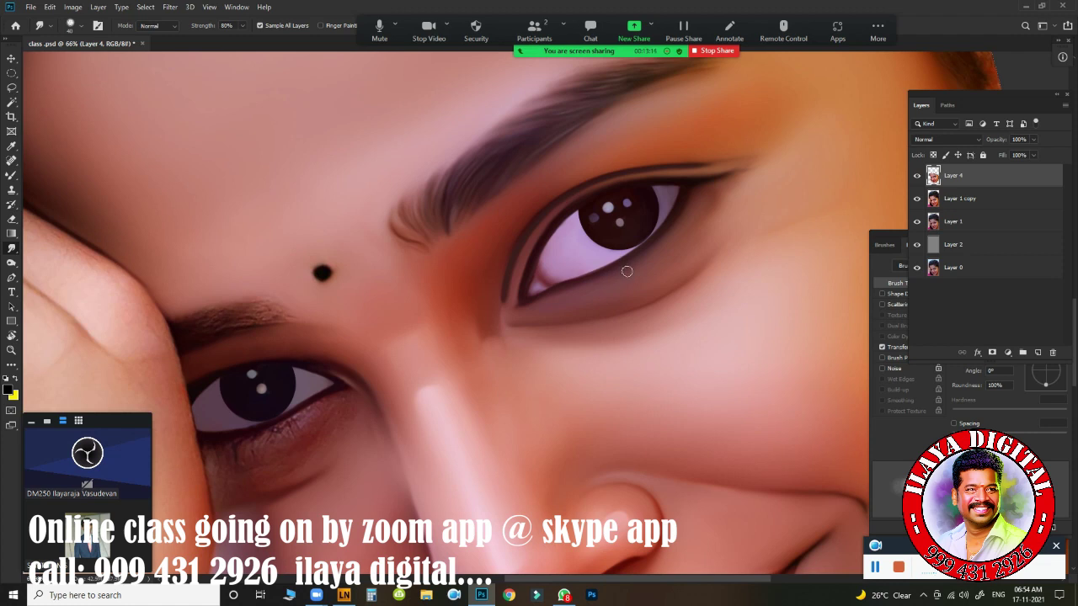
# - Lasso the right eye's catchlight, copy it to Layer 5 and move it into the left iris
pyautogui.press('l')
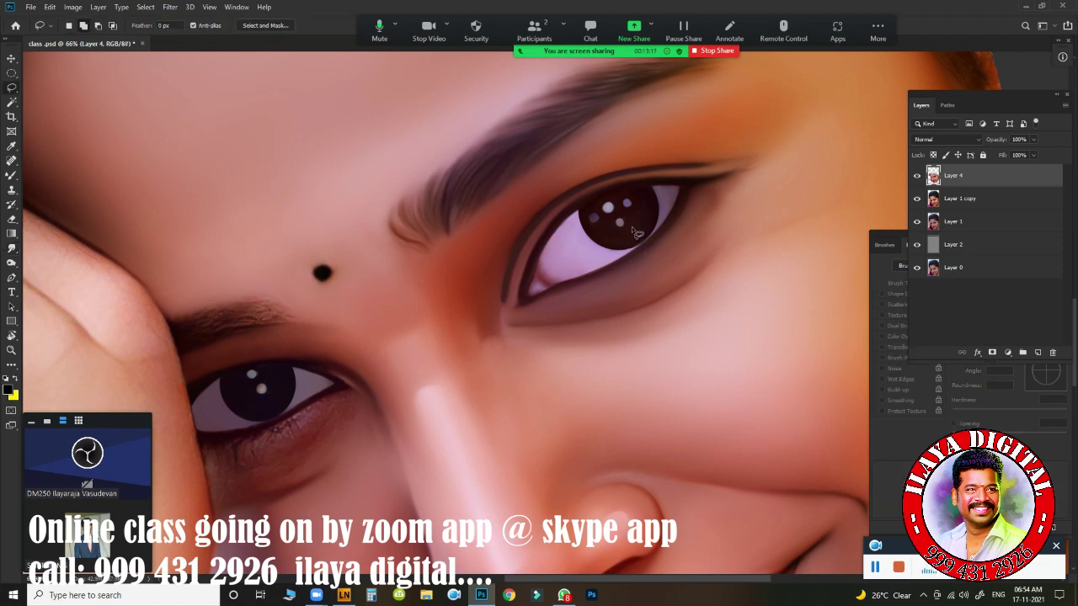
pyautogui.click(595, 209)
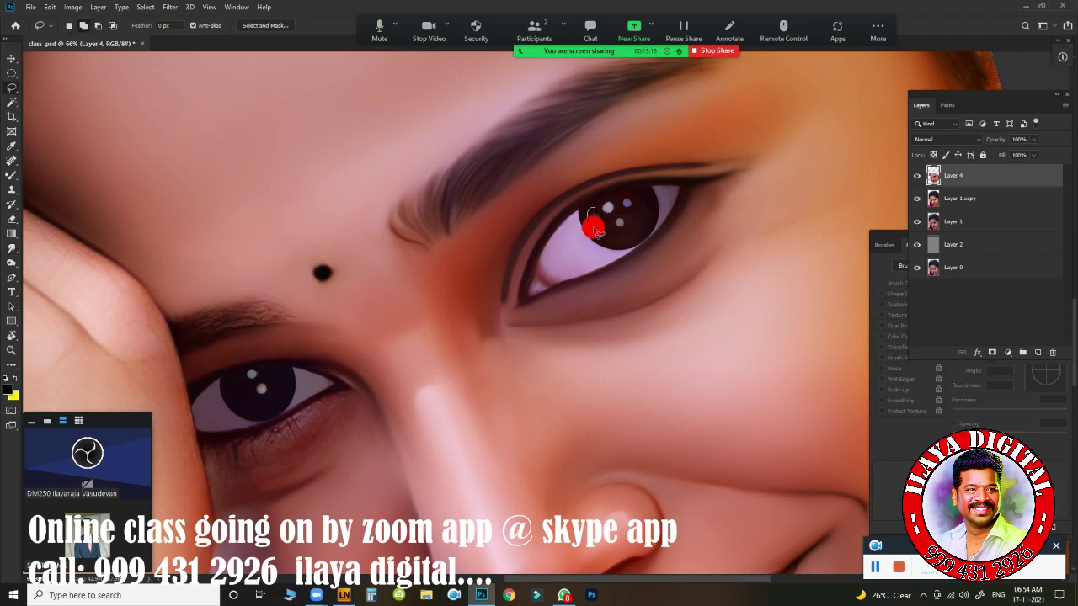
pyautogui.moveTo(595, 209); pyautogui.dragTo(599, 212)
pyautogui.hotkey('ctrl', 'j')
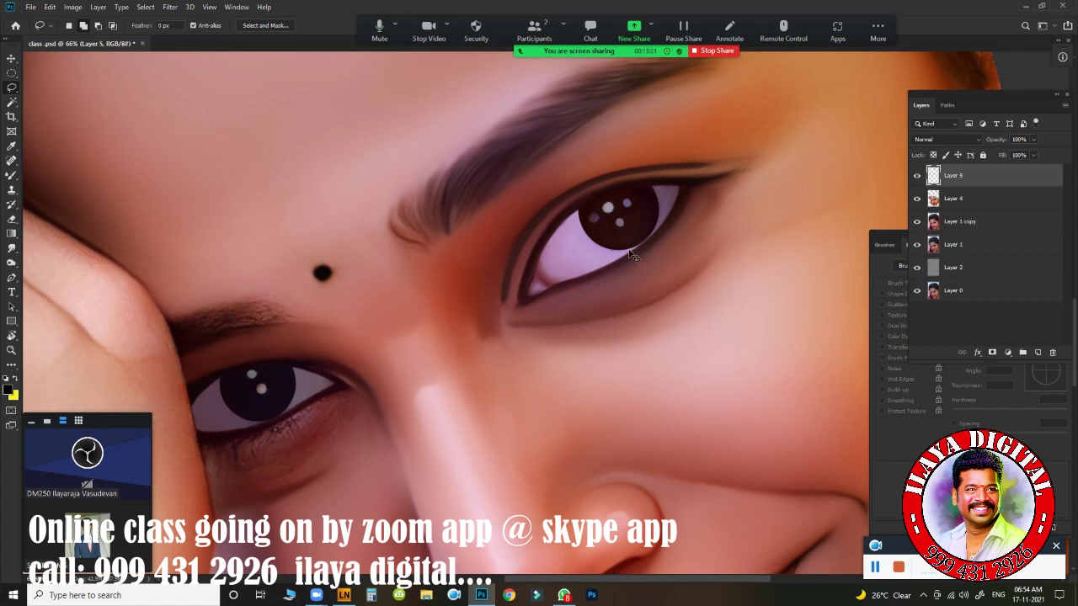
pyautogui.hotkey('ctrl', 't')
pyautogui.moveTo(595, 217); pyautogui.dragTo(239, 390)
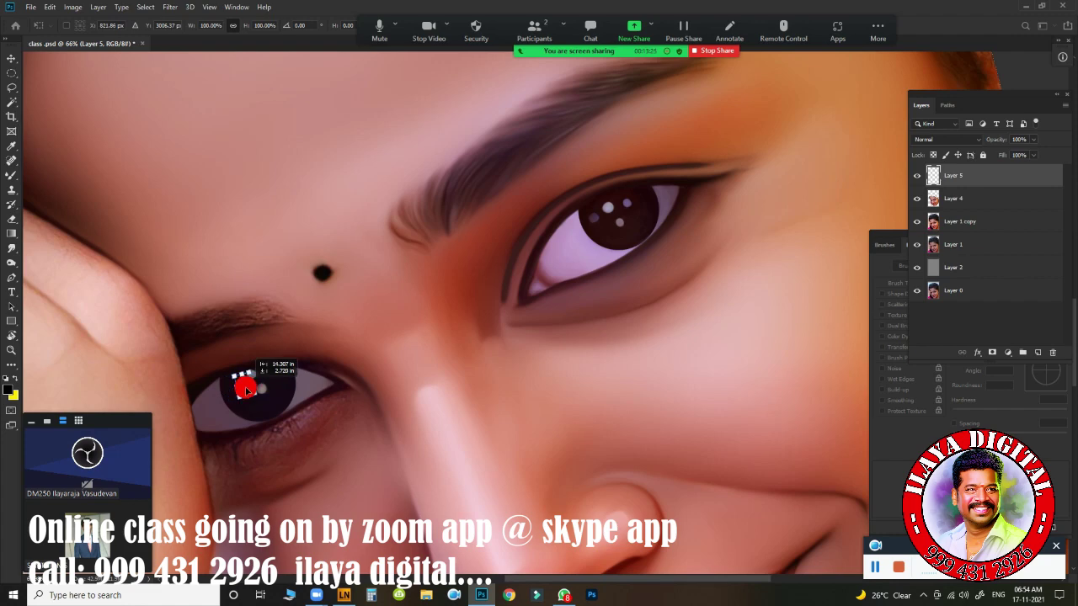
pyautogui.moveTo(238, 391); pyautogui.dragTo(513, 289)
pyautogui.press('Return')
# - Smudge the pasted catchlight and its reddish, pinkish halo into the dark left iris
pyautogui.press('r')
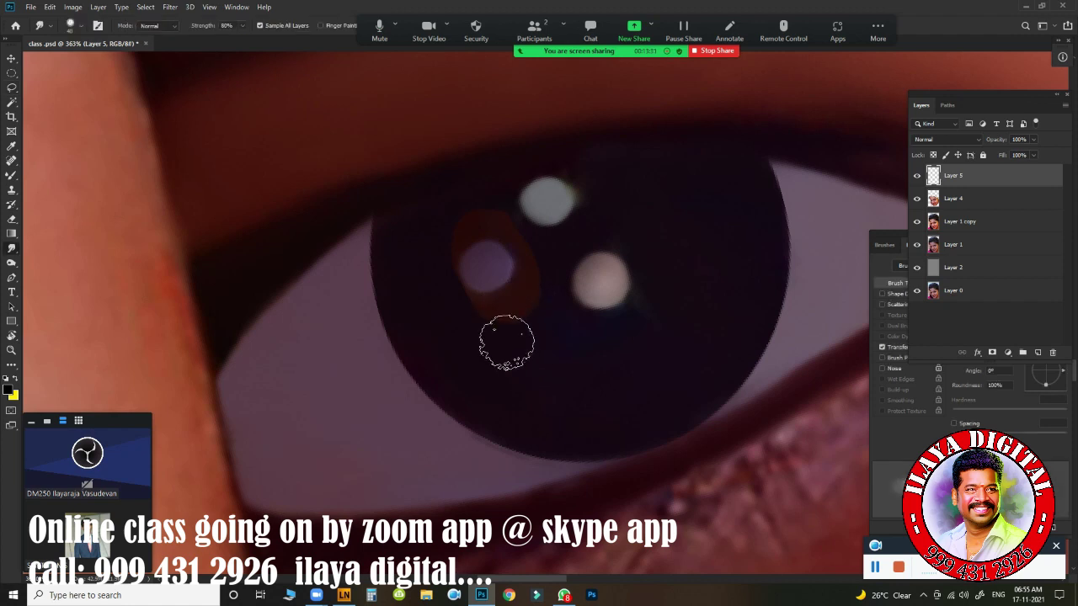
pyautogui.moveTo(469, 332)
pyautogui.mouseDown()
pyautogui.moveTo(480, 323)
pyautogui.moveTo(470, 315)
pyautogui.moveTo(530, 308)
pyautogui.moveTo(539, 258)
pyautogui.moveTo(585, 351)
pyautogui.moveTo(638, 314)
pyautogui.mouseUp()
pyautogui.moveTo(557, 203); pyautogui.dragTo(548, 199)
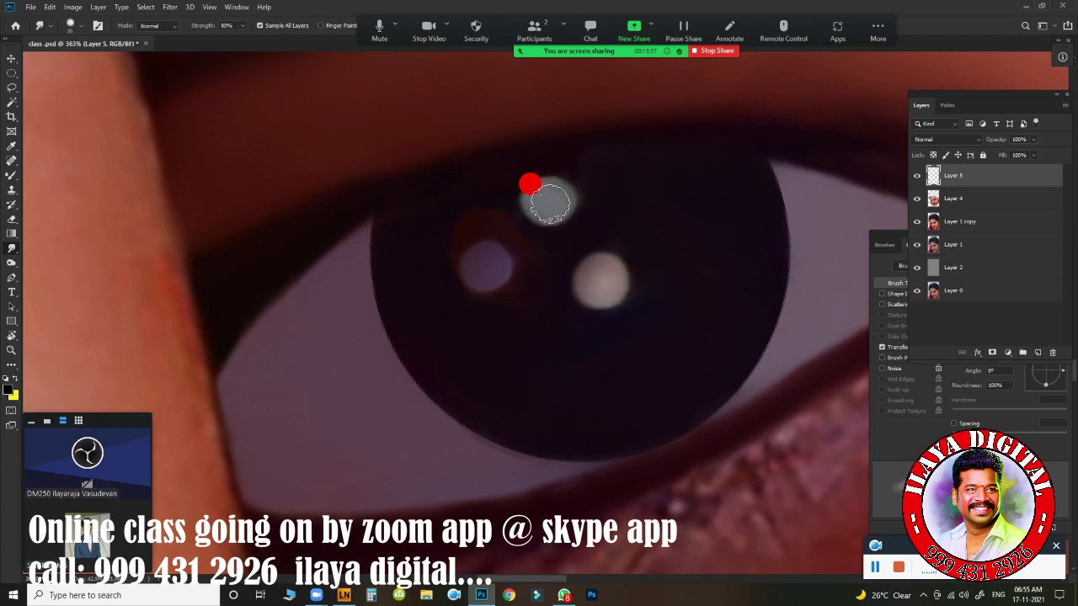
pyautogui.click(529, 251)
pyautogui.moveTo(513, 235)
pyautogui.mouseDown()
pyautogui.moveTo(483, 193)
pyautogui.moveTo(446, 248)
pyautogui.mouseUp()
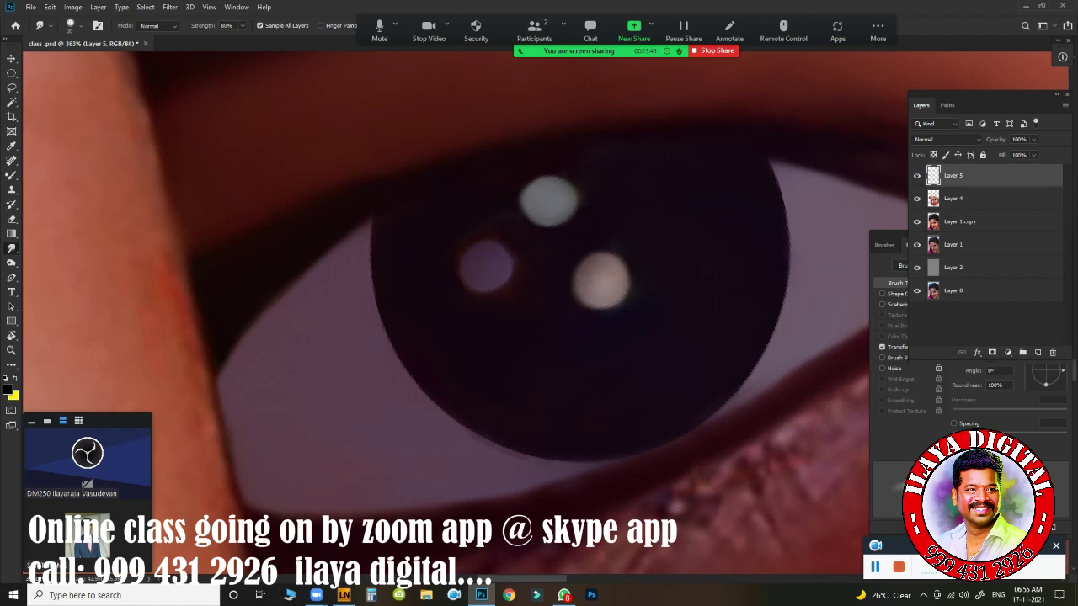
pyautogui.click(493, 208)
pyautogui.moveTo(483, 260); pyautogui.dragTo(590, 368)
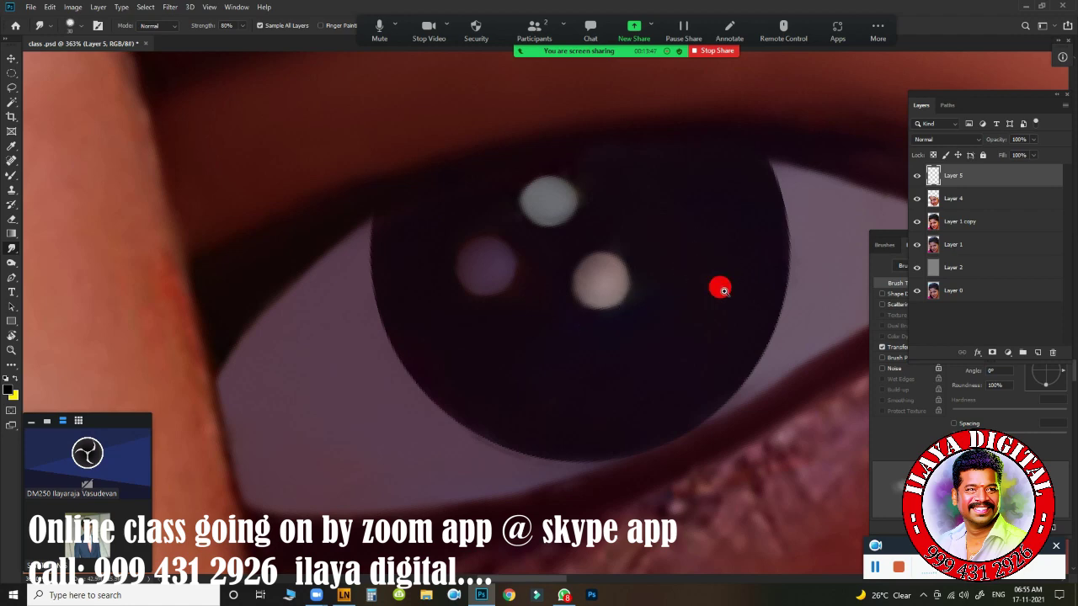
pyautogui.moveTo(716, 287)
pyautogui.mouseDown()
pyautogui.moveTo(500, 299)
pyautogui.moveTo(476, 264)
pyautogui.moveTo(512, 271)
pyautogui.moveTo(535, 294)
pyautogui.mouseUp()
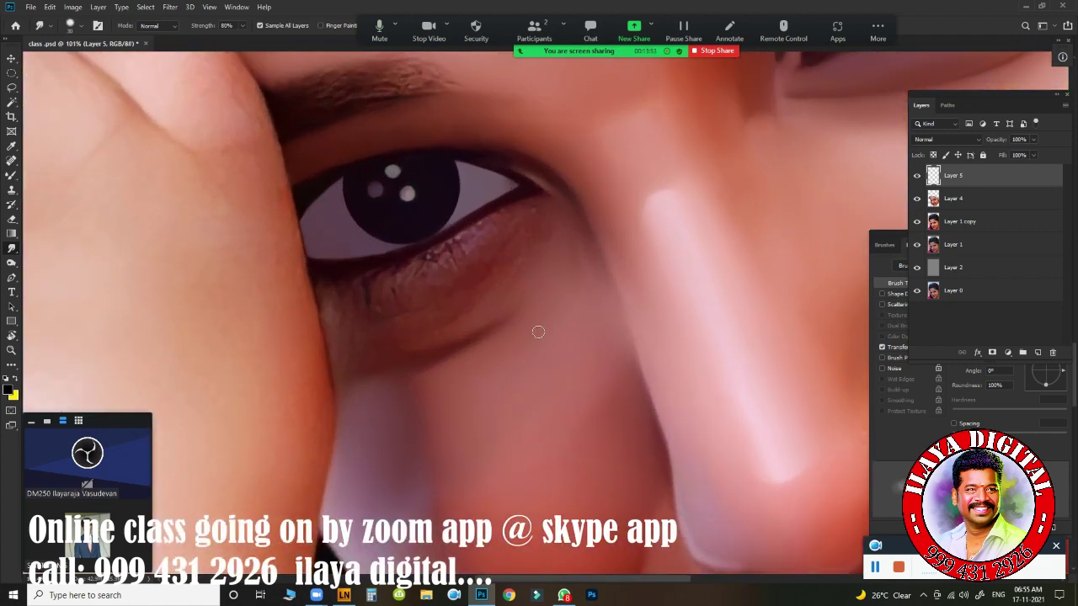
# - Draw a closed Pen path around the left eye and convert it to a selection
pyautogui.press('p')
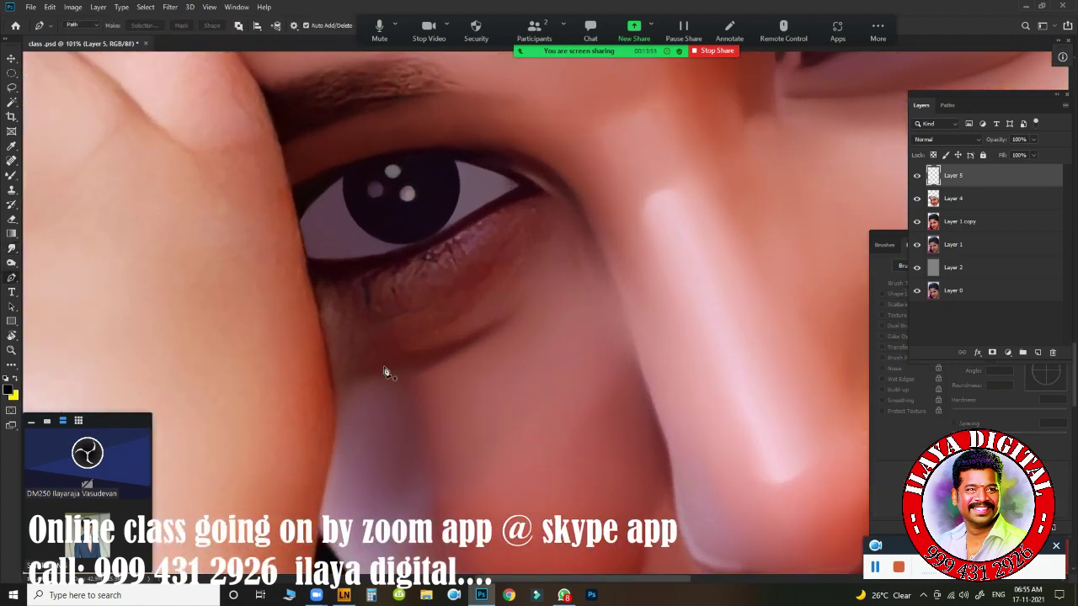
pyautogui.click(339, 380)
pyautogui.moveTo(549, 277); pyautogui.dragTo(615, 186)
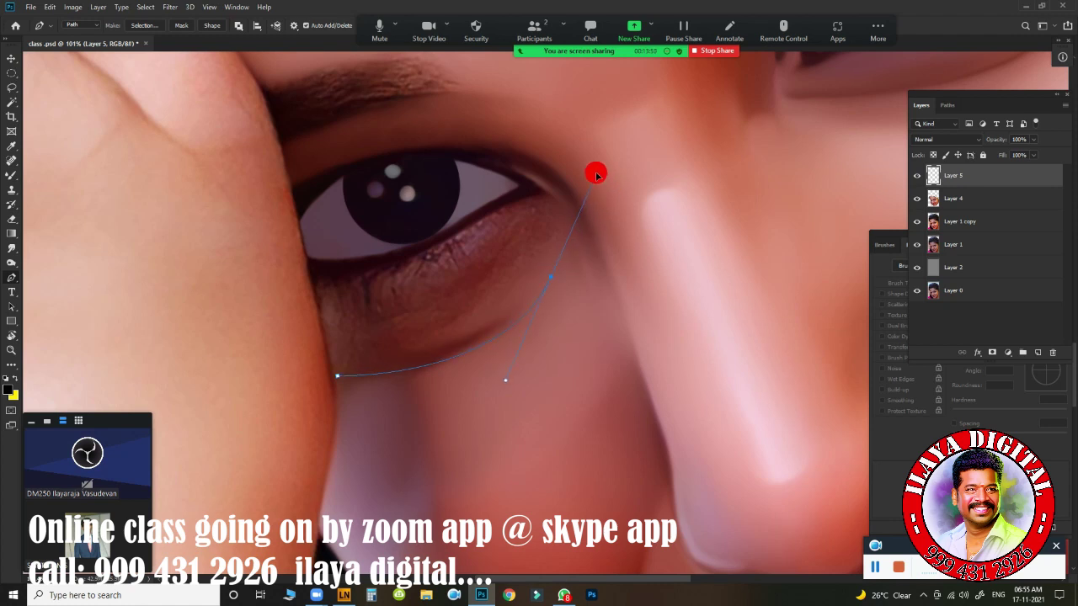
pyautogui.moveTo(615, 185); pyautogui.dragTo(613, 185)
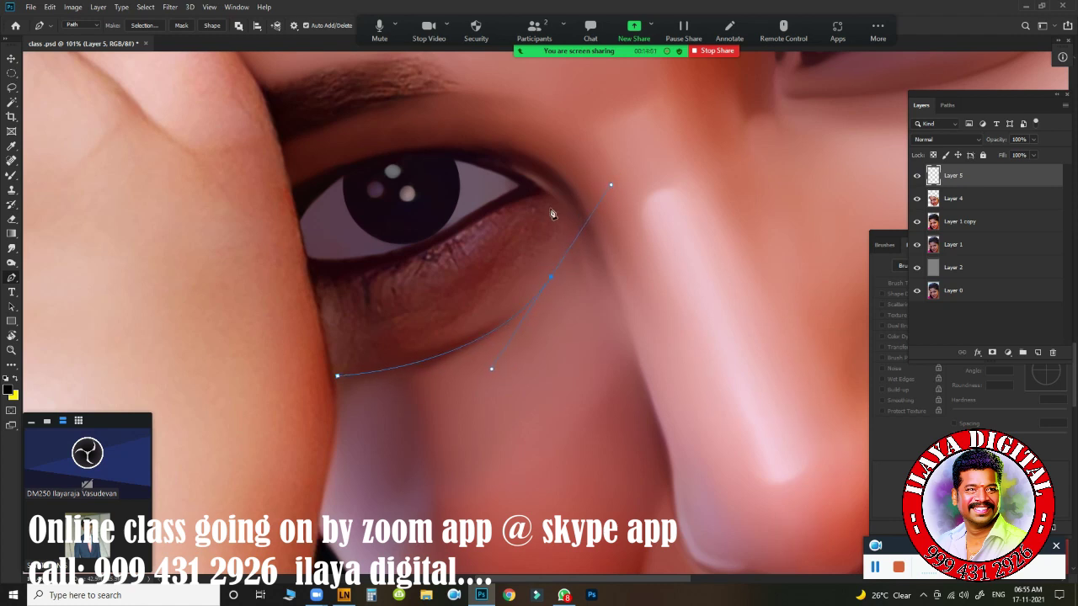
pyautogui.click(550, 277)
pyautogui.moveTo(554, 197); pyautogui.dragTo(540, 146)
pyautogui.click(359, 180)
pyautogui.moveTo(291, 211); pyautogui.dragTo(298, 265)
pyautogui.click(302, 271)
pyautogui.moveTo(333, 381); pyautogui.dragTo(334, 393)
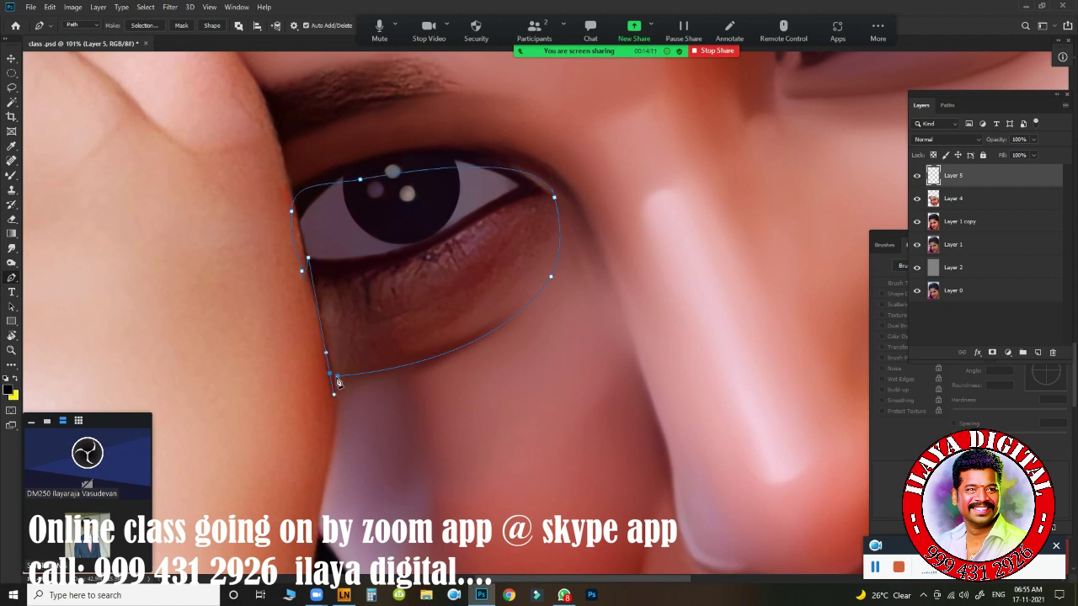
pyautogui.hotkey('ctrl', 'Return')
# - Smudge away the dark marks along the selected lower eyelid and its inner corner
pyautogui.press('r')
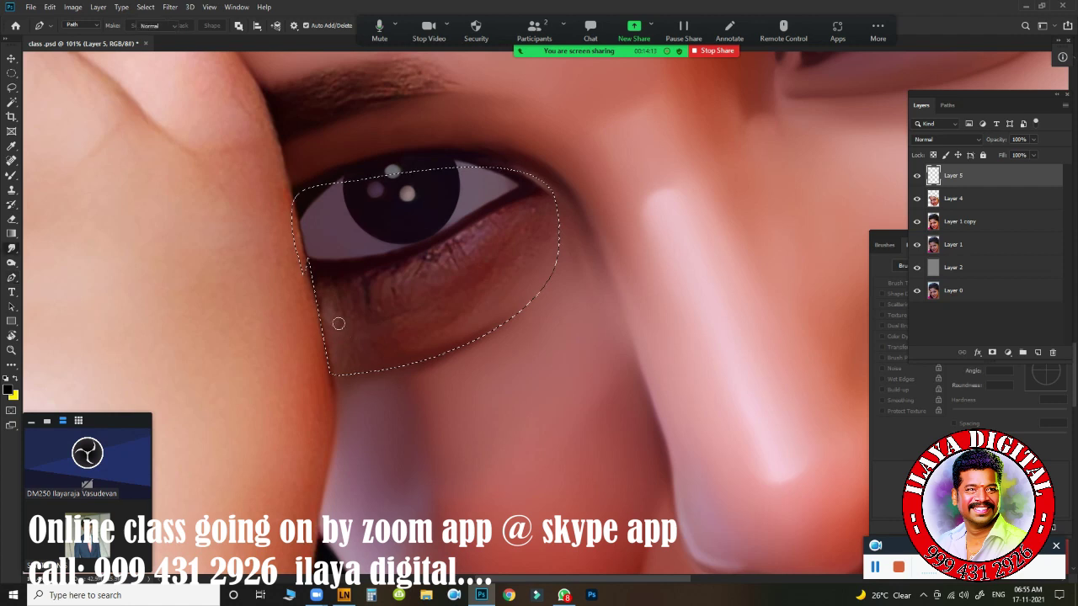
pyautogui.scroll(3, 421, 320)
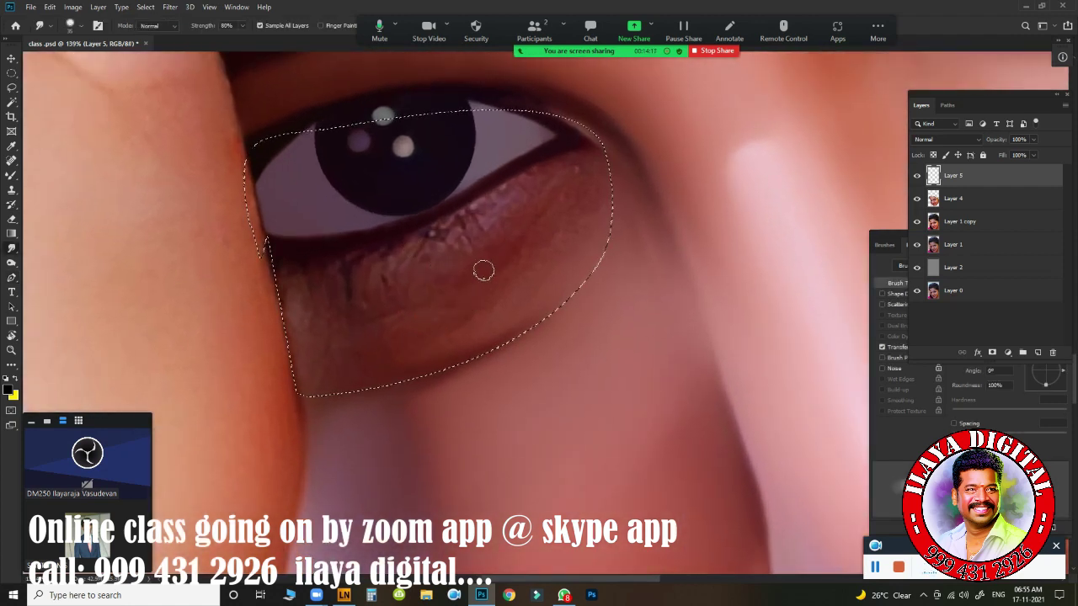
pyautogui.moveTo(301, 279)
pyautogui.mouseDown()
pyautogui.moveTo(284, 267)
pyautogui.moveTo(291, 296)
pyautogui.mouseUp()
pyautogui.moveTo(306, 253)
pyautogui.mouseDown()
pyautogui.moveTo(336, 265)
pyautogui.moveTo(412, 245)
pyautogui.moveTo(387, 250)
pyautogui.mouseUp()
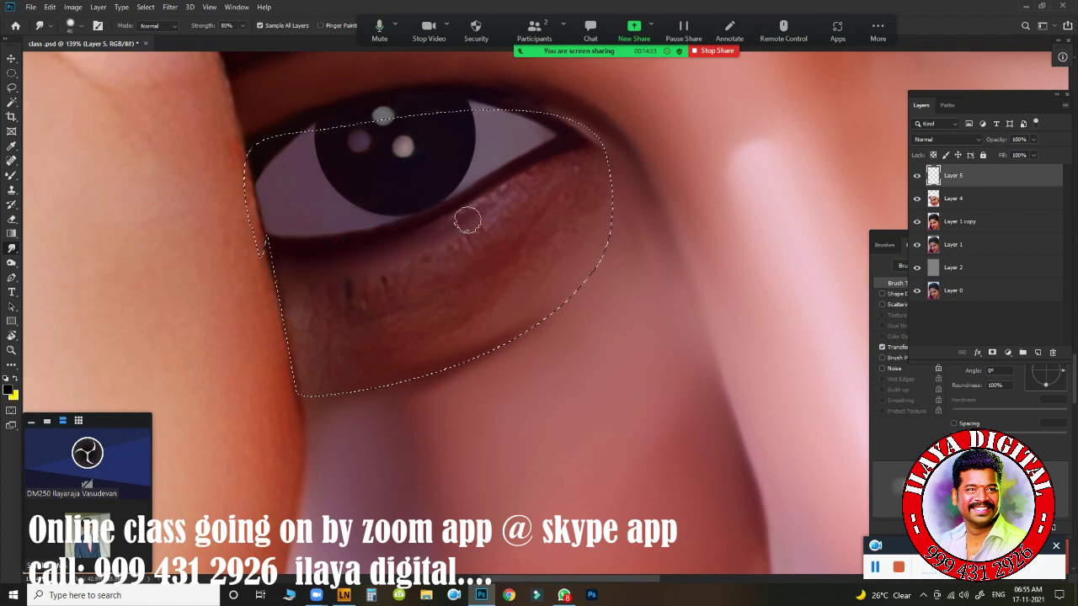
pyautogui.moveTo(469, 217)
pyautogui.mouseDown()
pyautogui.moveTo(549, 156)
pyautogui.moveTo(441, 228)
pyautogui.moveTo(570, 159)
pyautogui.moveTo(500, 173)
pyautogui.moveTo(371, 235)
pyautogui.moveTo(463, 197)
pyautogui.mouseUp()
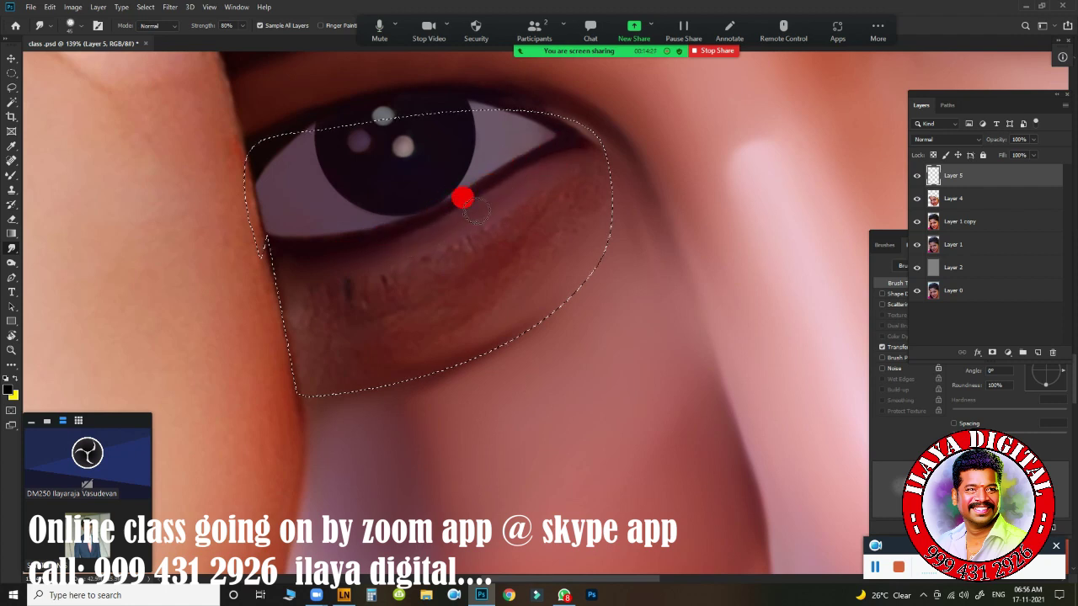
pyautogui.hotkey('ctrl', 'alt', 'i')
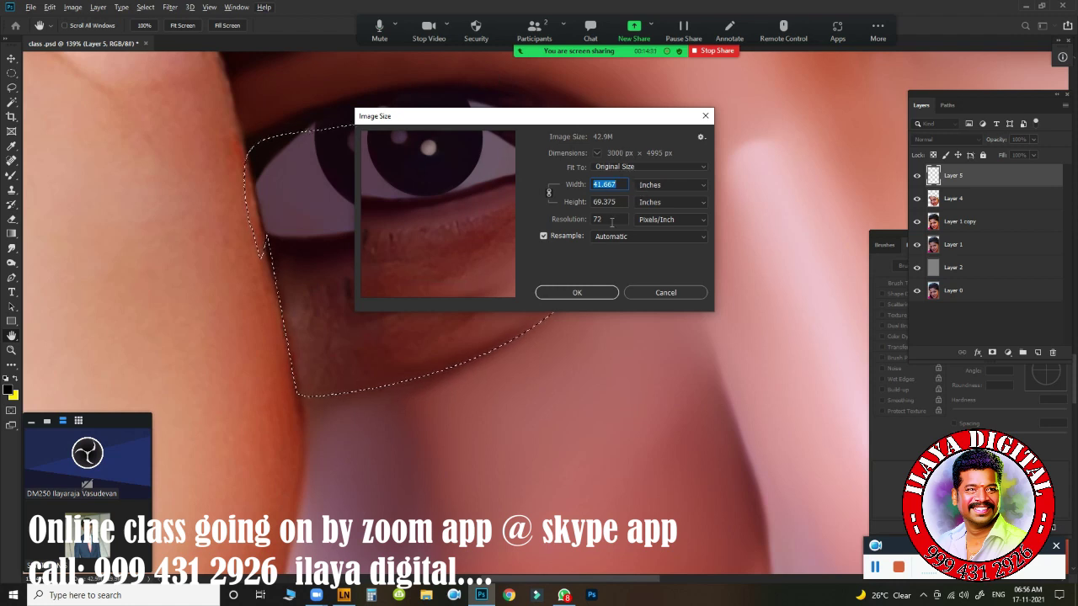
# - Set the Image Size resolution to 200 ppi and width to 20 inches, then apply
pyautogui.click(549, 220)
pyautogui.write('200')
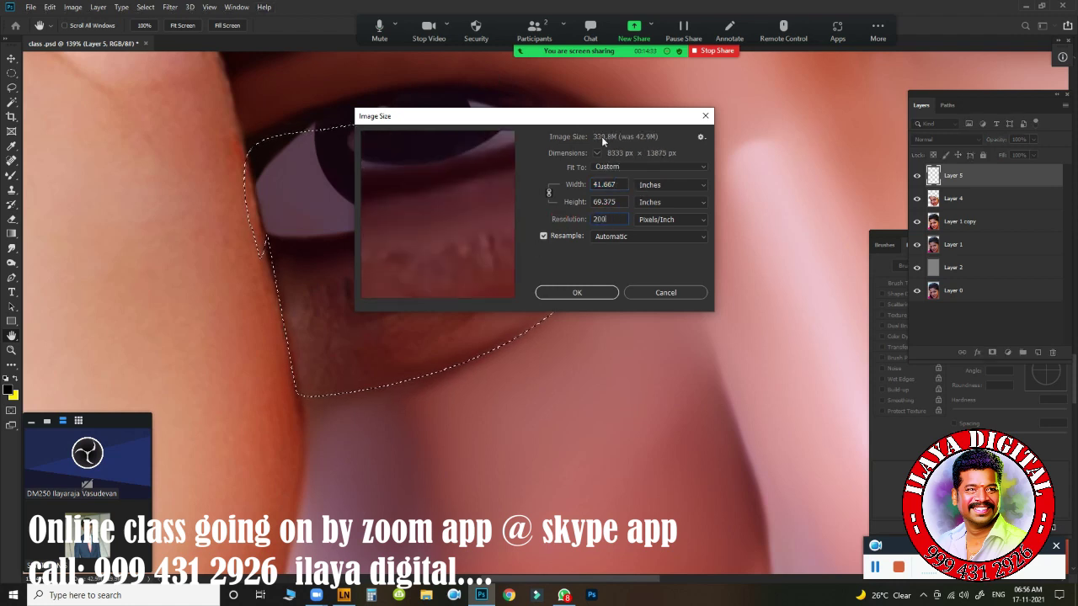
pyautogui.click(620, 184)
pyautogui.write('20')
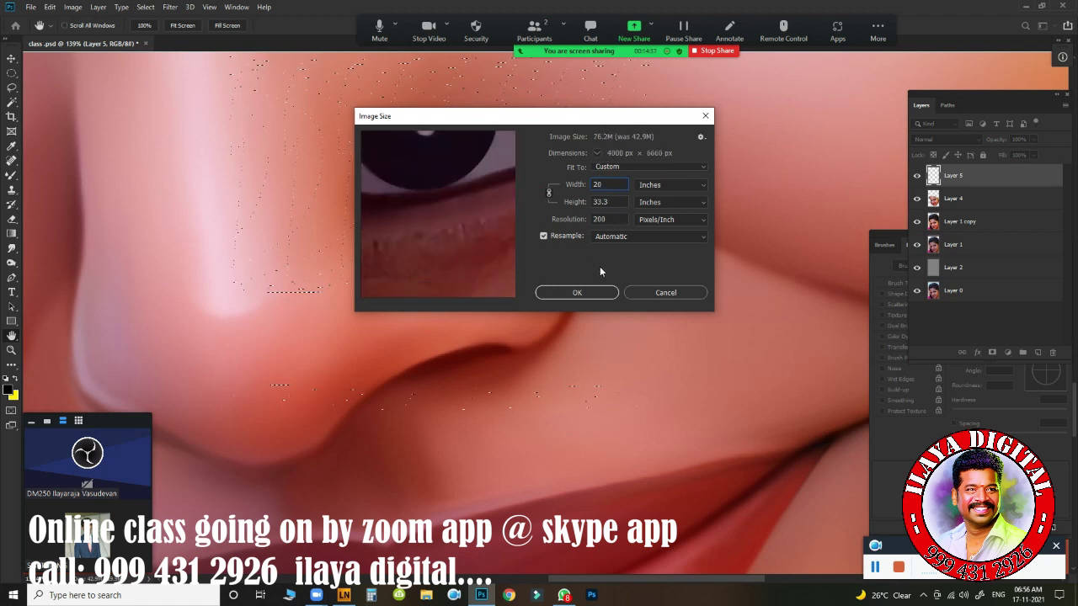
pyautogui.click(577, 293)
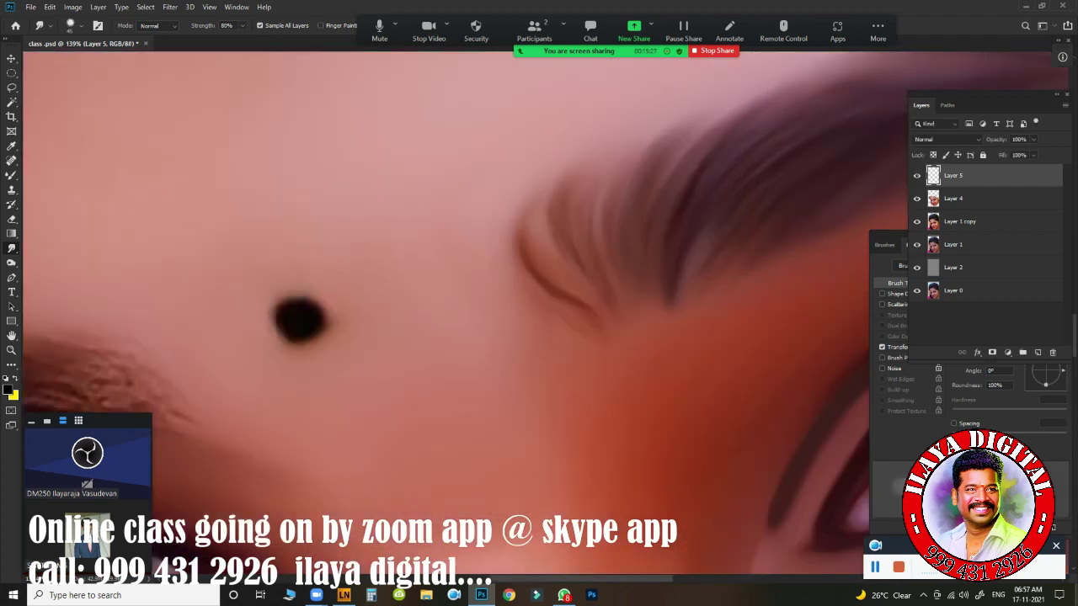
# - Resize the brush to suit the eyelid and fit the whole portrait on screen
pyautogui.moveTo(524, 357)
pyautogui.mouseDown()
pyautogui.moveTo(486, 346)
pyautogui.moveTo(506, 356)
pyautogui.mouseUp()
pyautogui.scroll(-10, 545, 370)
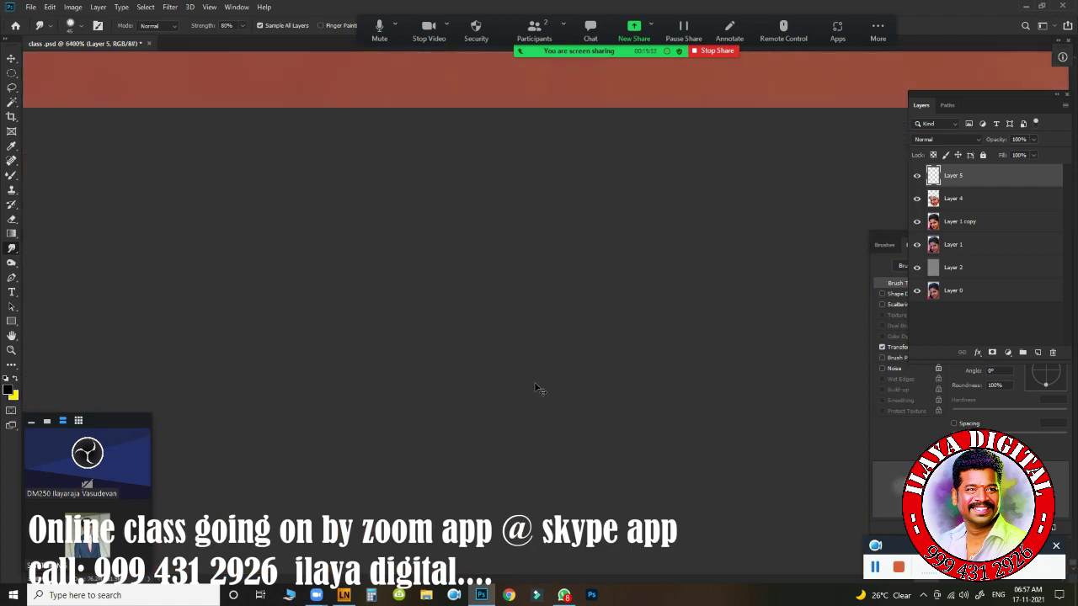
pyautogui.scroll(-5, 544, 385)
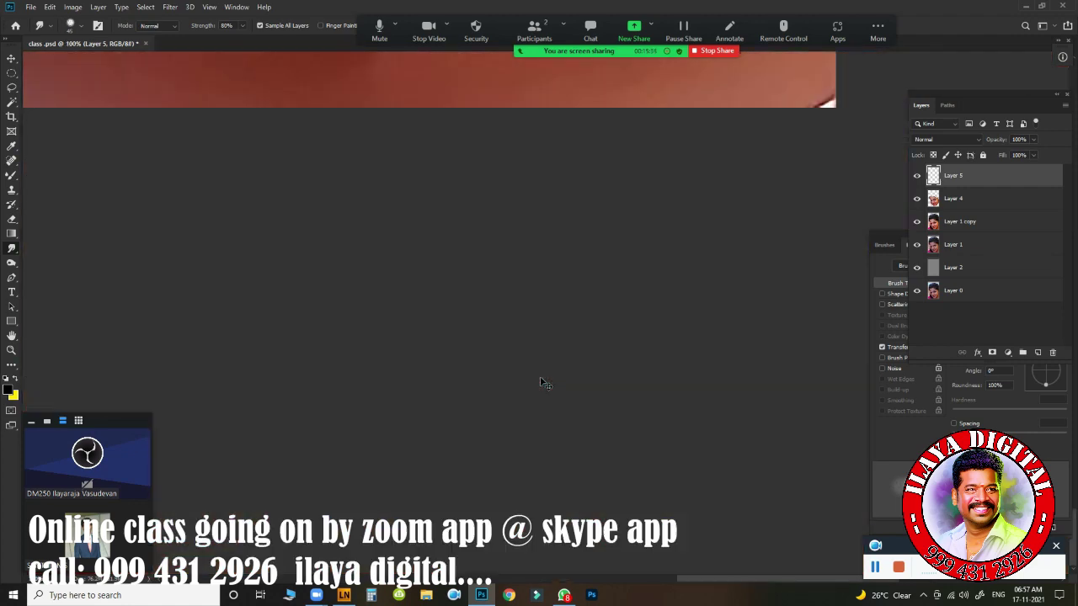
pyautogui.scroll(-3, 544, 385)
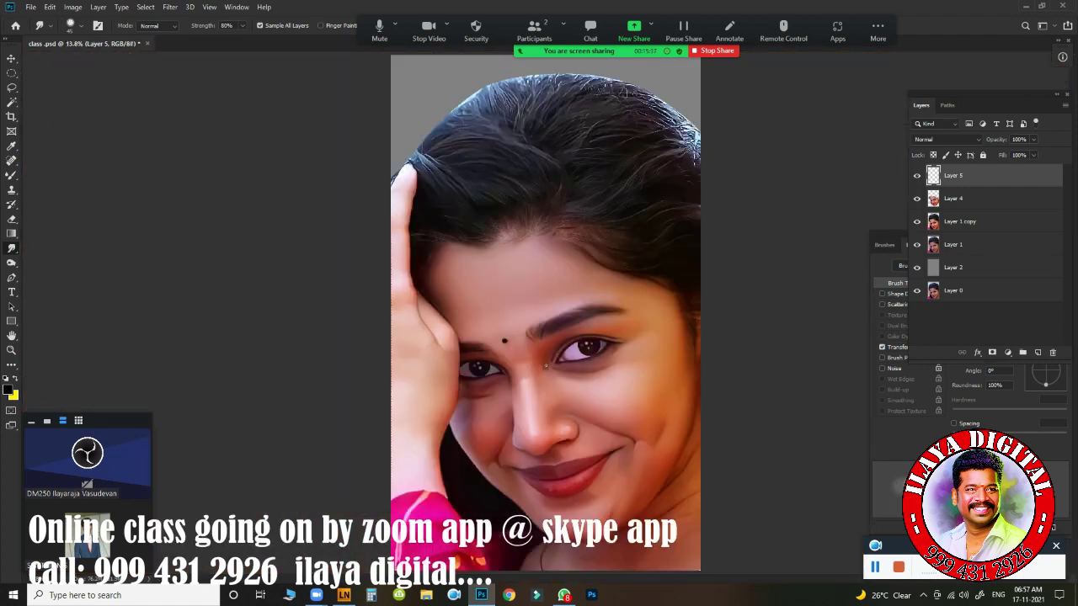
pyautogui.moveTo(518, 343); pyautogui.dragTo(509, 372)
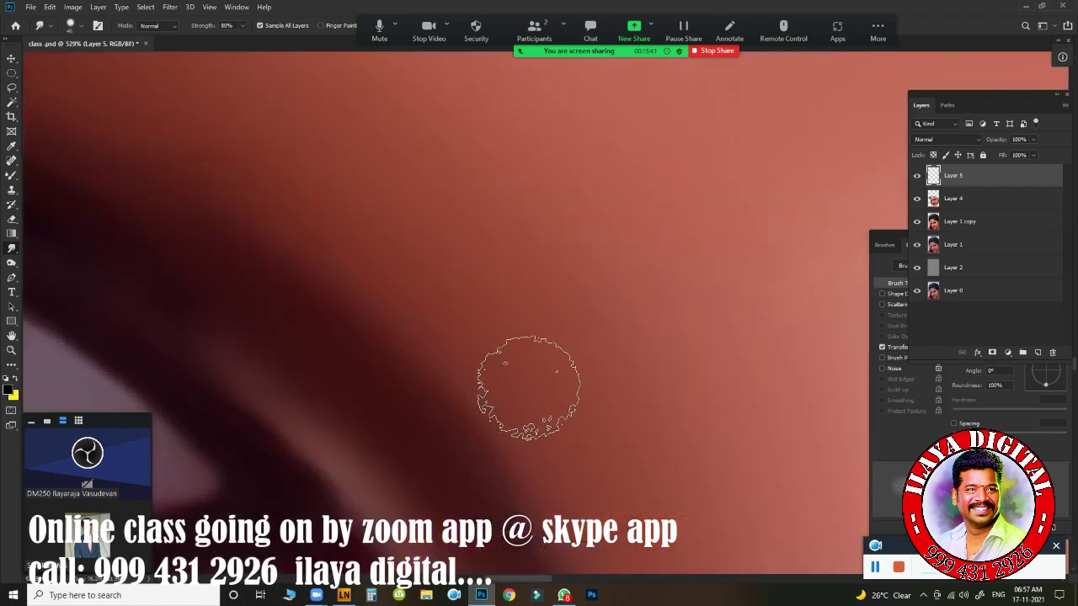
pyautogui.hotkey('ctrl', '0')
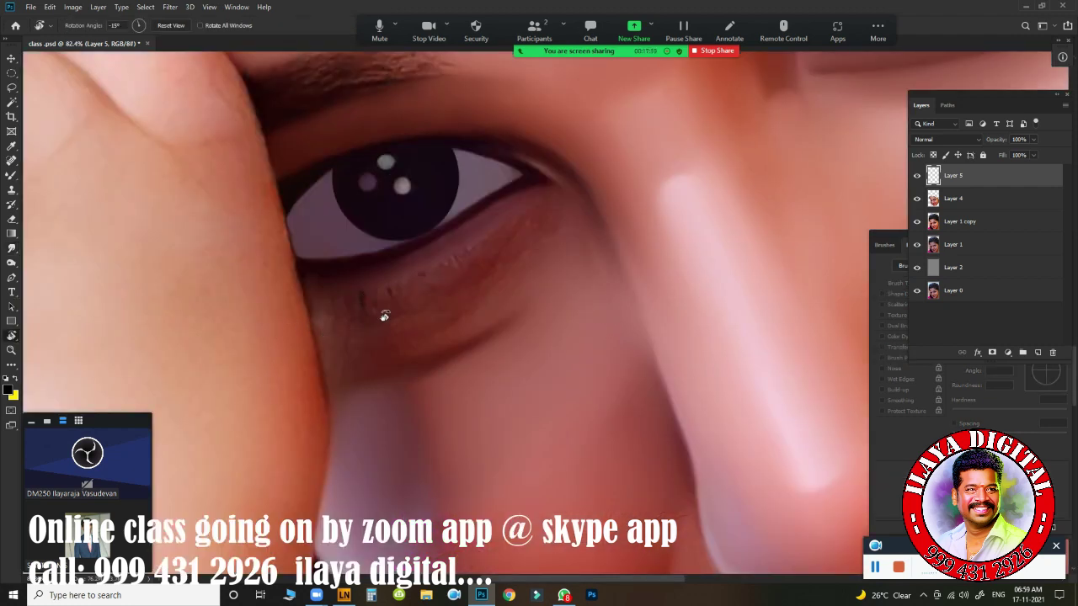
pyautogui.press('r')
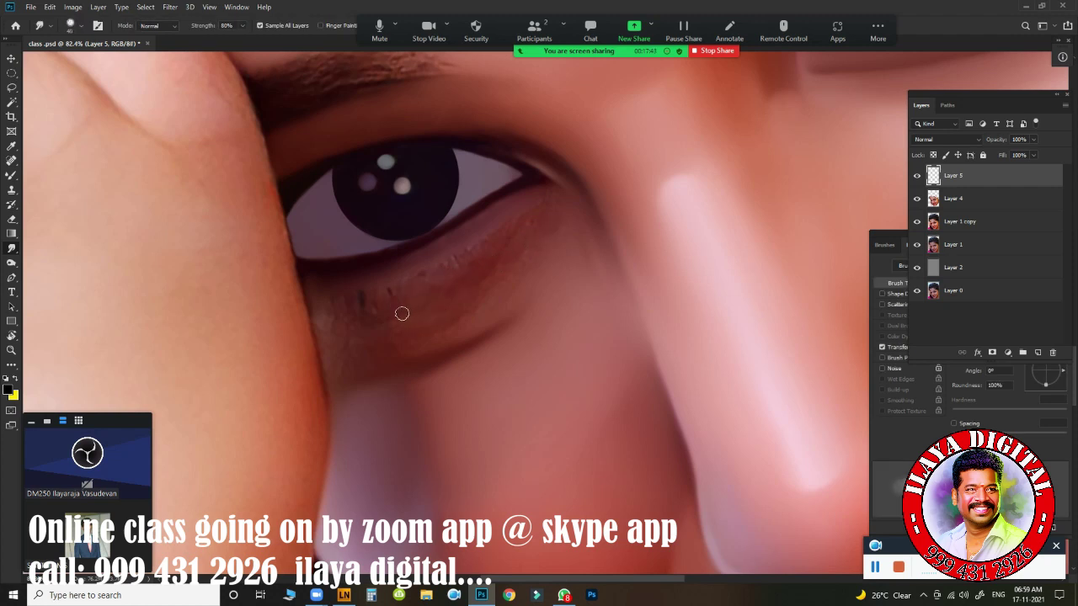
# - Dab and blend beneath the eye with the Mixer Brush, then smudge away the lower-lid lash marks
pyautogui.press('b')
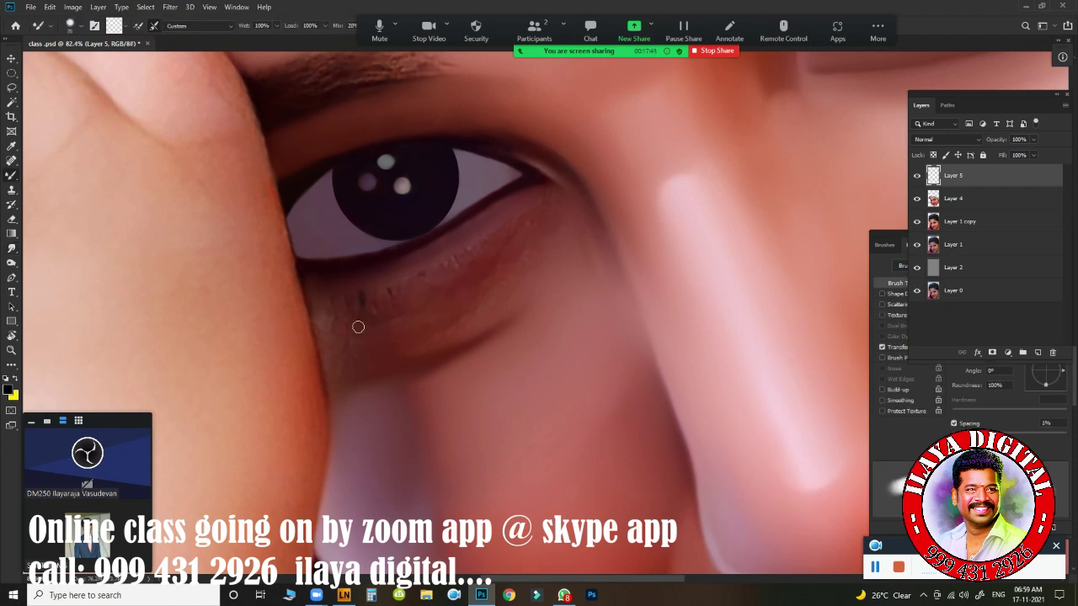
pyautogui.click(374, 313)
pyautogui.moveTo(436, 287); pyautogui.dragTo(443, 290)
pyautogui.press('r')
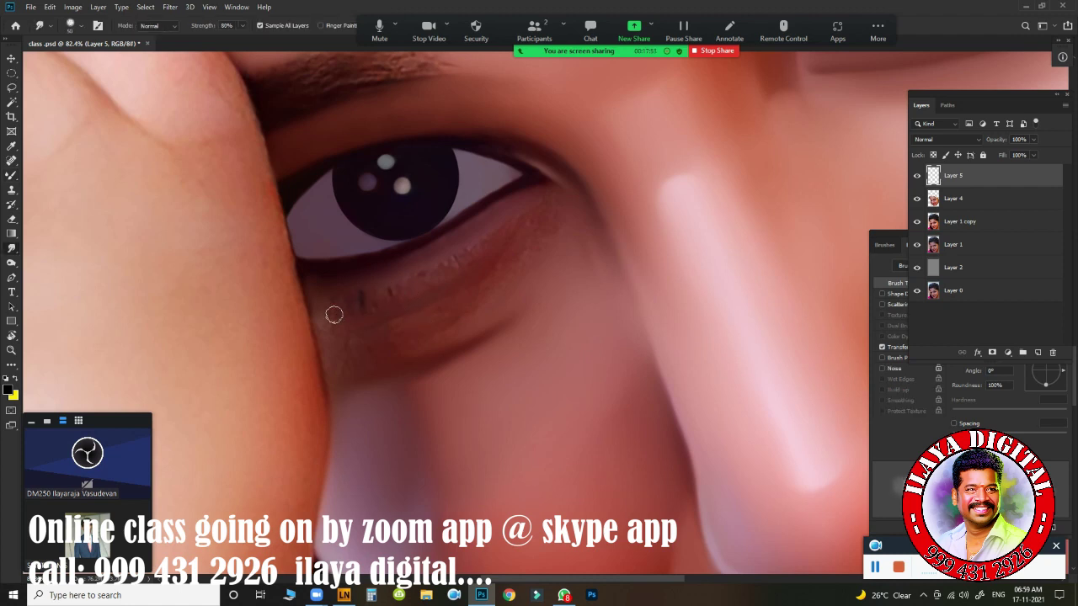
pyautogui.moveTo(334, 315)
pyautogui.mouseDown()
pyautogui.moveTo(321, 304)
pyautogui.moveTo(412, 287)
pyautogui.moveTo(398, 289)
pyautogui.moveTo(523, 207)
pyautogui.moveTo(353, 277)
pyautogui.moveTo(527, 202)
pyautogui.mouseUp()
pyautogui.moveTo(397, 300)
pyautogui.mouseDown()
pyautogui.moveTo(405, 307)
pyautogui.moveTo(323, 315)
pyautogui.moveTo(339, 312)
pyautogui.moveTo(344, 280)
pyautogui.moveTo(424, 295)
pyautogui.mouseUp()
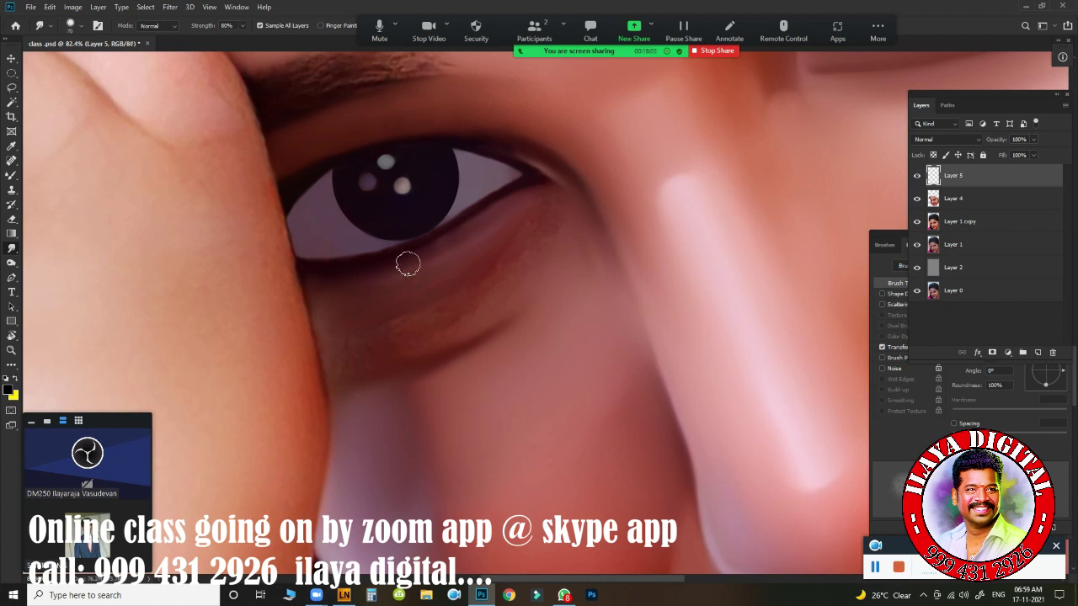
# - Check the image size without changes, then soften the under-eye shadow and crease toward the outer corner
pyautogui.hotkey('ctrl', 'alt', 'i')
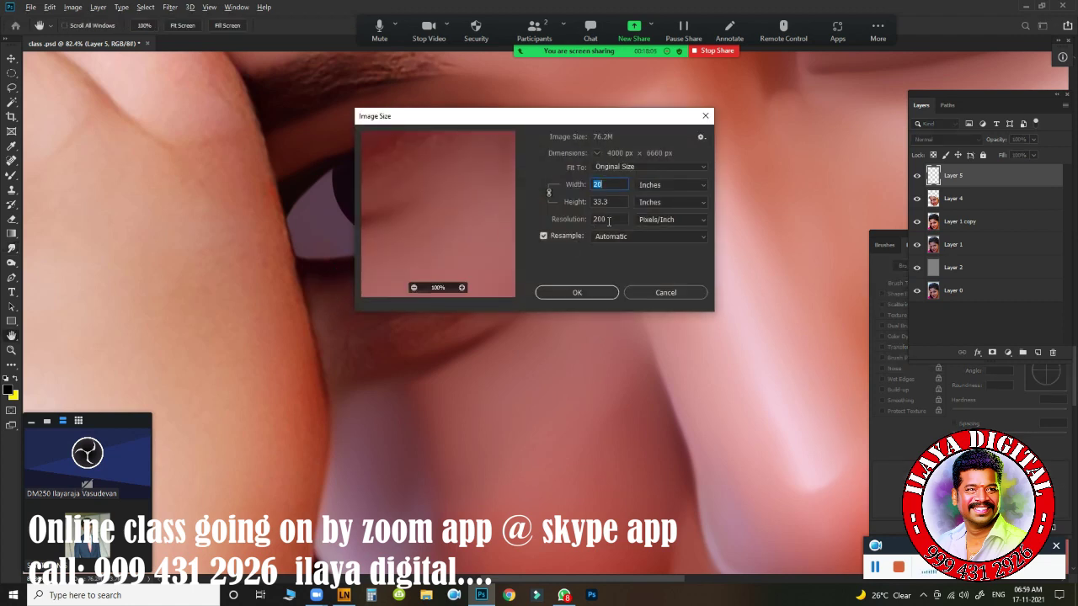
pyautogui.click(577, 292)
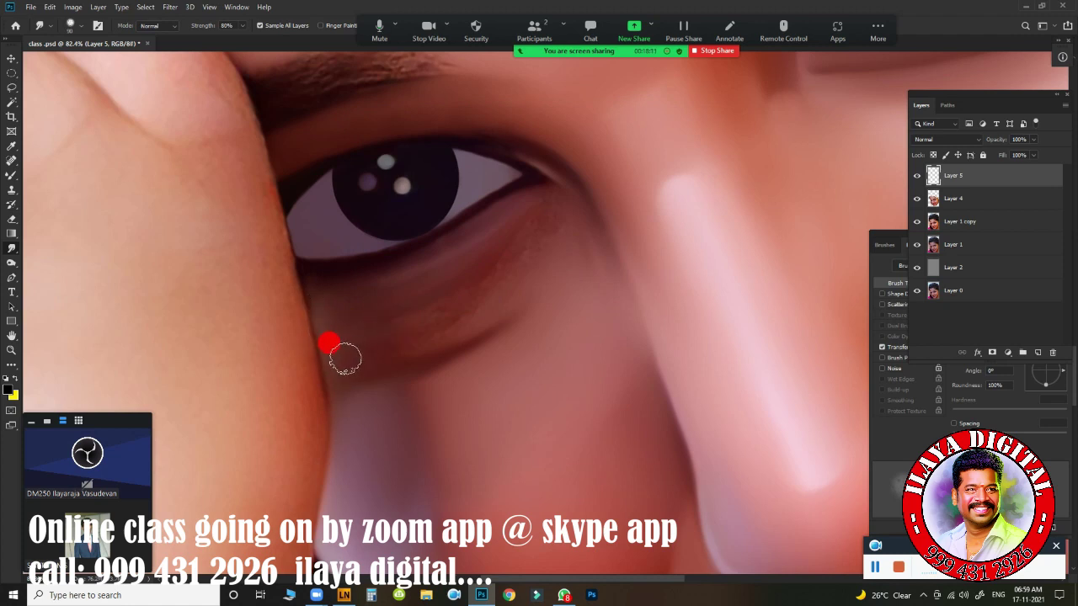
pyautogui.moveTo(350, 367)
pyautogui.mouseDown()
pyautogui.moveTo(423, 323)
pyautogui.moveTo(393, 358)
pyautogui.mouseUp()
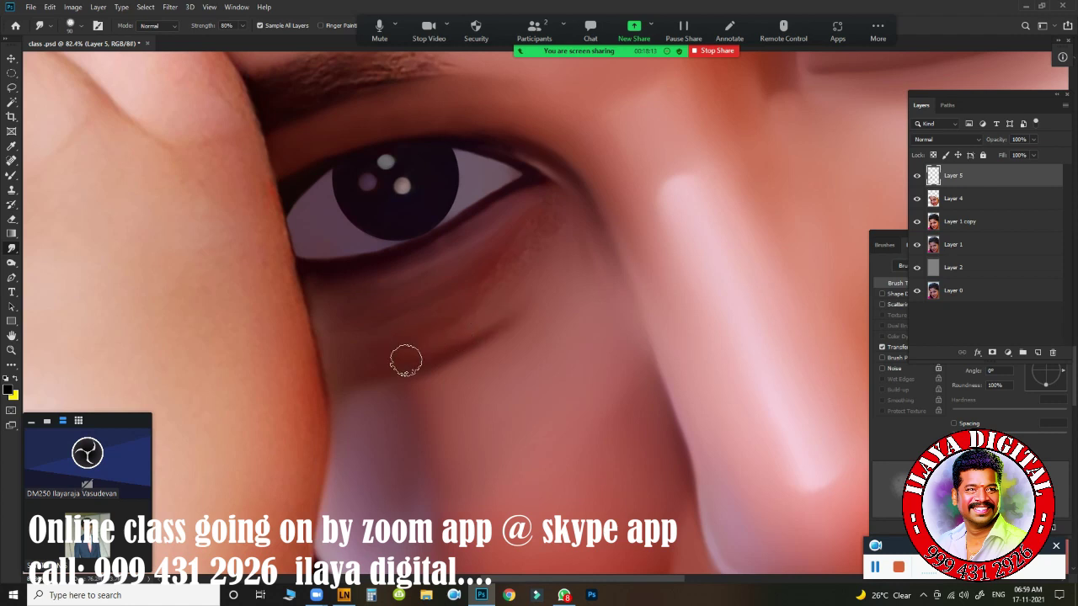
pyautogui.moveTo(462, 345); pyautogui.dragTo(539, 278)
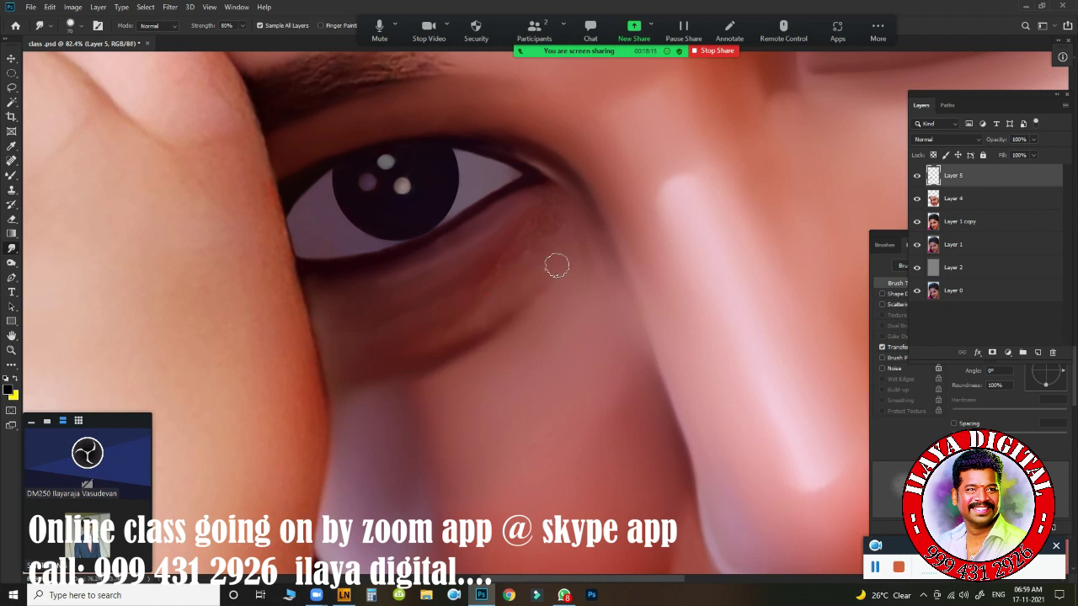
pyautogui.moveTo(539, 223)
pyautogui.mouseDown()
pyautogui.moveTo(548, 202)
pyautogui.moveTo(549, 216)
pyautogui.moveTo(476, 260)
pyautogui.moveTo(543, 238)
pyautogui.moveTo(395, 352)
pyautogui.moveTo(487, 314)
pyautogui.moveTo(530, 281)
pyautogui.mouseUp()
pyautogui.moveTo(570, 247)
pyautogui.mouseDown()
pyautogui.moveTo(587, 261)
pyautogui.moveTo(556, 203)
pyautogui.mouseUp()
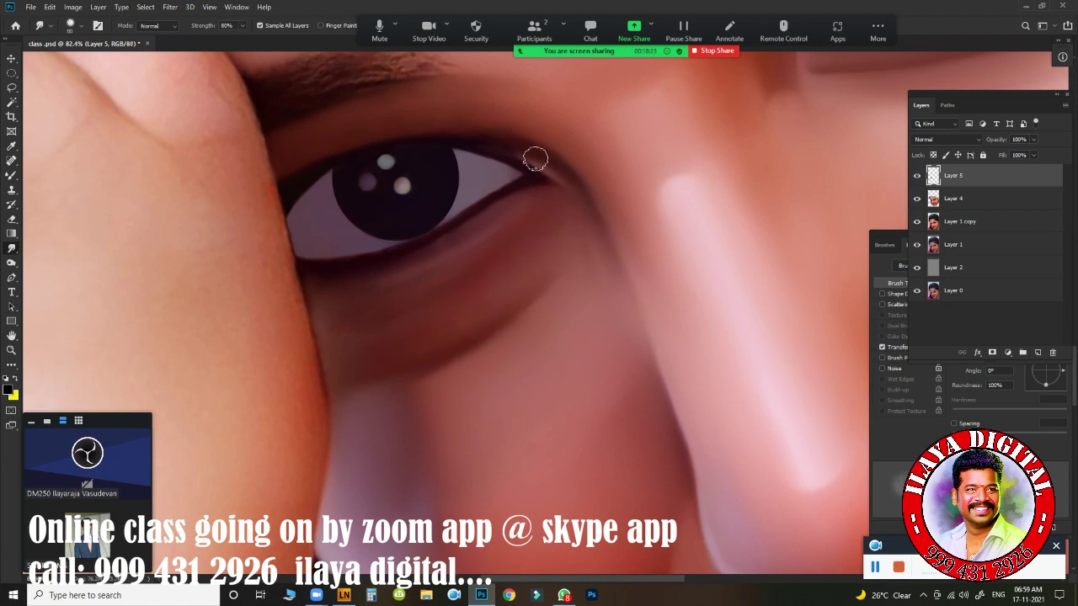
# - Smooth the upper eyelid and blend cheek shading into the lower lid with repeated strokes
pyautogui.moveTo(430, 131); pyautogui.dragTo(478, 132)
pyautogui.moveTo(367, 388)
pyautogui.mouseDown()
pyautogui.moveTo(362, 380)
pyautogui.moveTo(482, 333)
pyautogui.mouseUp()
pyautogui.moveTo(329, 337)
pyautogui.mouseDown()
pyautogui.moveTo(434, 260)
pyautogui.moveTo(483, 242)
pyautogui.mouseUp()
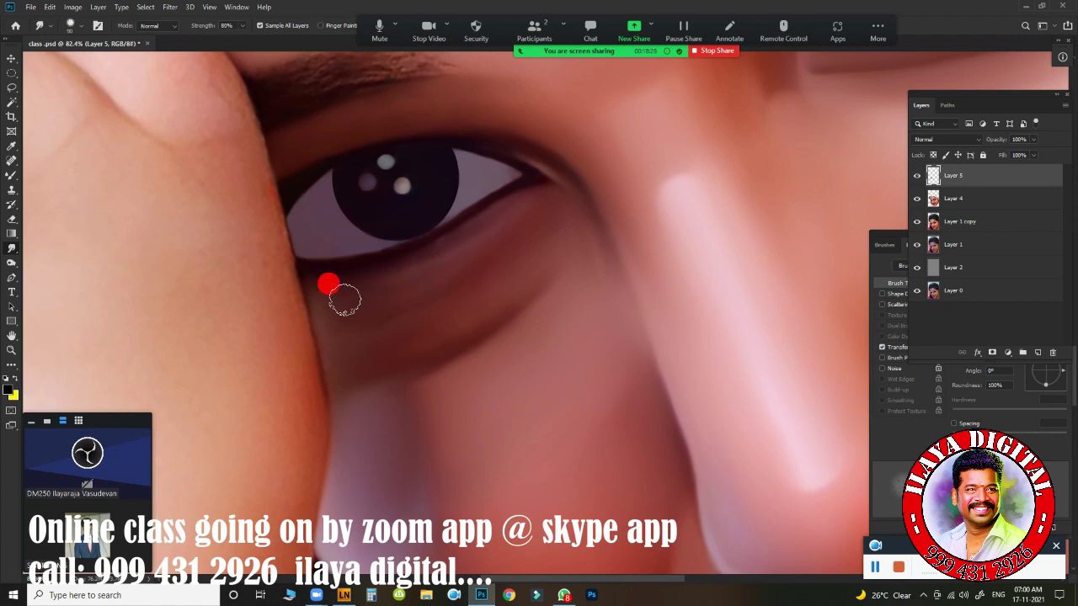
pyautogui.moveTo(343, 301); pyautogui.dragTo(525, 209)
pyautogui.moveTo(373, 294); pyautogui.dragTo(511, 216)
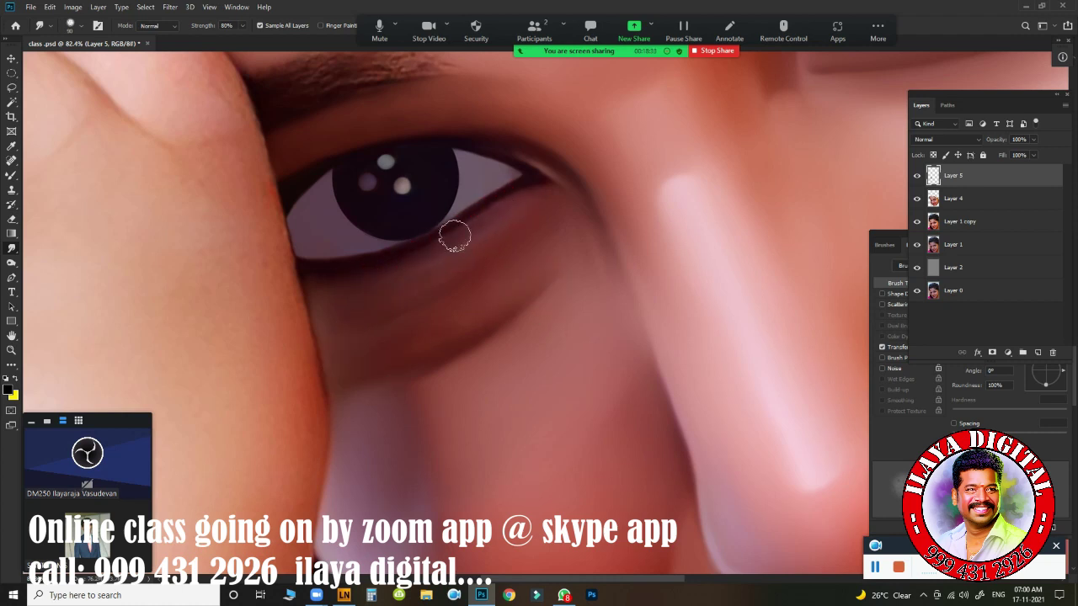
# - Pick the Triangle - Dots brush preset and adjust the zoom on the face
pyautogui.rightClick(478, 186)
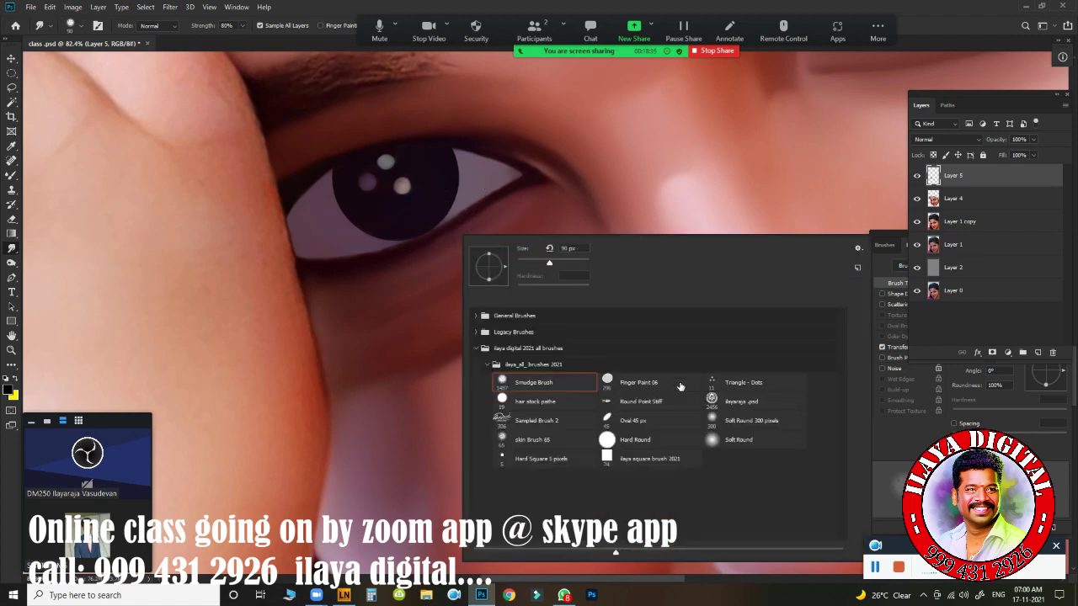
pyautogui.click(716, 380)
pyautogui.click(330, 40)
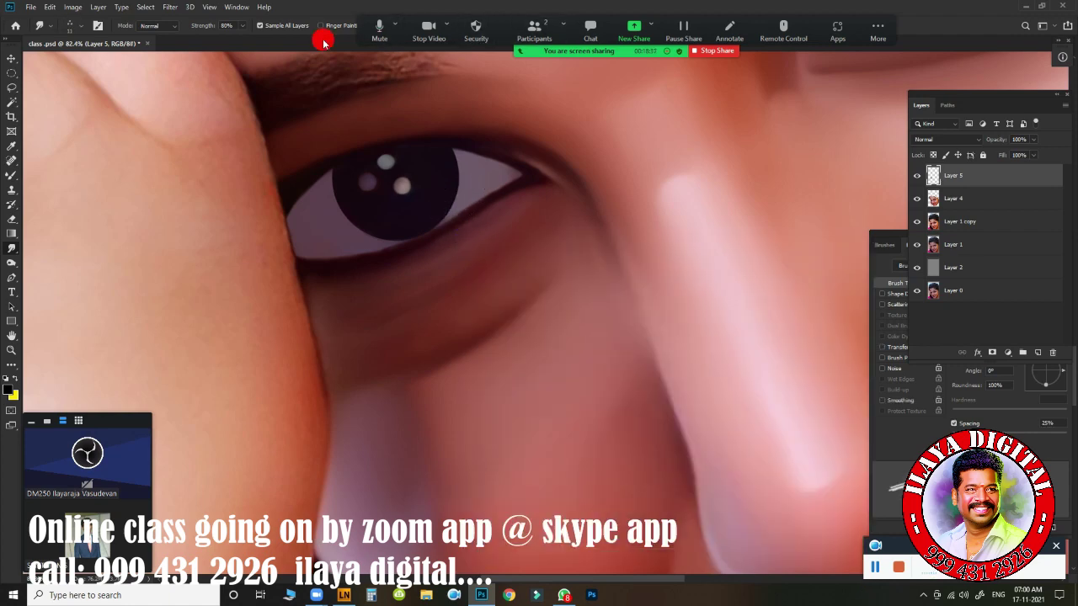
pyautogui.scroll(1, 447, 258)
pyautogui.scroll(-2, 455, 269)
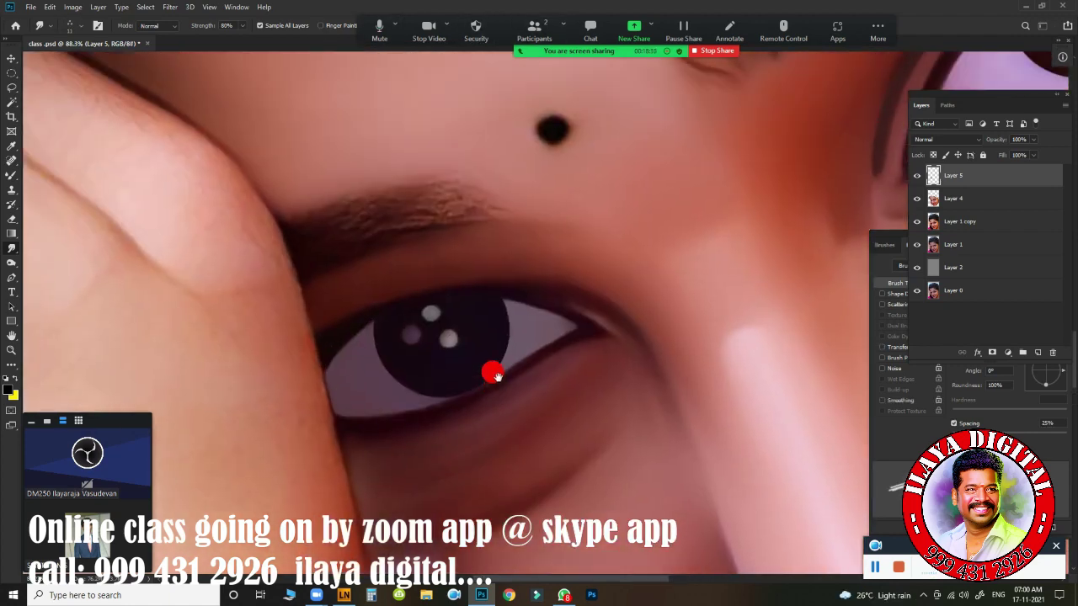
pyautogui.scroll(-2, 506, 337)
pyautogui.scroll(-3, 514, 327)
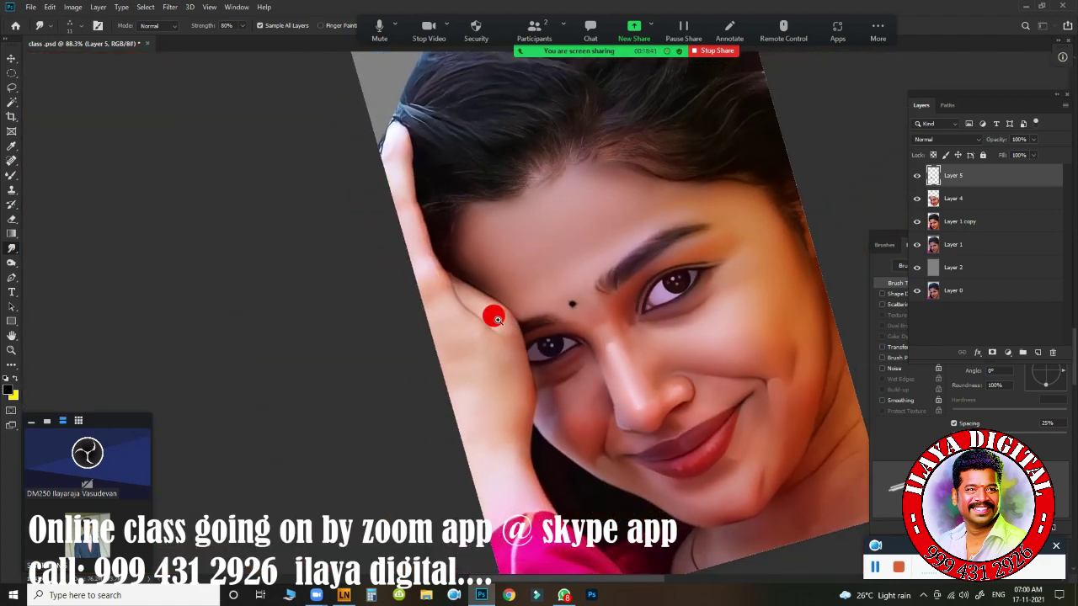
pyautogui.scroll(1, 497, 318)
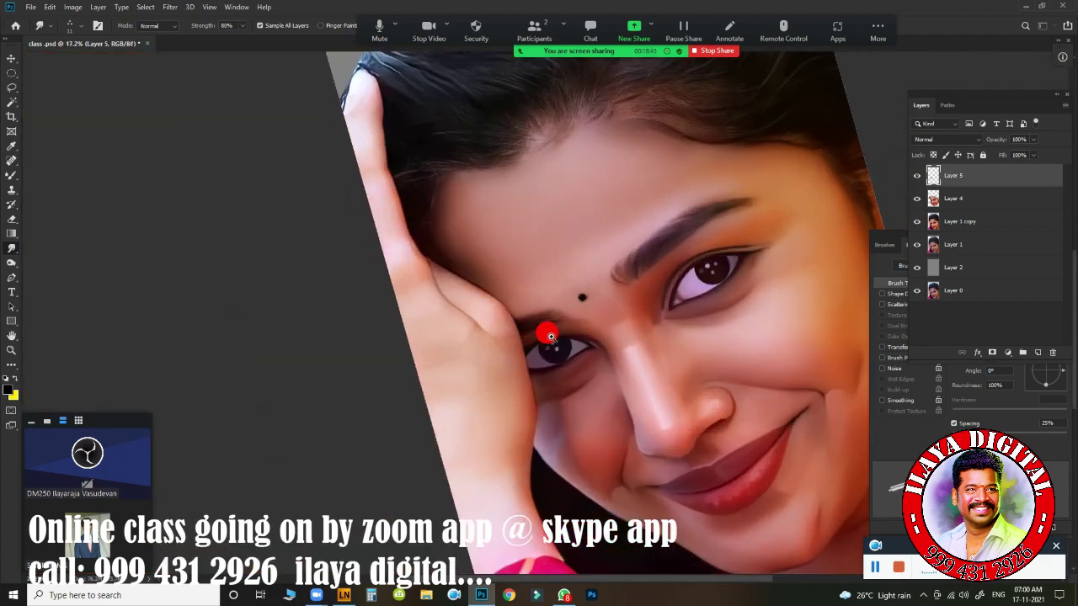
pyautogui.scroll(2, 544, 320)
pyautogui.scroll(2, 564, 344)
pyautogui.scroll(-2, 572, 342)
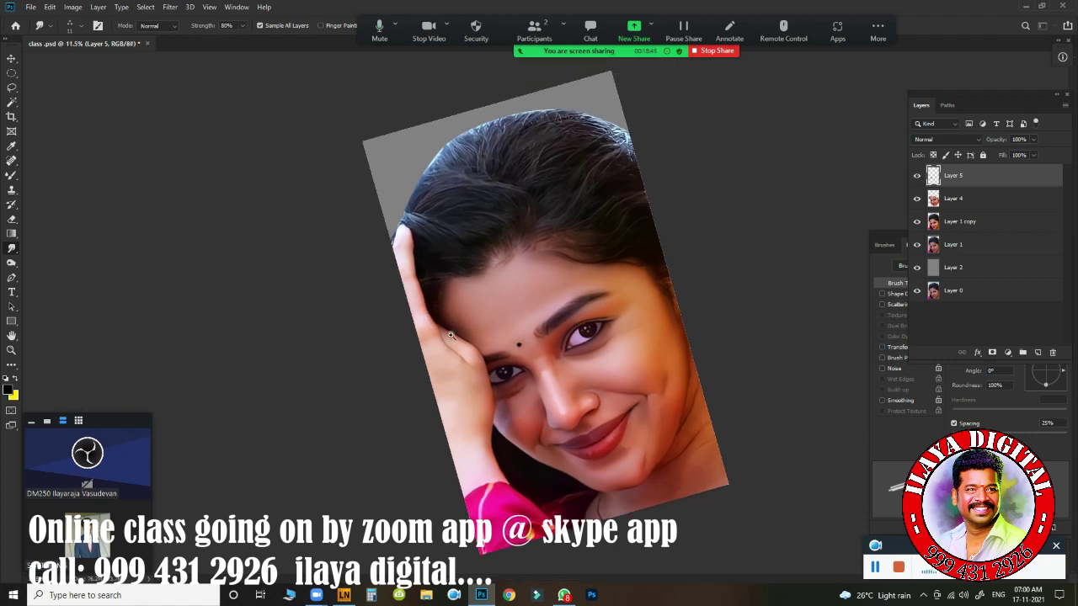
# - Switch to the Smudge Brush preset, shrink it twice, and soften the fingertip's edge at the hairline
pyautogui.rightClick(492, 314)
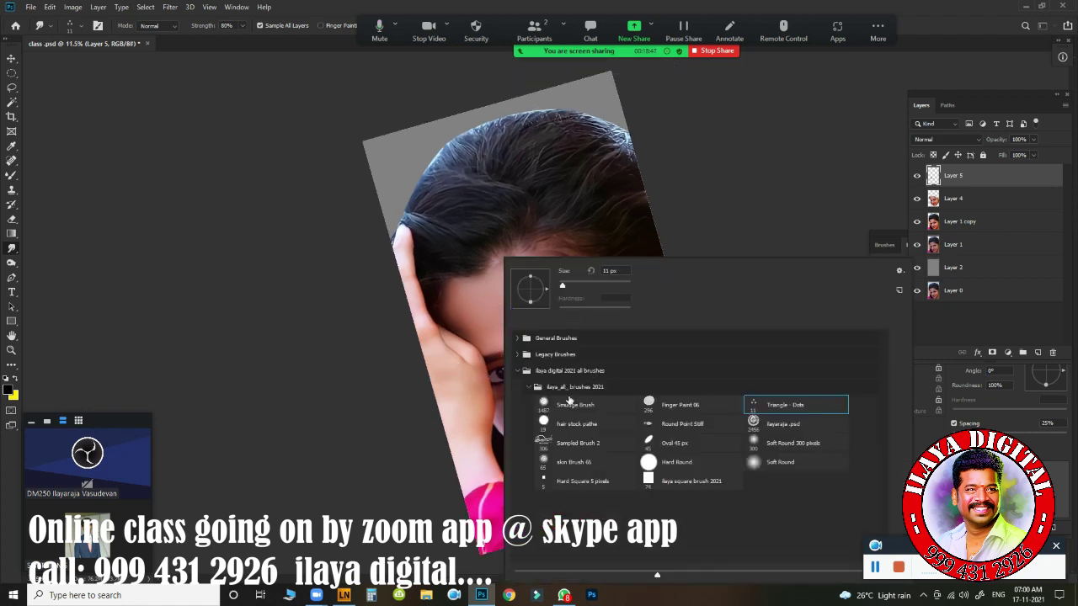
pyautogui.click(579, 402)
pyautogui.press('Return')
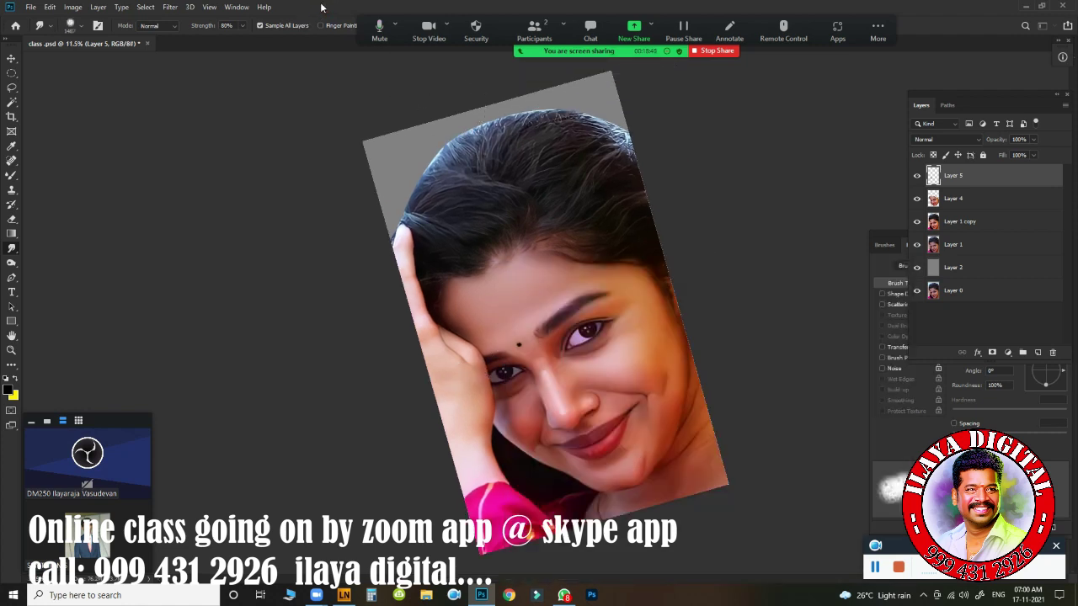
pyautogui.scroll(1, 490, 272)
pyautogui.scroll(2, 491, 271)
pyautogui.scroll(1, 480, 252)
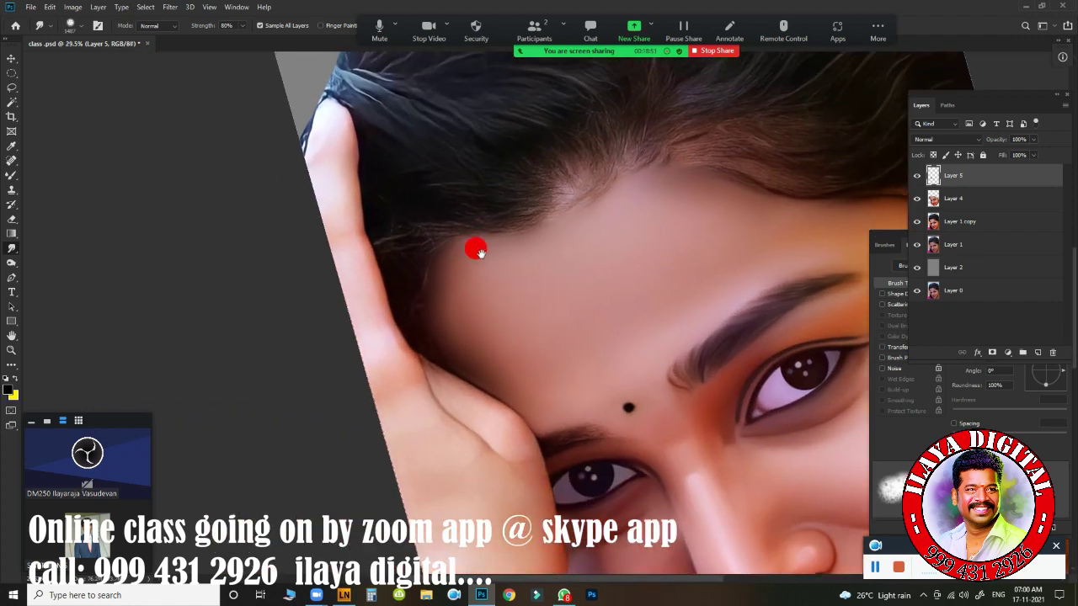
pyautogui.scroll(1, 477, 245)
pyautogui.press('[')
pyautogui.press('[')
pyautogui.press('[')
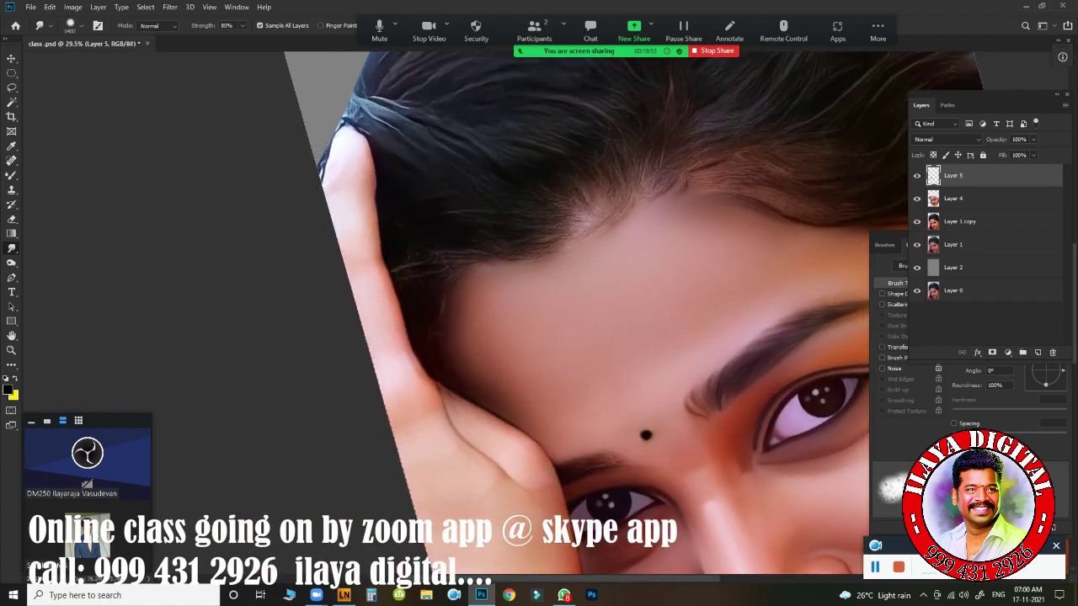
pyautogui.press('[')
pyautogui.press('[')
pyautogui.press('[')
pyautogui.moveTo(344, 139)
pyautogui.mouseDown()
pyautogui.moveTo(351, 174)
pyautogui.moveTo(357, 167)
pyautogui.mouseUp()
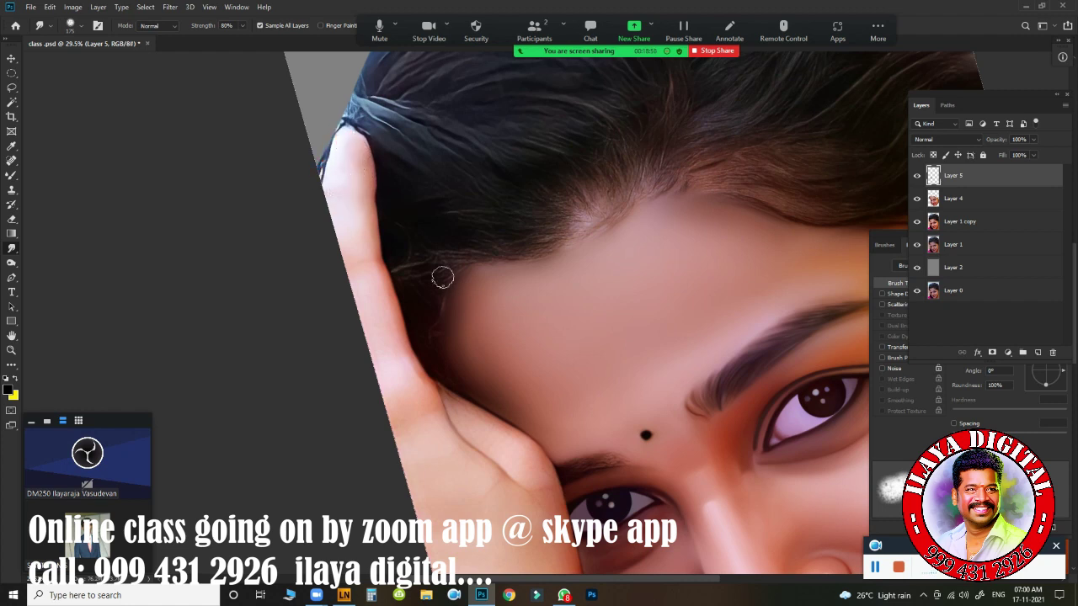
# - Smudge the finger's left edge downward, smoothing out its bulge
pyautogui.click(898, 347)
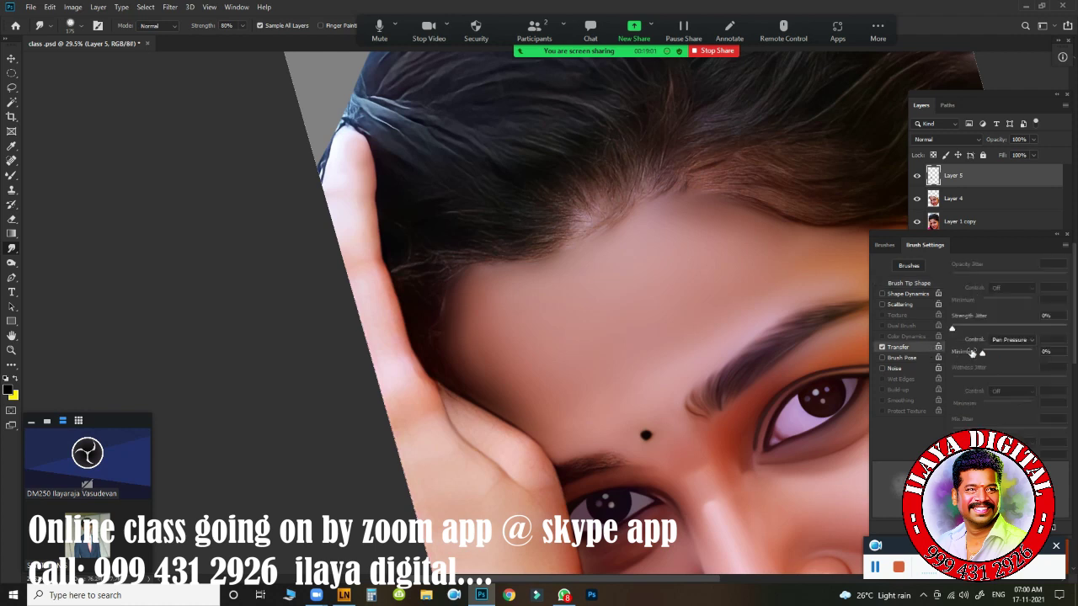
pyautogui.moveTo(356, 193)
pyautogui.mouseDown()
pyautogui.moveTo(364, 283)
pyautogui.moveTo(369, 257)
pyautogui.moveTo(389, 342)
pyautogui.mouseUp()
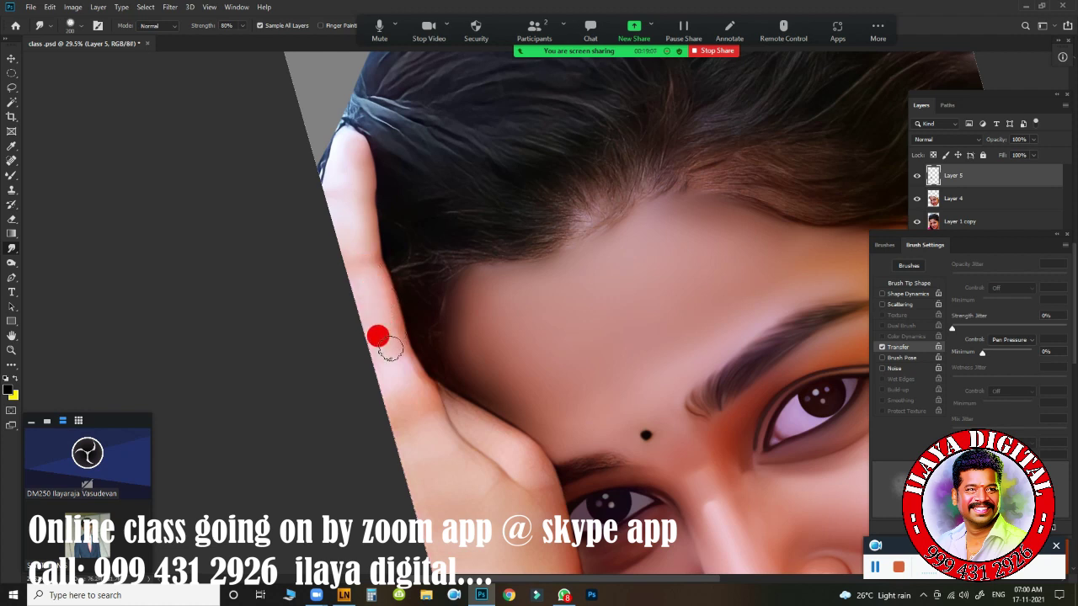
pyautogui.moveTo(340, 255); pyautogui.dragTo(370, 293)
pyautogui.moveTo(385, 357)
pyautogui.mouseDown()
pyautogui.moveTo(399, 371)
pyautogui.moveTo(401, 406)
pyautogui.mouseUp()
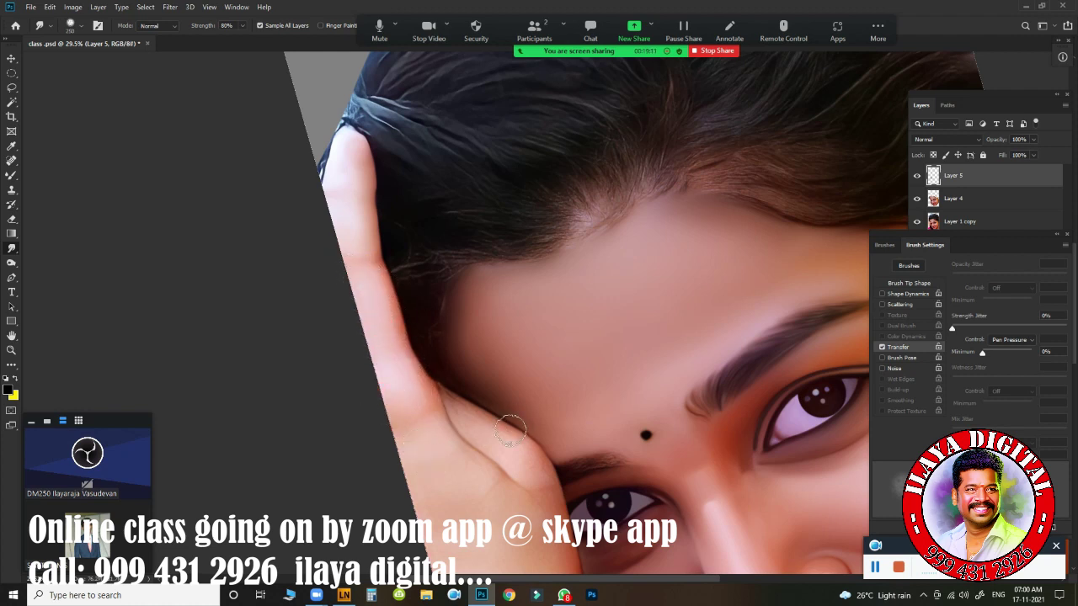
pyautogui.moveTo(497, 431); pyautogui.dragTo(397, 241)
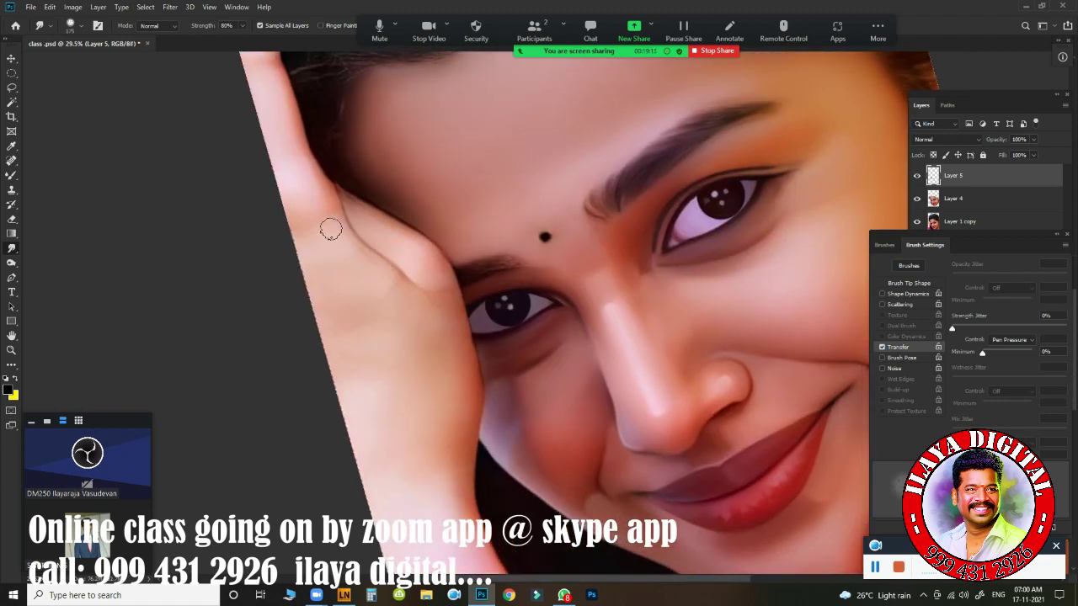
# - Blend the finger and hand edges near the eye and along the hand's lower edge
pyautogui.click(289, 217)
pyautogui.moveTo(363, 219)
pyautogui.mouseDown()
pyautogui.moveTo(375, 230)
pyautogui.moveTo(346, 203)
pyautogui.moveTo(425, 248)
pyautogui.moveTo(398, 255)
pyautogui.moveTo(328, 211)
pyautogui.mouseUp()
pyautogui.moveTo(439, 313); pyautogui.dragTo(448, 389)
pyautogui.moveTo(353, 309); pyautogui.dragTo(284, 217)
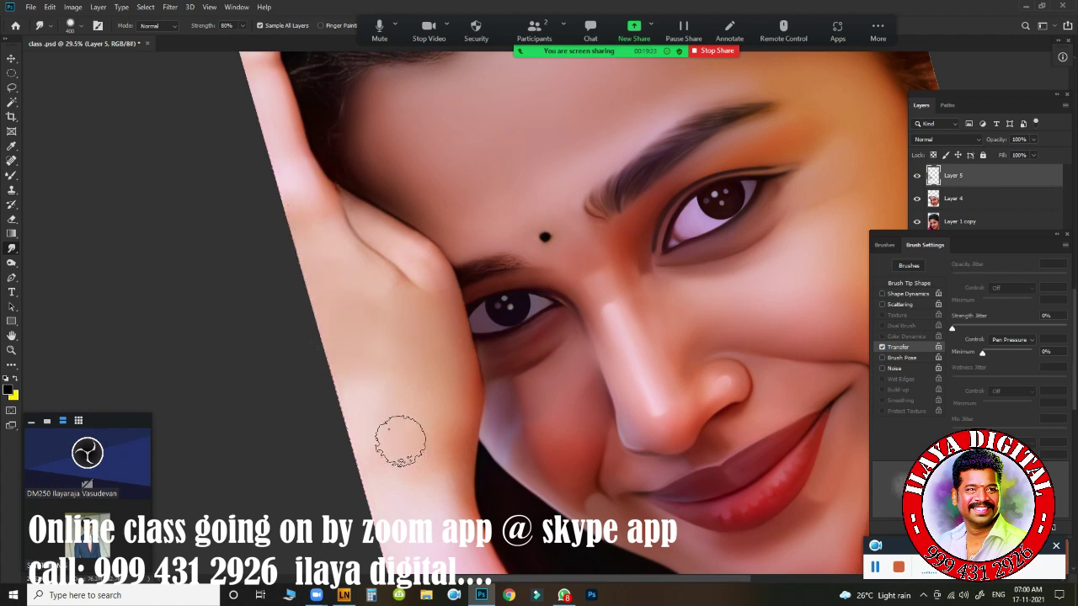
pyautogui.moveTo(412, 438)
pyautogui.mouseDown()
pyautogui.moveTo(368, 241)
pyautogui.moveTo(405, 313)
pyautogui.moveTo(301, 152)
pyautogui.mouseUp()
pyautogui.moveTo(327, 337); pyautogui.dragTo(357, 361)
# - Smudge the neck line and throat crease beneath the chin and along the jaw
pyautogui.moveTo(582, 357); pyautogui.dragTo(216, 270)
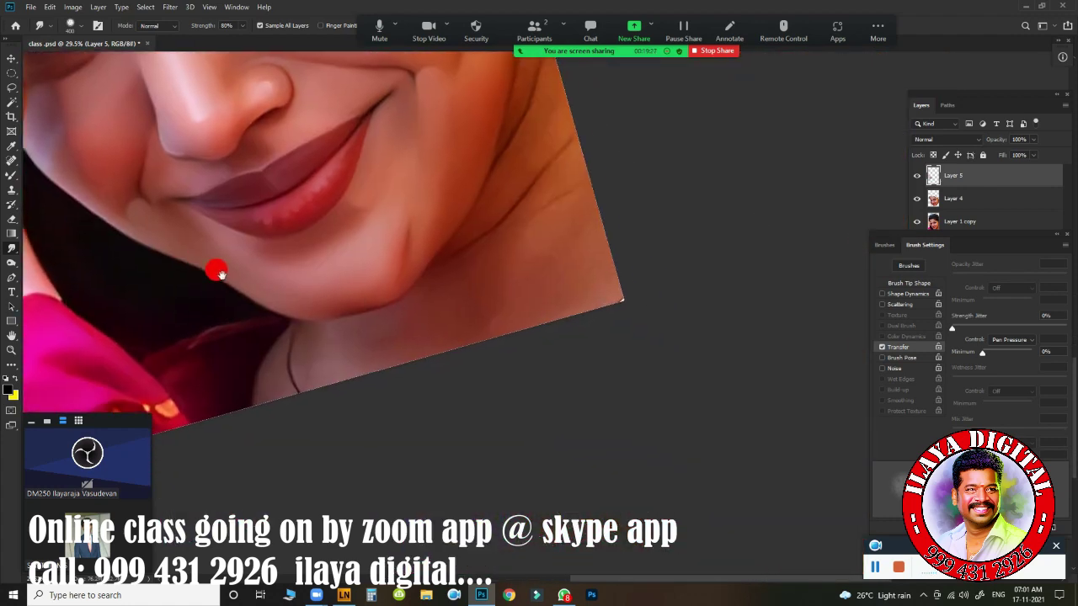
pyautogui.press('p')
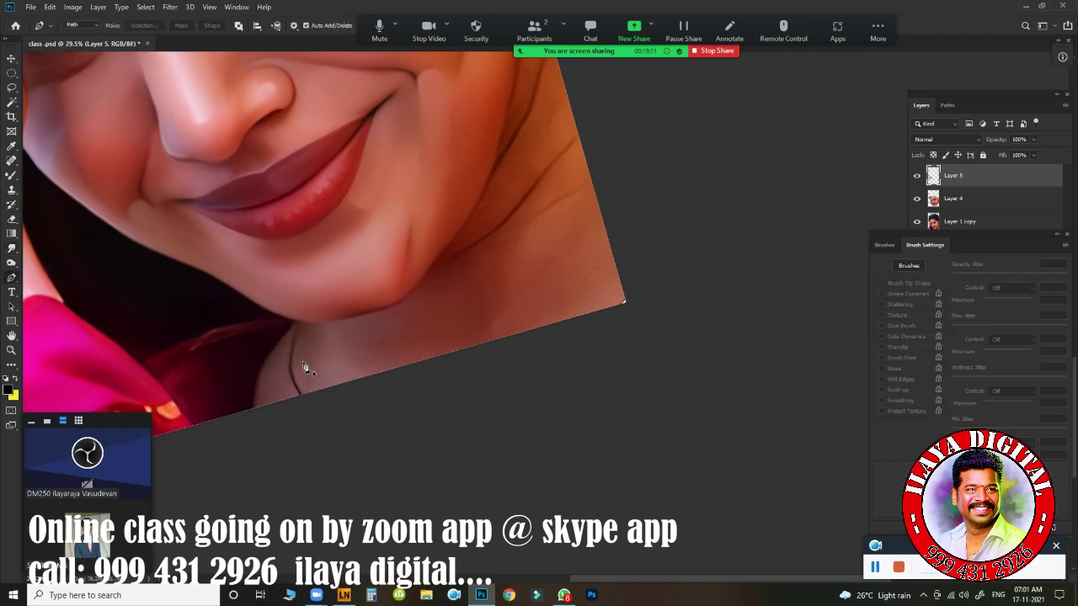
pyautogui.press('r')
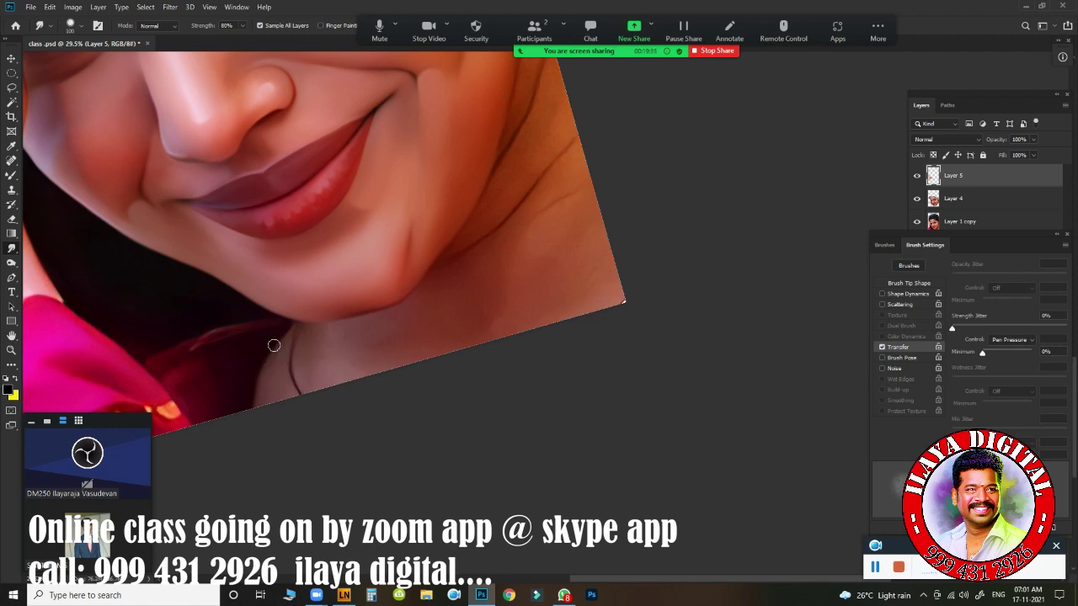
pyautogui.moveTo(274, 359)
pyautogui.mouseDown()
pyautogui.moveTo(282, 328)
pyautogui.moveTo(268, 373)
pyautogui.moveTo(257, 365)
pyautogui.moveTo(286, 412)
pyautogui.mouseUp()
pyautogui.moveTo(301, 355)
pyautogui.mouseDown()
pyautogui.moveTo(305, 339)
pyautogui.moveTo(309, 380)
pyautogui.moveTo(336, 368)
pyautogui.moveTo(438, 294)
pyautogui.moveTo(452, 340)
pyautogui.moveTo(480, 278)
pyautogui.moveTo(554, 193)
pyautogui.mouseUp()
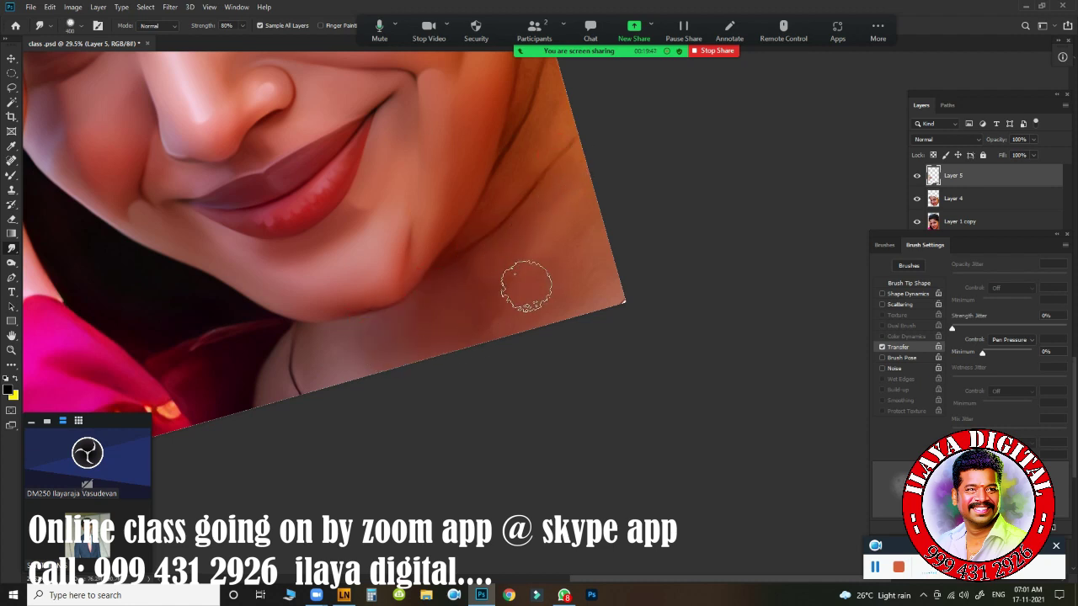
pyautogui.moveTo(560, 278); pyautogui.dragTo(576, 227)
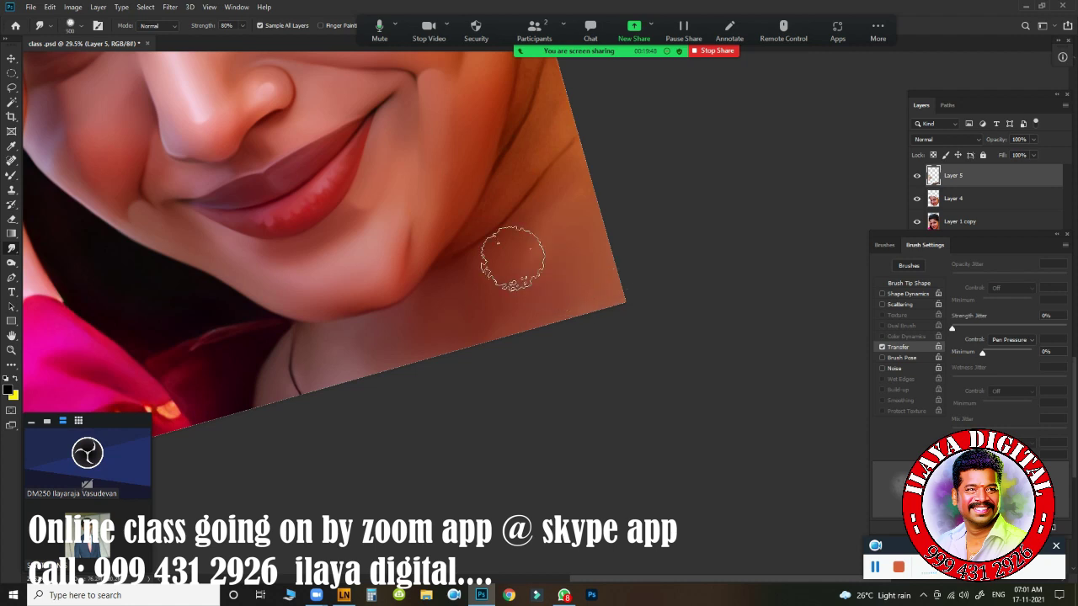
pyautogui.moveTo(513, 253); pyautogui.dragTo(570, 434)
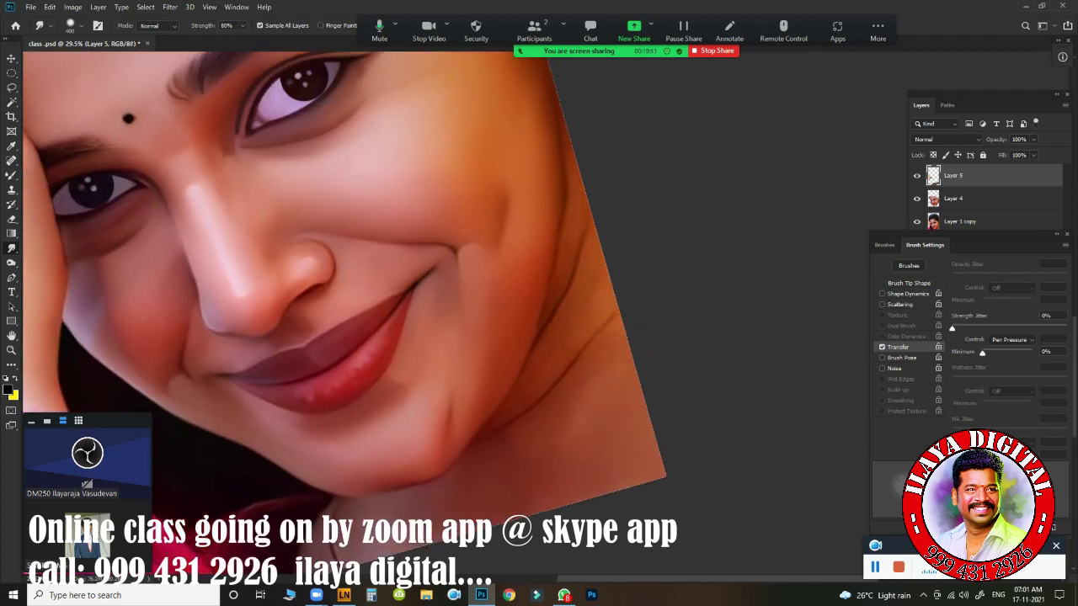
# - Smudge along the right jaw line and blend the adjacent cheek skin
pyautogui.moveTo(495, 427); pyautogui.dragTo(563, 316)
pyautogui.moveTo(606, 320); pyautogui.dragTo(544, 404)
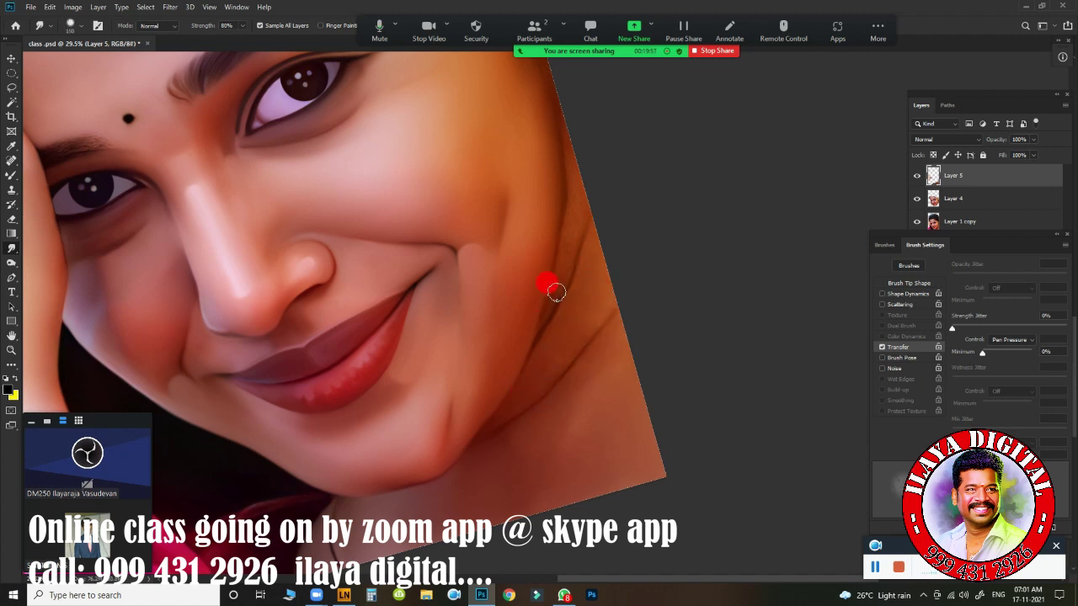
pyautogui.moveTo(560, 239); pyautogui.dragTo(566, 149)
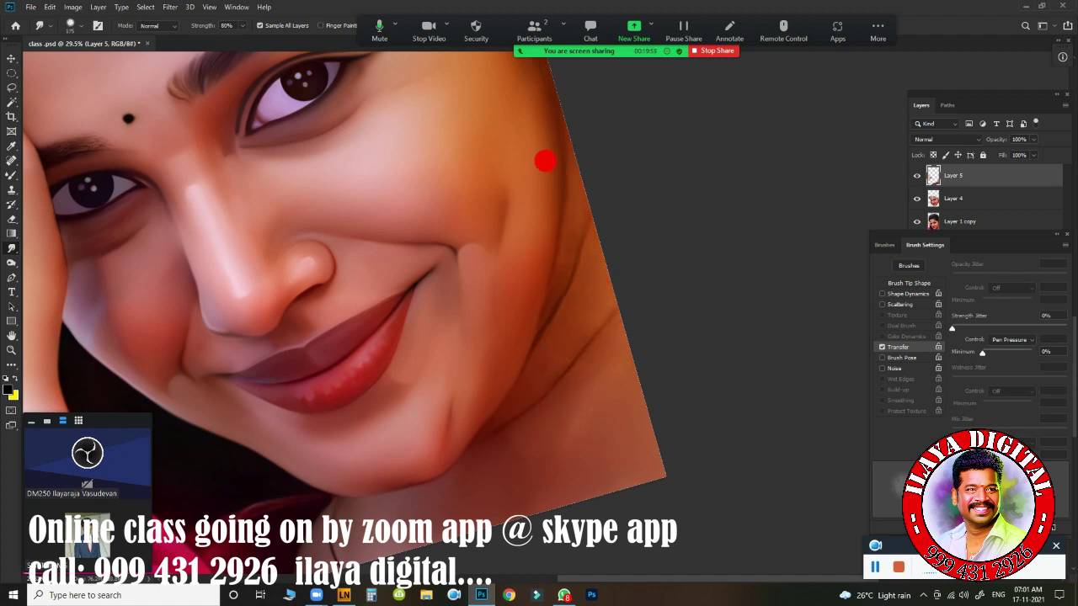
pyautogui.moveTo(552, 252); pyautogui.dragTo(528, 291)
pyautogui.moveTo(545, 364); pyautogui.dragTo(532, 337)
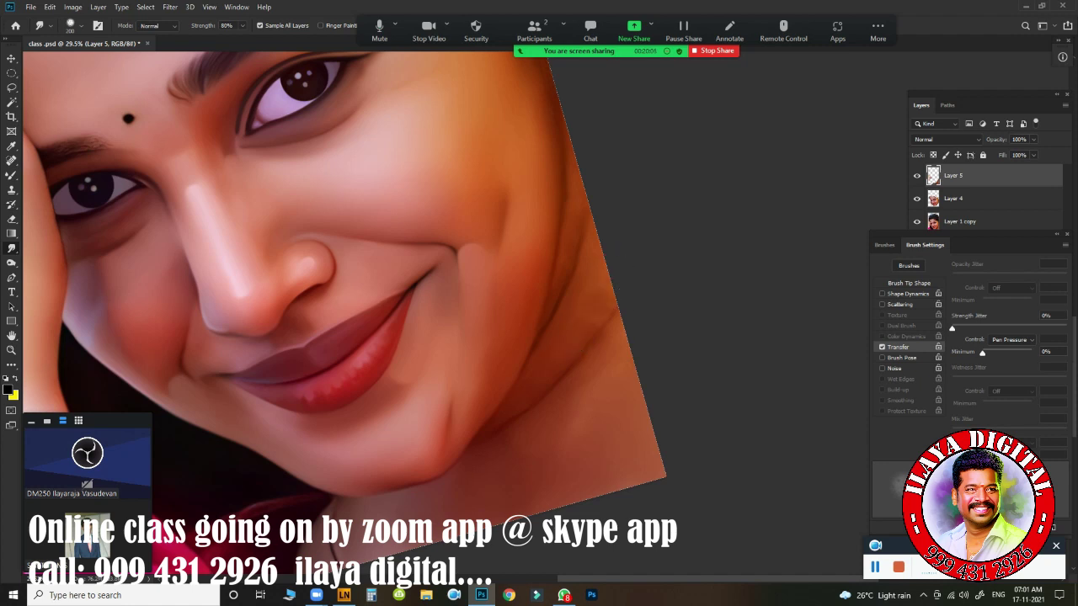
pyautogui.moveTo(490, 440); pyautogui.dragTo(531, 412)
# - Smooth higher up the jaw edge, then pan up to the hair and forehead
pyautogui.moveTo(576, 301)
pyautogui.mouseDown()
pyautogui.moveTo(588, 312)
pyautogui.moveTo(597, 258)
pyautogui.moveTo(582, 292)
pyautogui.mouseUp()
pyautogui.moveTo(572, 333); pyautogui.dragTo(594, 356)
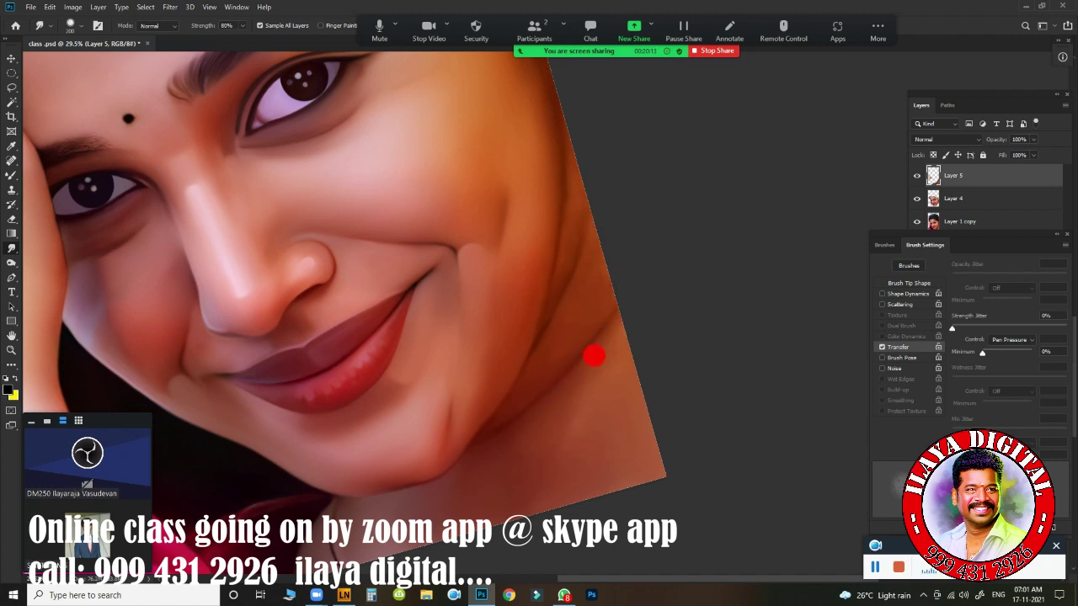
pyautogui.moveTo(548, 308); pyautogui.dragTo(540, 300)
pyautogui.moveTo(564, 236); pyautogui.dragTo(557, 214)
pyautogui.moveTo(488, 216); pyautogui.dragTo(623, 379)
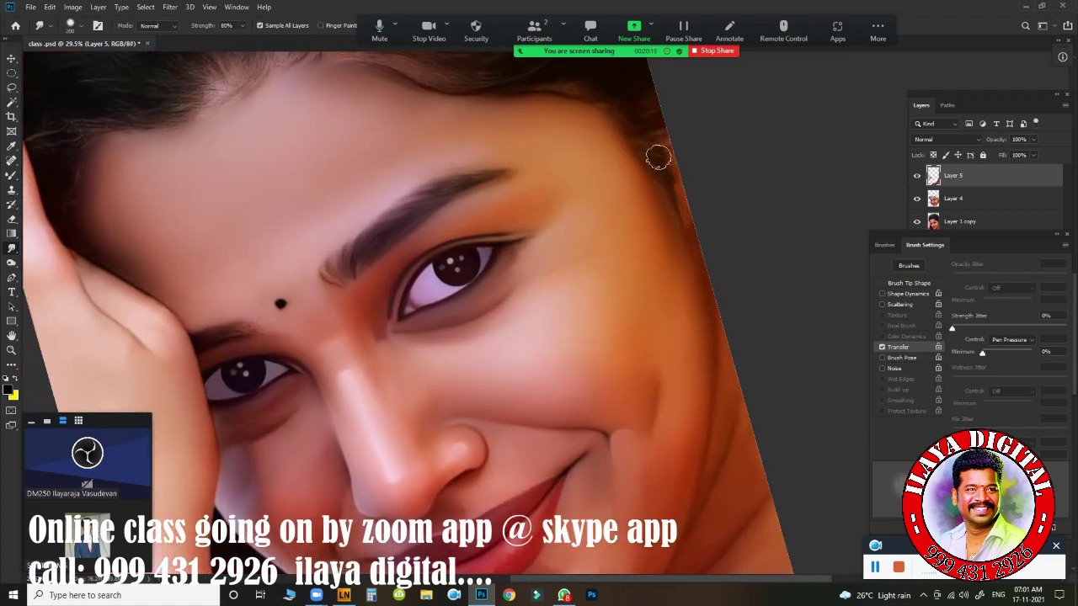
pyautogui.moveTo(657, 156); pyautogui.dragTo(719, 235)
pyautogui.moveTo(412, 133); pyautogui.dragTo(587, 311)
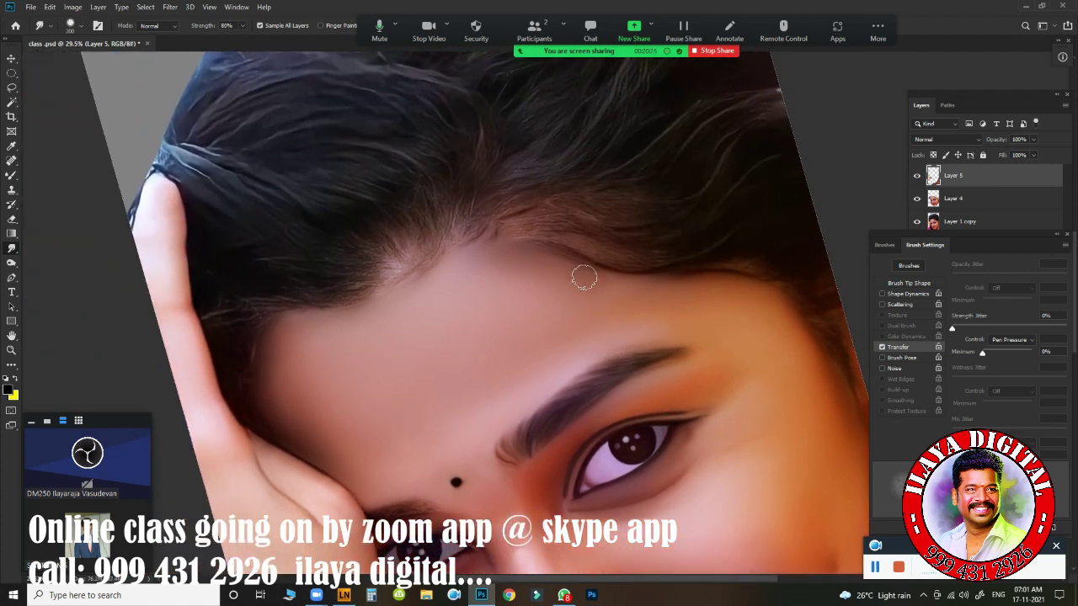
pyautogui.keyDown('shift'); pyautogui.click(956, 200); pyautogui.keyUp('shift')
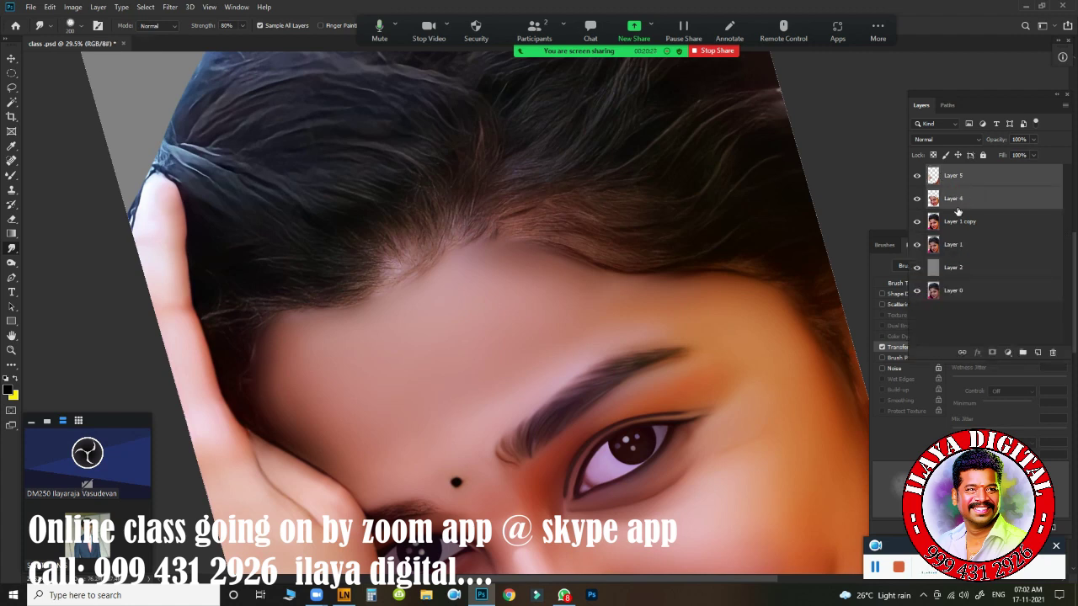
# - Merge Layer 4 into Layer 5 with Ctrl+E and zoom out to the top of the head
pyautogui.hotkey('ctrl', 'e')
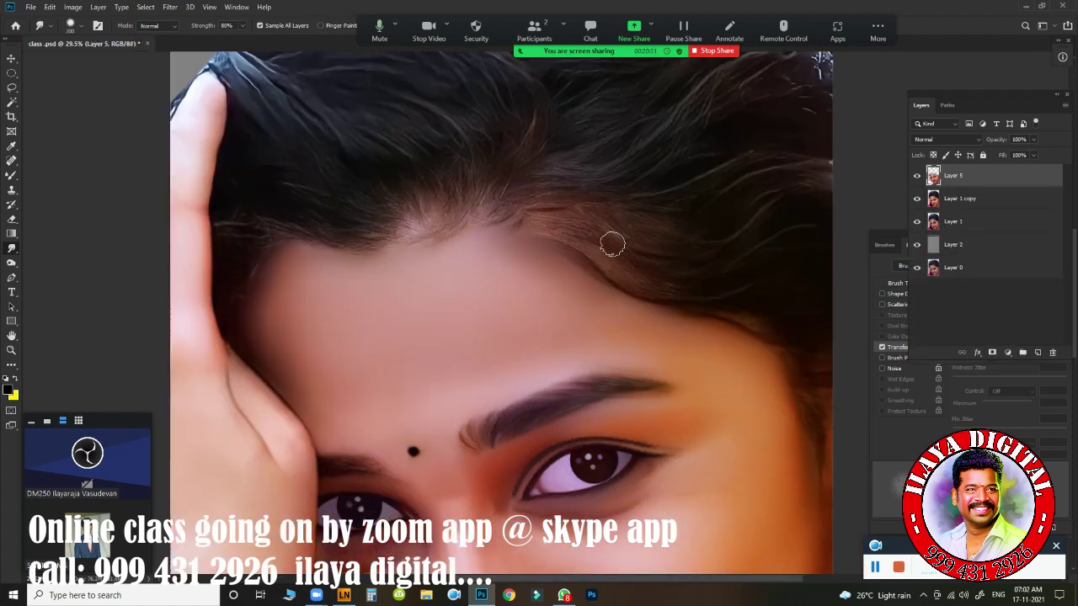
pyautogui.scroll(-2, 613, 244)
pyautogui.scroll(-1, 601, 244)
pyautogui.moveTo(592, 189); pyautogui.dragTo(548, 262)
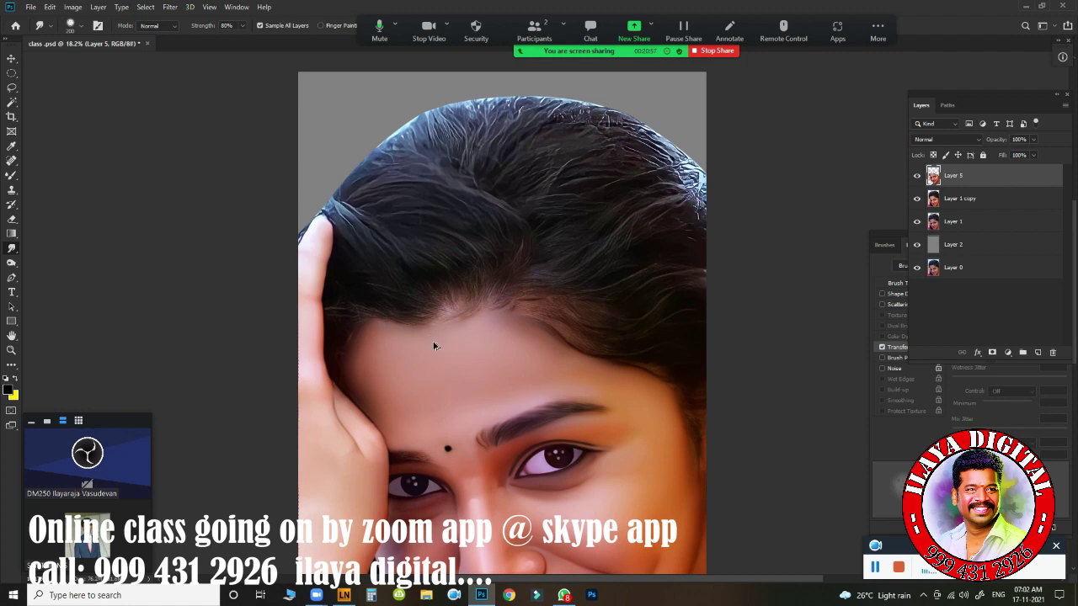
# - Change the Image Size resolution from 200 to 150 ppi, yielding 3000 × 4995 px
pyautogui.hotkey('ctrl', 'alt', 'i')
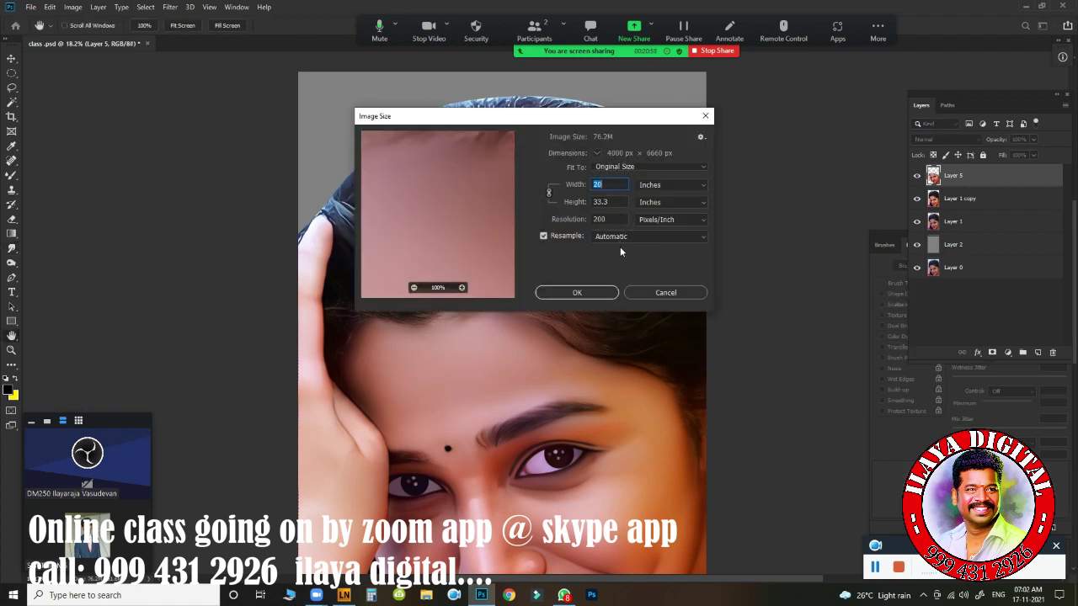
pyautogui.moveTo(616, 220); pyautogui.dragTo(587, 221)
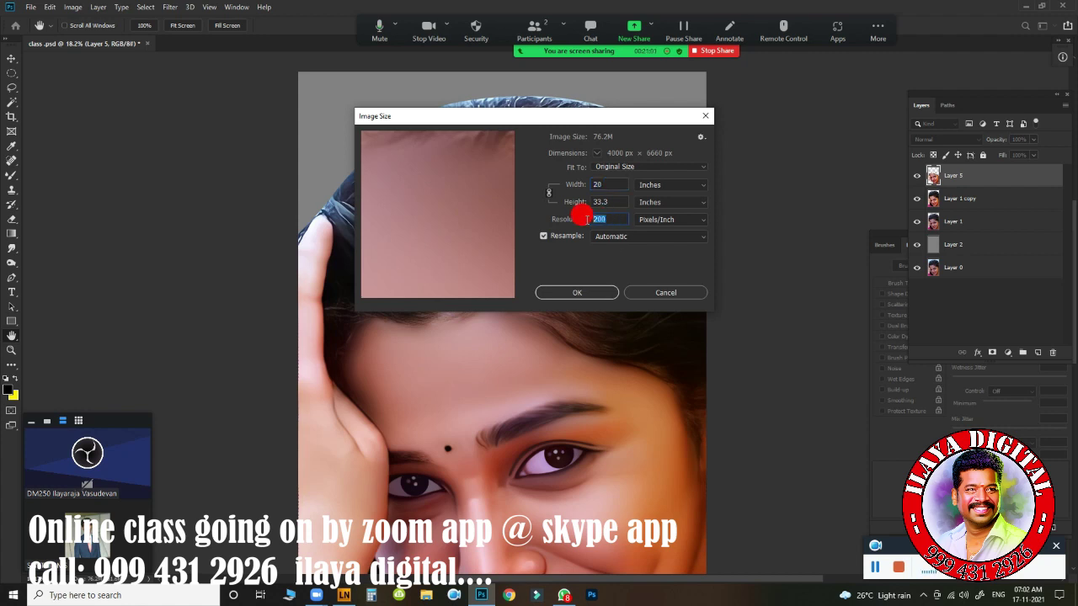
pyautogui.write('150')
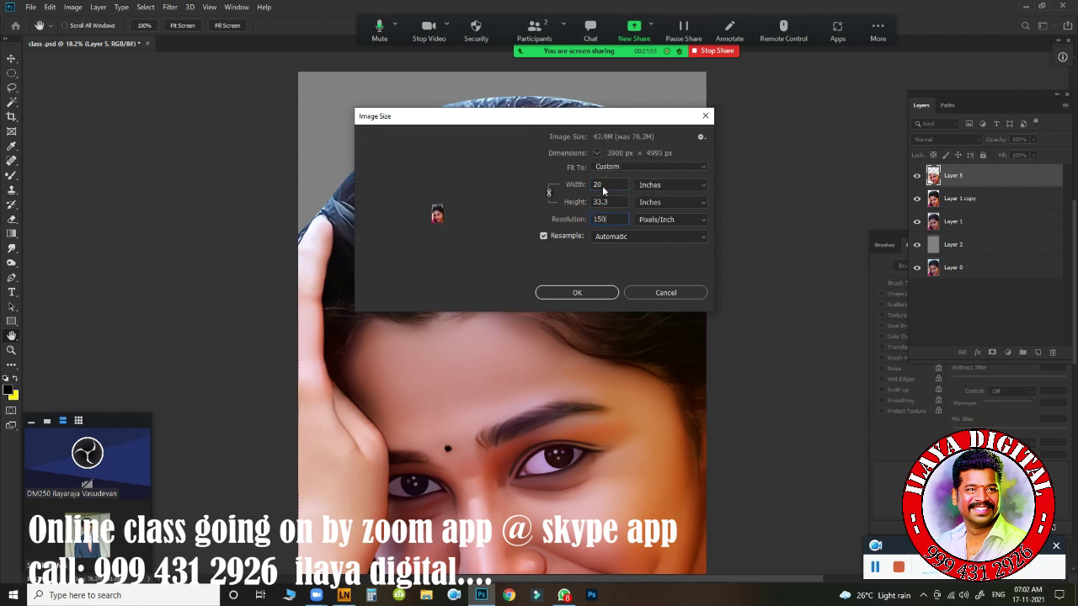
pyautogui.click(581, 293)
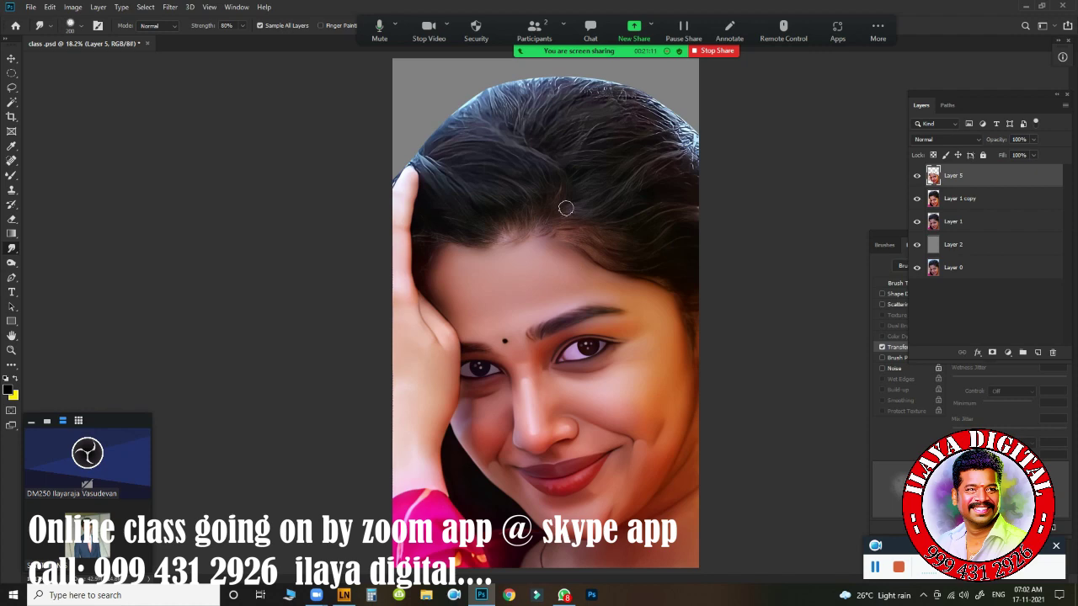
# - Add a new empty layer above Layer 5, undoing an accidental group
pyautogui.moveTo(531, 245); pyautogui.dragTo(551, 237)
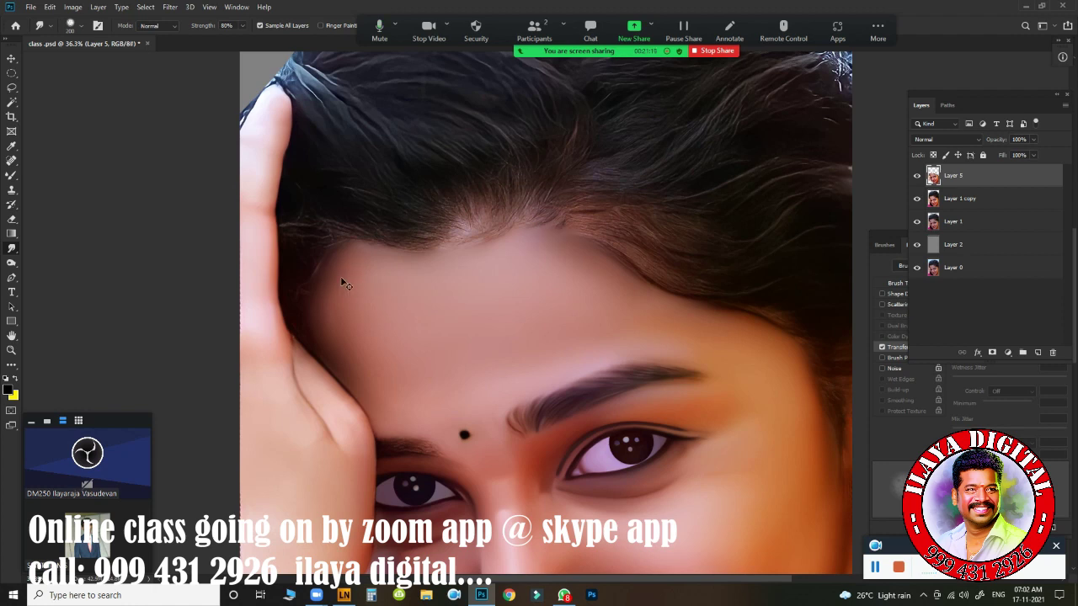
pyautogui.click(1024, 353)
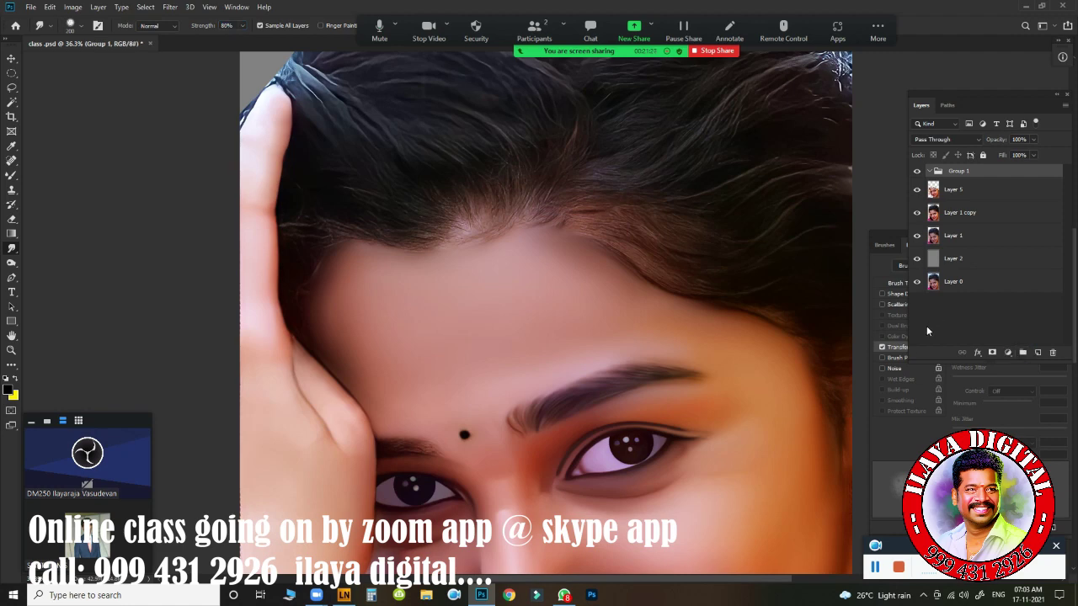
pyautogui.hotkey('ctrl', 'z')
pyautogui.click(1037, 353)
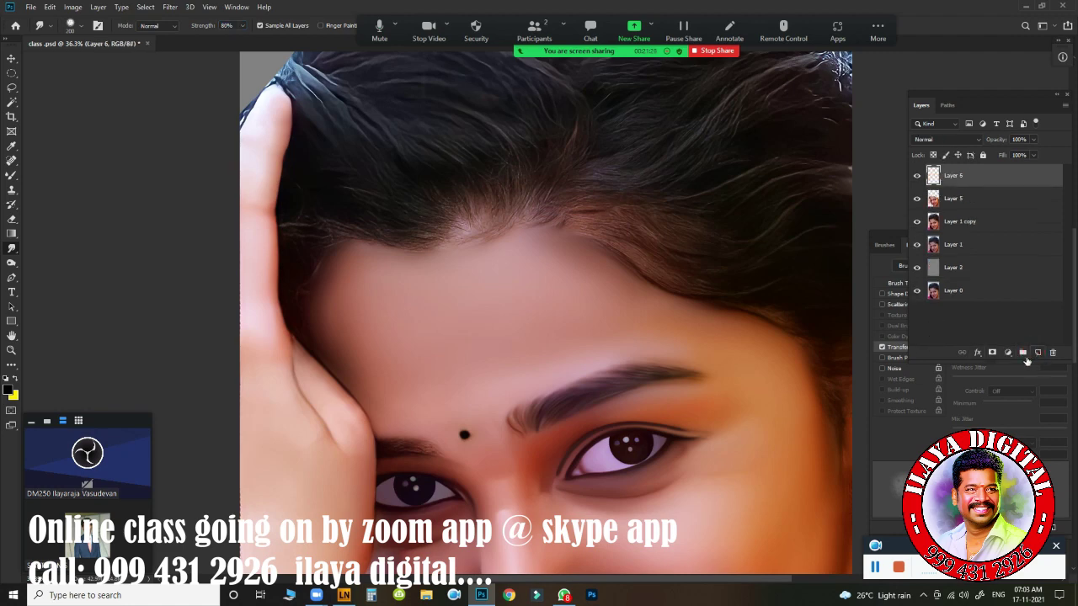
# - Zoom in on the hairline and forehead and bring the Brush Settings panel forward
pyautogui.scroll(2, 572, 277)
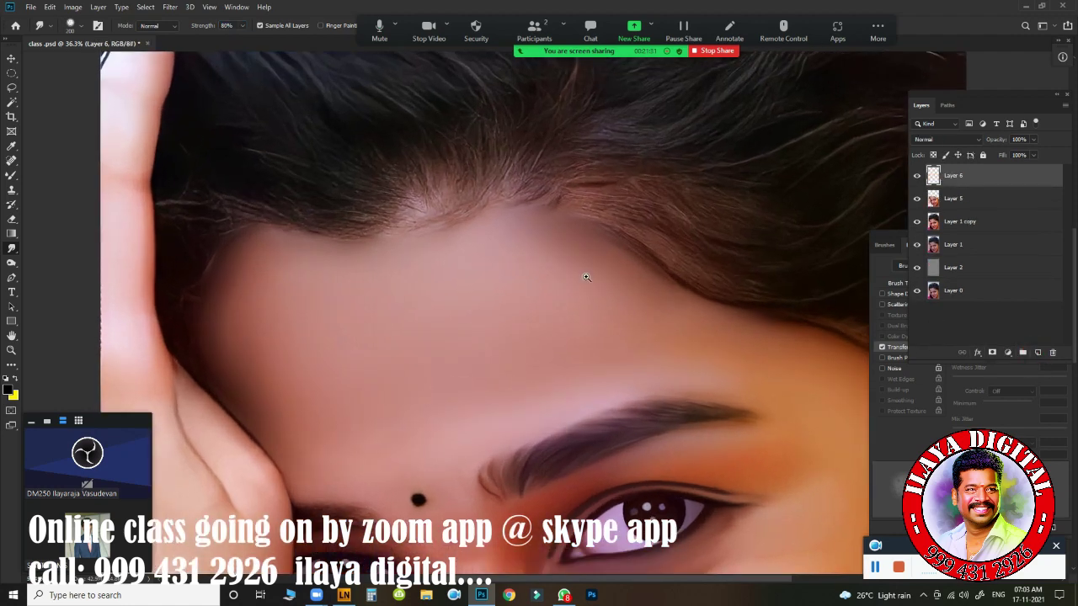
pyautogui.moveTo(572, 277)
pyautogui.mouseDown()
pyautogui.moveTo(525, 409)
pyautogui.moveTo(592, 426)
pyautogui.moveTo(597, 394)
pyautogui.mouseUp()
pyautogui.scroll(-1, 597, 394)
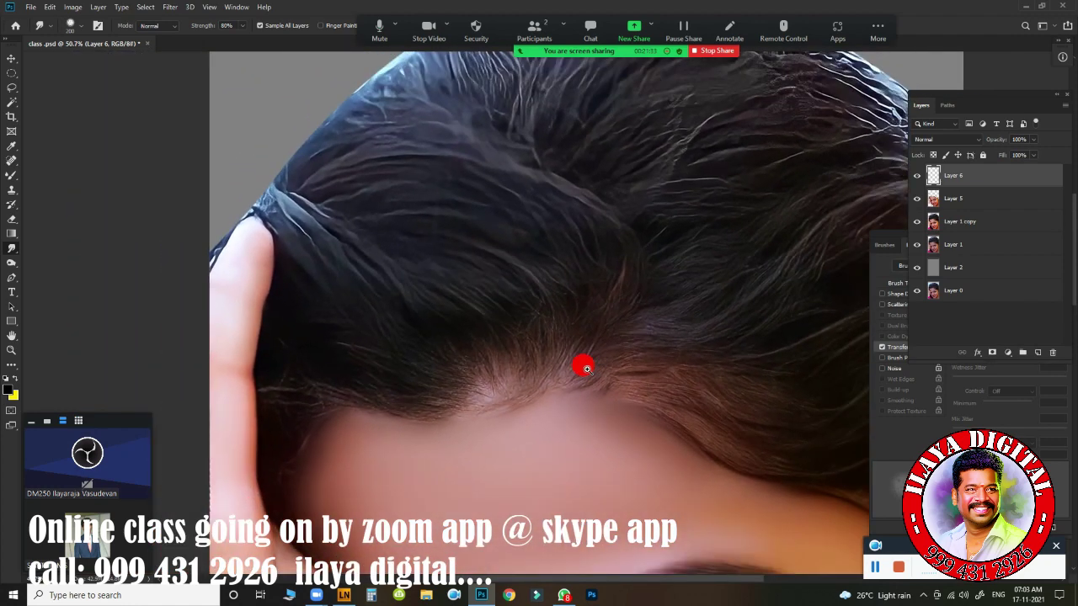
pyautogui.scroll(1, 563, 351)
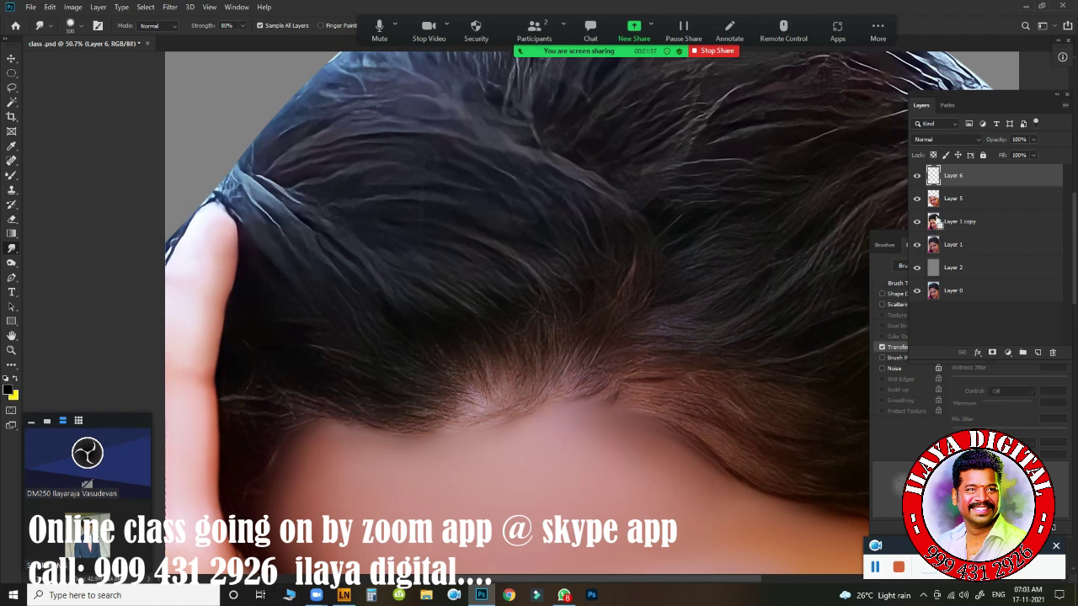
pyautogui.keyDown('ctrl'); pyautogui.click(933, 223); pyautogui.keyUp('ctrl')
pyautogui.moveTo(513, 364); pyautogui.dragTo(513, 217)
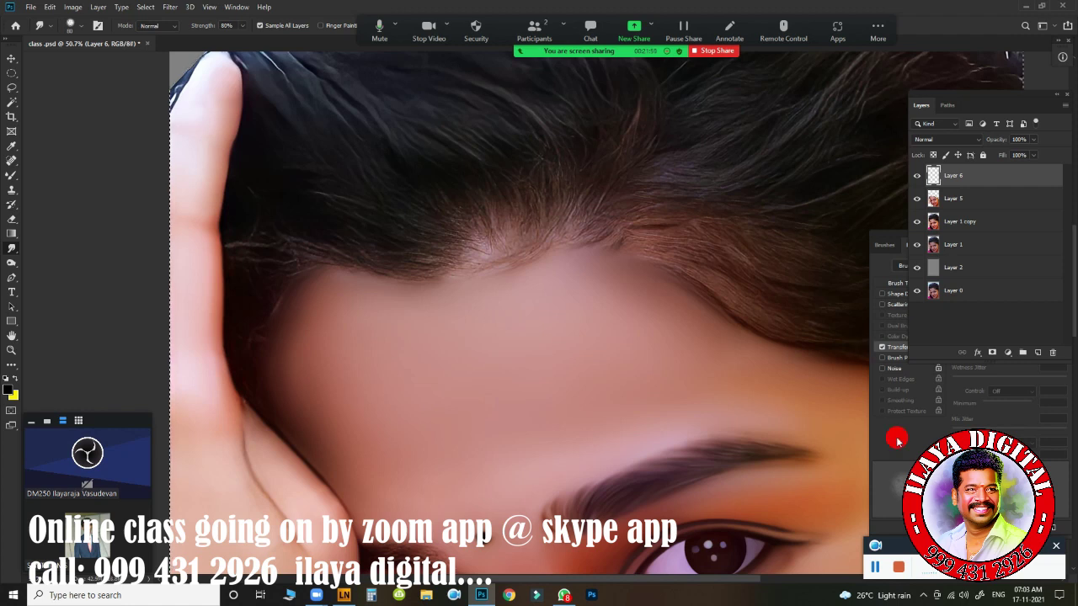
pyautogui.click(881, 347)
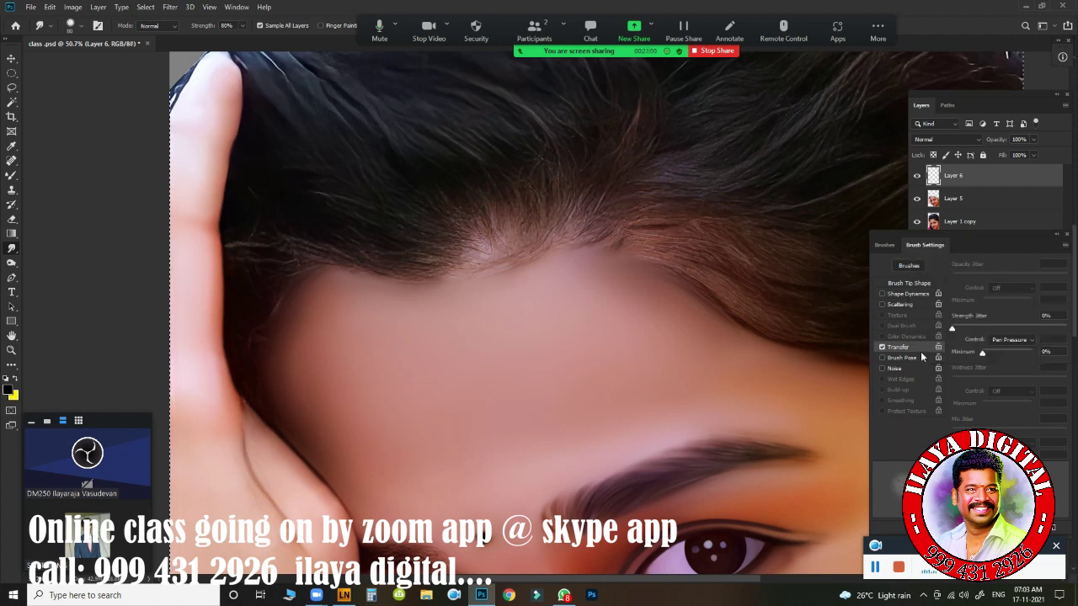
# - Give the smudge brush a 70 px tip with 1% spacing and bring up Lazy Nezumi Pro
pyautogui.click(914, 284)
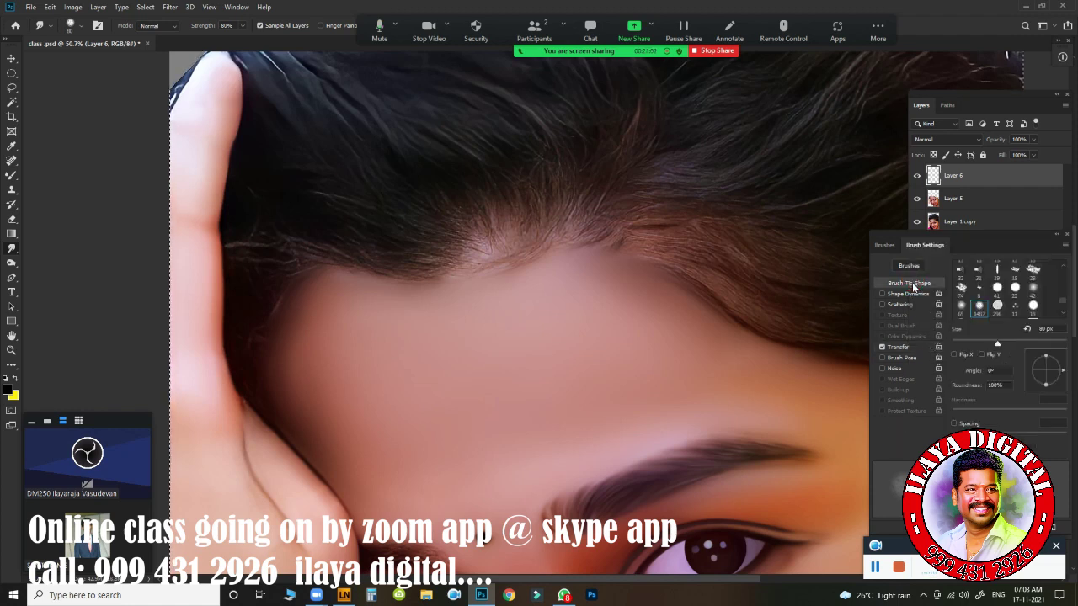
pyautogui.click(954, 424)
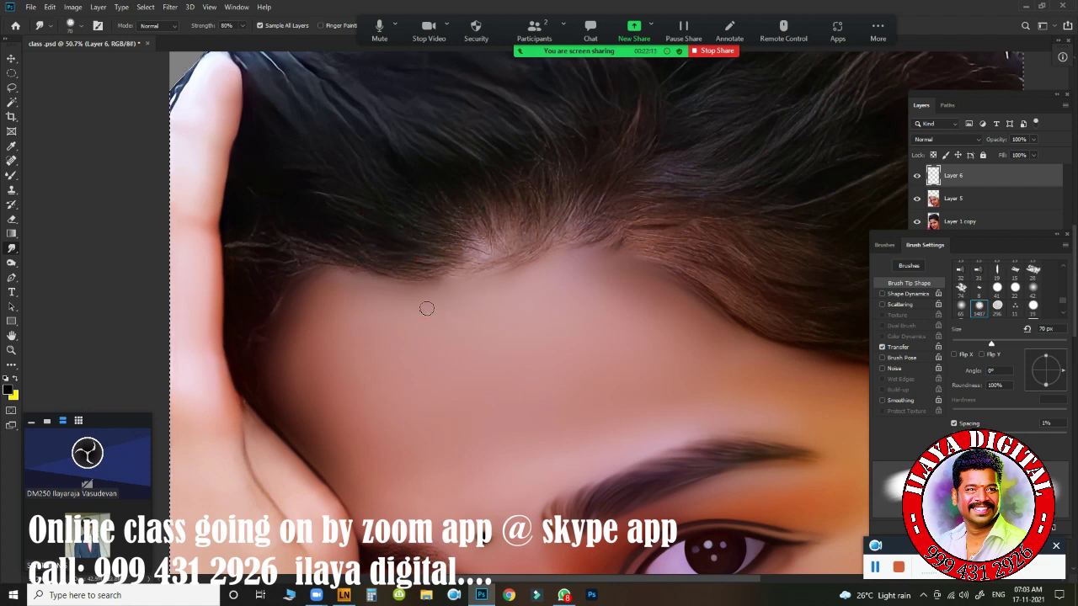
pyautogui.click(344, 595)
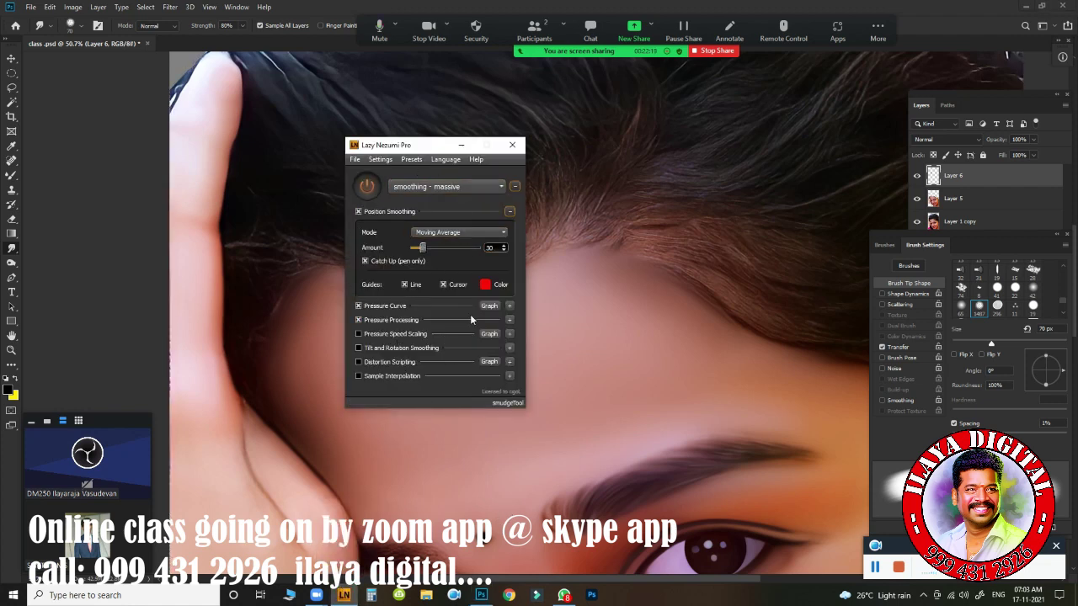
# - Check Lazy Nezumi Pro's settings, keep massive smoothing at 30, and minimize its window
pyautogui.click(381, 161)
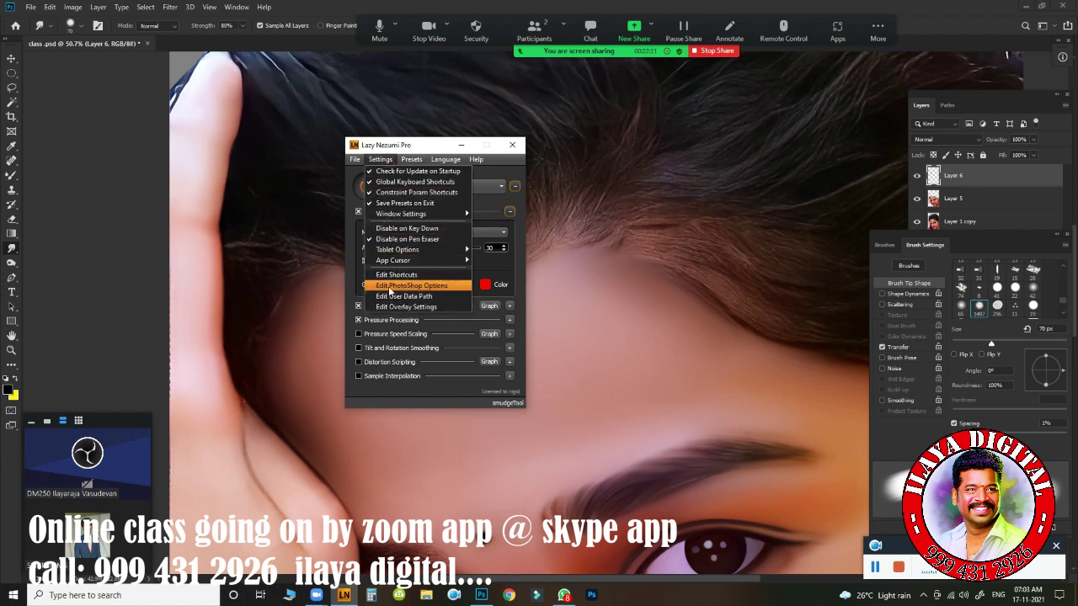
pyautogui.click(460, 150)
pyautogui.click(461, 145)
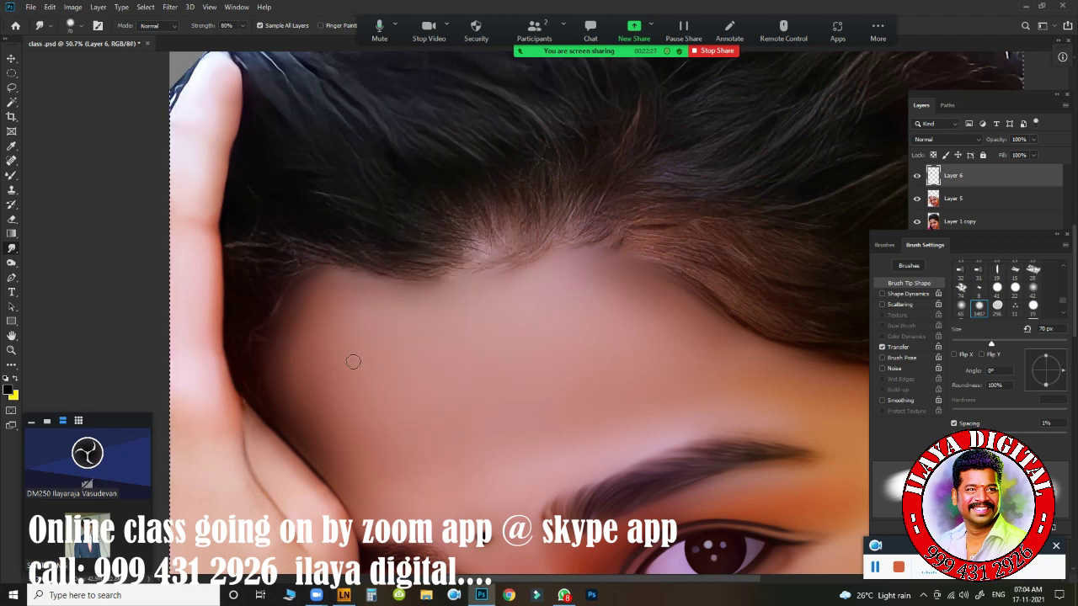
# - With smoothing re-enabled, zoom to 79% and smudge the forehead hairline into short, soft strands
pyautogui.hotkey('ctrl', 'alt', 'l')
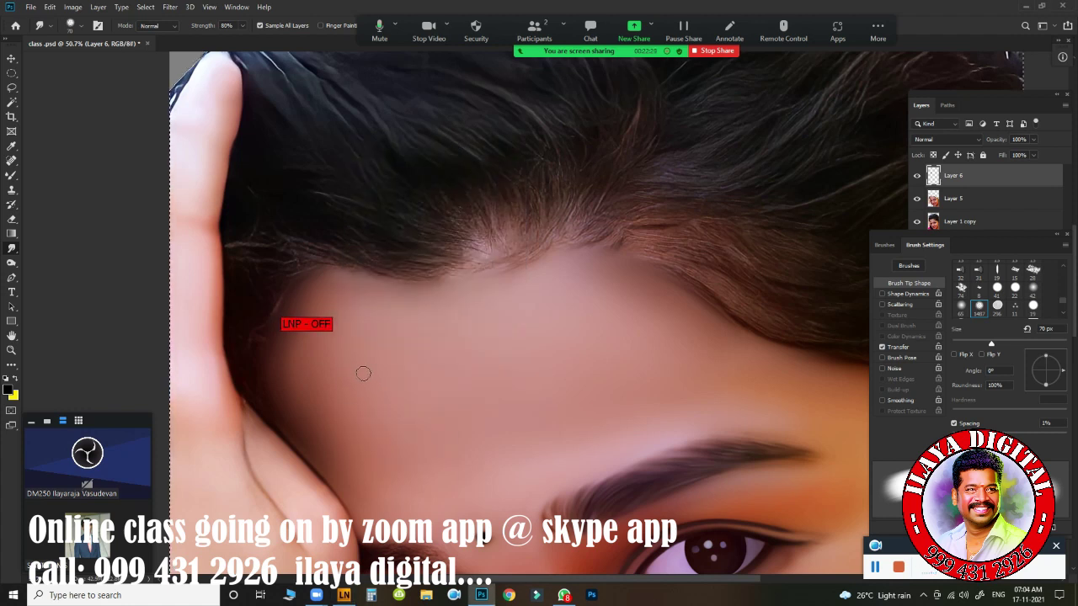
pyautogui.hotkey('ctrl', 'alt', 'l')
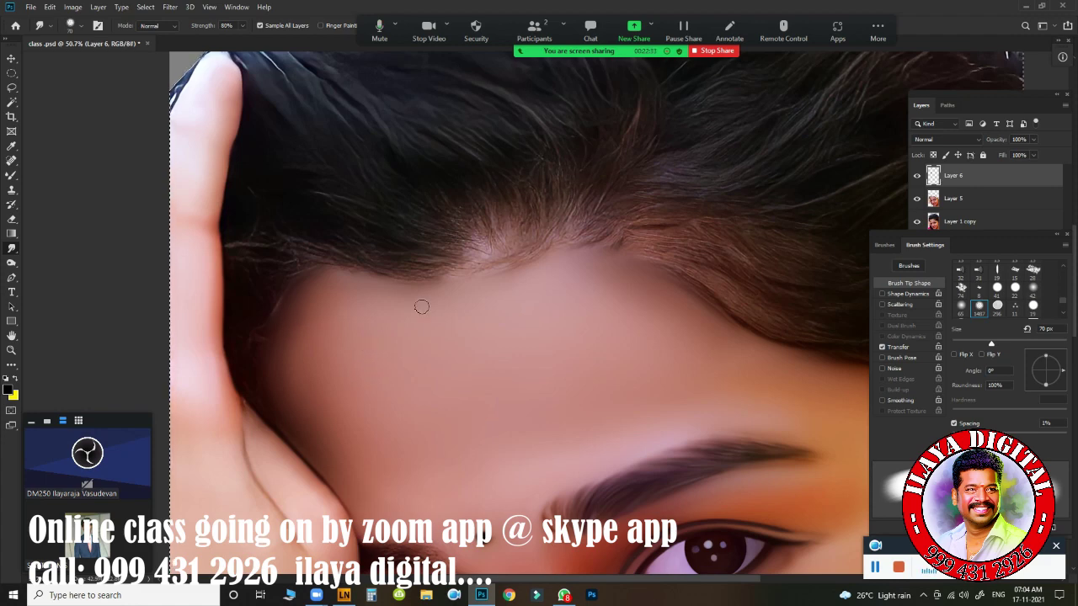
pyautogui.moveTo(435, 320); pyautogui.dragTo(545, 432)
pyautogui.click(472, 371)
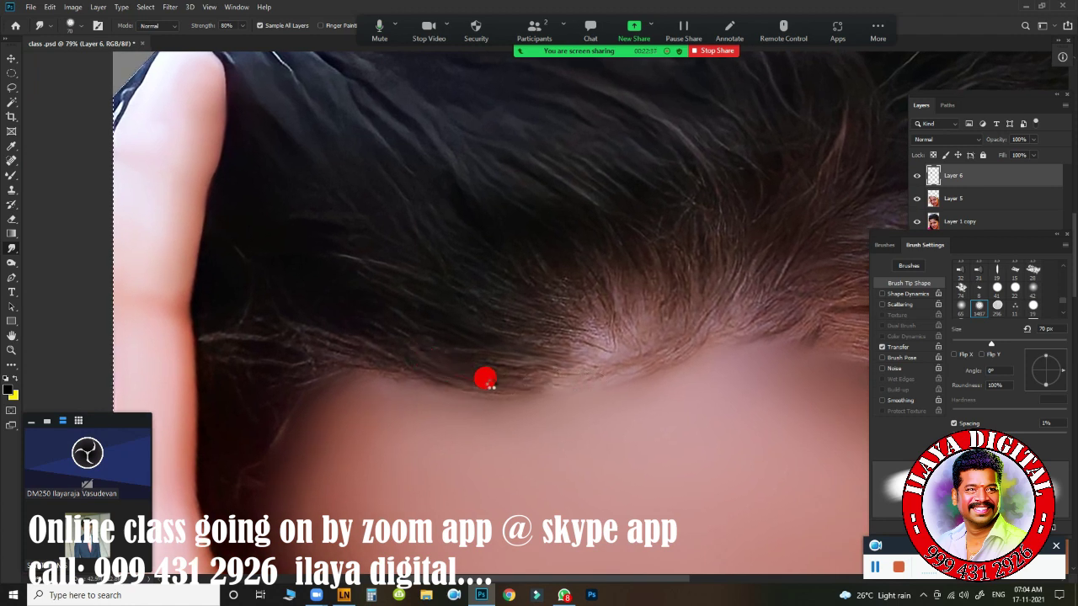
pyautogui.moveTo(485, 379); pyautogui.dragTo(564, 386)
pyautogui.moveTo(374, 361)
pyautogui.mouseDown()
pyautogui.moveTo(579, 395)
pyautogui.moveTo(530, 357)
pyautogui.moveTo(560, 389)
pyautogui.mouseUp()
pyautogui.moveTo(368, 329)
pyautogui.mouseDown()
pyautogui.moveTo(379, 309)
pyautogui.moveTo(467, 329)
pyautogui.mouseUp()
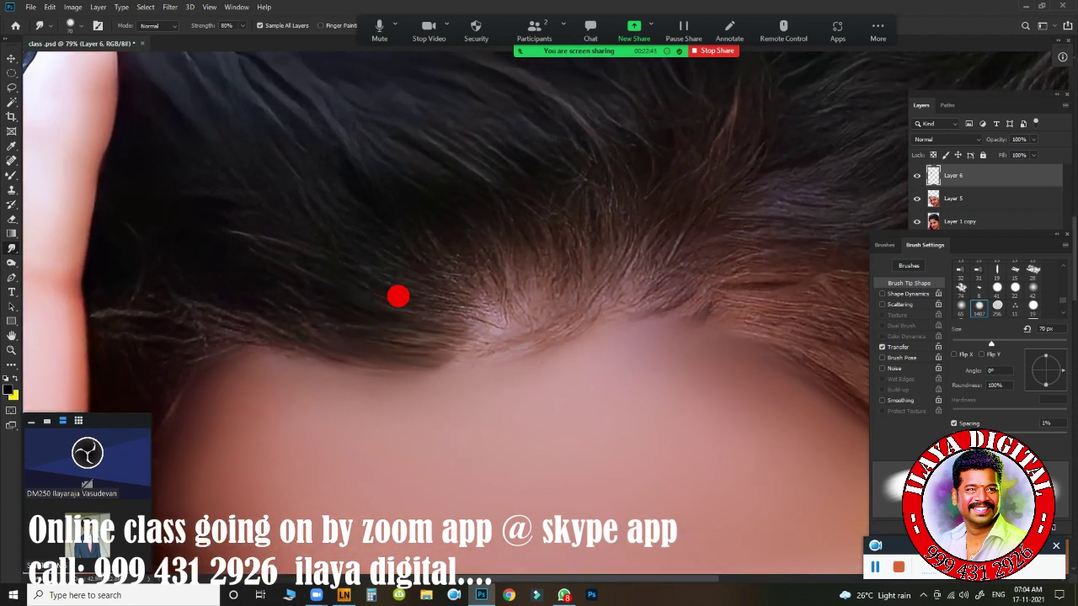
pyautogui.moveTo(396, 296); pyautogui.dragTo(480, 324)
pyautogui.moveTo(370, 279); pyautogui.dragTo(480, 321)
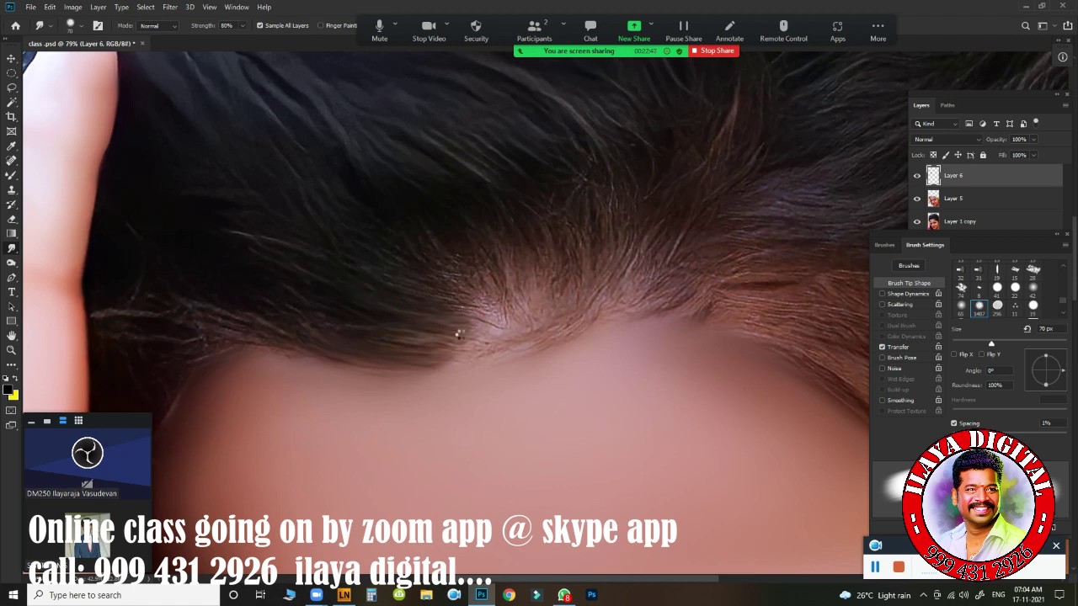
pyautogui.moveTo(437, 348); pyautogui.dragTo(559, 315)
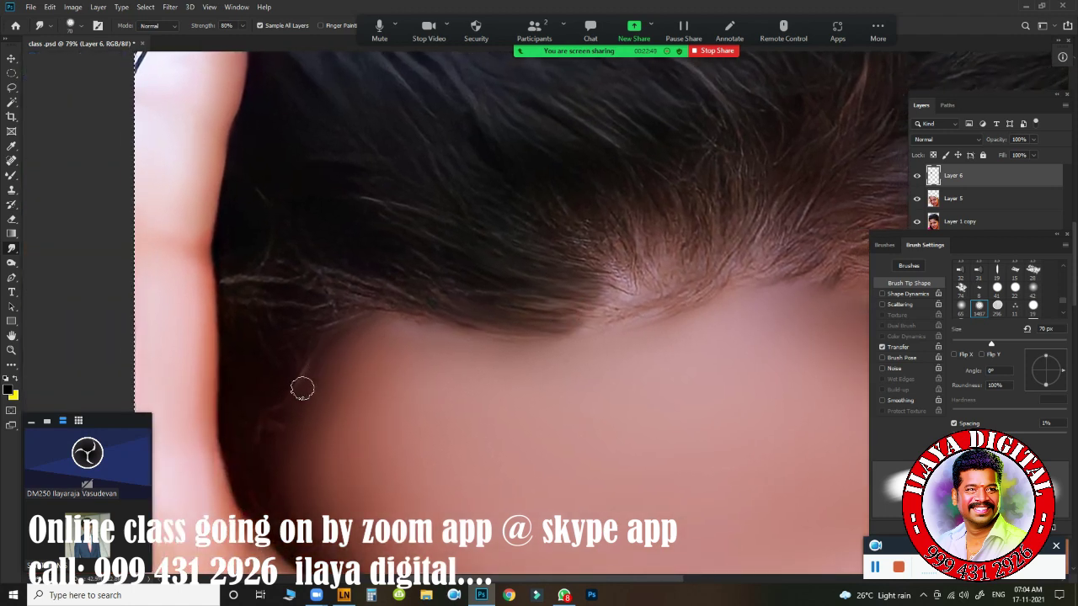
# - Smudge the hair beside the ear down its edge and toward the forehead into soft strands
pyautogui.moveTo(249, 457)
pyautogui.mouseDown()
pyautogui.moveTo(262, 464)
pyautogui.moveTo(269, 435)
pyautogui.mouseUp()
pyautogui.moveTo(304, 342); pyautogui.dragTo(323, 349)
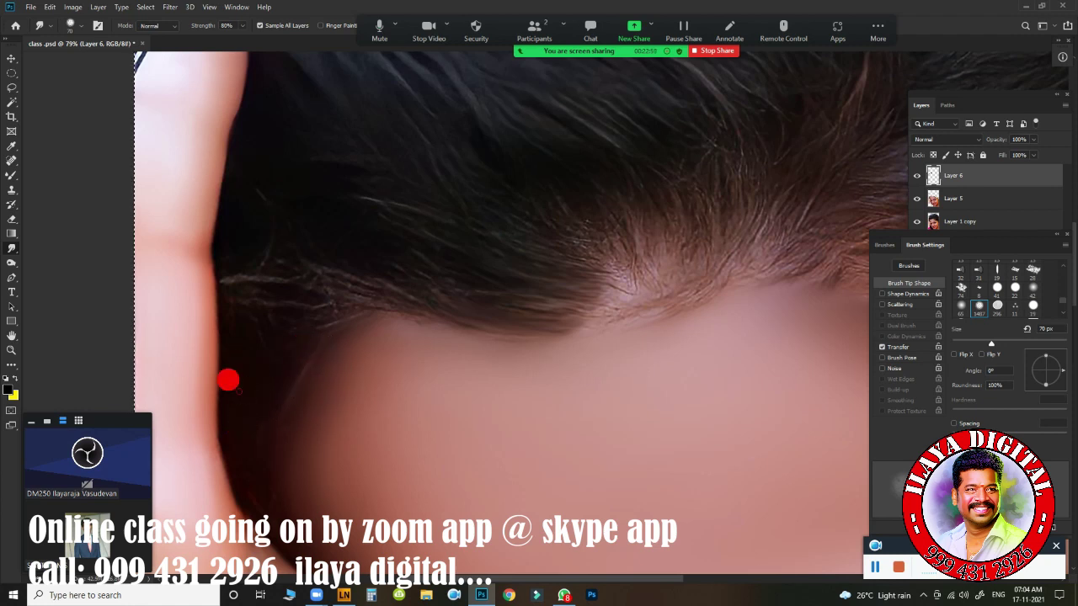
pyautogui.moveTo(226, 378); pyautogui.dragTo(233, 447)
pyautogui.moveTo(246, 509); pyautogui.dragTo(261, 514)
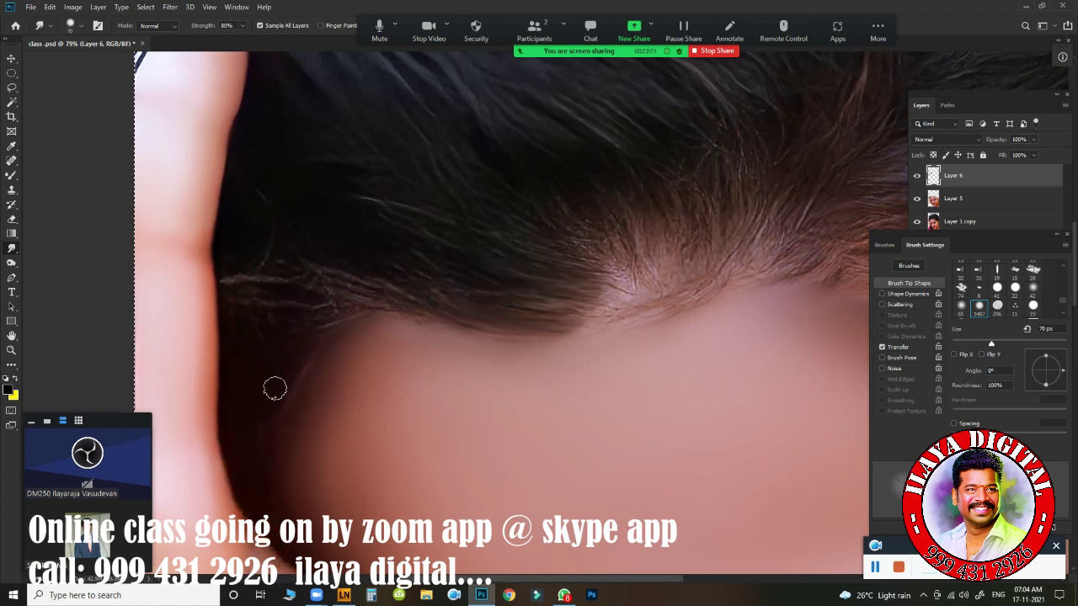
pyautogui.click(256, 367)
pyautogui.moveTo(256, 367); pyautogui.dragTo(231, 319)
pyautogui.click(213, 407)
pyautogui.moveTo(213, 406); pyautogui.dragTo(258, 433)
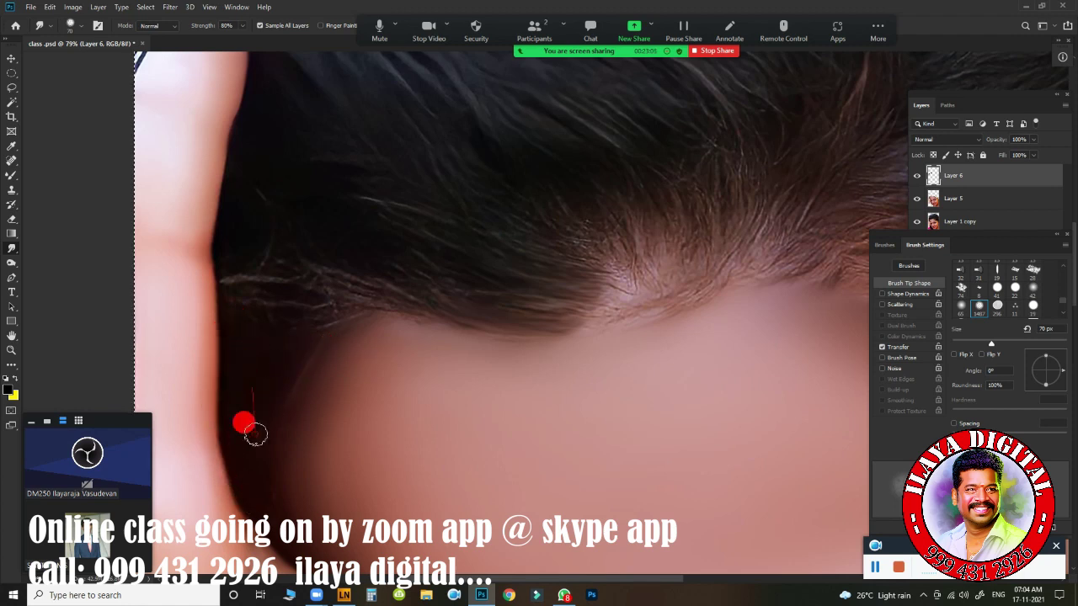
pyautogui.click(280, 346)
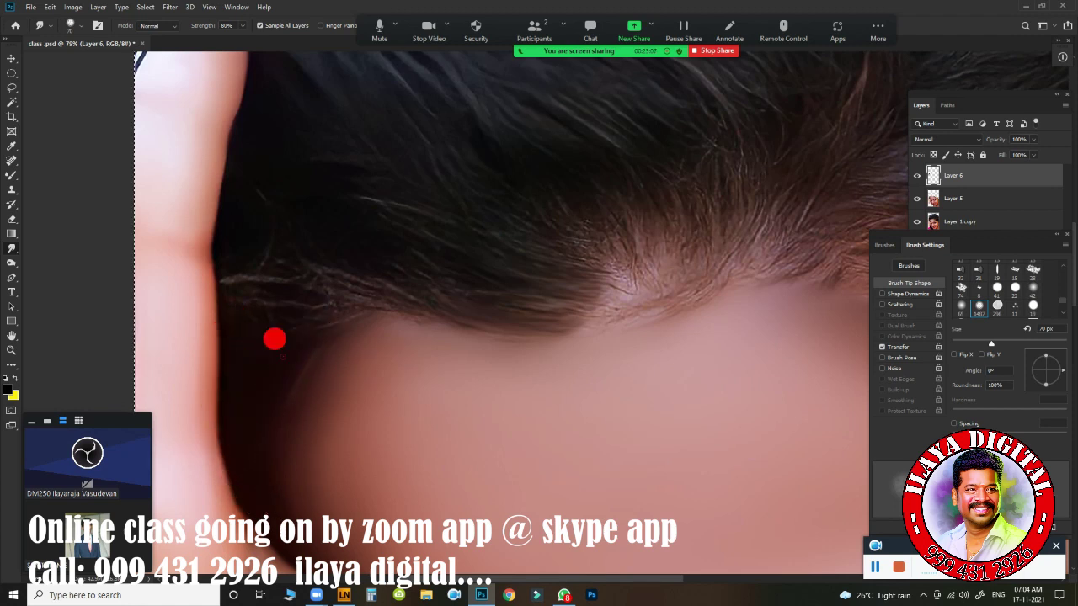
pyautogui.moveTo(281, 346); pyautogui.dragTo(301, 344)
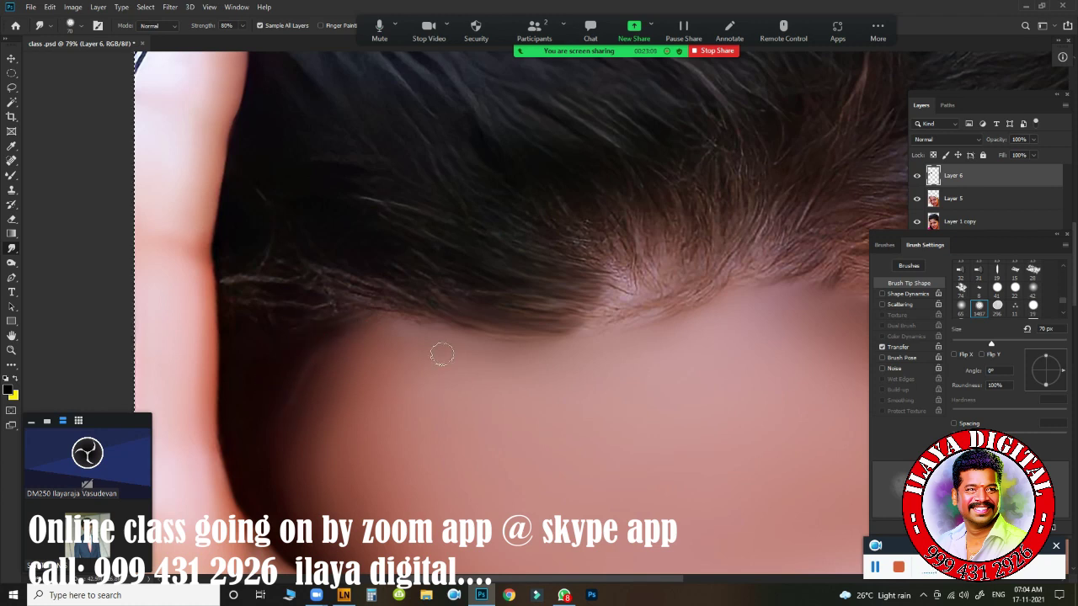
pyautogui.rightClick(485, 171)
pyautogui.click(748, 328)
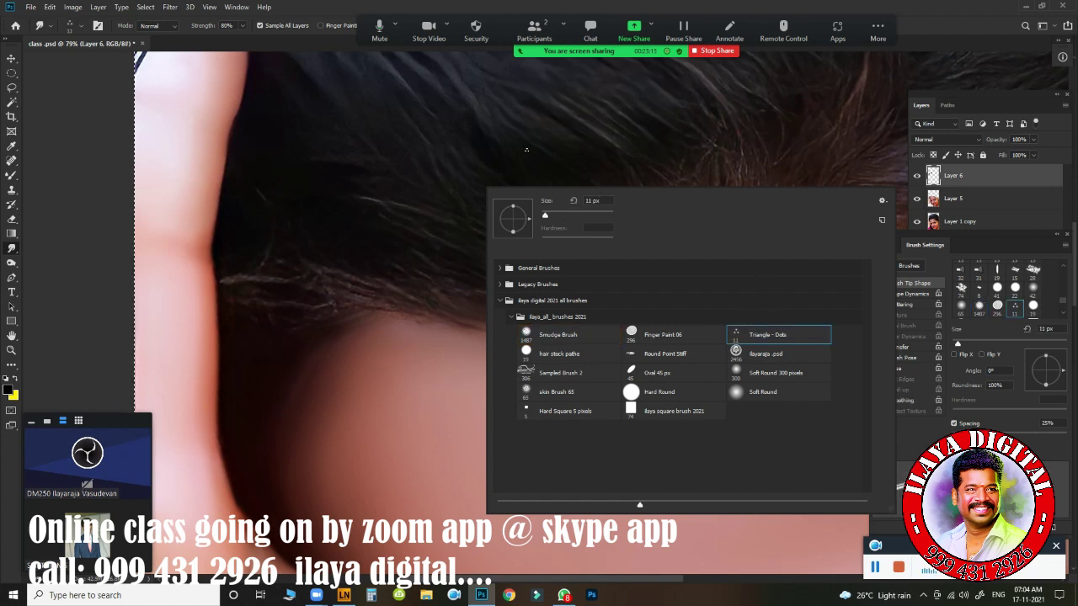
# - Confirm the Triangle - Dots tip, enlarge it to 45 px, set 1% spacing and turn Transfer off
pyautogui.press('Return')
pyautogui.hscroll(3, 378, 211)
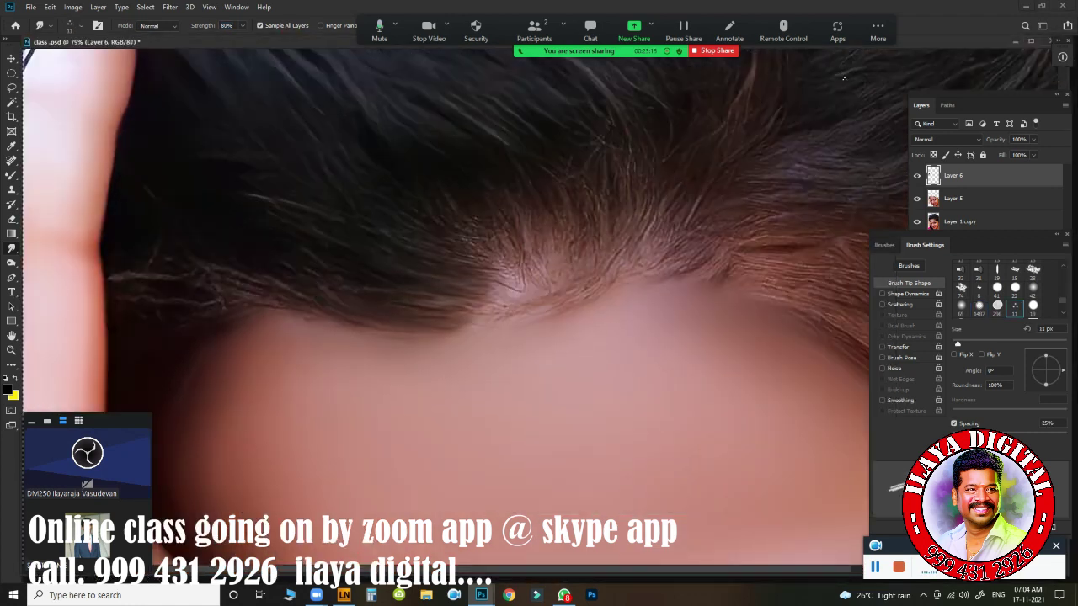
pyautogui.press(']')
pyautogui.press(']')
pyautogui.press(']')
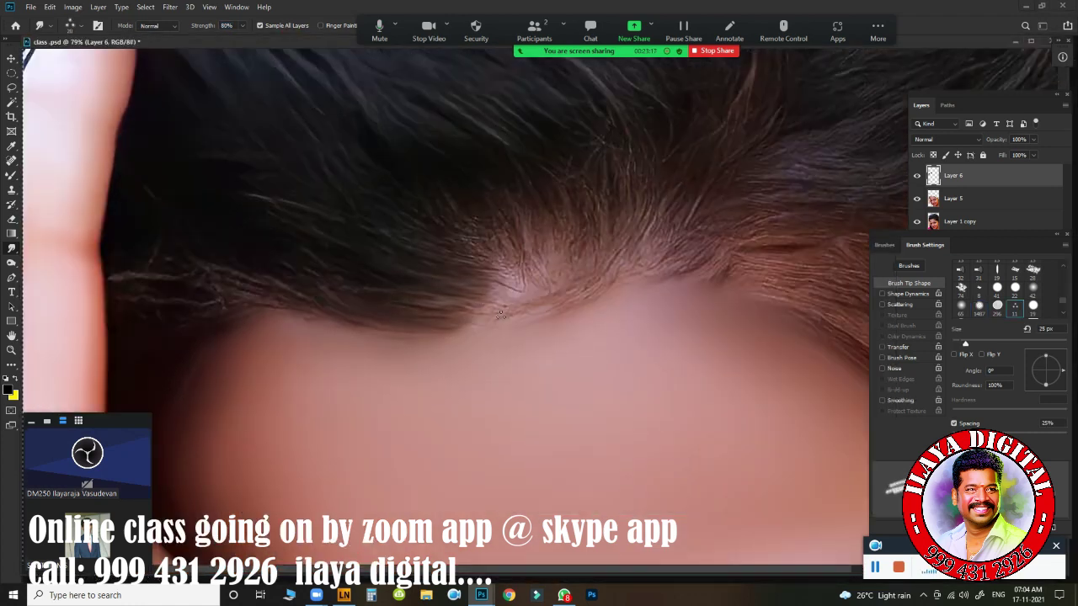
pyautogui.click(270, 261)
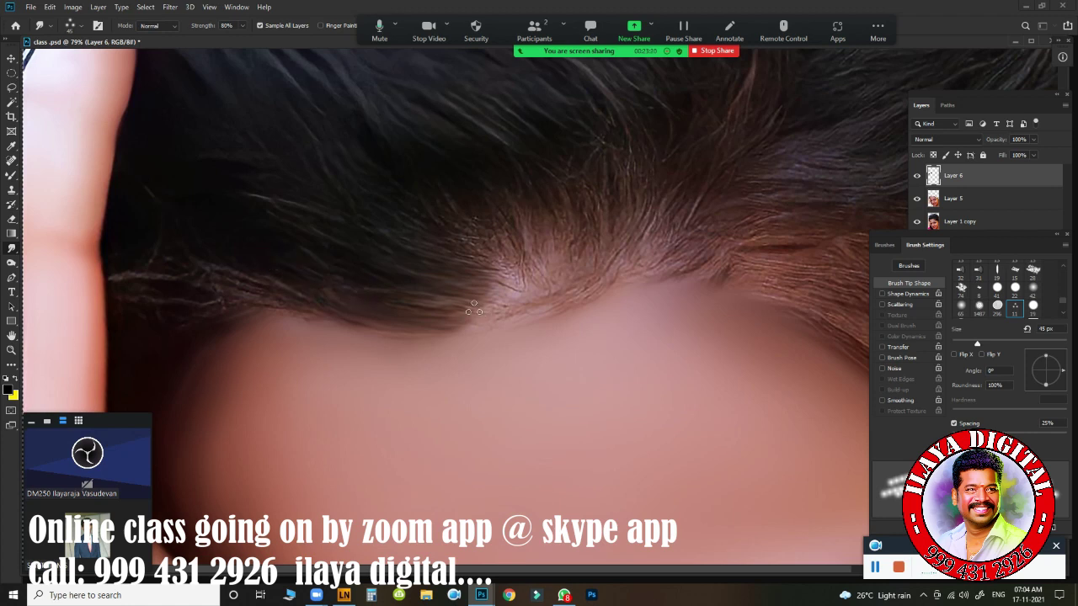
pyautogui.click(882, 347)
pyautogui.moveTo(977, 432); pyautogui.dragTo(867, 438)
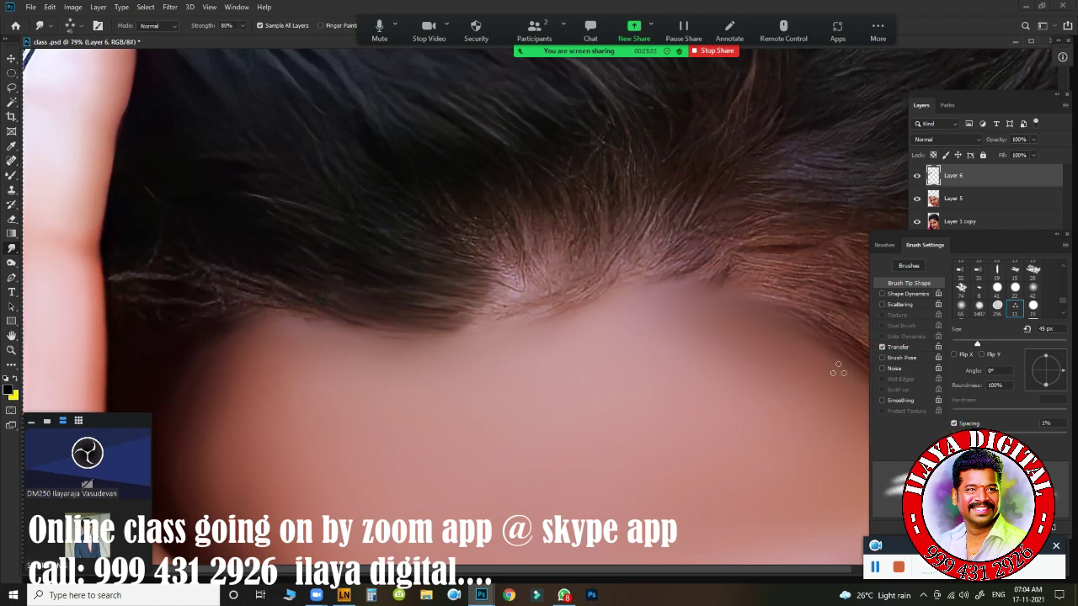
pyautogui.click(889, 351)
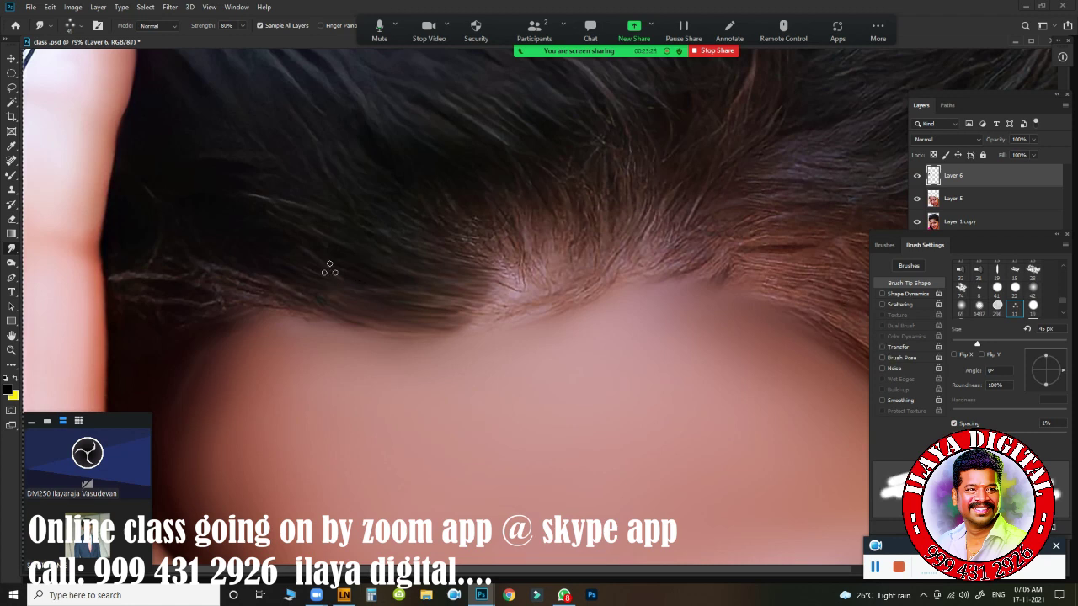
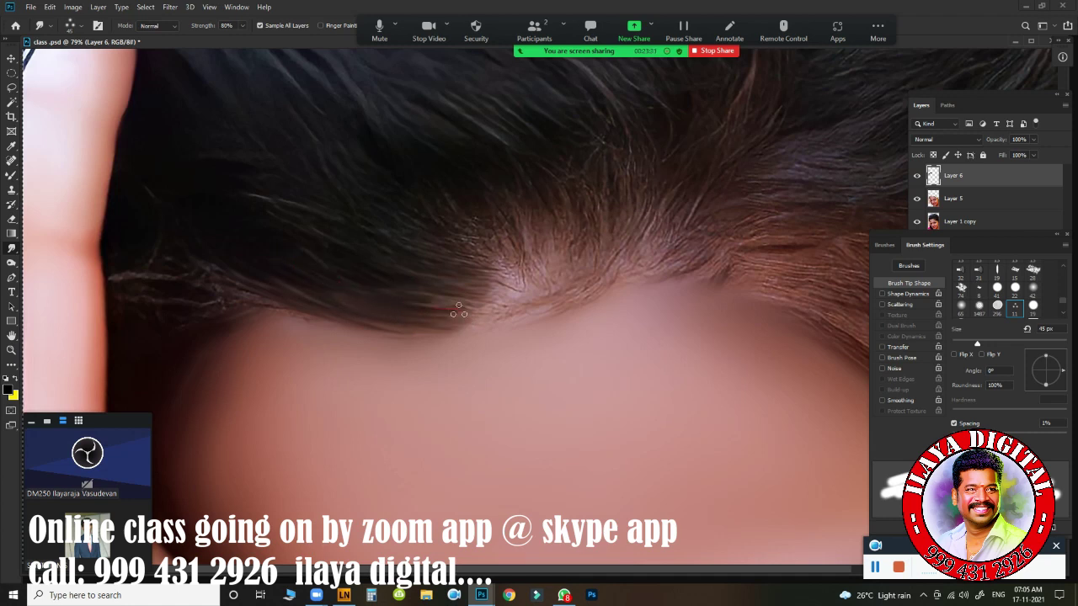
# - Enable Transfer for the smudge brush, and cancel an Image Size check at width 15
pyautogui.click(896, 348)
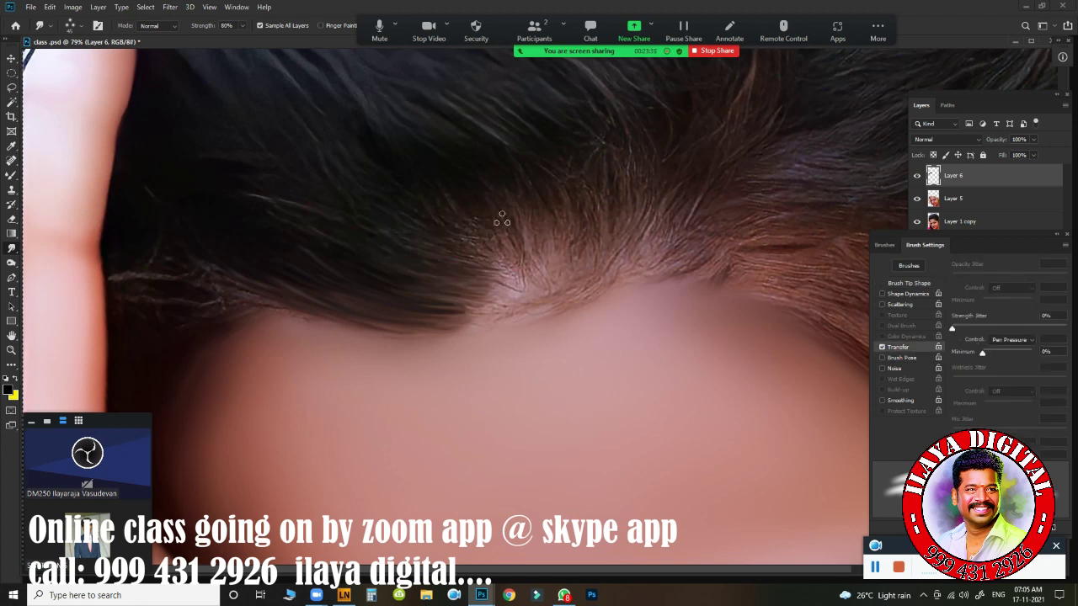
pyautogui.hotkey('ctrl', 'alt', 'i')
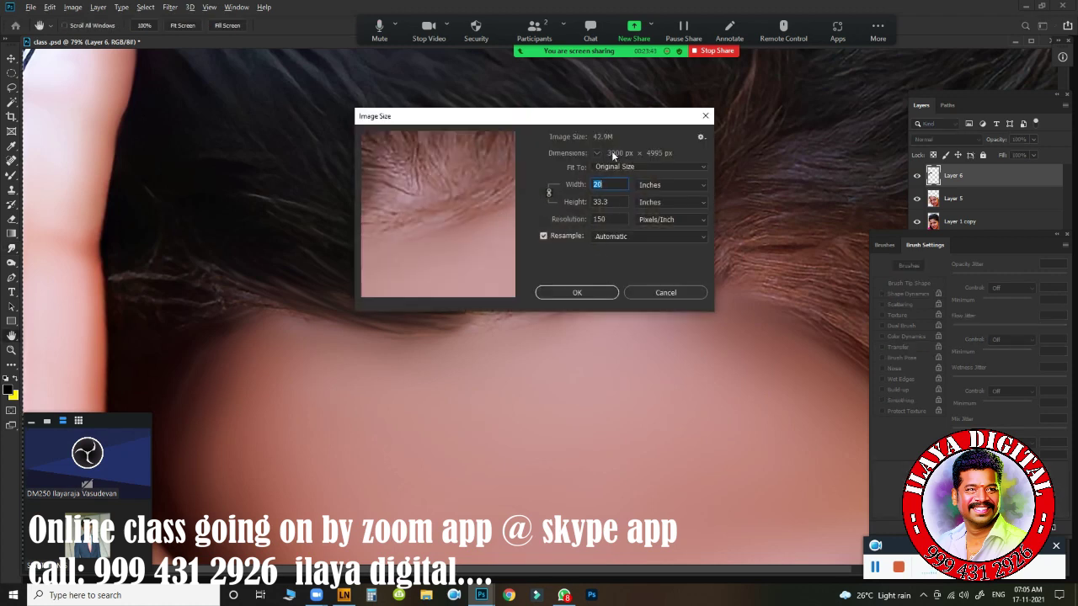
pyautogui.write('15')
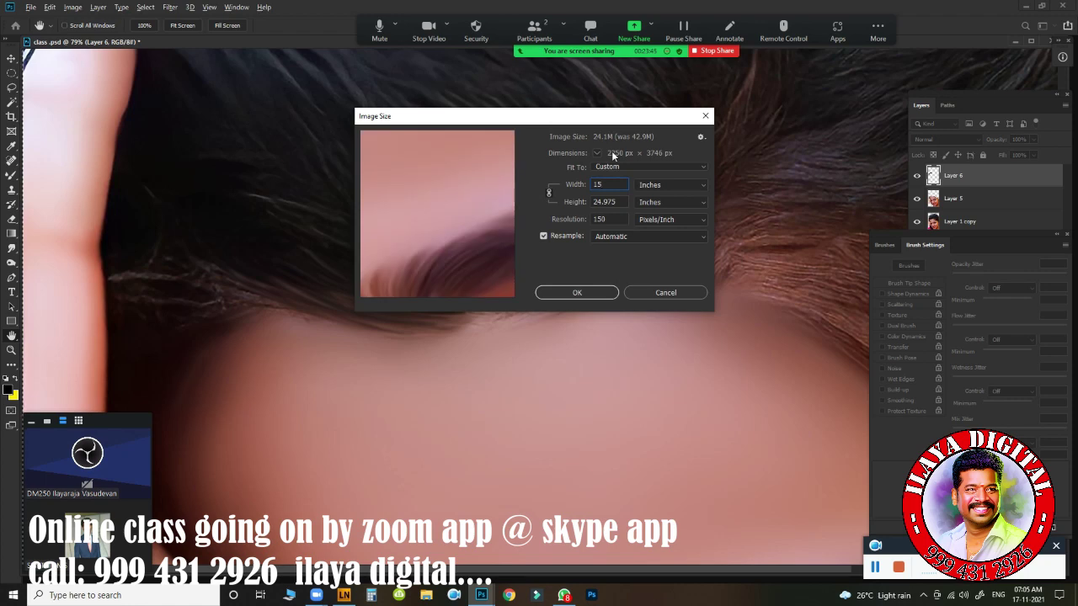
pyautogui.press('Escape')
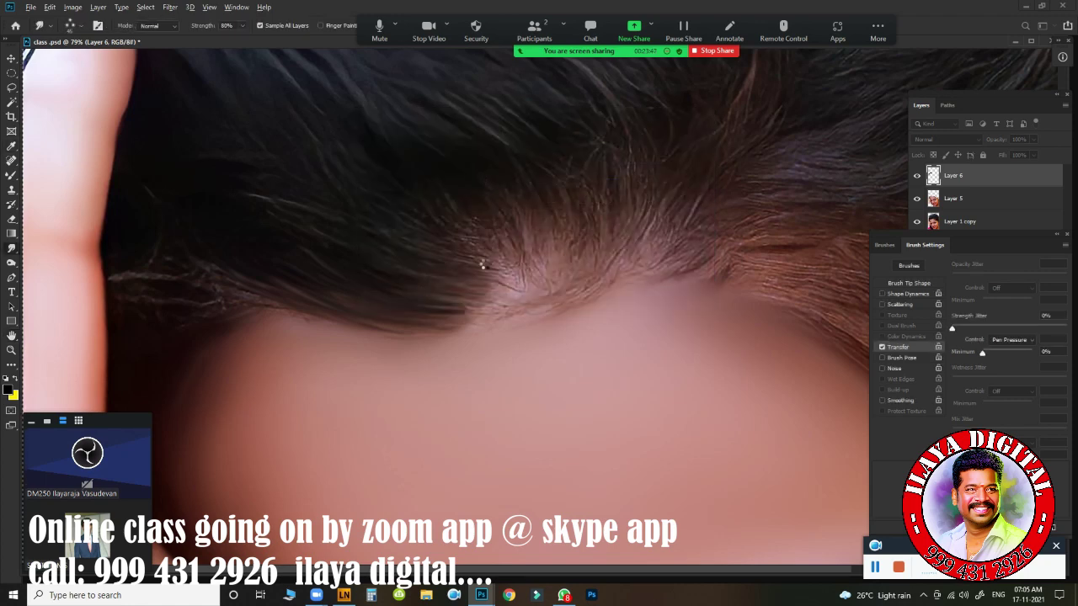
# - Zoom to 118% on the left eyebrow and smudge back and forth along it
pyautogui.scroll(-3, 511, 348)
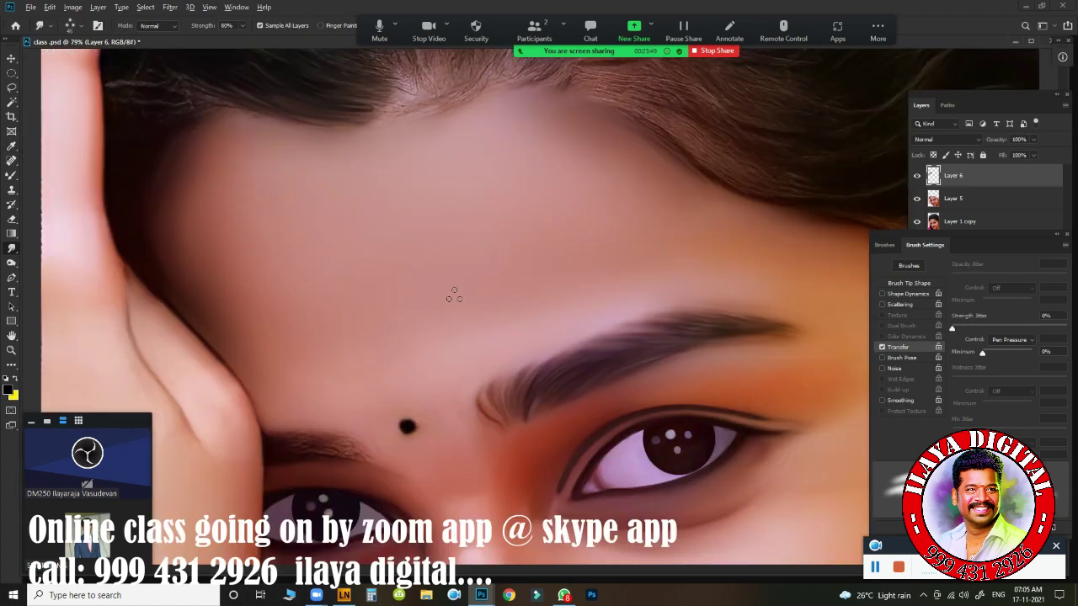
pyautogui.moveTo(358, 272)
pyautogui.mouseDown()
pyautogui.moveTo(505, 285)
pyautogui.moveTo(522, 250)
pyautogui.mouseUp()
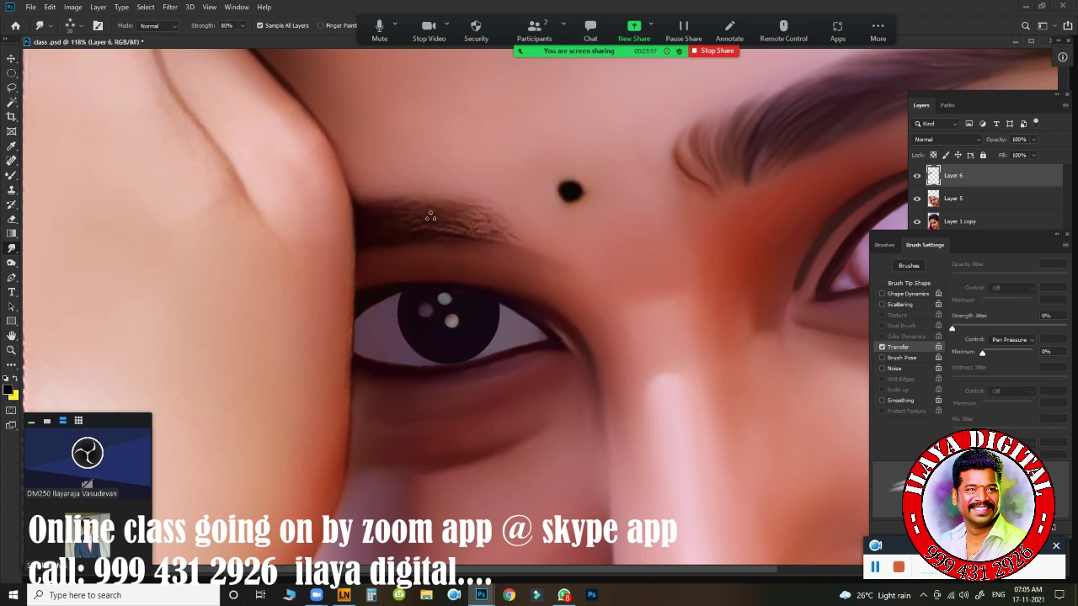
pyautogui.moveTo(401, 227)
pyautogui.mouseDown()
pyautogui.moveTo(405, 201)
pyautogui.moveTo(440, 204)
pyautogui.moveTo(410, 224)
pyautogui.moveTo(481, 229)
pyautogui.moveTo(426, 210)
pyautogui.moveTo(463, 210)
pyautogui.moveTo(452, 200)
pyautogui.moveTo(494, 227)
pyautogui.moveTo(460, 197)
pyautogui.moveTo(486, 207)
pyautogui.moveTo(433, 205)
pyautogui.moveTo(452, 195)
pyautogui.mouseUp()
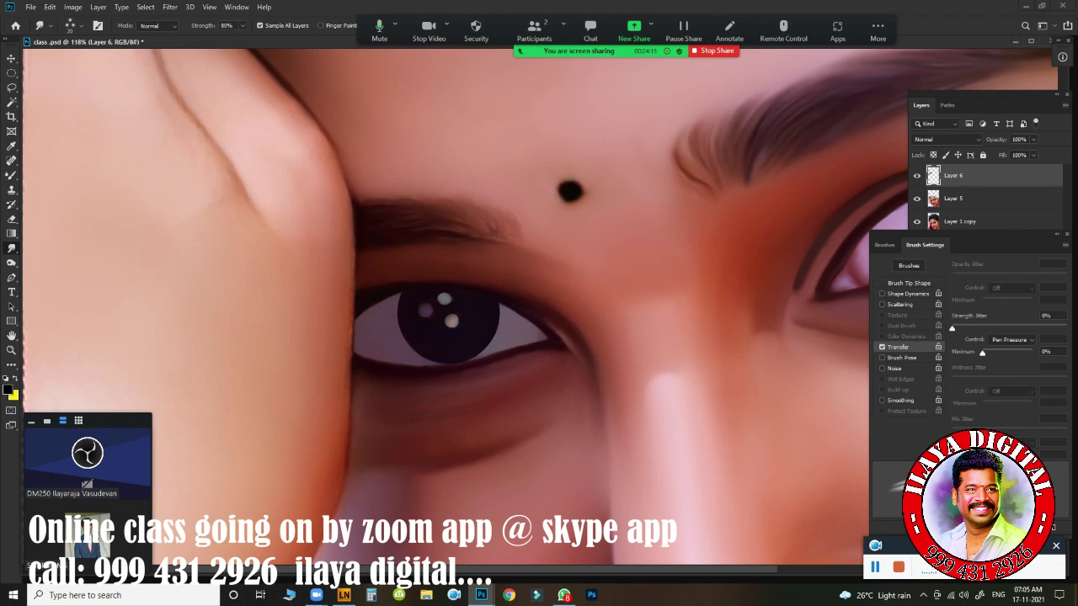
pyautogui.moveTo(380, 205)
pyautogui.mouseDown()
pyautogui.moveTo(463, 225)
pyautogui.moveTo(397, 233)
pyautogui.moveTo(438, 239)
pyautogui.moveTo(458, 228)
pyautogui.moveTo(367, 206)
pyautogui.moveTo(392, 195)
pyautogui.moveTo(458, 224)
pyautogui.mouseUp()
pyautogui.moveTo(467, 209); pyautogui.dragTo(514, 215)
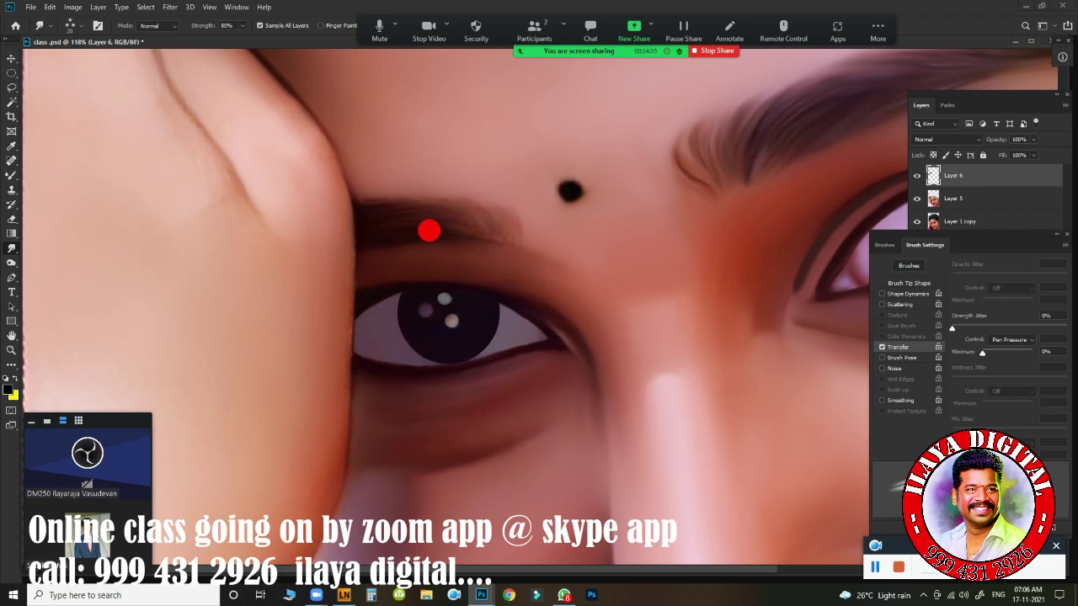
# - Soften the eyebrow's inner end and top edge, then pan back to the hairline
pyautogui.moveTo(510, 244); pyautogui.dragTo(475, 229)
pyautogui.moveTo(362, 210); pyautogui.dragTo(450, 217)
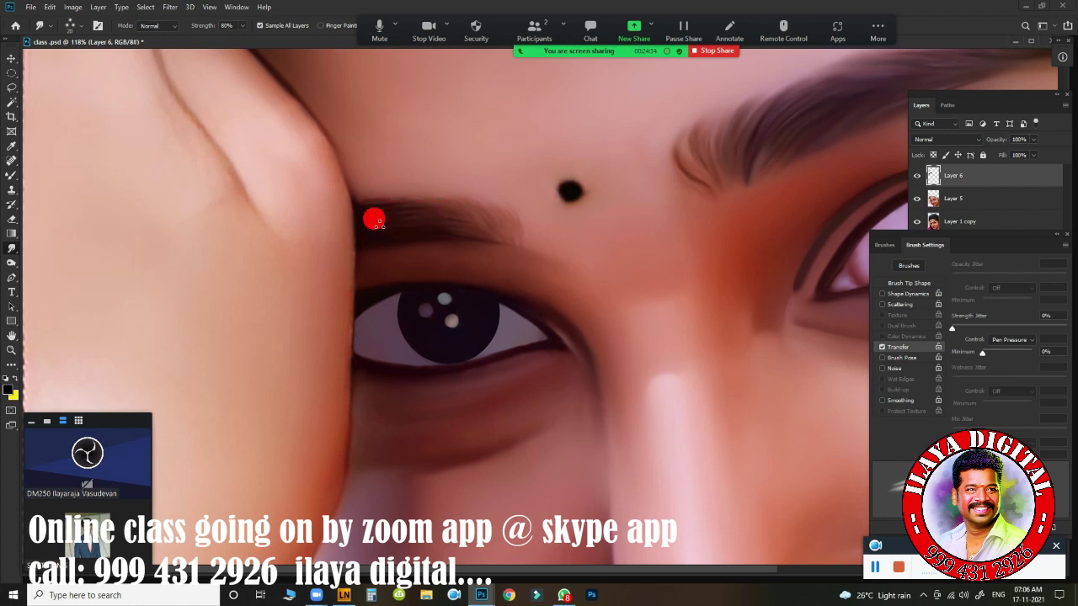
pyautogui.moveTo(373, 219)
pyautogui.mouseDown()
pyautogui.moveTo(421, 217)
pyautogui.moveTo(464, 238)
pyautogui.mouseUp()
pyautogui.moveTo(428, 205); pyautogui.dragTo(424, 193)
pyautogui.moveTo(620, 215)
pyautogui.mouseDown()
pyautogui.moveTo(548, 329)
pyautogui.moveTo(607, 421)
pyautogui.mouseUp()
pyautogui.moveTo(607, 253); pyautogui.dragTo(630, 446)
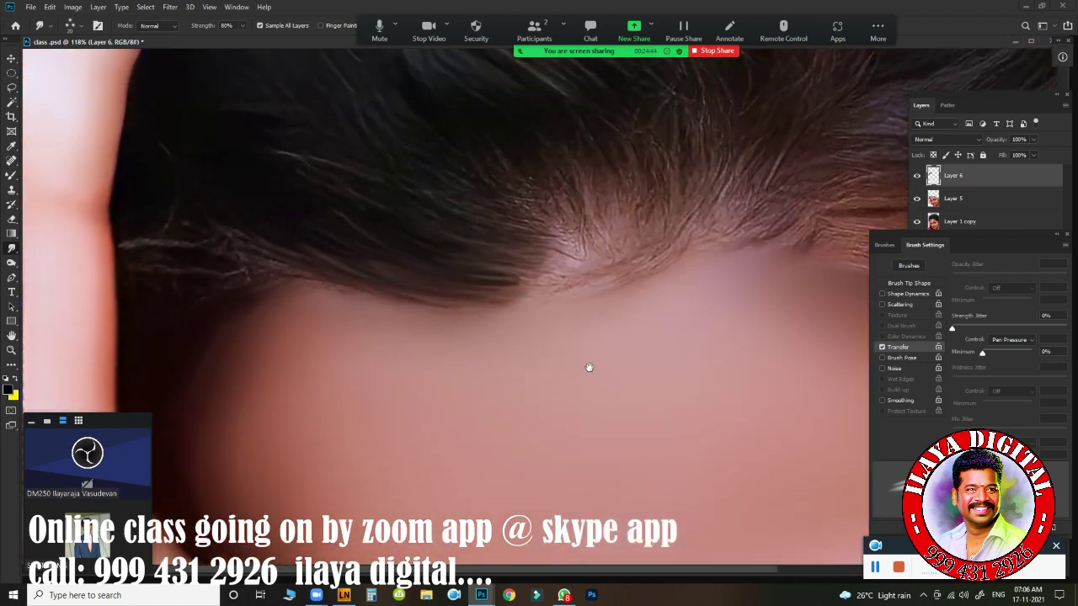
# - Turn off brush Transfer and blend the light strands into the dark hair on the left
pyautogui.click(885, 347)
pyautogui.click(250, 236)
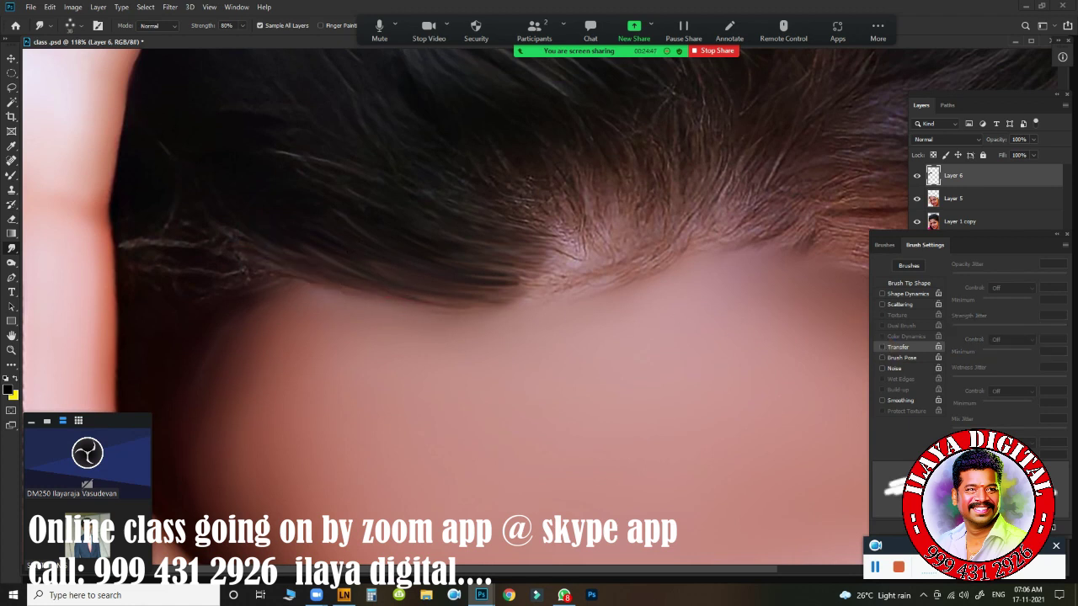
pyautogui.click(420, 287)
pyautogui.moveTo(428, 289); pyautogui.dragTo(574, 292)
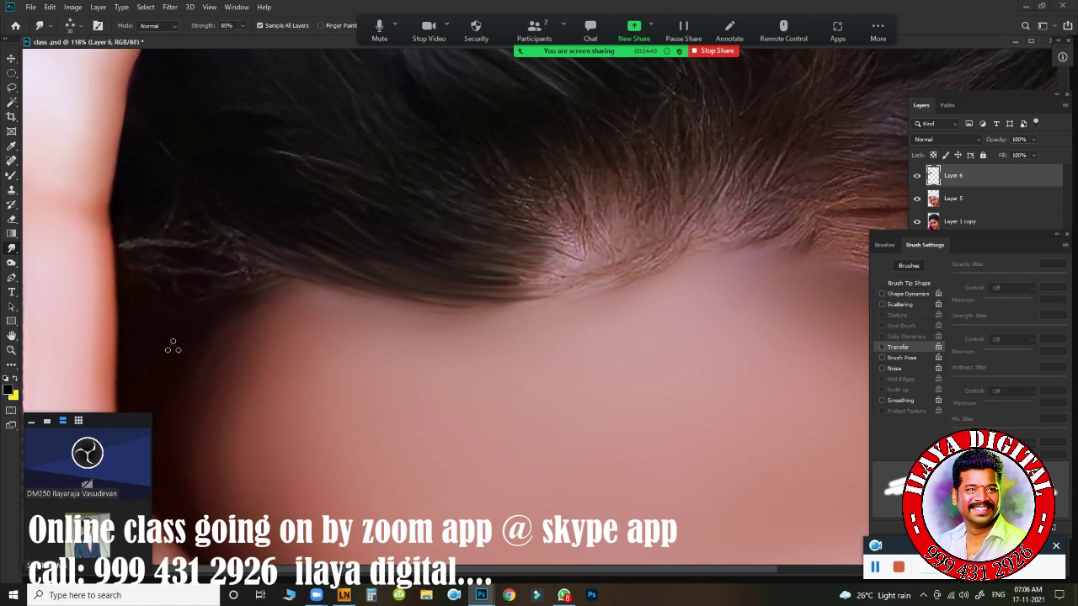
pyautogui.moveTo(159, 186); pyautogui.dragTo(176, 182)
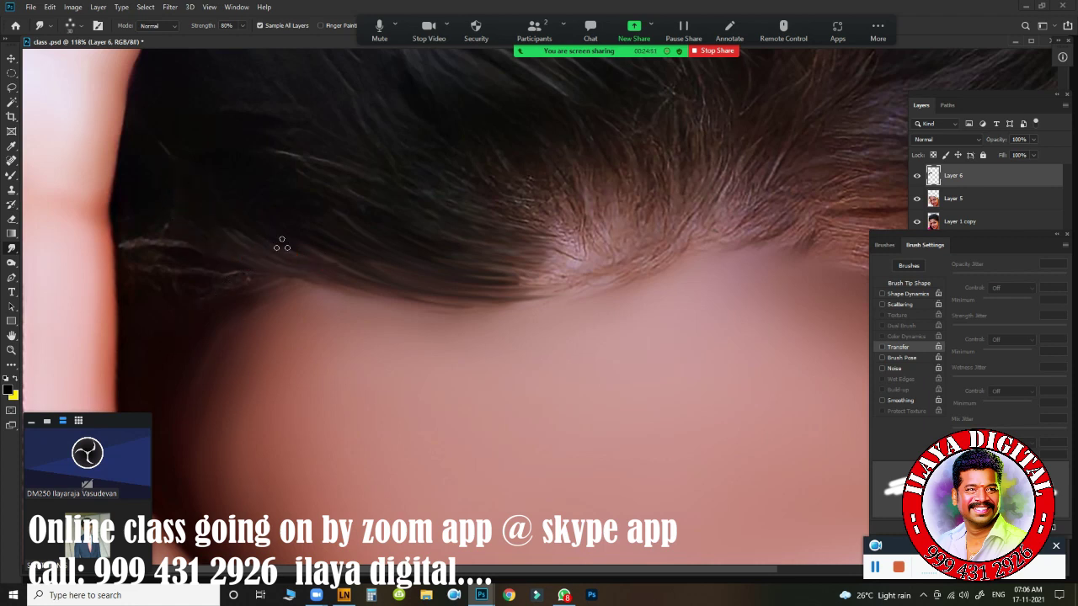
pyautogui.moveTo(256, 264); pyautogui.dragTo(149, 217)
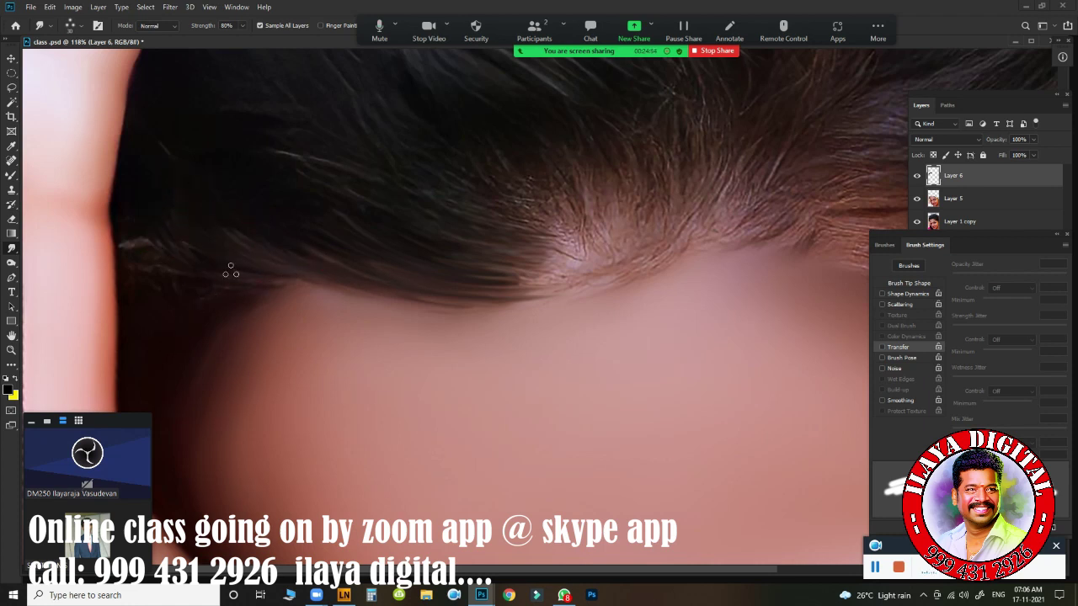
pyautogui.moveTo(190, 280)
pyautogui.mouseDown()
pyautogui.moveTo(198, 287)
pyautogui.moveTo(146, 274)
pyautogui.moveTo(121, 243)
pyautogui.moveTo(210, 263)
pyautogui.moveTo(133, 244)
pyautogui.moveTo(135, 235)
pyautogui.moveTo(244, 274)
pyautogui.moveTo(250, 235)
pyautogui.mouseUp()
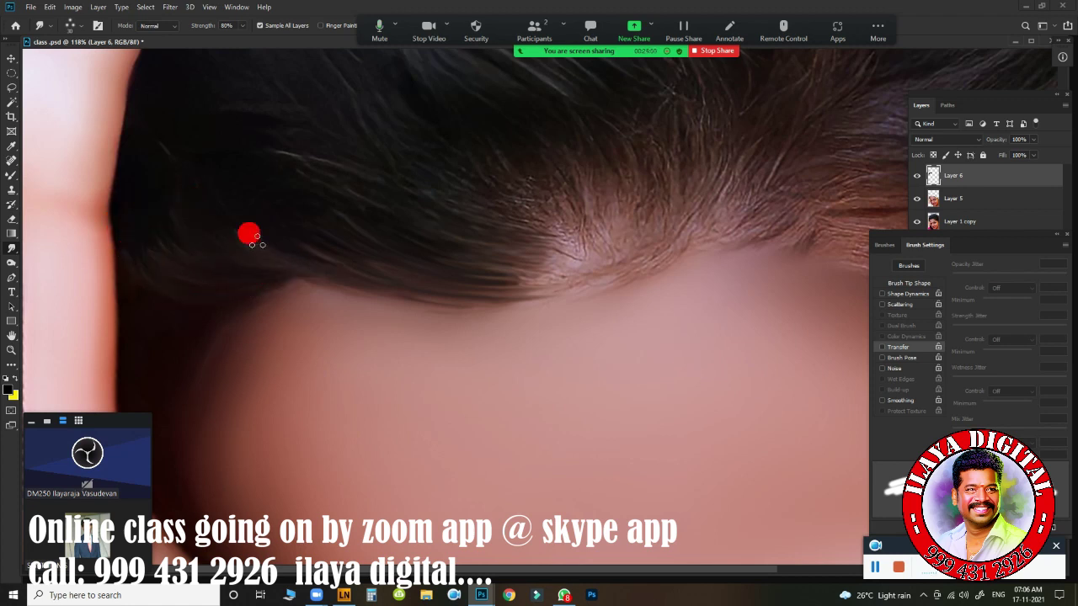
# - Reshape the hairline edge with smudge strokes while moving along the hair
pyautogui.moveTo(541, 335); pyautogui.dragTo(336, 385)
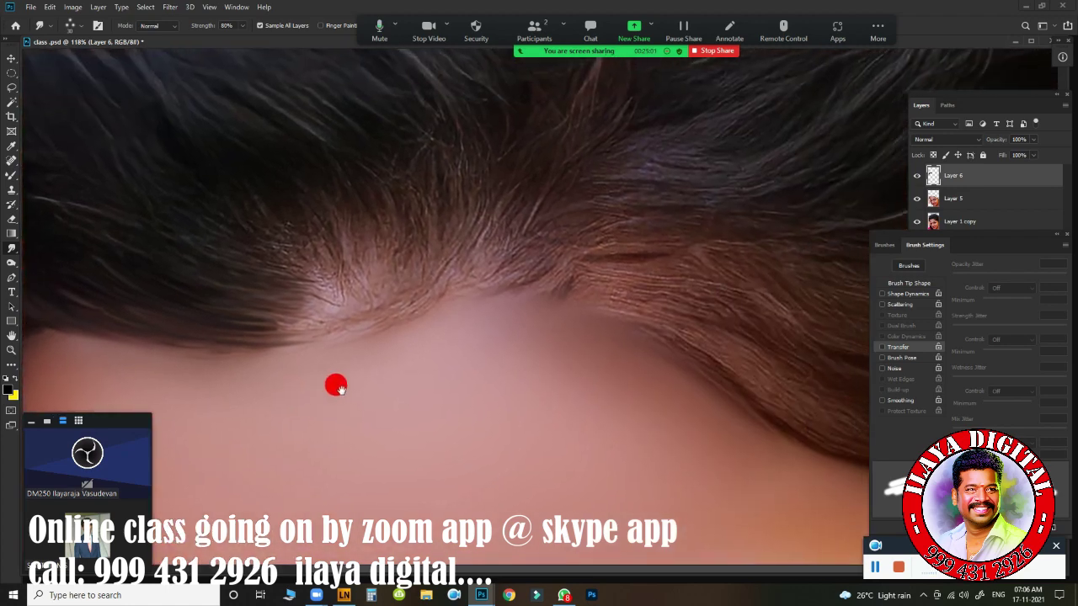
pyautogui.moveTo(447, 290)
pyautogui.mouseDown()
pyautogui.moveTo(447, 366)
pyautogui.moveTo(587, 339)
pyautogui.moveTo(433, 241)
pyautogui.mouseUp()
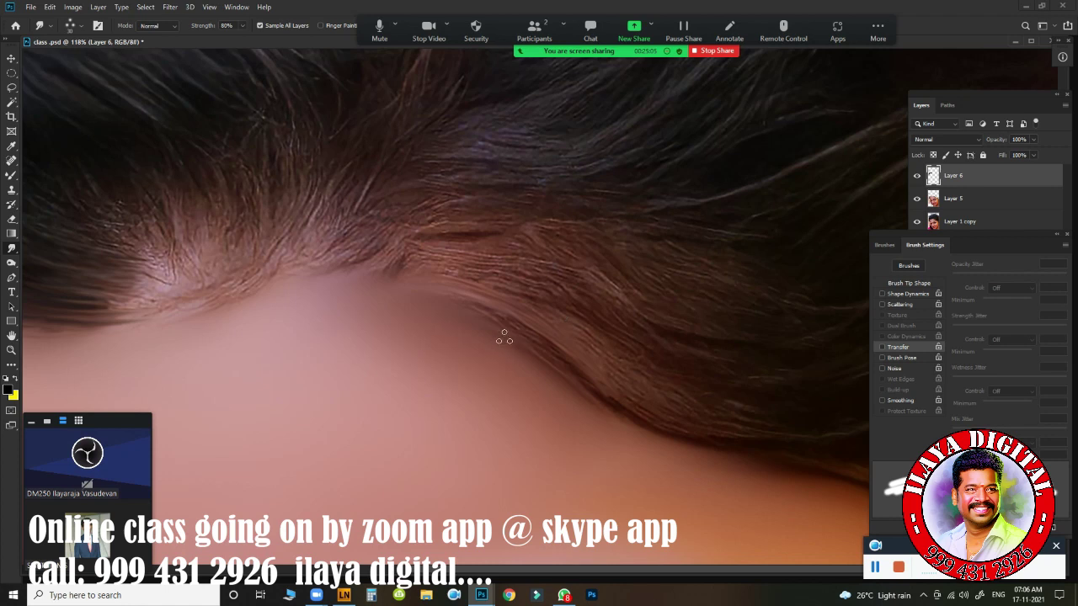
pyautogui.moveTo(368, 284)
pyautogui.mouseDown()
pyautogui.moveTo(588, 356)
pyautogui.moveTo(399, 274)
pyautogui.moveTo(568, 306)
pyautogui.moveTo(511, 261)
pyautogui.moveTo(459, 245)
pyautogui.moveTo(371, 269)
pyautogui.mouseUp()
pyautogui.moveTo(584, 277)
pyautogui.mouseDown()
pyautogui.moveTo(414, 231)
pyautogui.moveTo(564, 224)
pyautogui.moveTo(472, 217)
pyautogui.mouseUp()
pyautogui.moveTo(576, 370)
pyautogui.mouseDown()
pyautogui.moveTo(542, 294)
pyautogui.moveTo(435, 235)
pyautogui.moveTo(480, 294)
pyautogui.mouseUp()
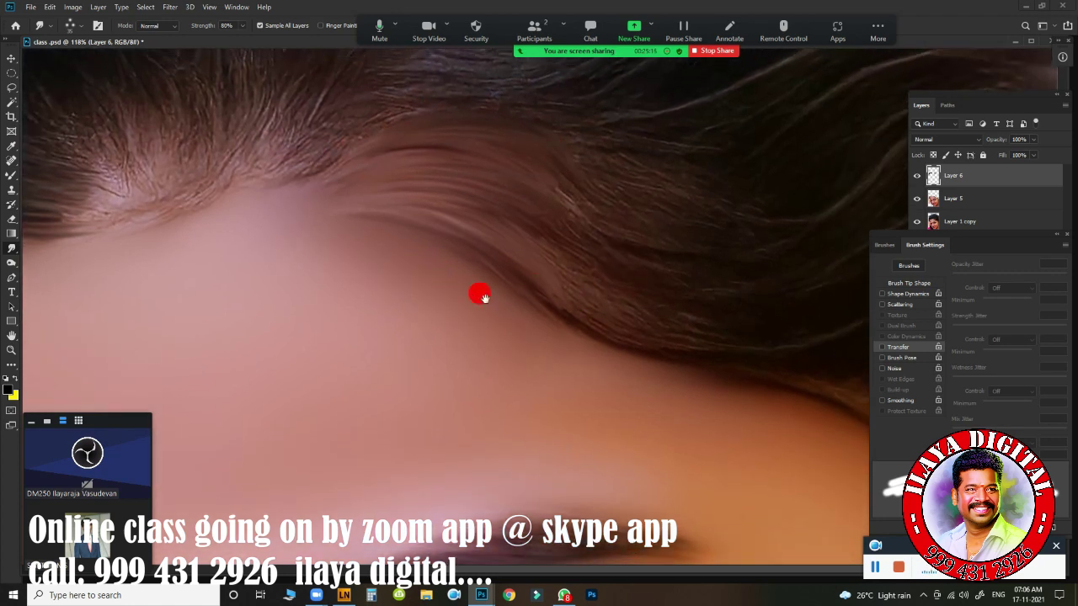
pyautogui.moveTo(559, 290)
pyautogui.mouseDown()
pyautogui.moveTo(477, 336)
pyautogui.moveTo(614, 337)
pyautogui.moveTo(573, 345)
pyautogui.moveTo(593, 347)
pyautogui.mouseUp()
pyautogui.moveTo(539, 279); pyautogui.dragTo(577, 326)
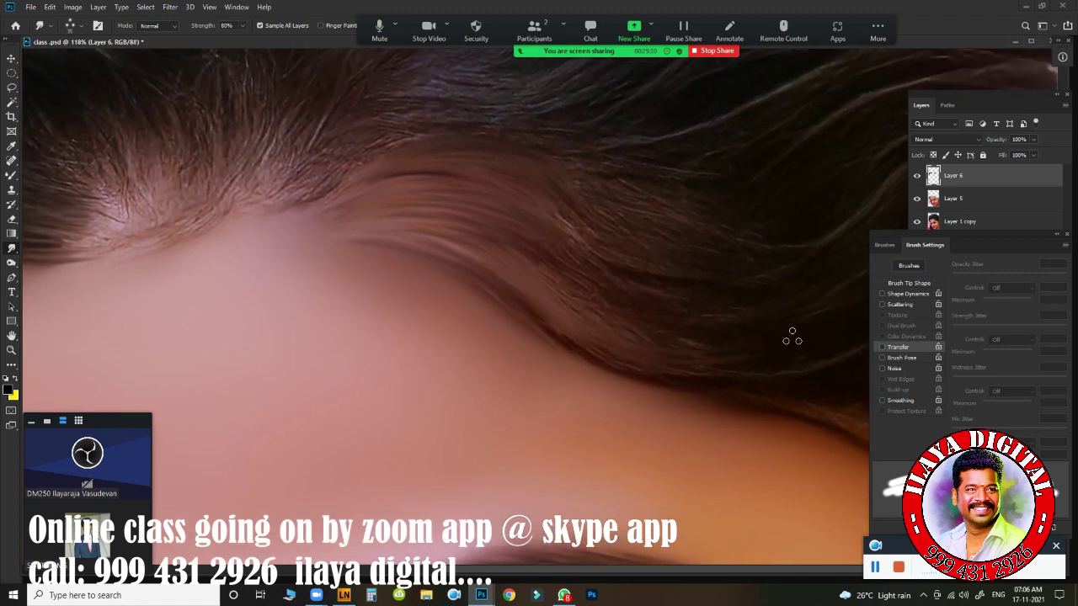
# - Soften the lower hair edge so it blends into the skin
pyautogui.moveTo(655, 366); pyautogui.dragTo(686, 379)
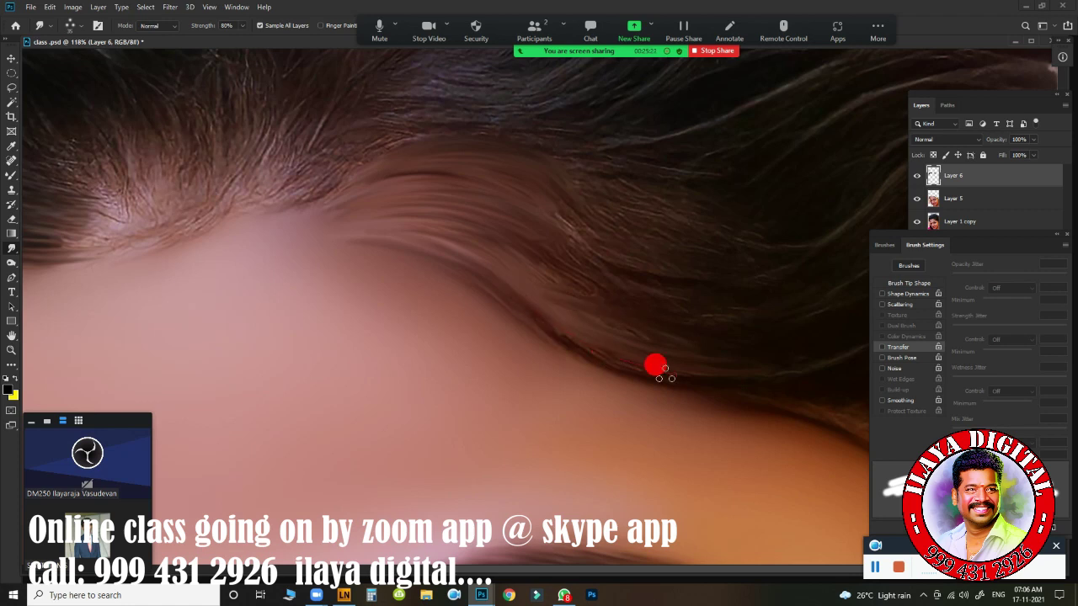
pyautogui.moveTo(498, 292); pyautogui.dragTo(510, 299)
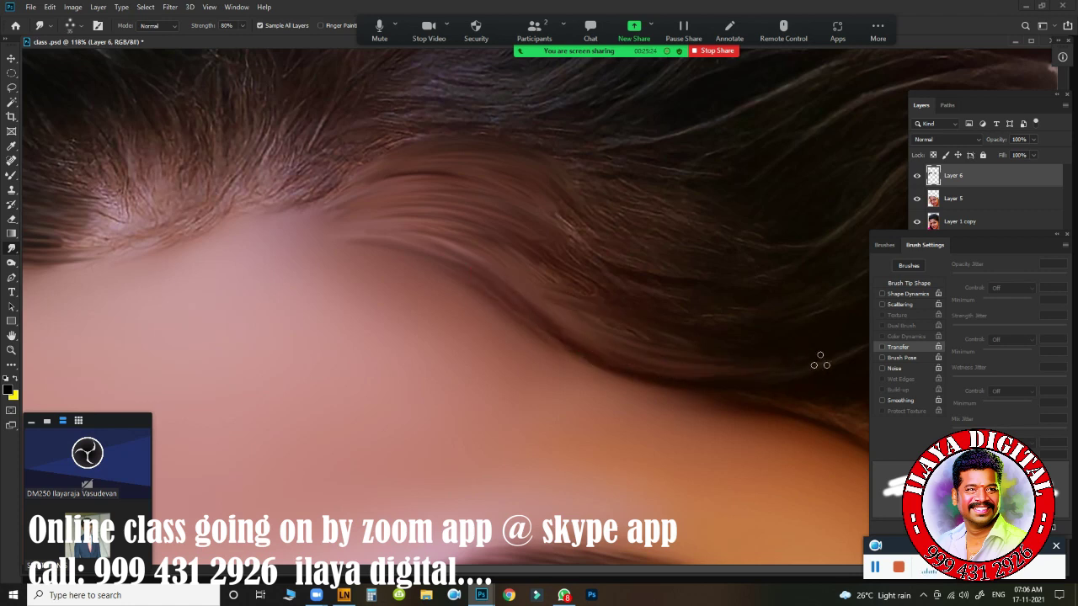
pyautogui.moveTo(592, 361); pyautogui.dragTo(607, 368)
pyautogui.moveTo(393, 242); pyautogui.dragTo(397, 244)
pyautogui.moveTo(693, 378); pyautogui.dragTo(707, 383)
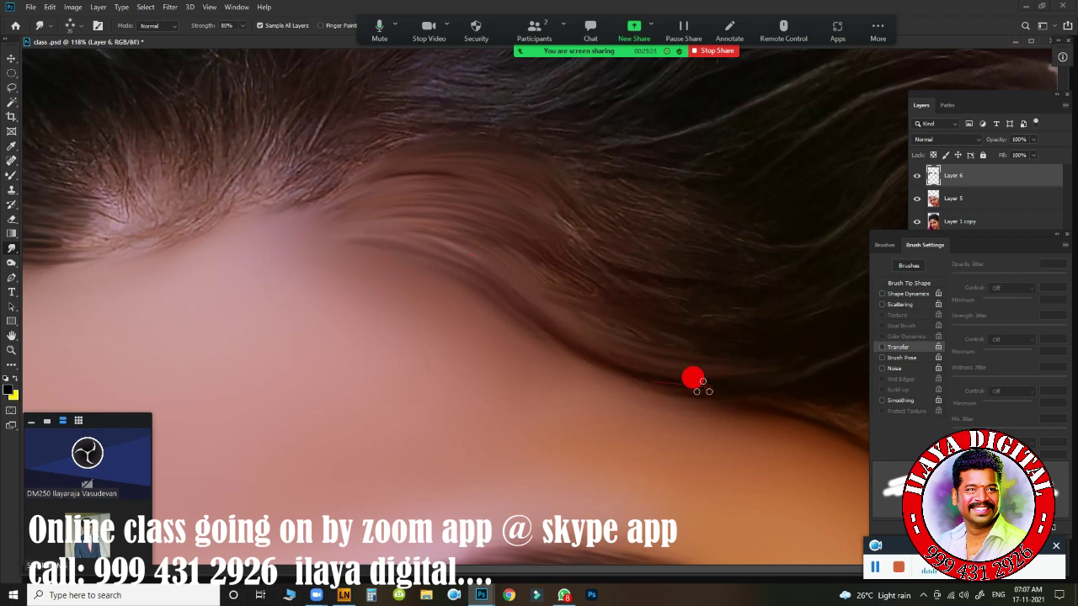
pyautogui.moveTo(567, 301); pyautogui.dragTo(581, 305)
pyautogui.moveTo(791, 335); pyautogui.dragTo(800, 338)
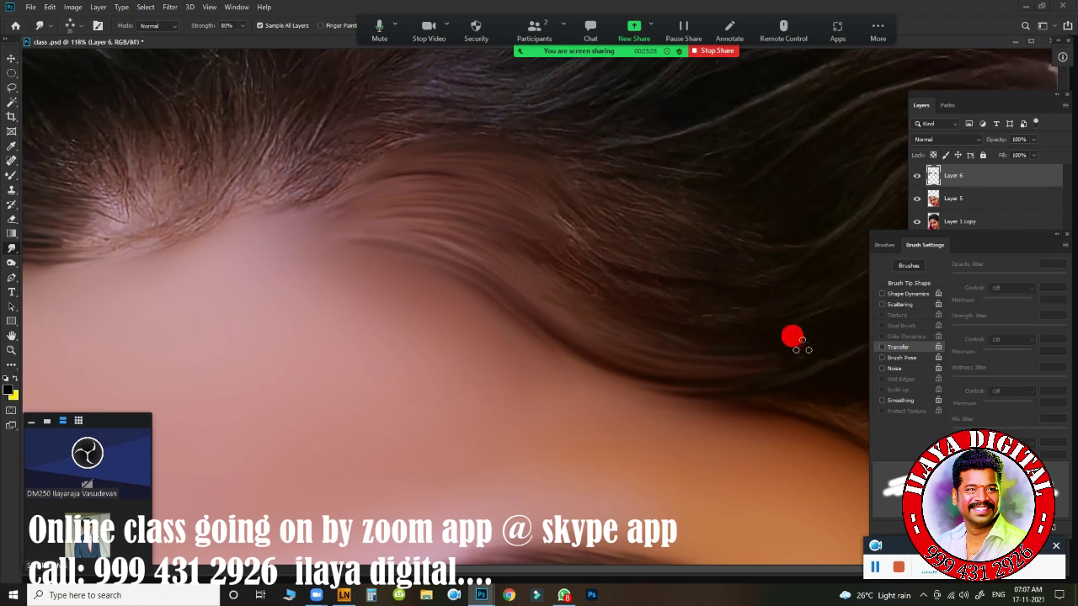
pyautogui.moveTo(669, 342); pyautogui.dragTo(678, 345)
# - Pull fine strands out of the hair edge and touch up small spots
pyautogui.moveTo(598, 305); pyautogui.dragTo(606, 308)
pyautogui.moveTo(736, 322); pyautogui.dragTo(742, 325)
pyautogui.moveTo(577, 273); pyautogui.dragTo(584, 276)
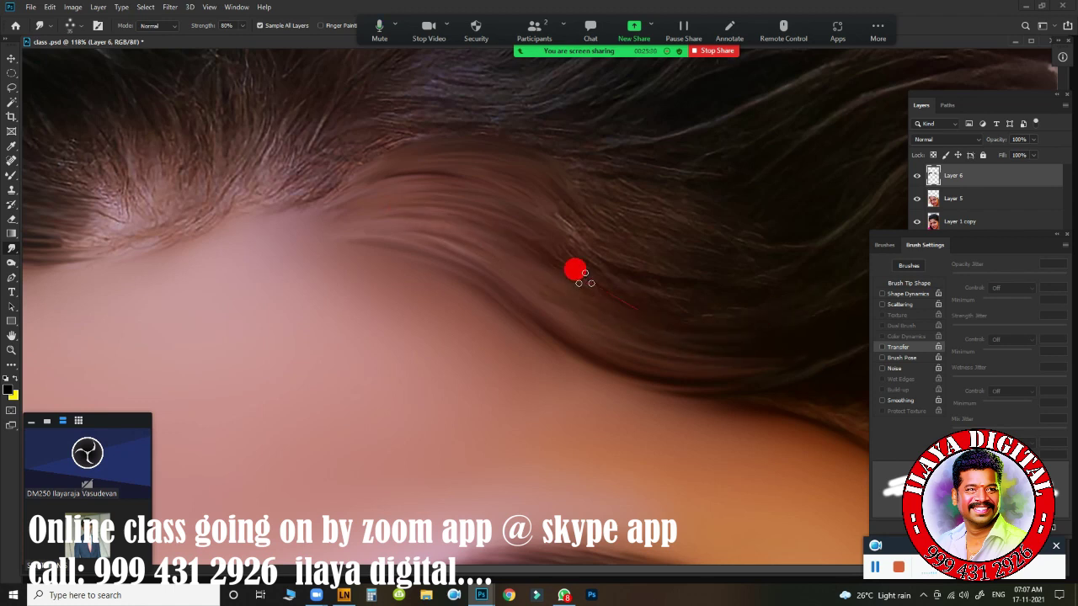
pyautogui.moveTo(534, 243); pyautogui.dragTo(541, 245)
pyautogui.moveTo(682, 305); pyautogui.dragTo(689, 307)
pyautogui.moveTo(813, 273); pyautogui.dragTo(814, 274)
pyautogui.moveTo(739, 299); pyautogui.dragTo(745, 301)
pyautogui.moveTo(574, 247); pyautogui.dragTo(581, 250)
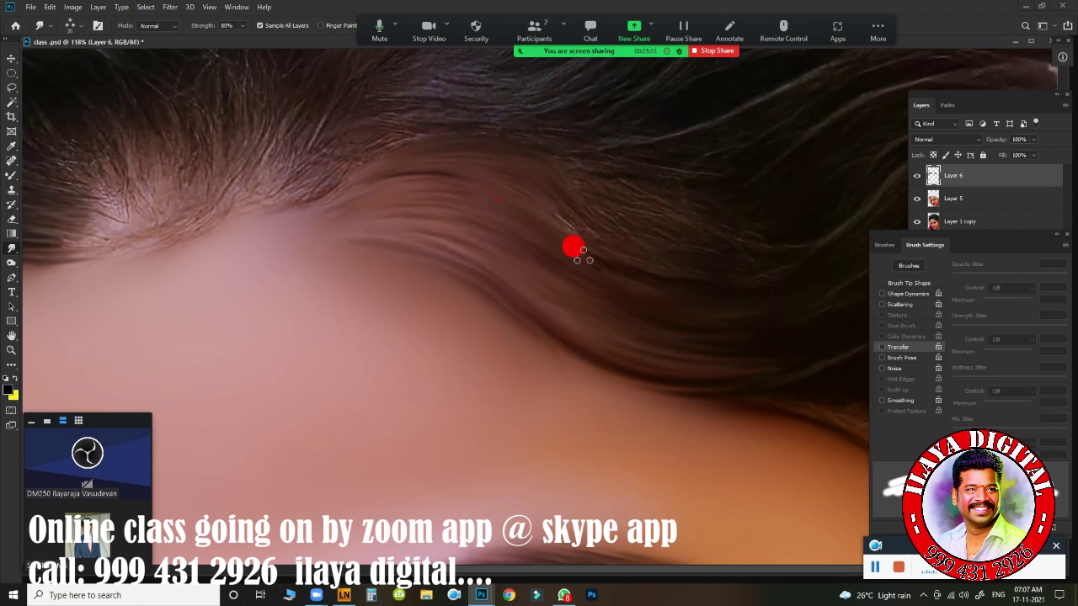
pyautogui.moveTo(730, 267); pyautogui.dragTo(737, 271)
# - Dab small smudges into the hair and the frizzy hairline above the forehead
pyautogui.click(683, 258)
pyautogui.click(782, 240)
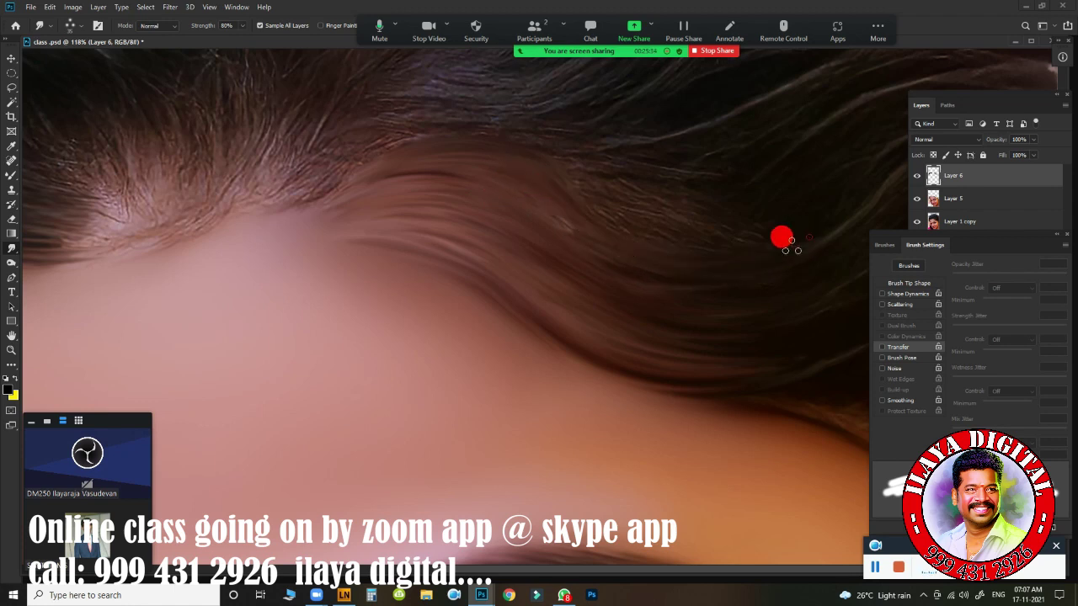
pyautogui.click(625, 227)
pyautogui.click(525, 197)
pyautogui.moveTo(445, 257); pyautogui.dragTo(705, 332)
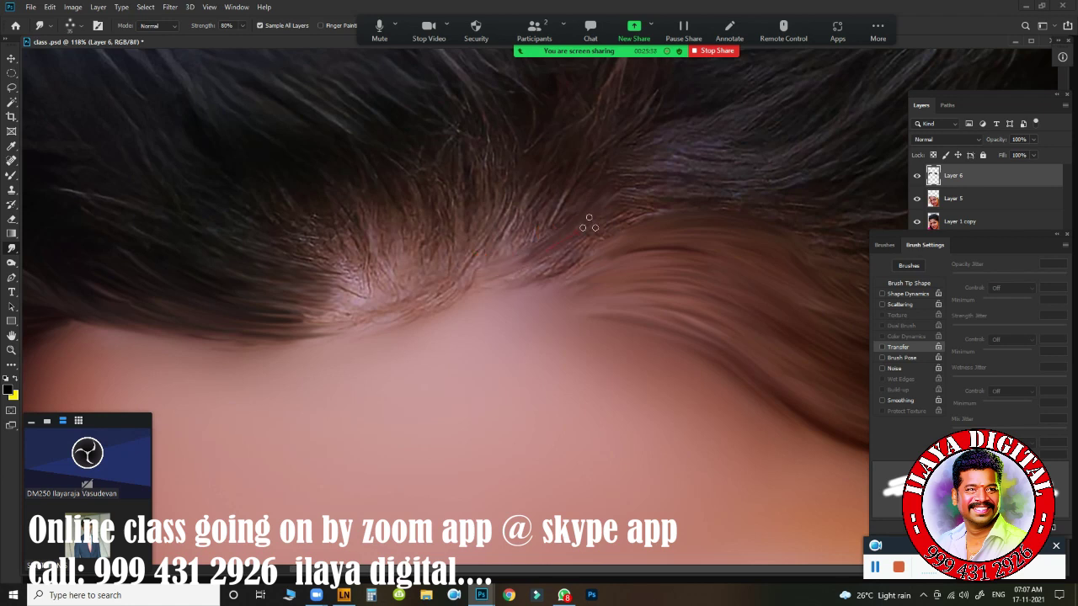
pyautogui.click(522, 268)
pyautogui.click(488, 294)
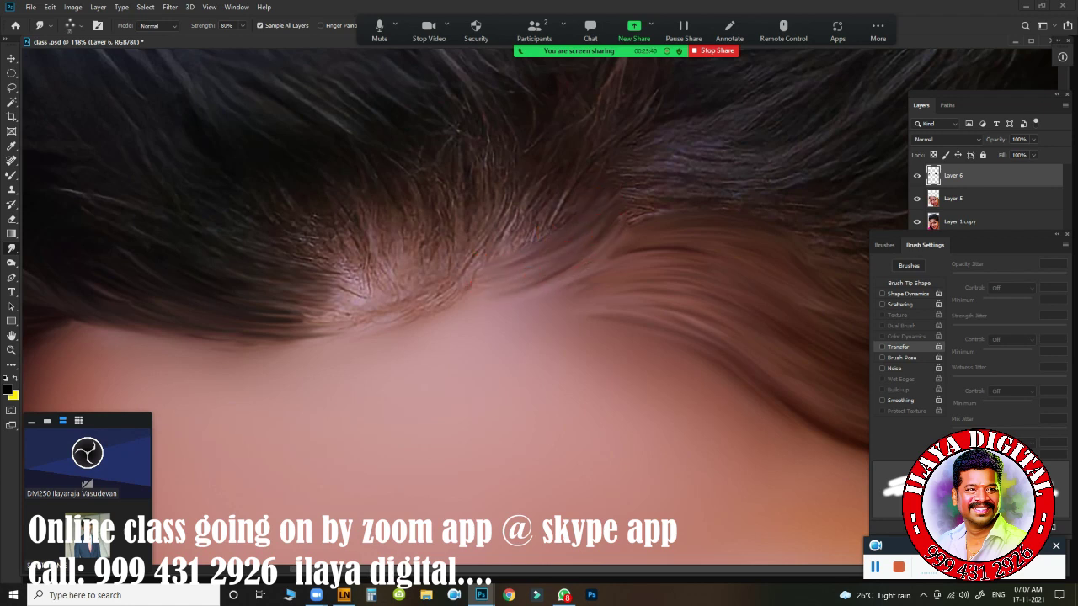
pyautogui.click(635, 197)
pyautogui.click(700, 187)
pyautogui.moveTo(593, 248); pyautogui.dragTo(506, 297)
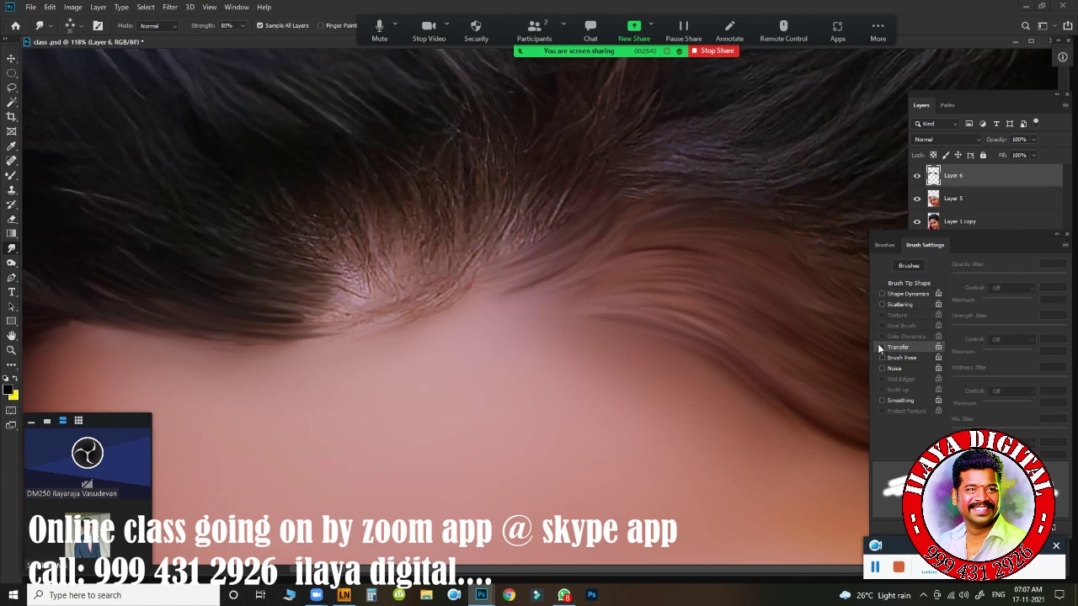
# - Smudge strands above the forehead, re-enable Transfer, and pull strands down into the hairline
pyautogui.moveTo(548, 209); pyautogui.dragTo(518, 225)
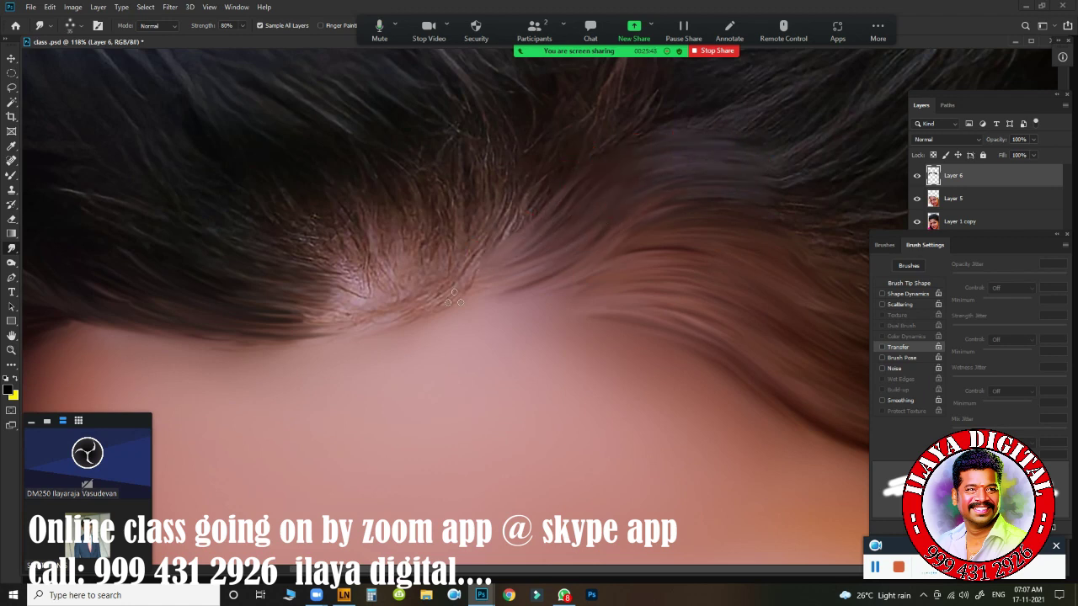
pyautogui.moveTo(506, 234)
pyautogui.mouseDown()
pyautogui.moveTo(534, 138)
pyautogui.moveTo(541, 176)
pyautogui.moveTo(523, 228)
pyautogui.mouseUp()
pyautogui.moveTo(472, 73)
pyautogui.mouseDown()
pyautogui.moveTo(497, 193)
pyautogui.moveTo(505, 82)
pyautogui.moveTo(483, 245)
pyautogui.mouseUp()
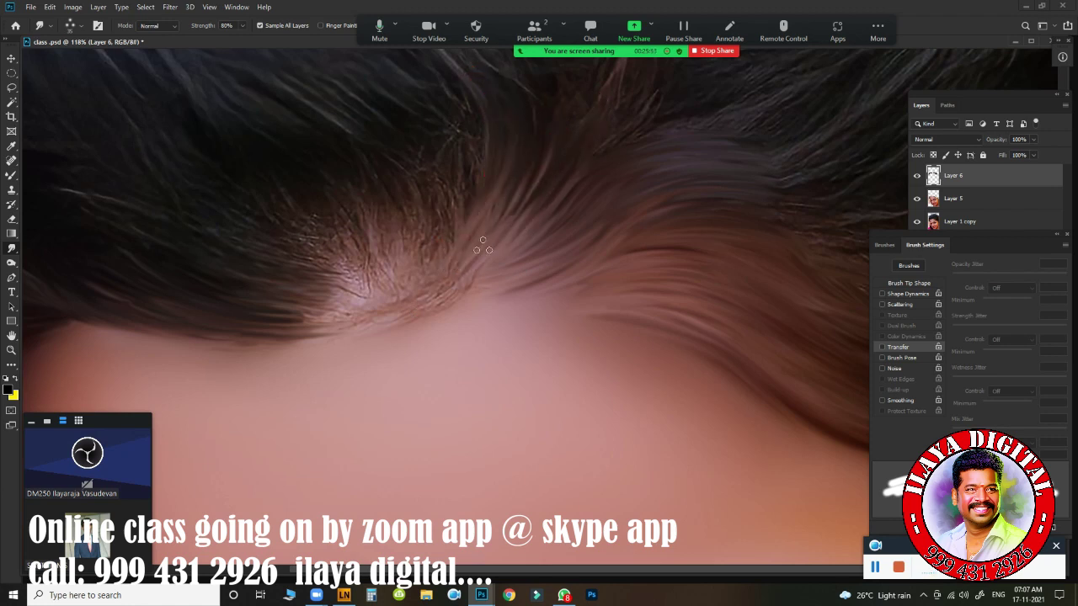
pyautogui.click(883, 347)
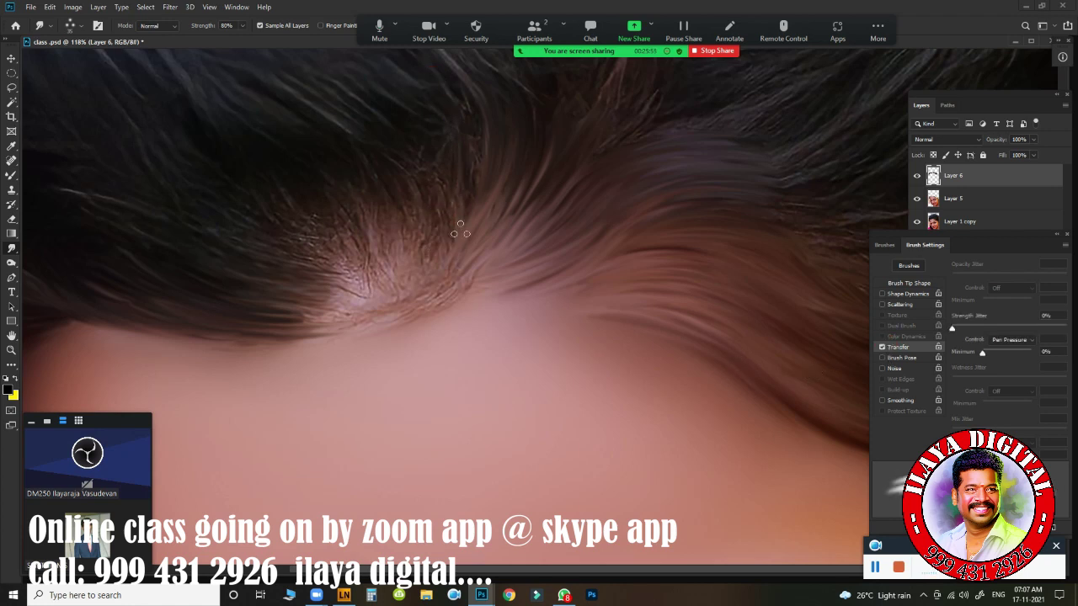
pyautogui.moveTo(434, 64); pyautogui.dragTo(450, 244)
pyautogui.moveTo(434, 69); pyautogui.dragTo(440, 227)
pyautogui.moveTo(416, 92); pyautogui.dragTo(440, 220)
# - Soften the crown hairline by smudging the upper hair down into it
pyautogui.moveTo(430, 140); pyautogui.dragTo(431, 177)
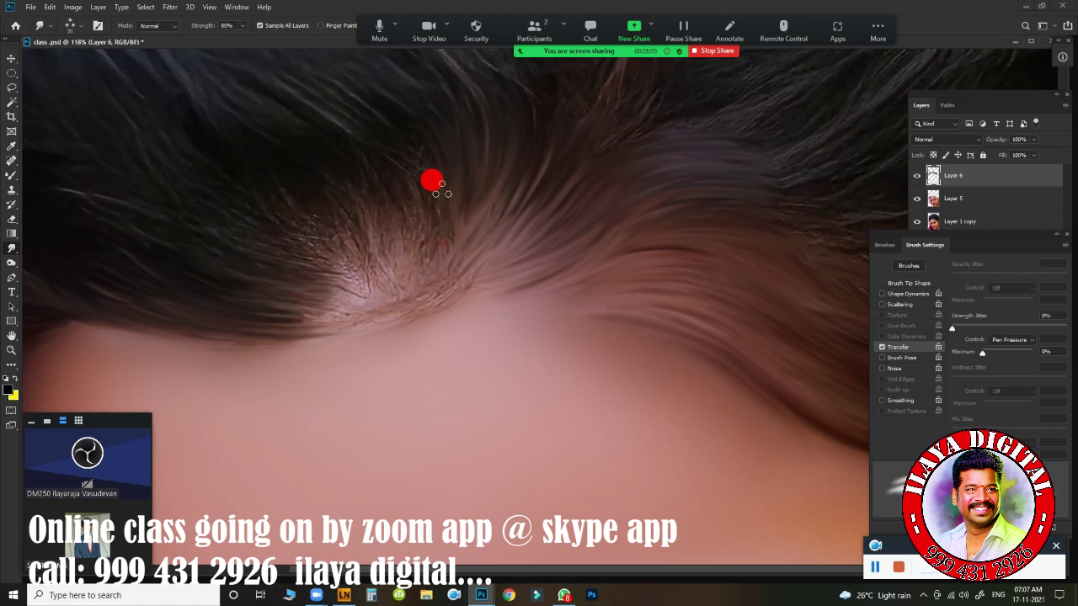
pyautogui.moveTo(369, 106); pyautogui.dragTo(421, 230)
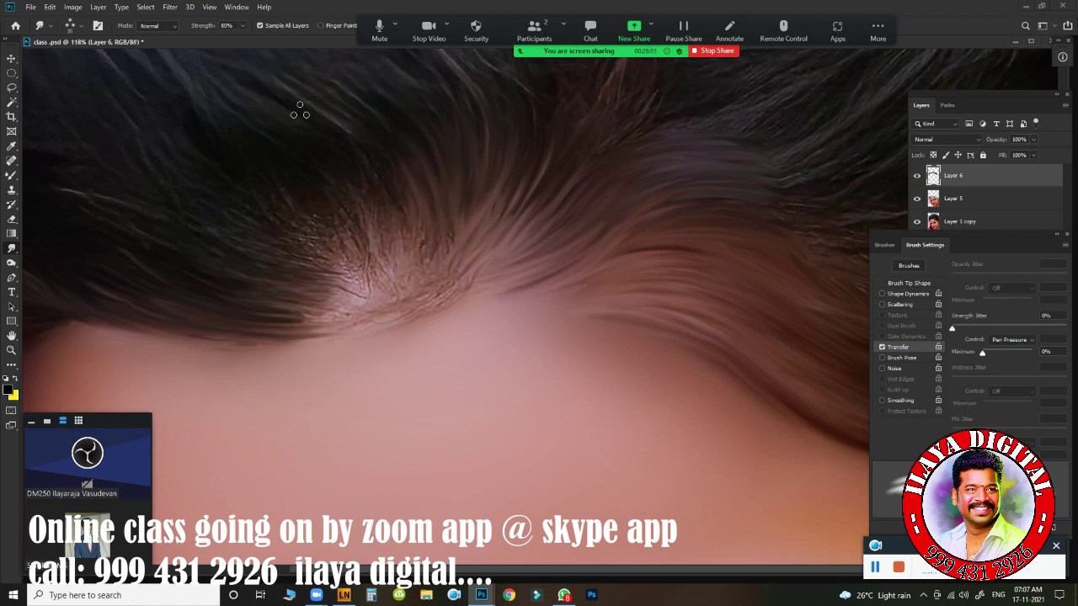
pyautogui.moveTo(305, 118)
pyautogui.mouseDown()
pyautogui.moveTo(395, 247)
pyautogui.moveTo(374, 249)
pyautogui.mouseUp()
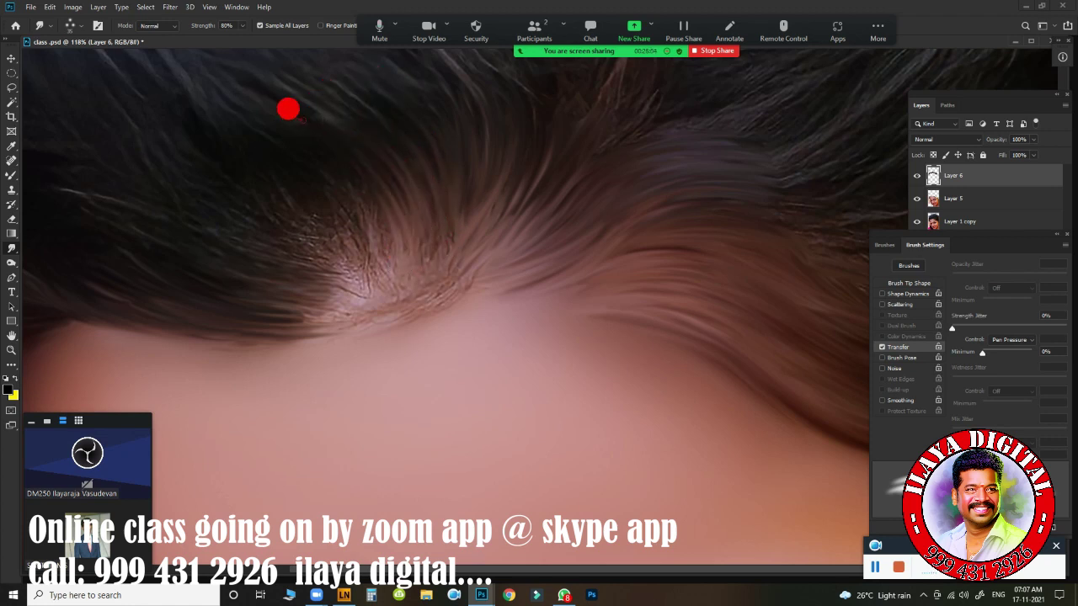
pyautogui.moveTo(284, 116); pyautogui.dragTo(362, 261)
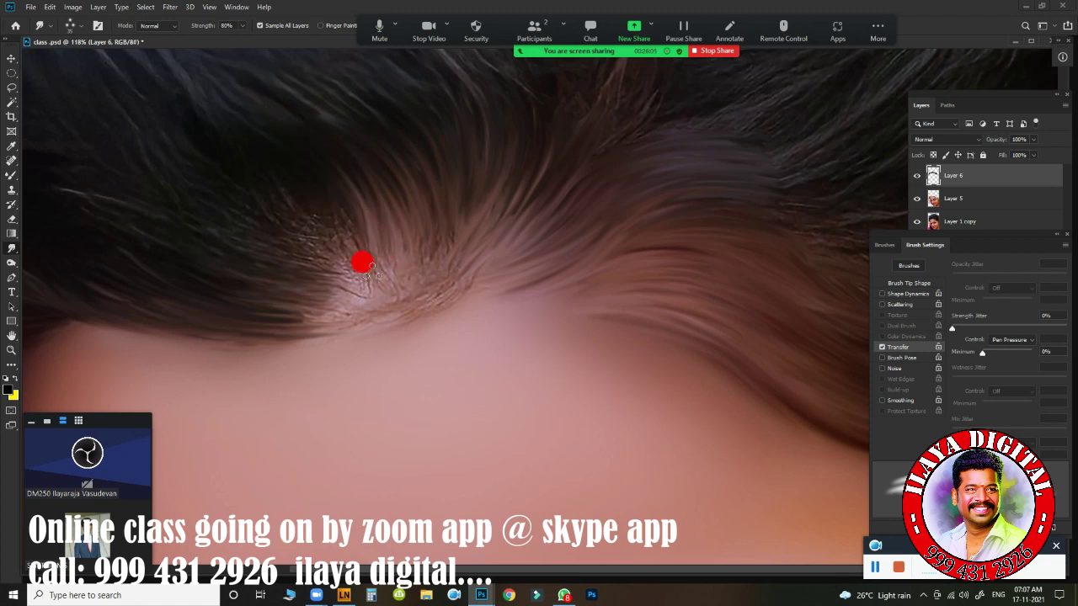
pyautogui.moveTo(253, 135); pyautogui.dragTo(360, 259)
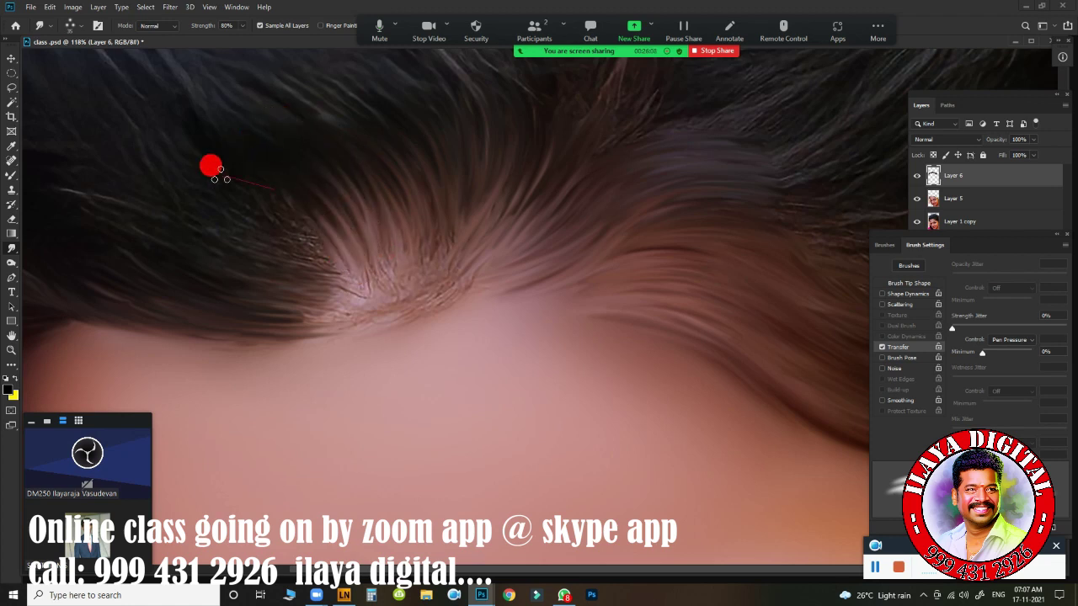
# - Sweep the upper-left hair strands toward the crown hairline and finish the crown strands
pyautogui.moveTo(219, 171)
pyautogui.mouseDown()
pyautogui.moveTo(352, 280)
pyautogui.moveTo(216, 181)
pyautogui.moveTo(313, 246)
pyautogui.moveTo(337, 285)
pyautogui.mouseUp()
pyautogui.moveTo(174, 215); pyautogui.dragTo(346, 287)
pyautogui.moveTo(209, 269)
pyautogui.mouseDown()
pyautogui.moveTo(184, 250)
pyautogui.moveTo(362, 288)
pyautogui.mouseUp()
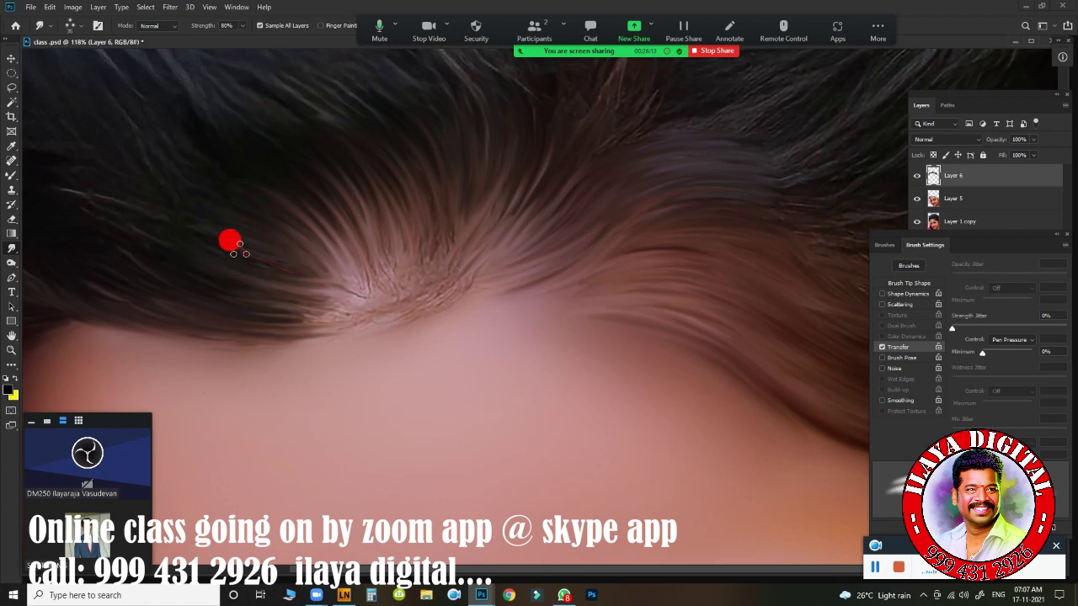
pyautogui.moveTo(186, 203)
pyautogui.mouseDown()
pyautogui.moveTo(316, 292)
pyautogui.moveTo(143, 240)
pyautogui.moveTo(337, 294)
pyautogui.mouseUp()
pyautogui.moveTo(114, 264)
pyautogui.mouseDown()
pyautogui.moveTo(274, 311)
pyautogui.moveTo(421, 297)
pyautogui.mouseUp()
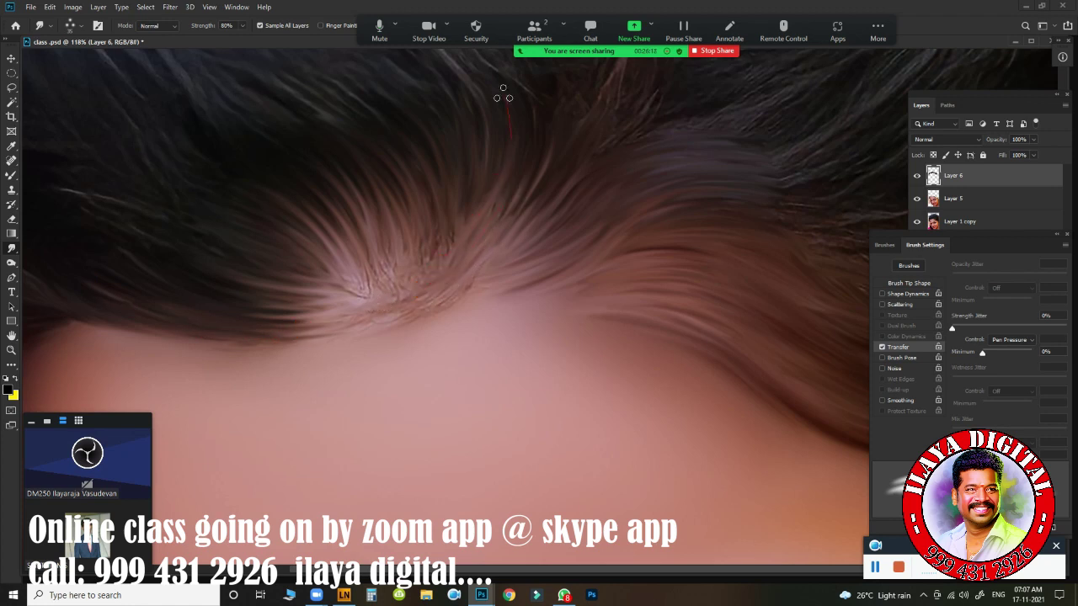
pyautogui.moveTo(453, 236); pyautogui.dragTo(459, 242)
pyautogui.moveTo(436, 173); pyautogui.dragTo(422, 149)
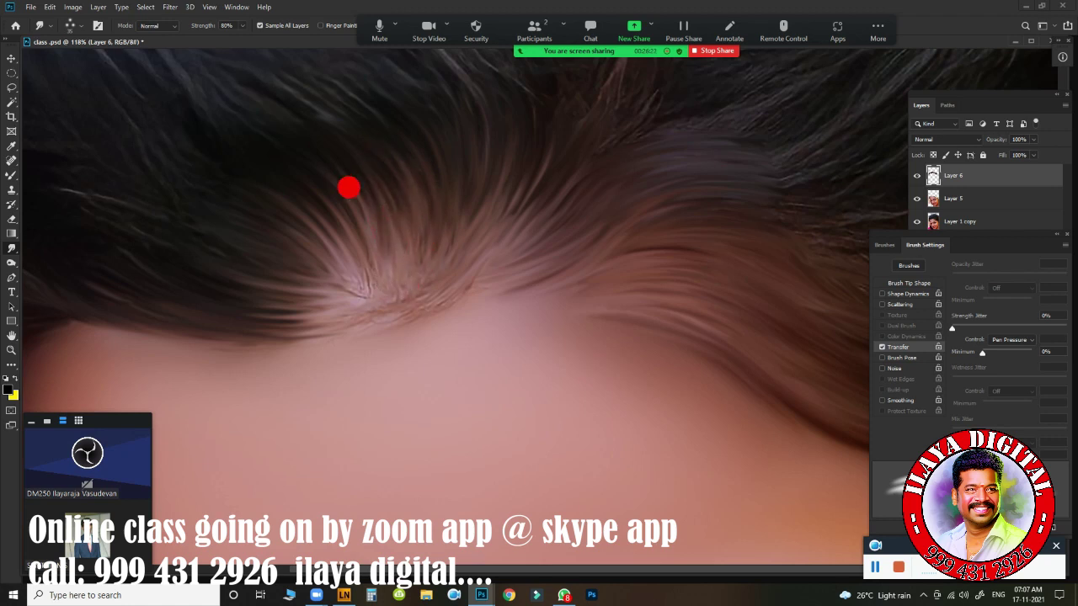
pyautogui.moveTo(391, 240); pyautogui.dragTo(356, 253)
pyautogui.moveTo(556, 371)
pyautogui.mouseDown()
pyautogui.moveTo(512, 360)
pyautogui.moveTo(378, 234)
pyautogui.mouseUp()
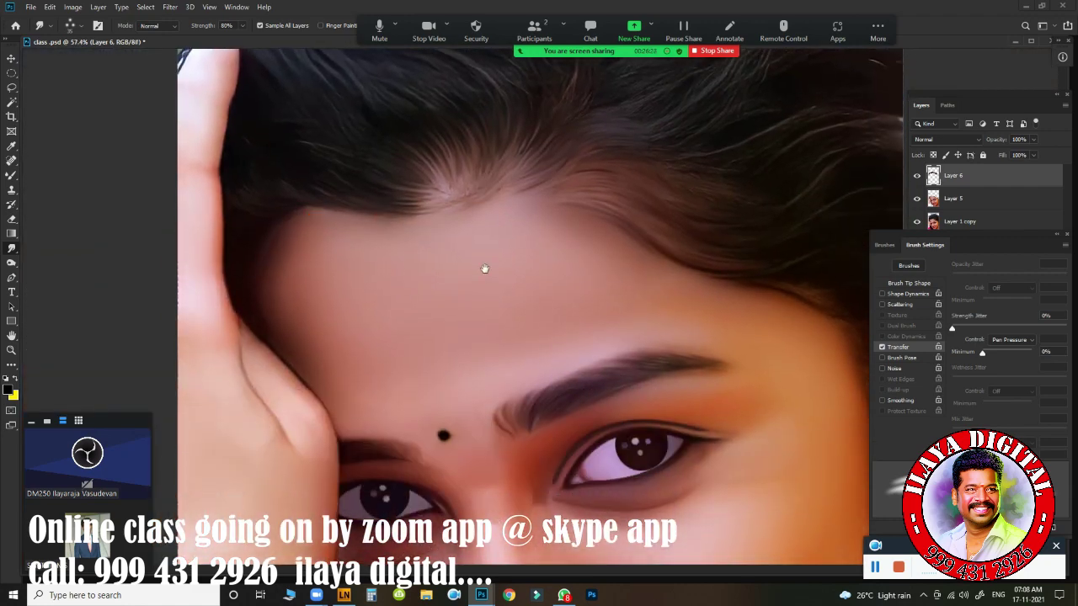
pyautogui.moveTo(664, 342); pyautogui.dragTo(650, 320)
pyautogui.moveTo(724, 330); pyautogui.dragTo(749, 331)
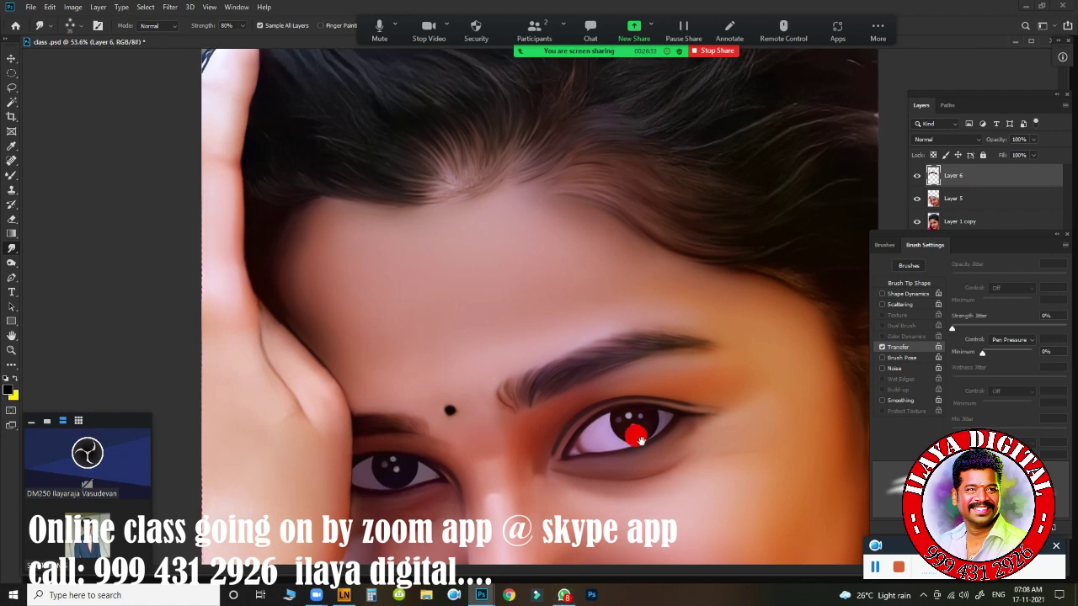
pyautogui.moveTo(630, 433); pyautogui.dragTo(680, 393)
pyautogui.moveTo(758, 390); pyautogui.dragTo(712, 392)
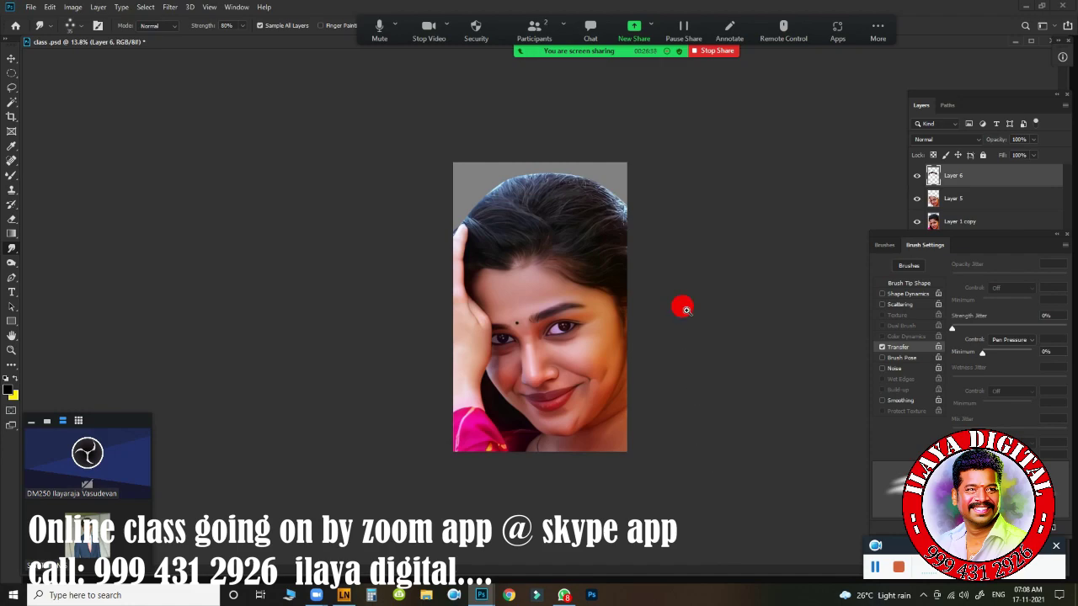
pyautogui.moveTo(686, 310)
pyautogui.mouseDown()
pyautogui.moveTo(792, 331)
pyautogui.moveTo(820, 332)
pyautogui.moveTo(794, 320)
pyautogui.moveTo(872, 318)
pyautogui.moveTo(702, 313)
pyautogui.moveTo(735, 318)
pyautogui.moveTo(781, 289)
pyautogui.mouseUp()
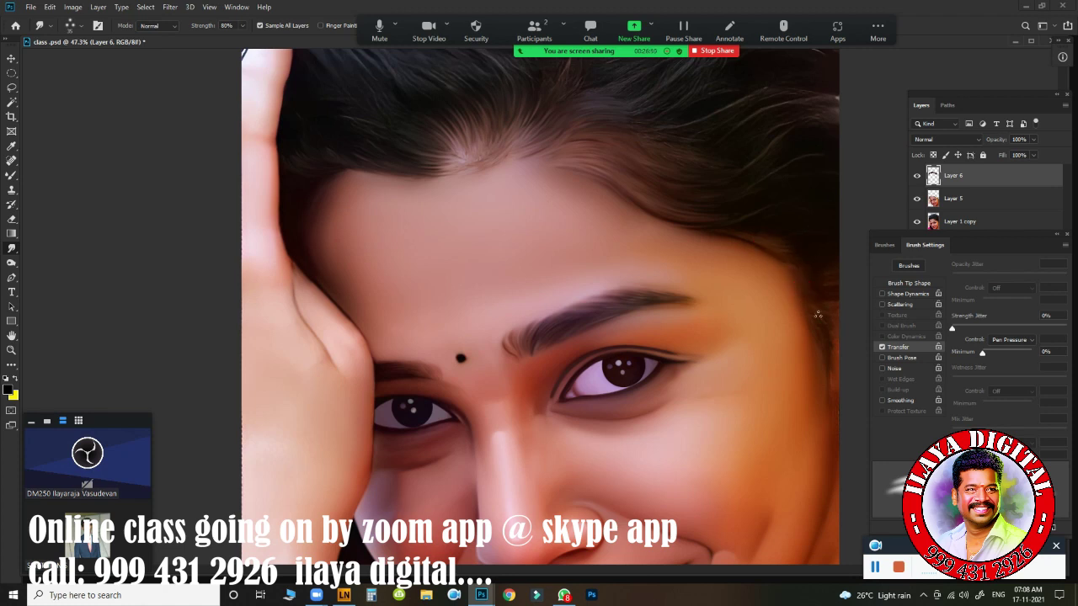
pyautogui.moveTo(828, 340); pyautogui.dragTo(822, 355)
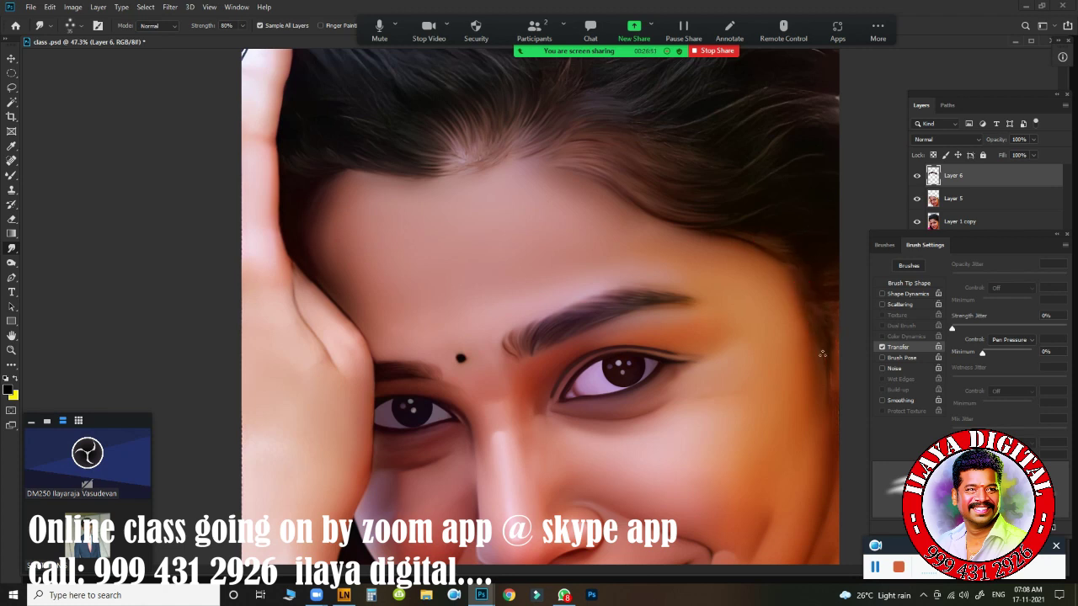
pyautogui.keyDown('ctrl'); pyautogui.keyDown('alt'); pyautogui.click(548, 237); pyautogui.keyUp('alt'); pyautogui.keyUp('ctrl')
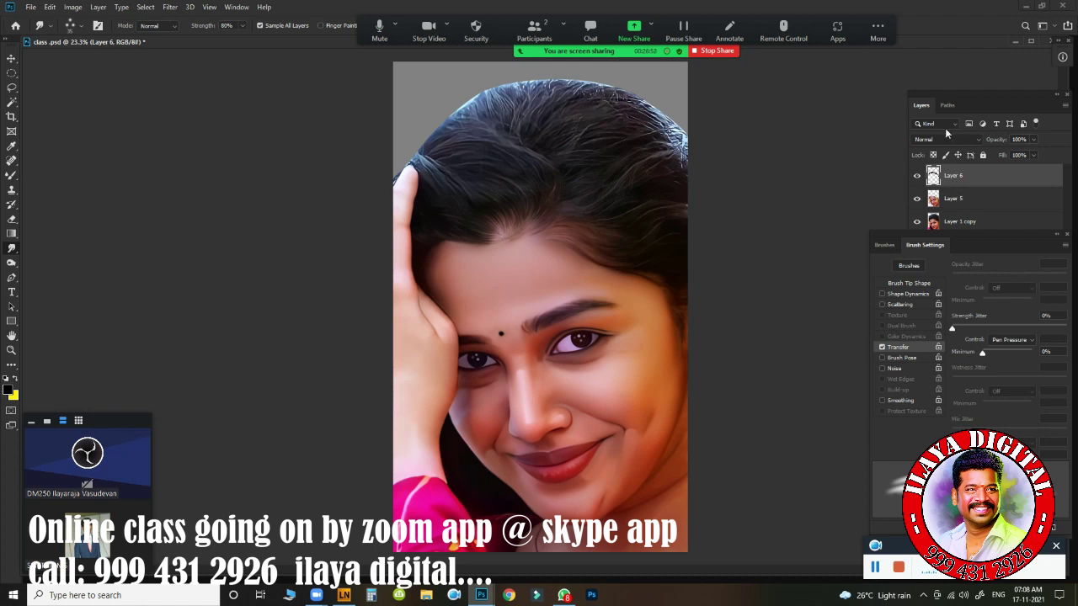
# - Add an empty Layer 7, then merge Layer 1 copy into Layer 6 with Ctrl+E
pyautogui.click(980, 188)
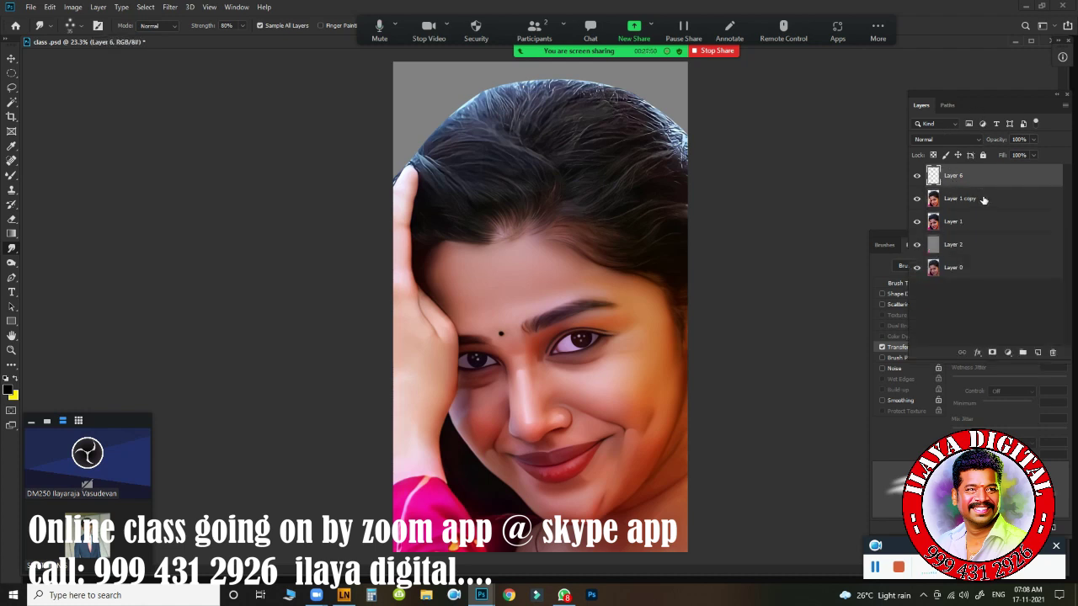
pyautogui.hotkey('ctrl', 'shift', 'n')
pyautogui.press('Return')
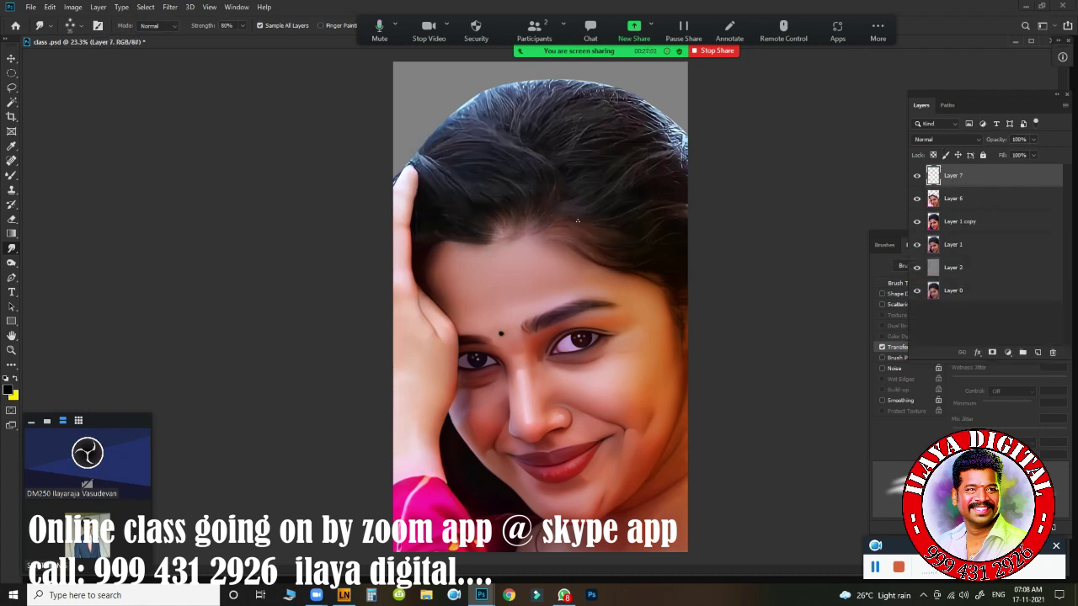
pyautogui.click(972, 203)
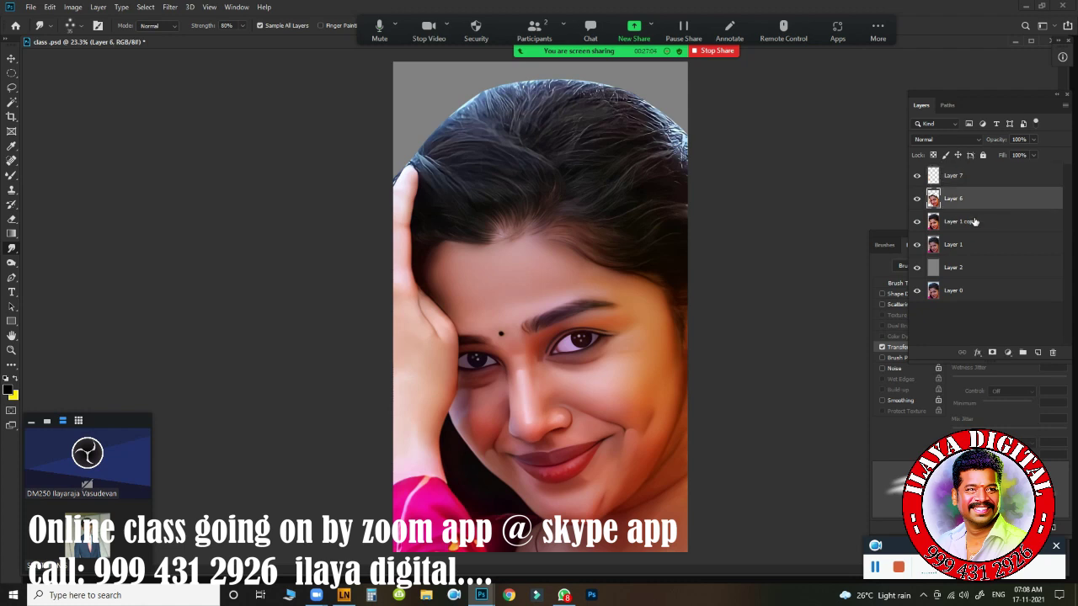
pyautogui.keyDown('shift'); pyautogui.click(967, 224); pyautogui.keyUp('shift')
pyautogui.hotkey('ctrl', 'e')
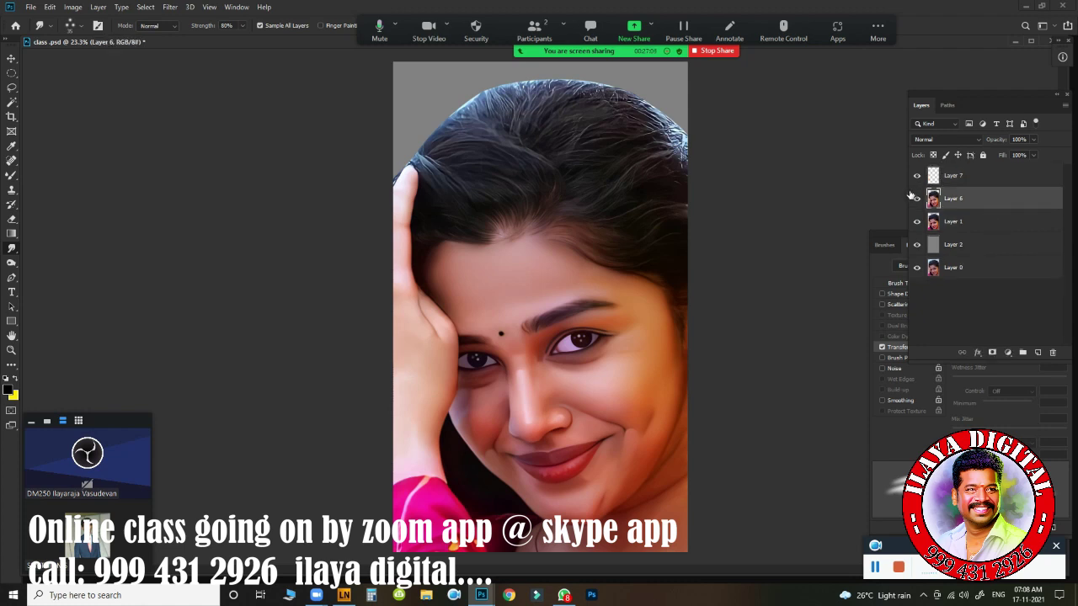
# - Toggle Layer 6 to compare the merge, then select Layers 7 and 6 together
pyautogui.click(917, 198)
pyautogui.click(917, 200)
pyautogui.moveTo(547, 249); pyautogui.dragTo(434, 324)
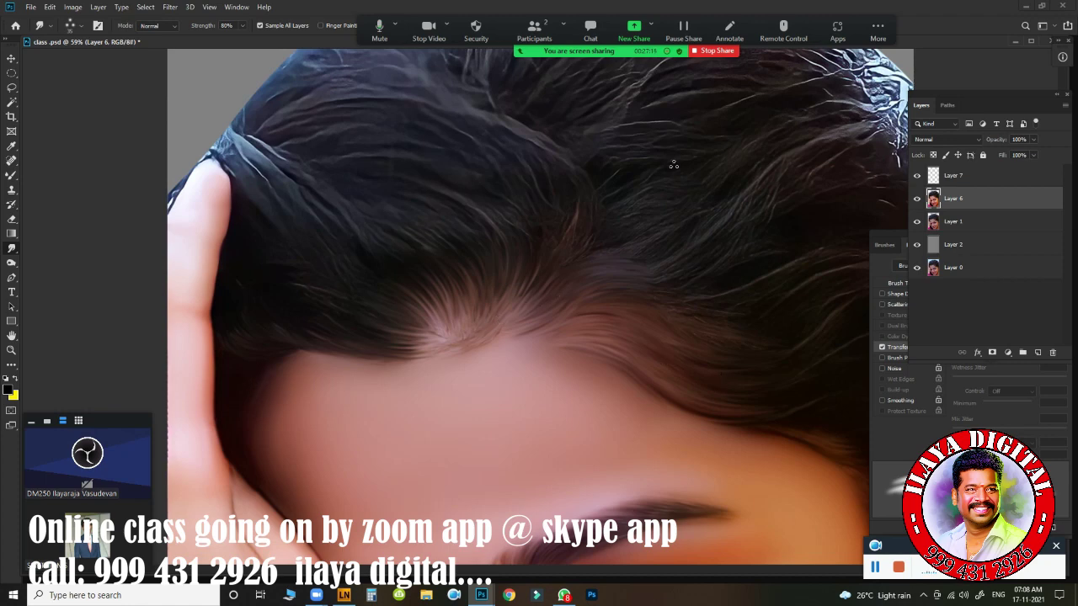
pyautogui.hotkey('ctrl', '0')
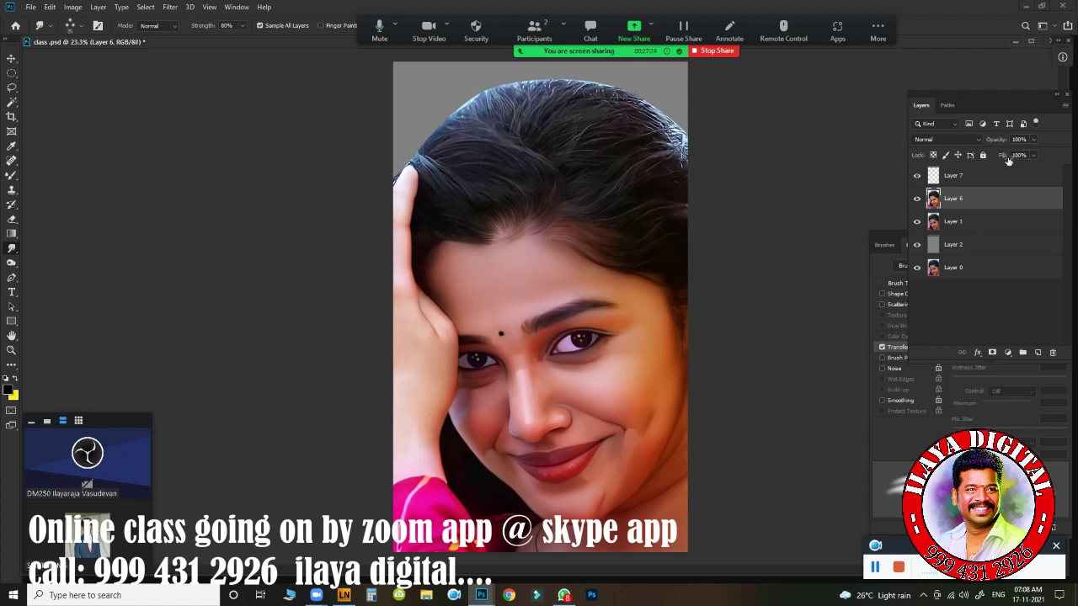
pyautogui.click(996, 175)
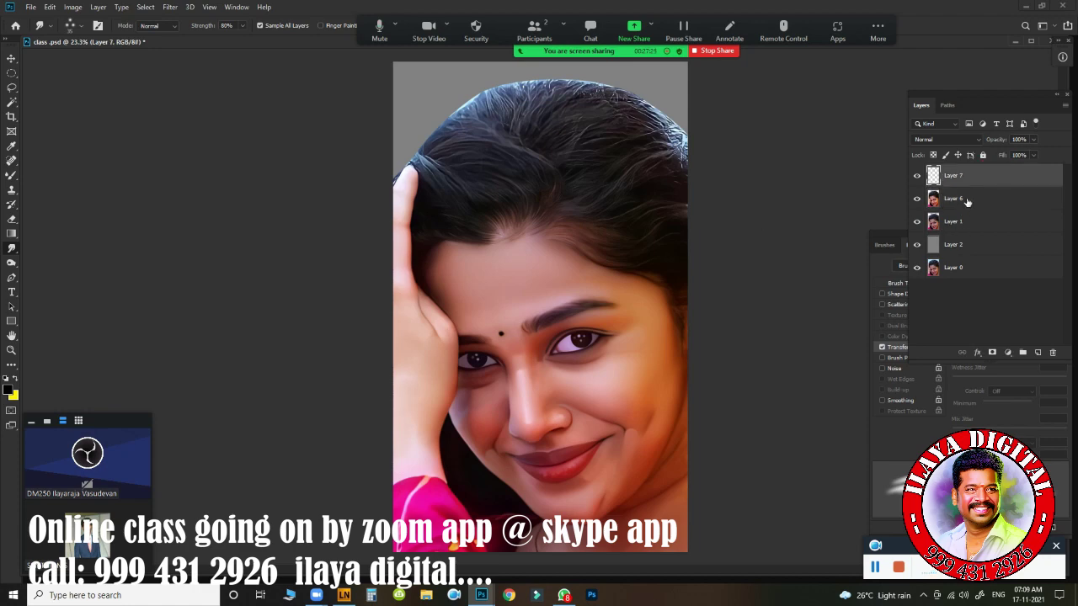
pyautogui.keyDown('shift'); pyautogui.click(992, 202); pyautogui.keyUp('shift')
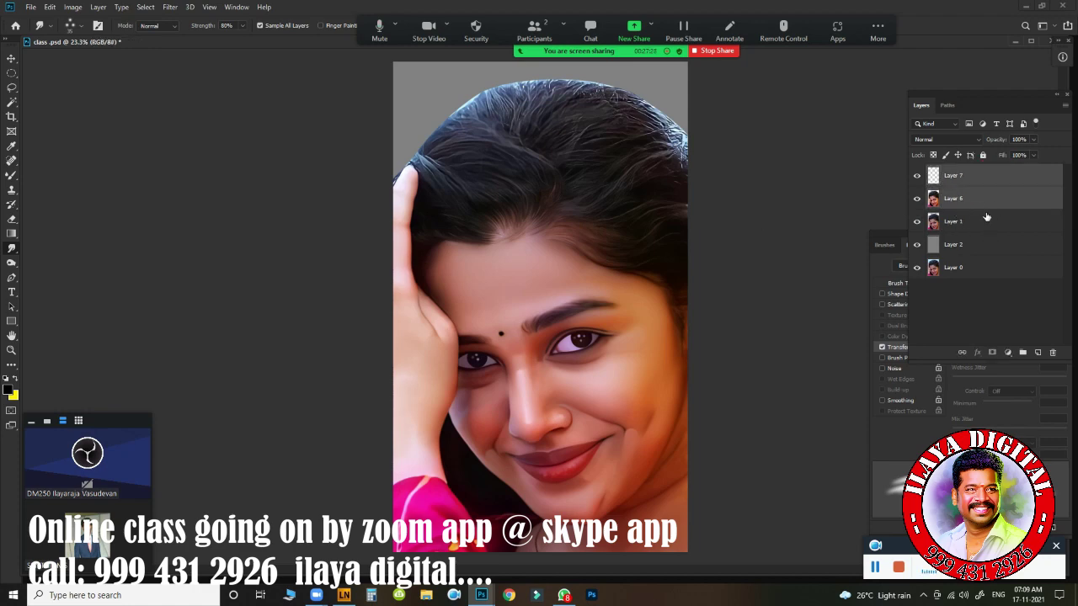
pyautogui.scroll(3, 567, 238)
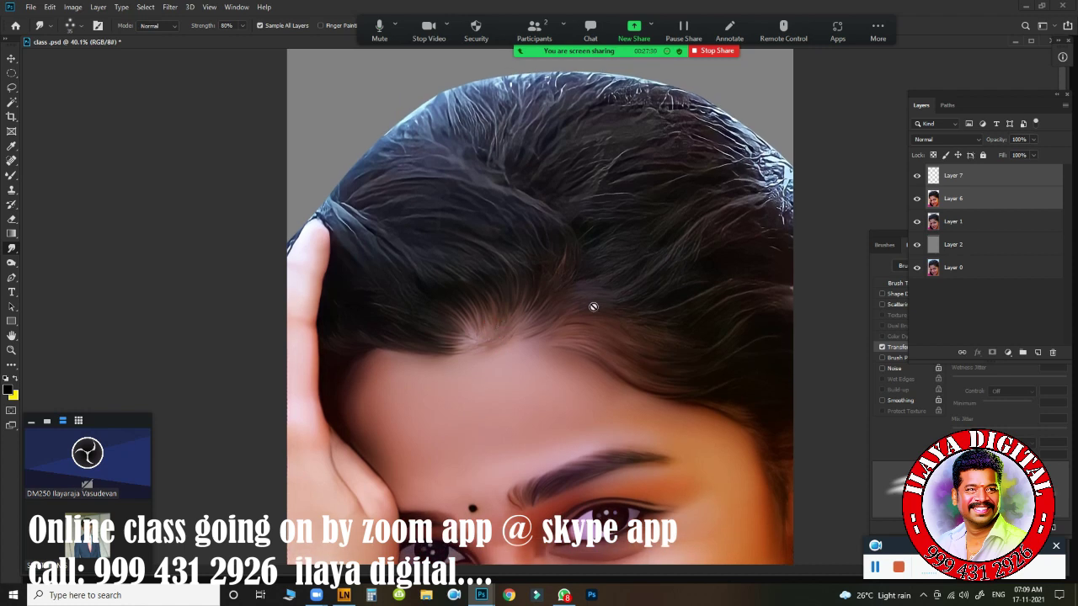
# - Lasso the hair and hand along the hairline and feather the selection
pyautogui.press('l')
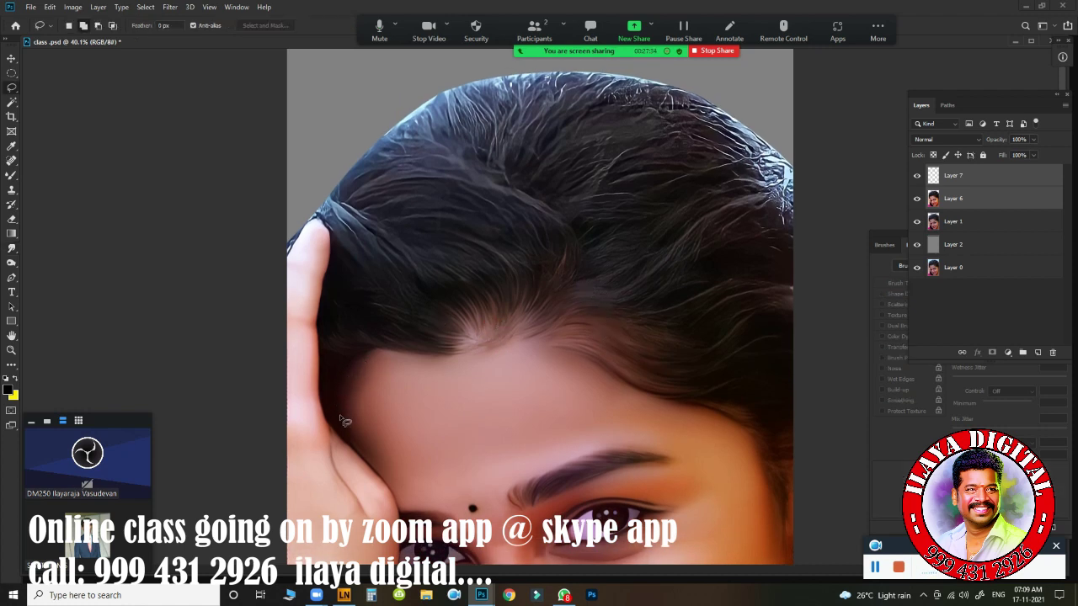
pyautogui.moveTo(337, 429)
pyautogui.mouseDown()
pyautogui.moveTo(516, 326)
pyautogui.moveTo(765, 454)
pyautogui.moveTo(871, 342)
pyautogui.moveTo(678, 67)
pyautogui.moveTo(298, 94)
pyautogui.moveTo(299, 180)
pyautogui.moveTo(264, 248)
pyautogui.moveTo(279, 255)
pyautogui.moveTo(328, 222)
pyautogui.moveTo(321, 288)
pyautogui.mouseUp()
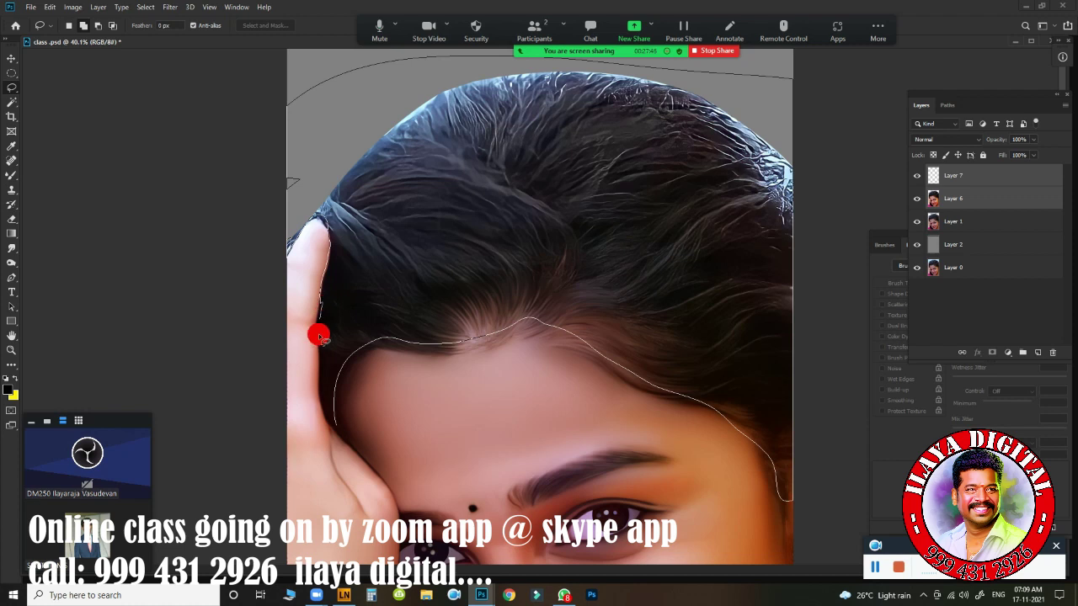
pyautogui.moveTo(323, 304); pyautogui.dragTo(333, 406)
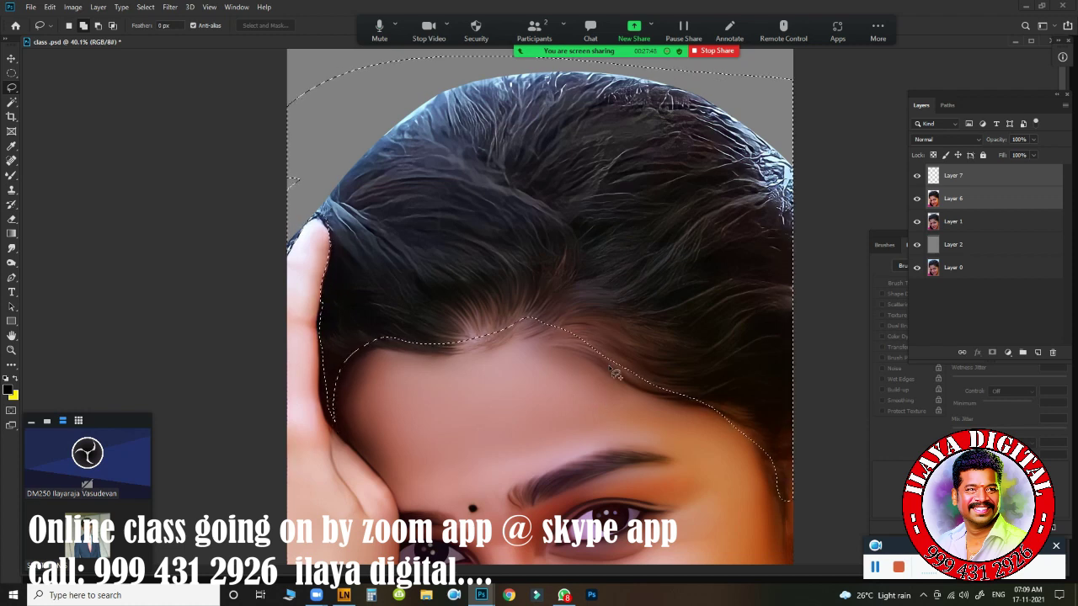
pyautogui.hotkey('shift', 'F6')
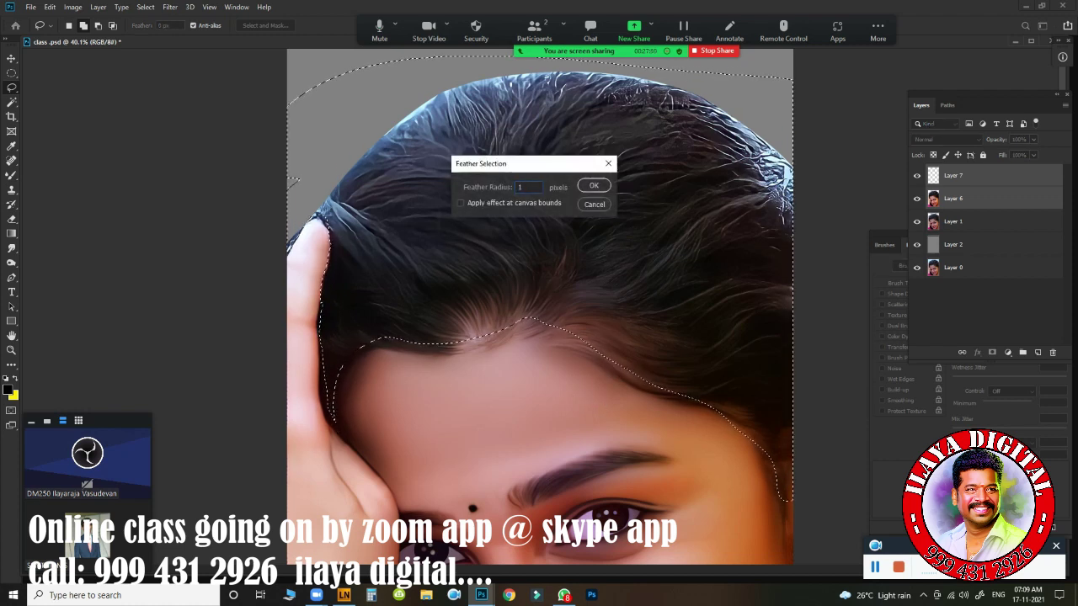
pyautogui.press('Return')
# - Copy the feathered hair selection from Layer 6 onto a new layer
pyautogui.hotkey('ctrl', 'j')
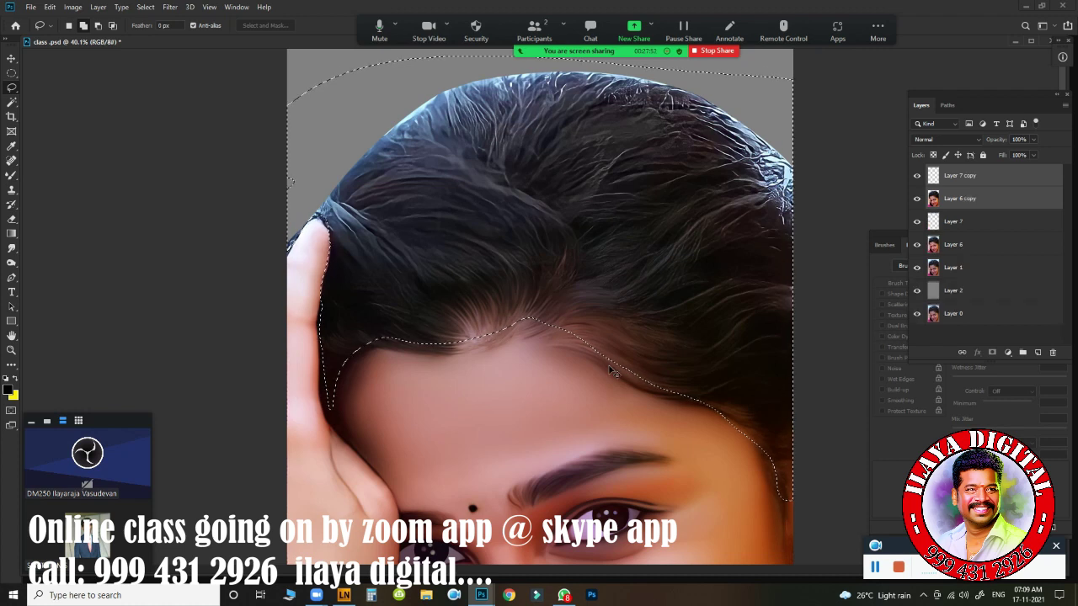
pyautogui.hotkey('ctrl', 'z')
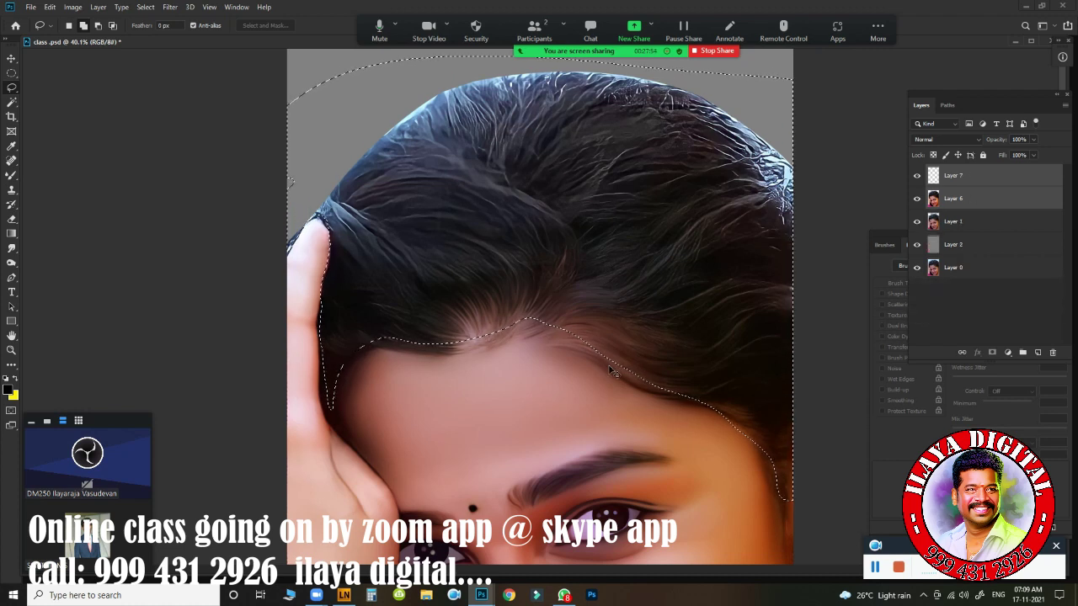
pyautogui.click(968, 202)
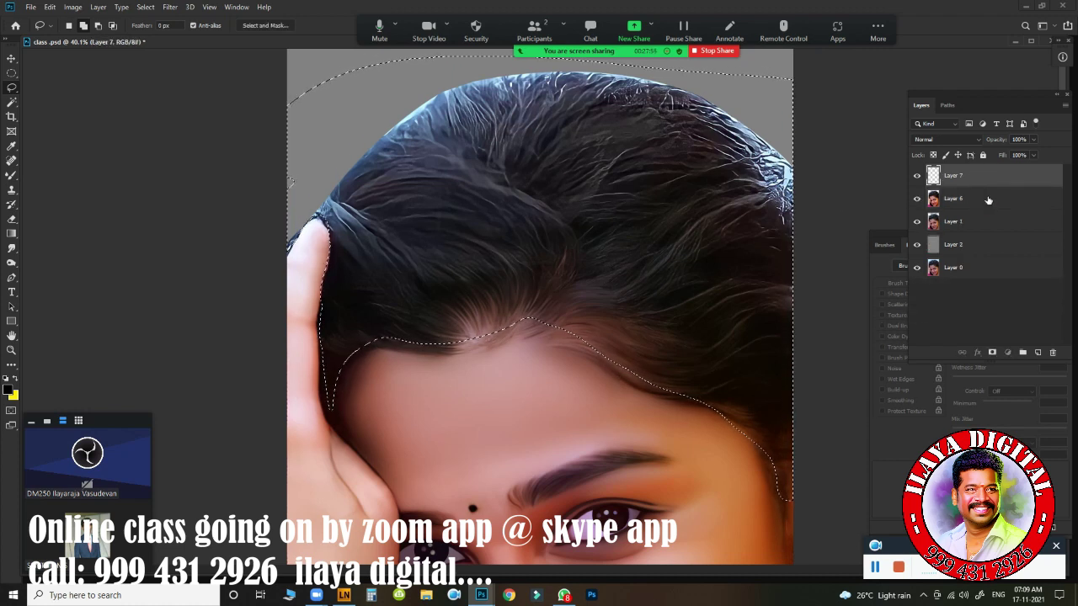
pyautogui.hotkey('ctrl', 'j')
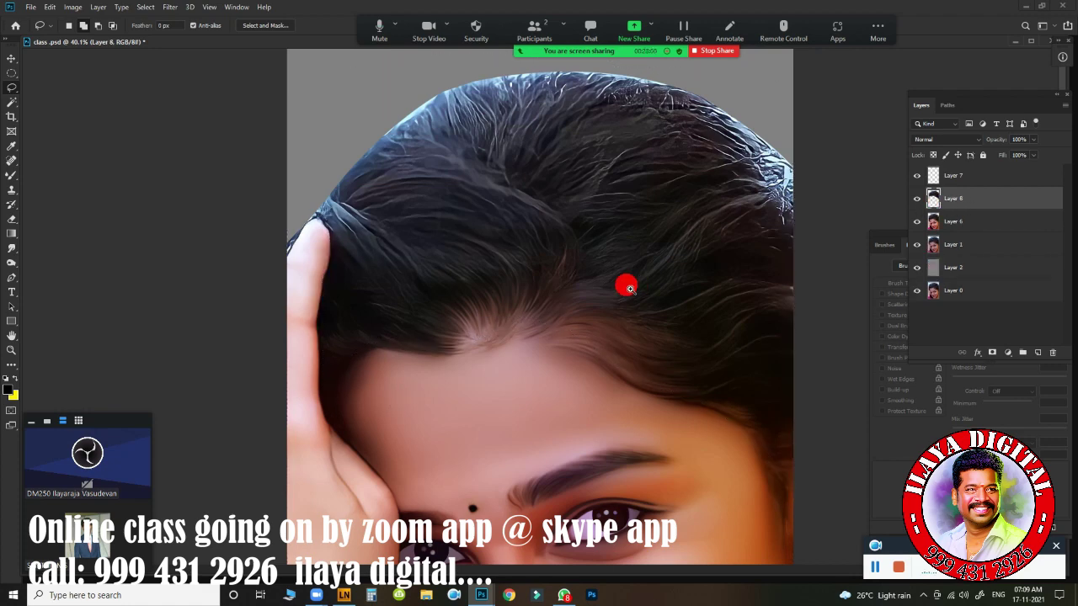
pyautogui.scroll(-3, 623, 286)
pyautogui.scroll(3, 587, 224)
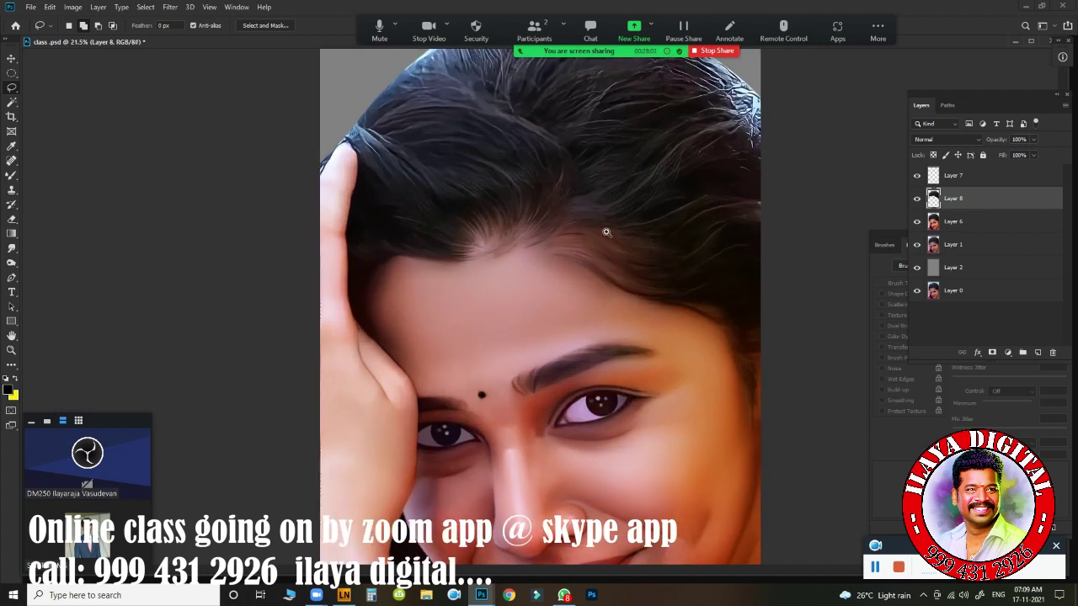
# - Burn the hair along the left hairline darker with an enlarged brush, limited to Layer 8's shape
pyautogui.press('o')
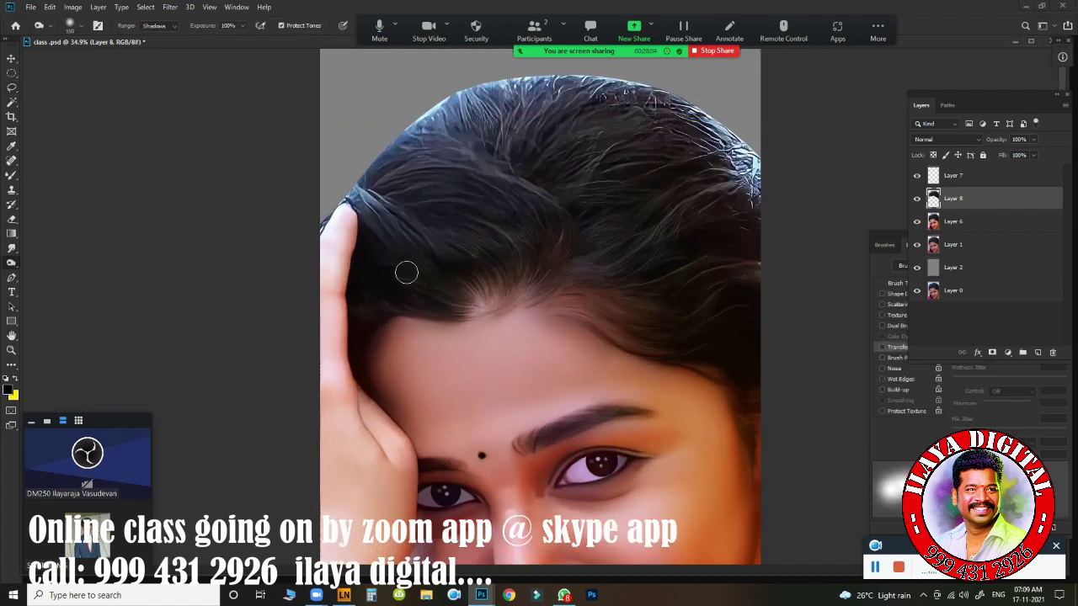
pyautogui.press(']')
pyautogui.press(']')
pyautogui.press(']')
pyautogui.keyDown('ctrl'); pyautogui.click(934, 198); pyautogui.keyUp('ctrl')
pyautogui.moveTo(446, 241)
pyautogui.mouseDown()
pyautogui.moveTo(498, 245)
pyautogui.moveTo(741, 409)
pyautogui.moveTo(680, 133)
pyautogui.moveTo(607, 256)
pyautogui.moveTo(554, 238)
pyautogui.moveTo(762, 472)
pyautogui.moveTo(727, 197)
pyautogui.moveTo(414, 166)
pyautogui.moveTo(517, 126)
pyautogui.mouseUp()
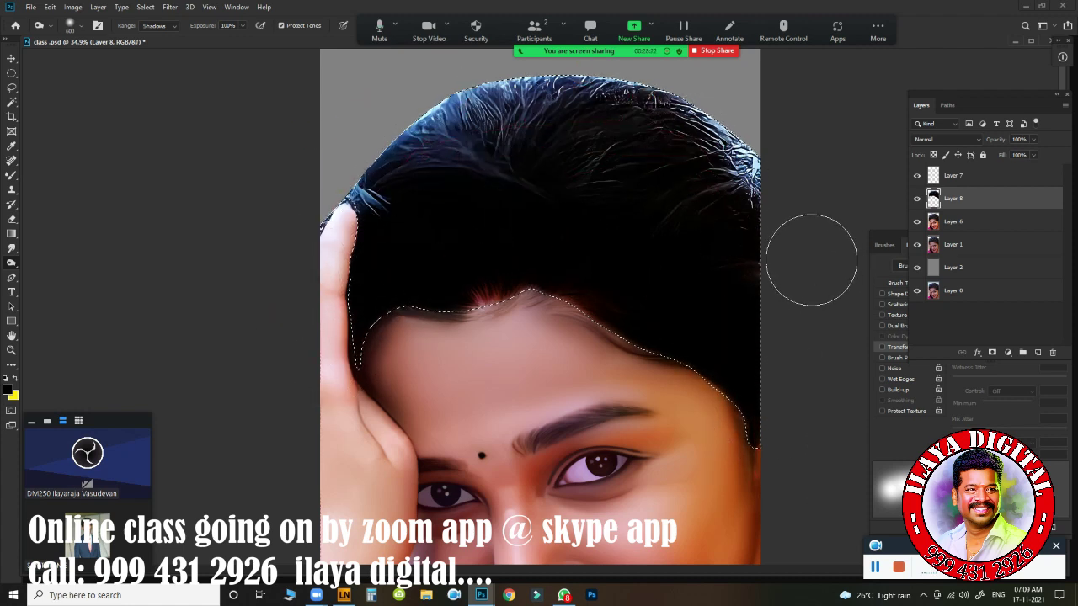
pyautogui.hotkey('ctrl', 'd')
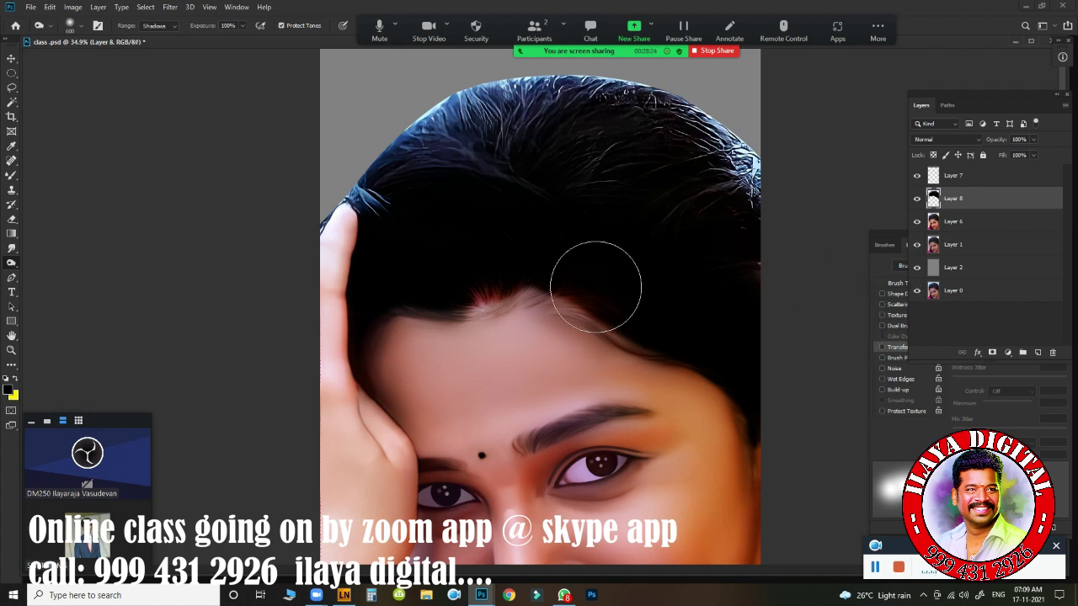
pyautogui.hotkey('ctrl', 'u')
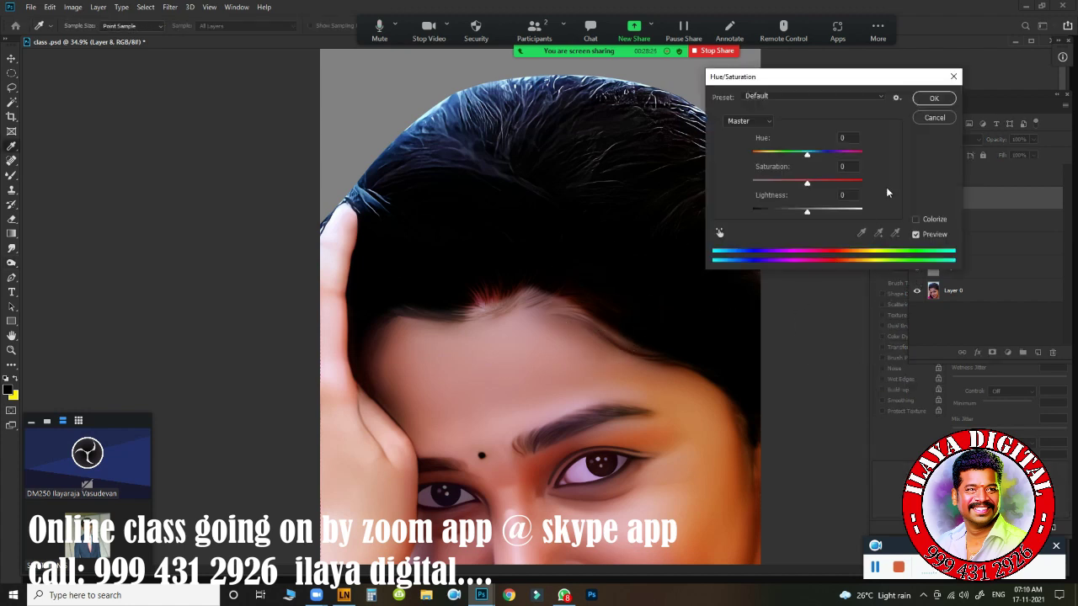
# - Lasso the top of the head, try darkening it to black, then undo
pyautogui.click(935, 118)
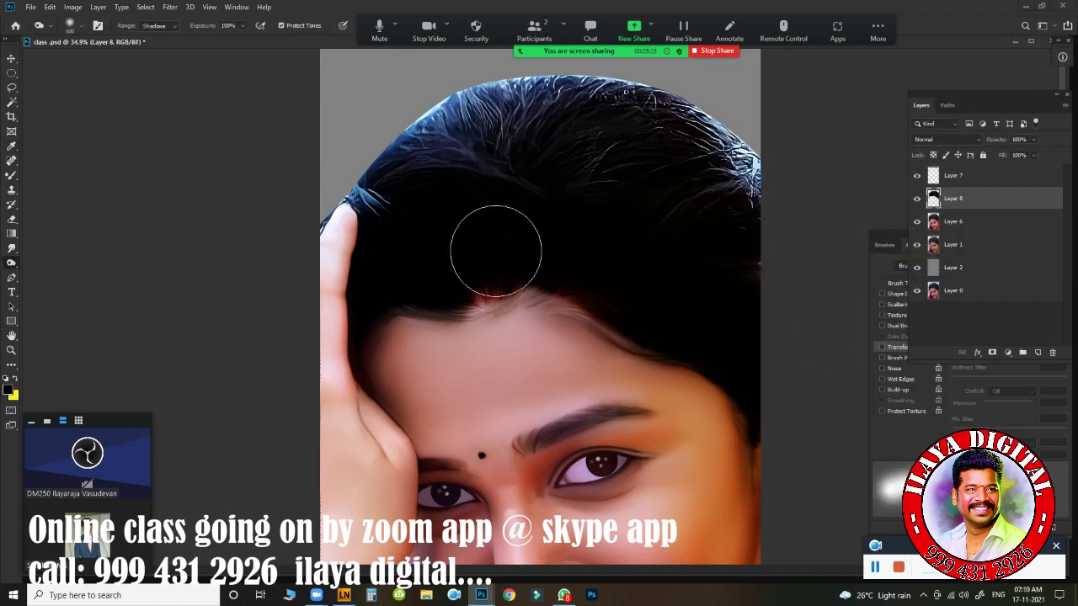
pyautogui.press('l')
pyautogui.moveTo(501, 220); pyautogui.dragTo(564, 263)
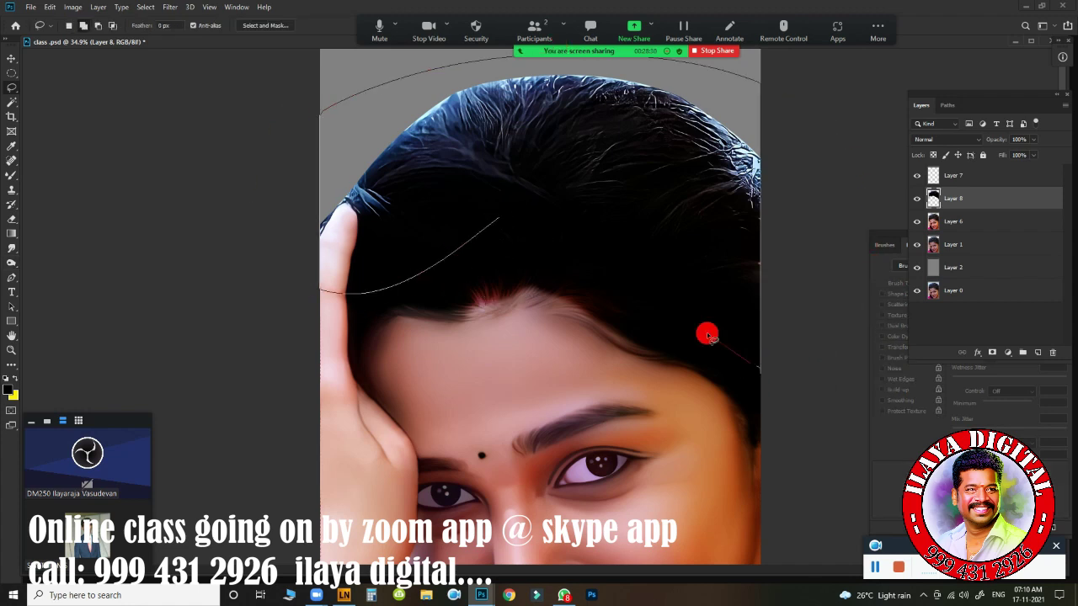
pyautogui.hotkey('ctrl', 'u')
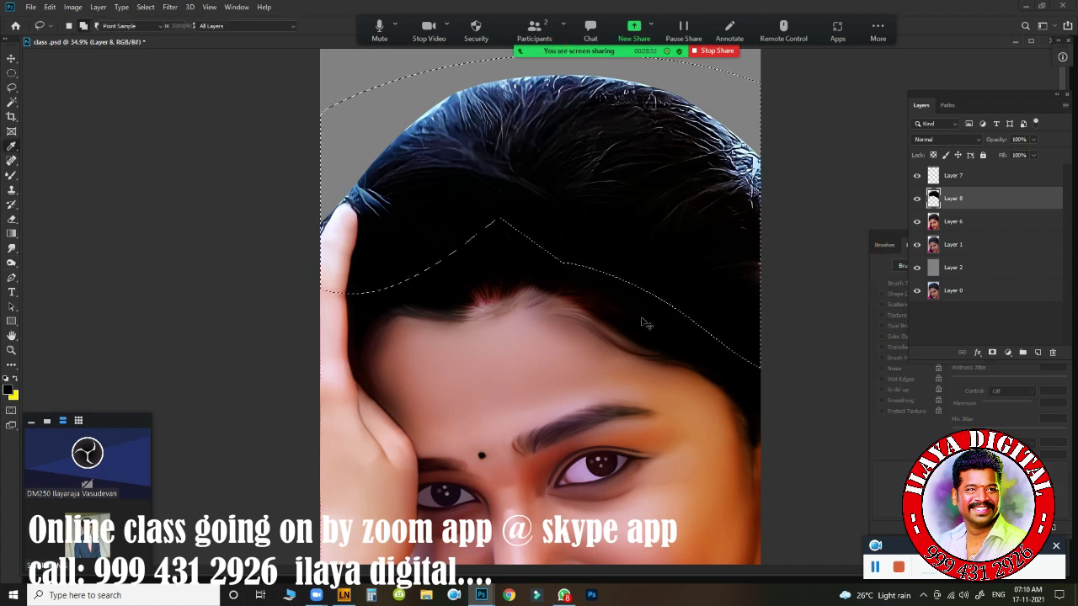
pyautogui.moveTo(806, 210); pyautogui.dragTo(754, 210)
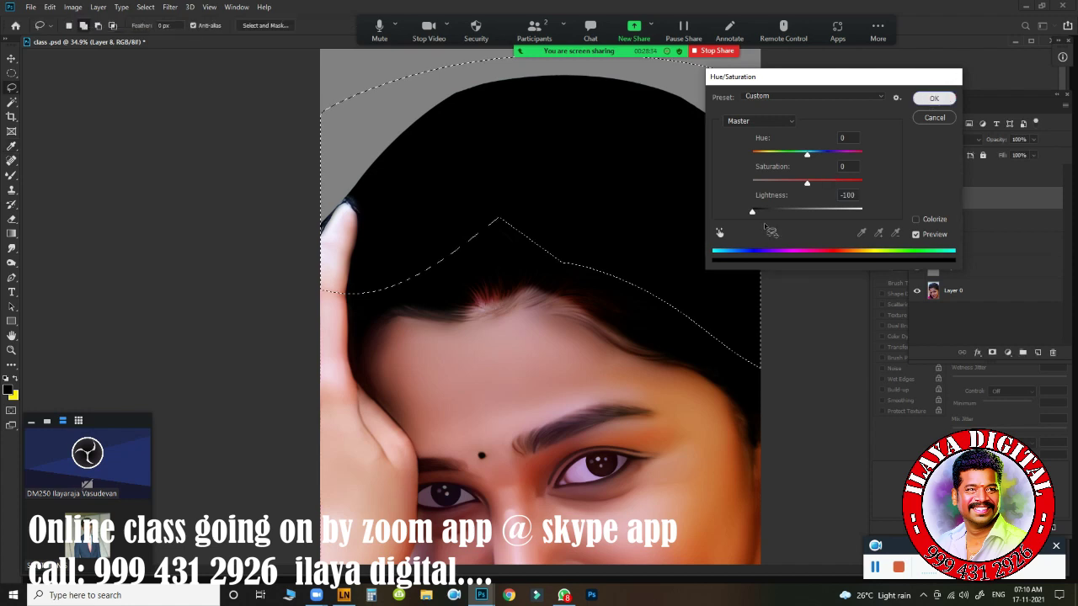
pyautogui.click(934, 98)
pyautogui.press('Delete')
pyautogui.hotkey('ctrl', 'd')
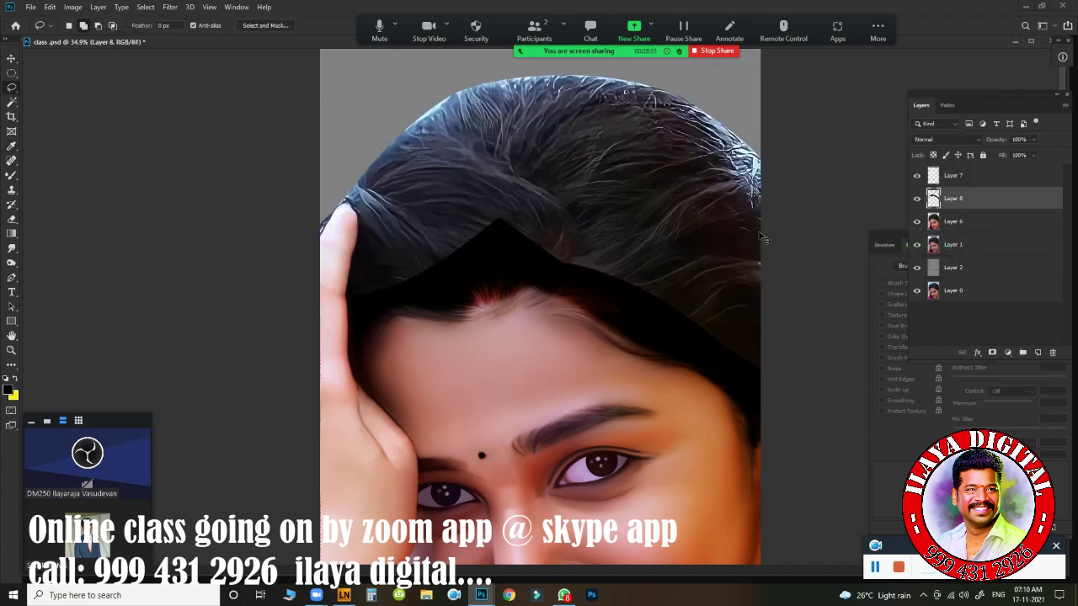
pyautogui.hotkey('ctrl', 'z')
pyautogui.hotkey('ctrl', 'z')
pyautogui.hotkey('ctrl', 'z')
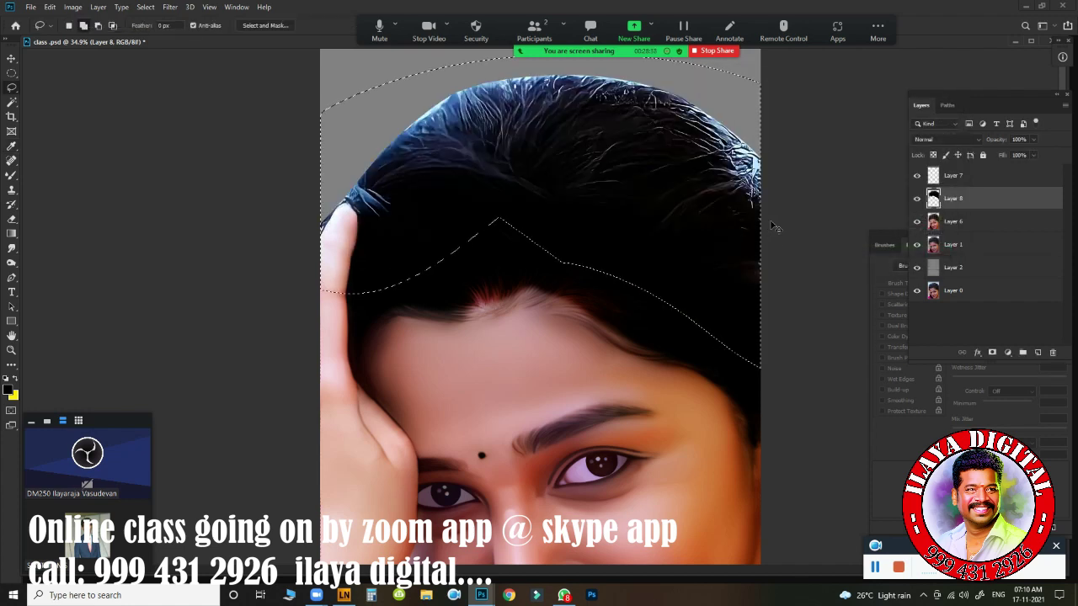
# - Apply Hue/Saturation with Saturation -72 and Lightness -92 to the selected hair
pyautogui.hotkey('ctrl', 'u')
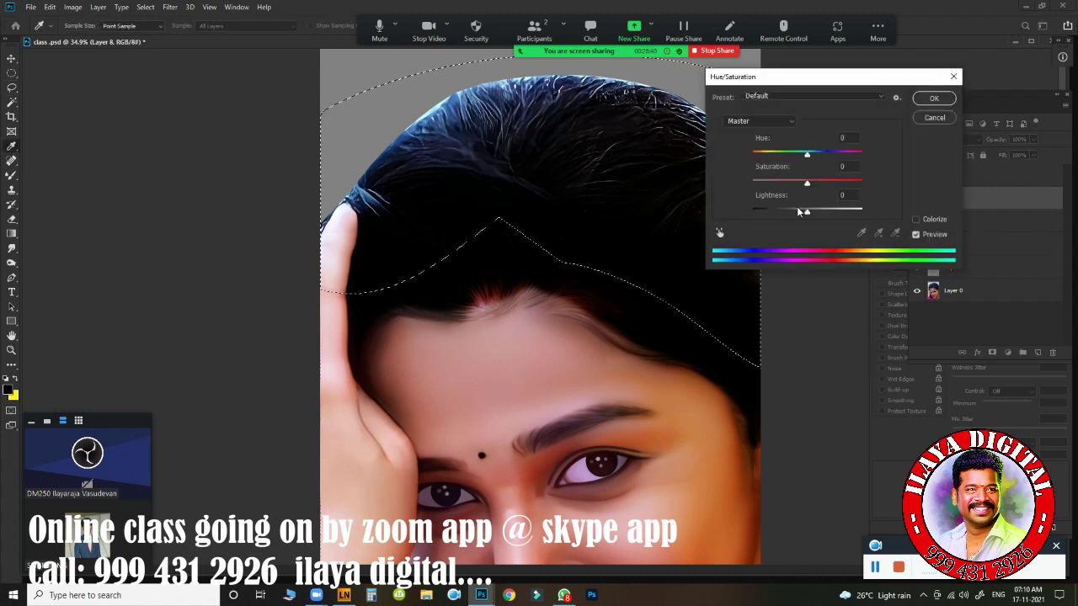
pyautogui.moveTo(807, 210); pyautogui.dragTo(756, 213)
pyautogui.moveTo(807, 182); pyautogui.dragTo(767, 183)
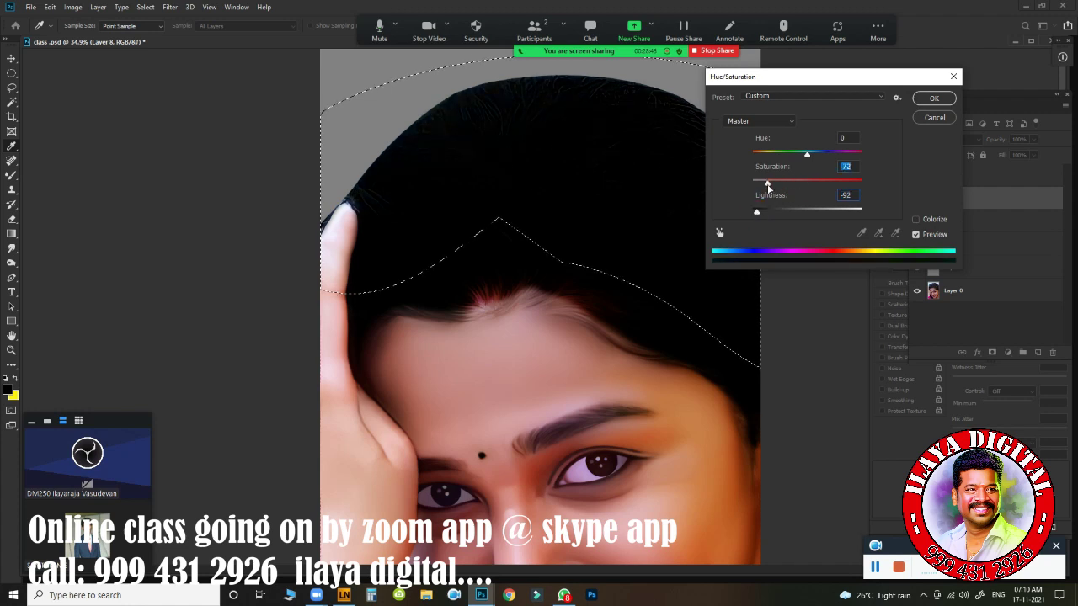
pyautogui.click(932, 95)
pyautogui.hotkey('ctrl', 'd')
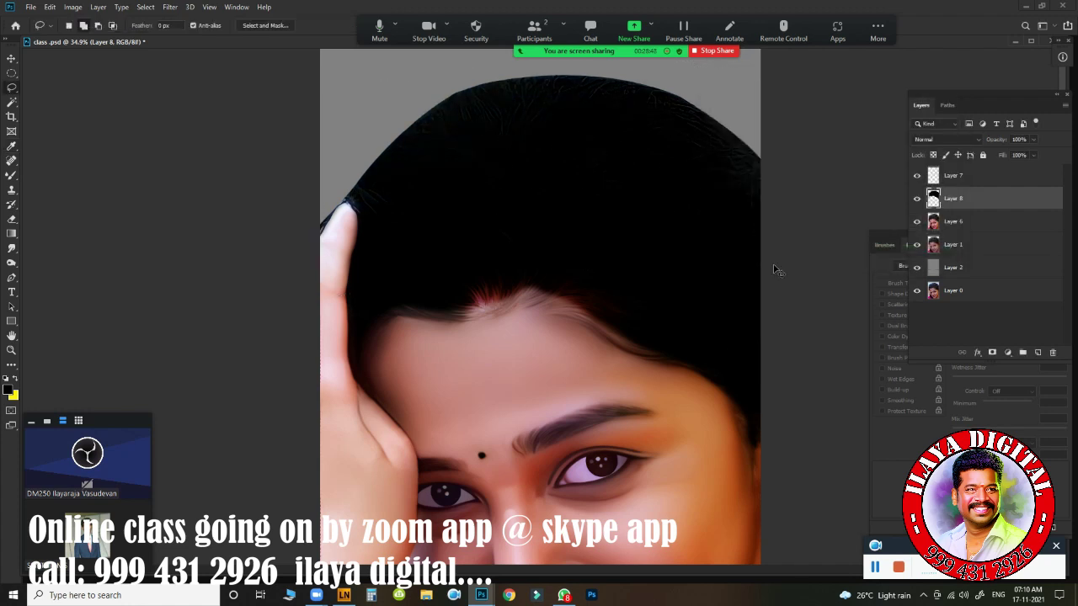
# - Compare Layer 8 on and off, leave it hidden, and make Layer 7 active
pyautogui.click(918, 198)
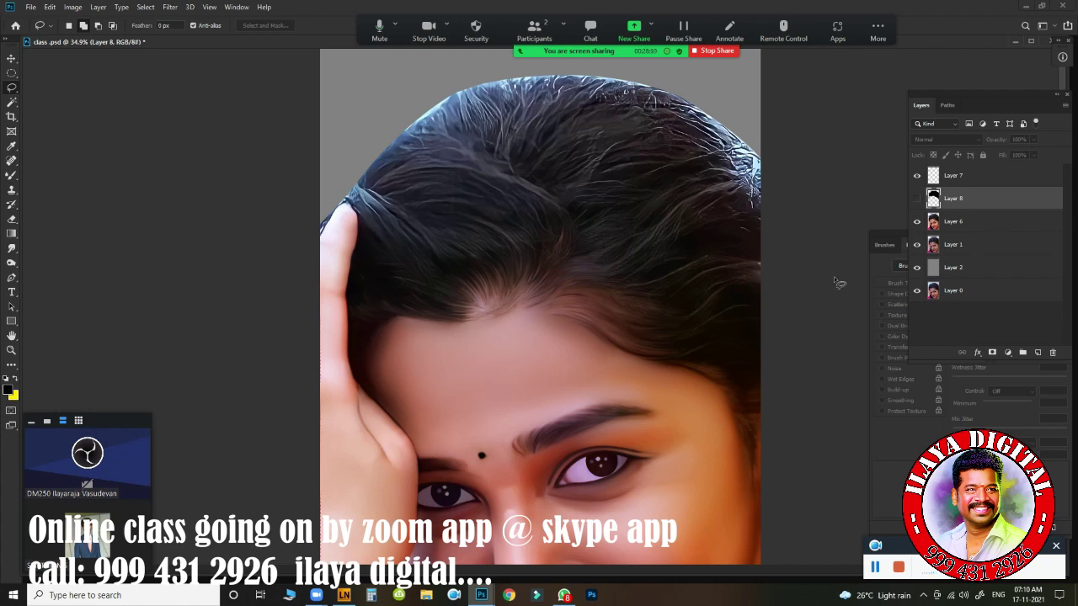
pyautogui.click(918, 198)
pyautogui.click(917, 199)
pyautogui.click(917, 199)
pyautogui.click(917, 198)
pyautogui.click(956, 177)
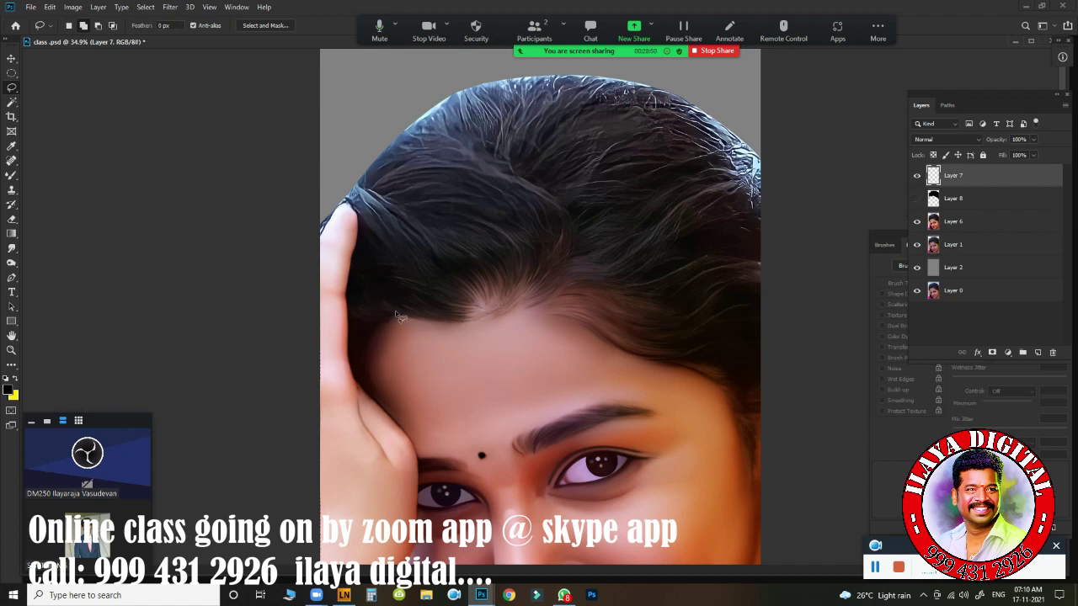
pyautogui.click(12, 174)
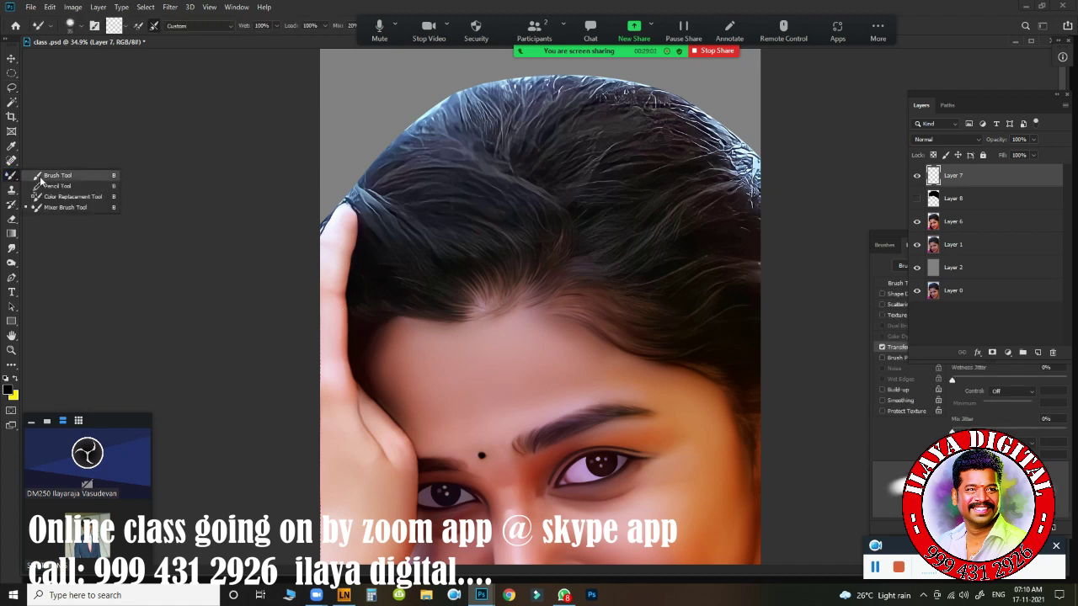
# - Switch to the normal Brush and choose the Oval 45 px preset
pyautogui.hotkey('shift', 'b')
pyautogui.rightClick(352, 256)
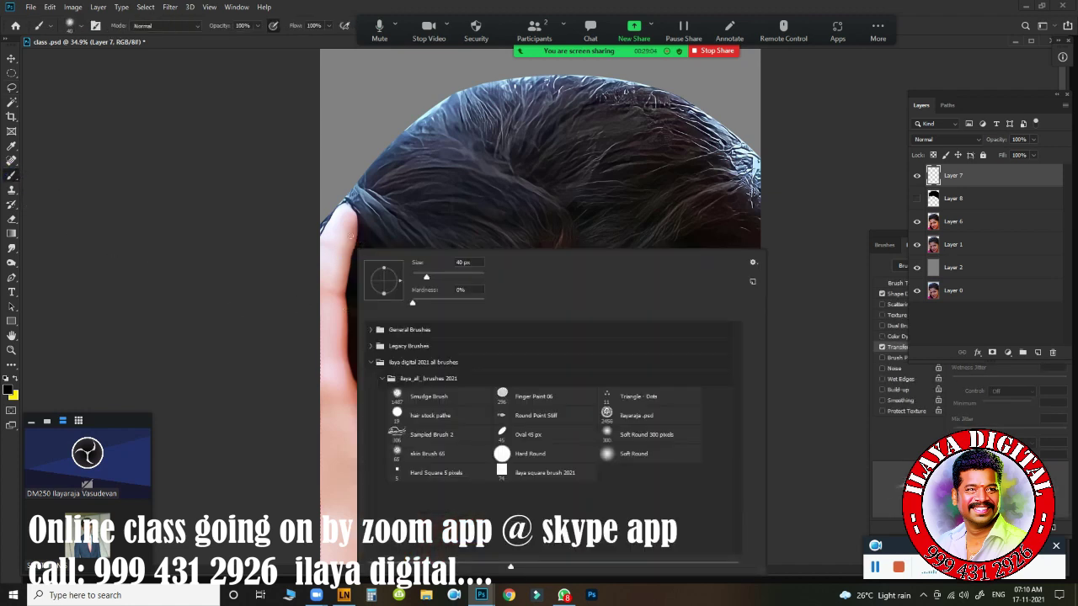
pyautogui.click(556, 440)
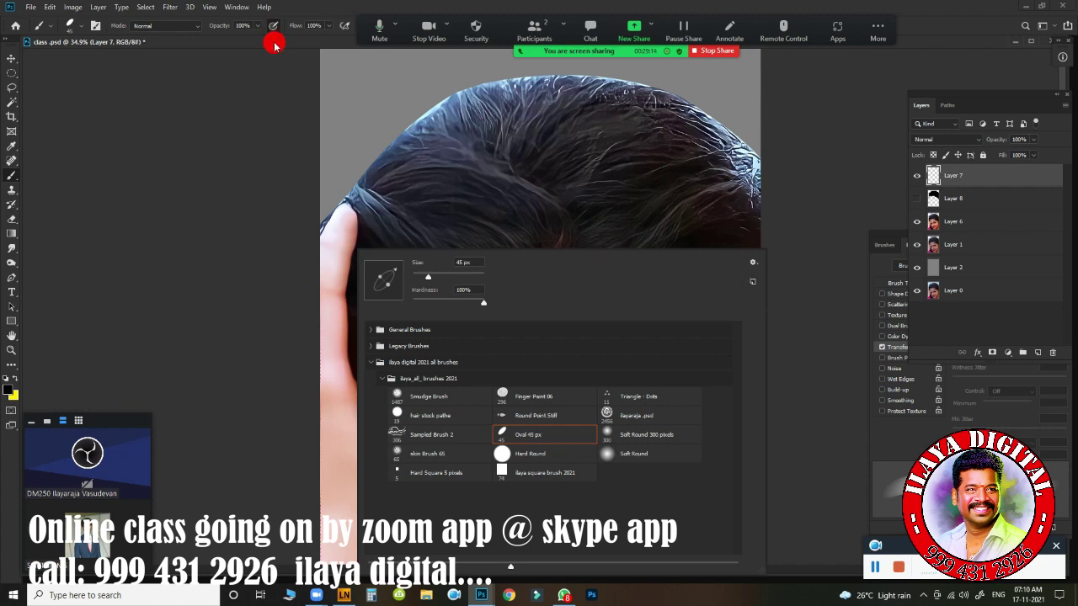
pyautogui.press('Return')
# - Enable Shape Dynamics with brush size controlled by Pen Pressure
pyautogui.moveTo(911, 257); pyautogui.dragTo(380, 150)
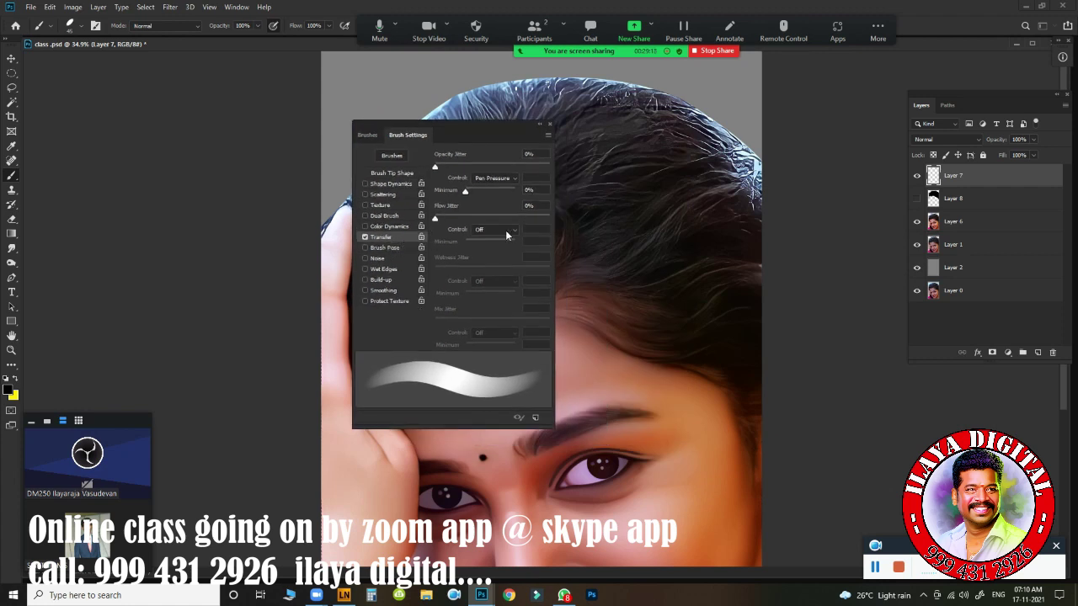
pyautogui.click(507, 235)
pyautogui.click(392, 184)
pyautogui.click(493, 178)
pyautogui.click(507, 217)
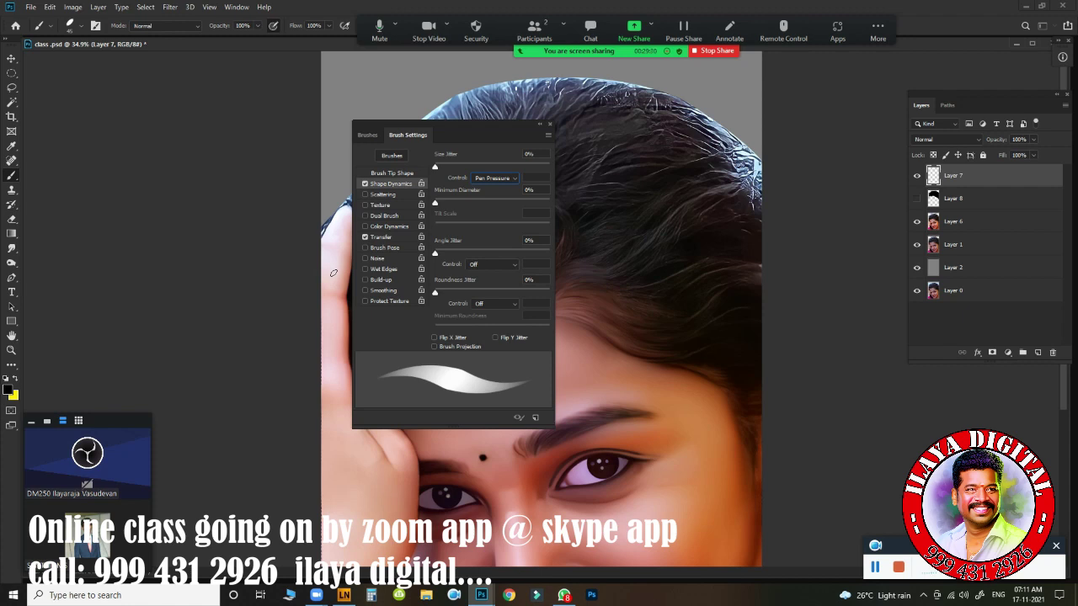
# - Set the tip to 20 px with softer hardness, near-round shape, and smoothing on
pyautogui.click(406, 173)
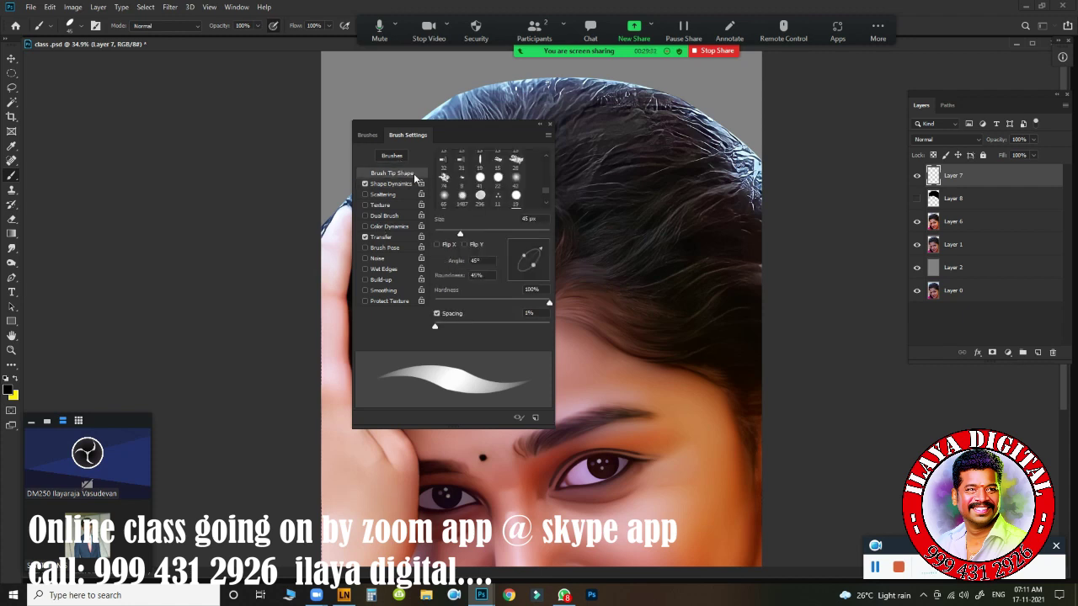
pyautogui.moveTo(548, 301); pyautogui.dragTo(467, 301)
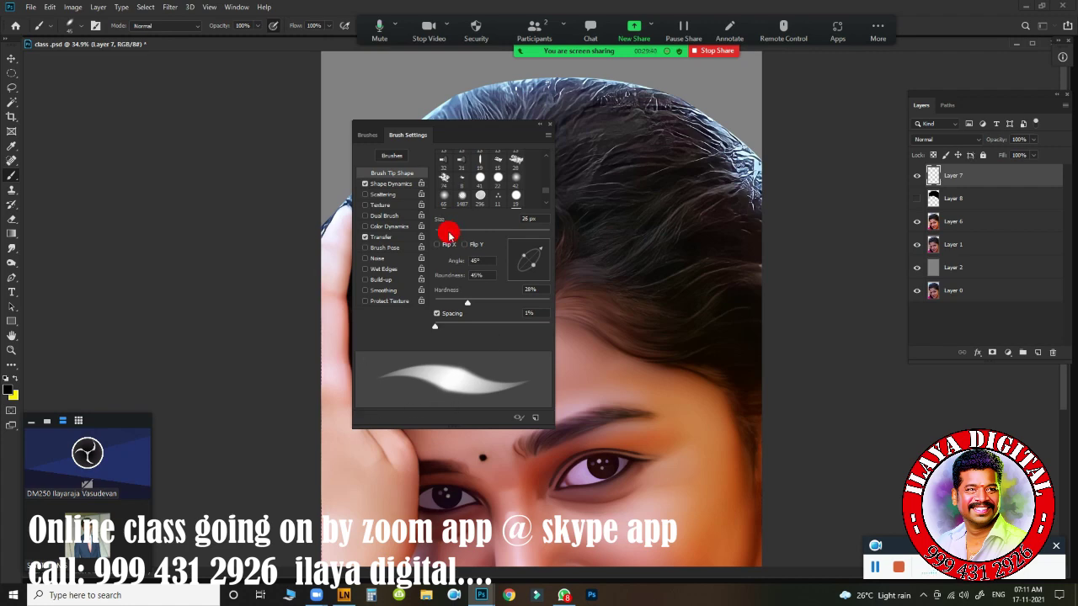
pyautogui.moveTo(460, 233); pyautogui.dragTo(445, 233)
pyautogui.moveTo(475, 133)
pyautogui.mouseDown()
pyautogui.moveTo(730, 269)
pyautogui.moveTo(570, 117)
pyautogui.mouseUp()
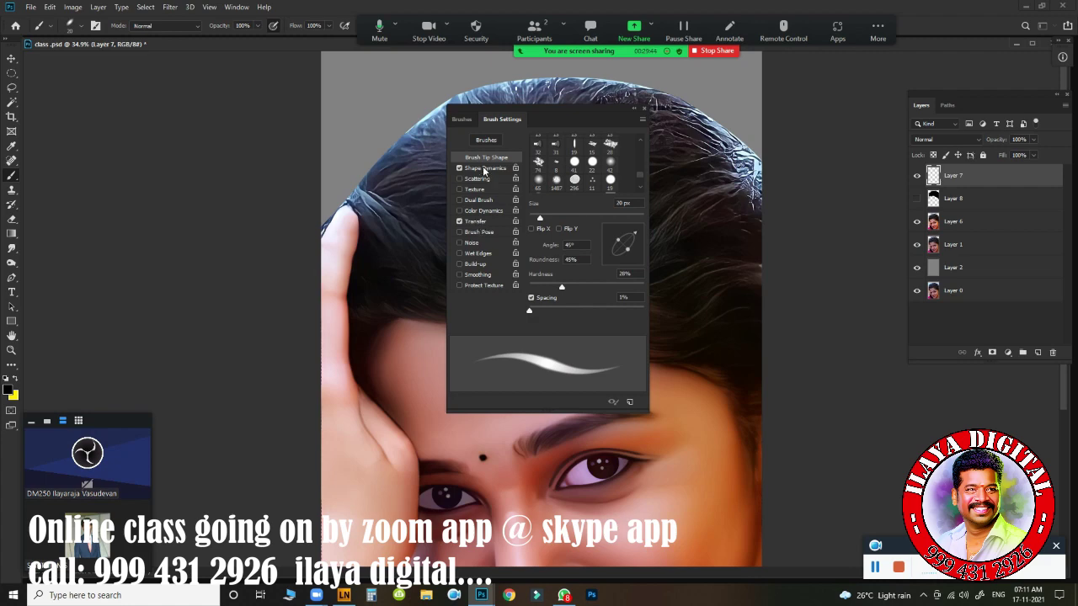
pyautogui.click(480, 276)
pyautogui.moveTo(561, 118)
pyautogui.mouseDown()
pyautogui.moveTo(857, 315)
pyautogui.moveTo(881, 261)
pyautogui.moveTo(531, 135)
pyautogui.mouseUp()
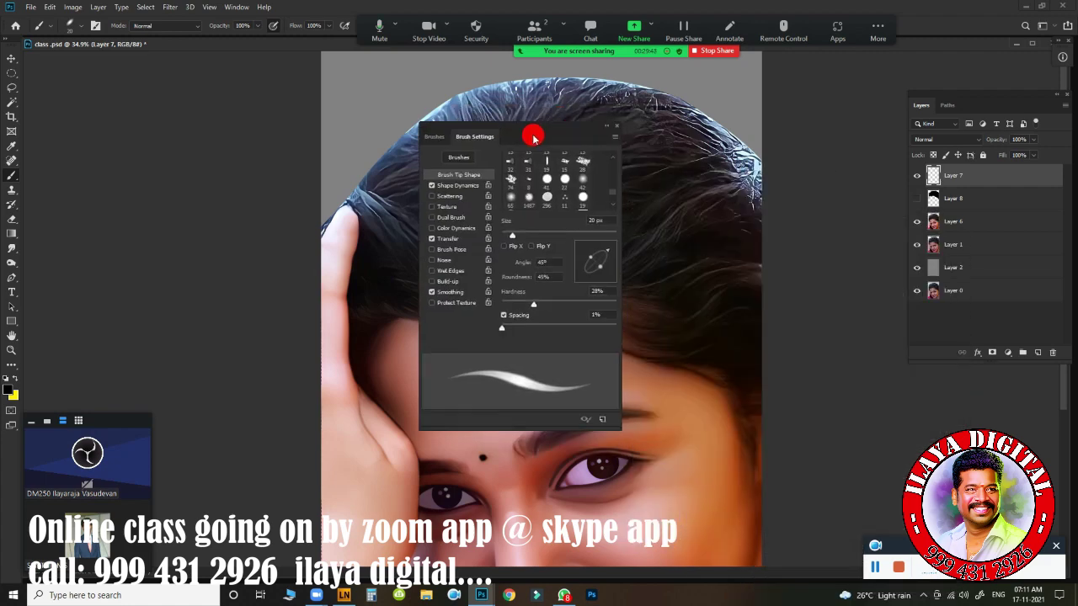
pyautogui.moveTo(607, 270); pyautogui.dragTo(603, 242)
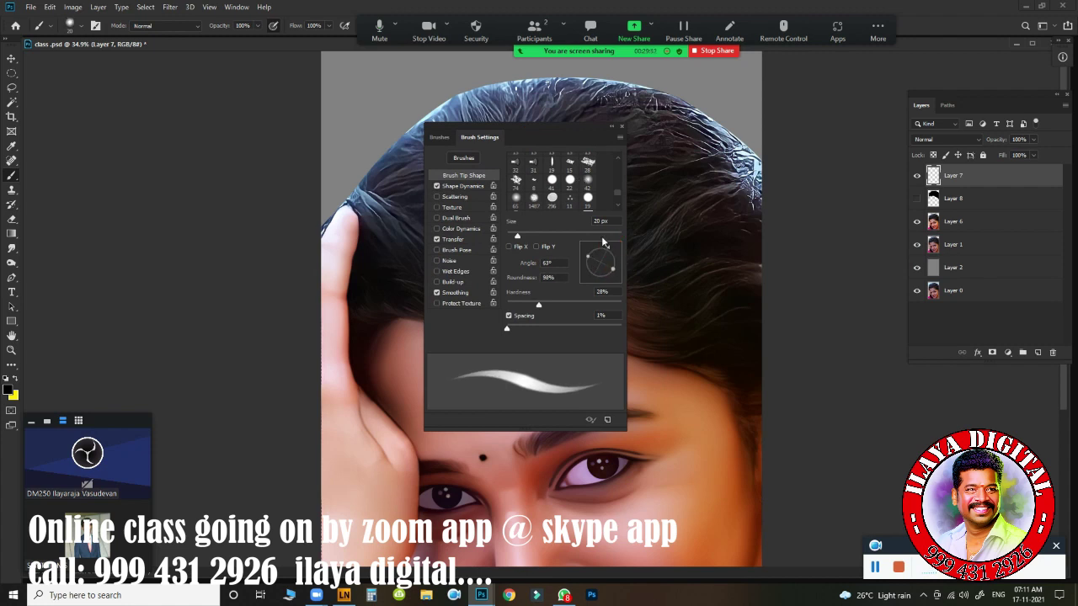
pyautogui.moveTo(570, 135)
pyautogui.mouseDown()
pyautogui.moveTo(943, 301)
pyautogui.moveTo(1023, 267)
pyautogui.moveTo(995, 264)
pyautogui.mouseUp()
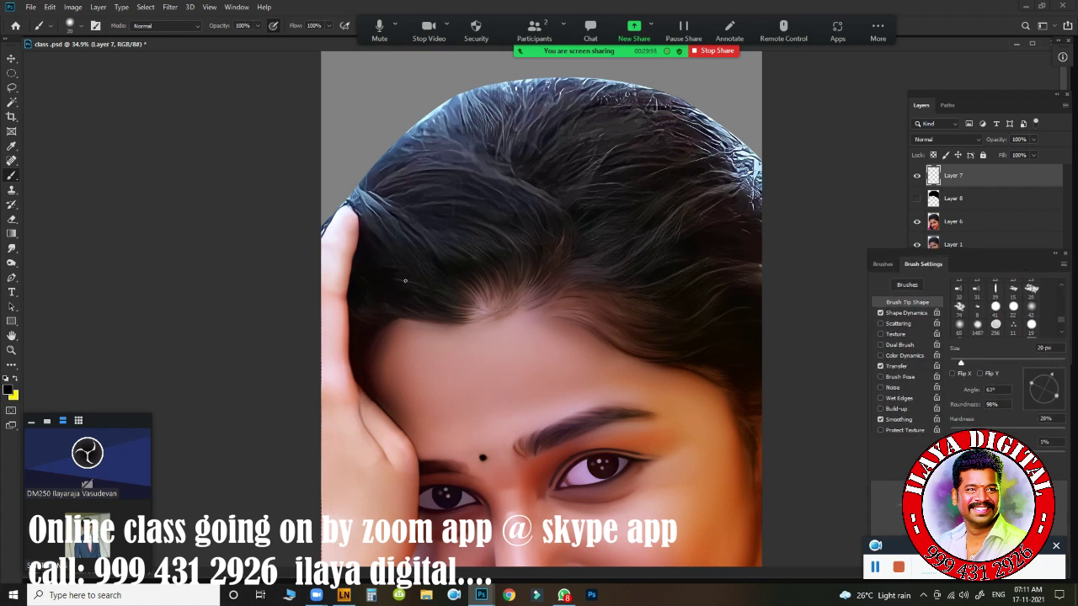
# - Make a dark blue swatch the foreground painting colour instead of yellow
pyautogui.click(14, 380)
pyautogui.click(7, 389)
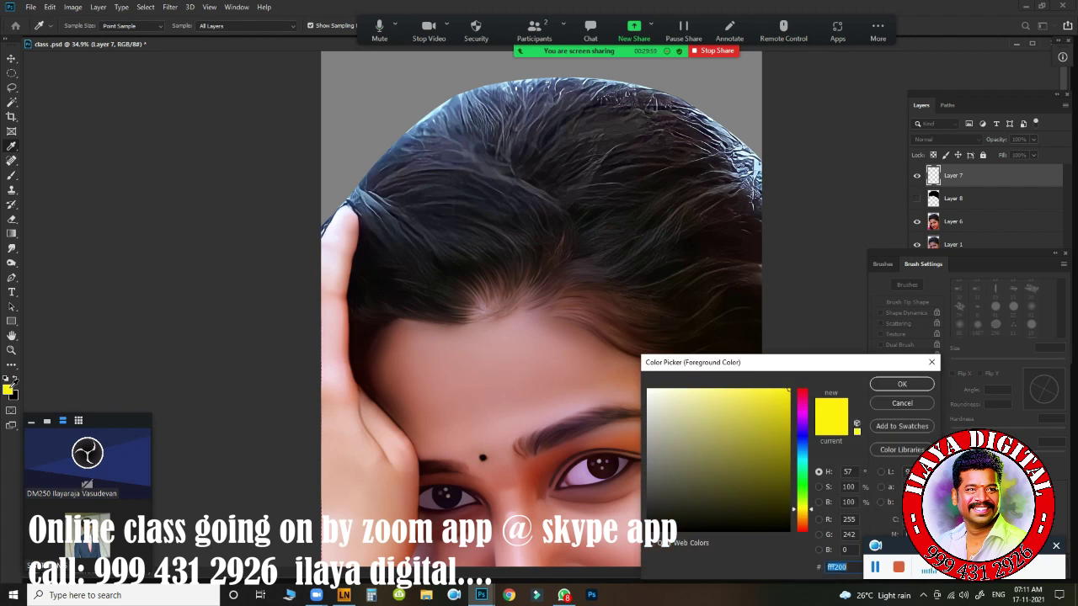
pyautogui.click(876, 407)
pyautogui.press('b')
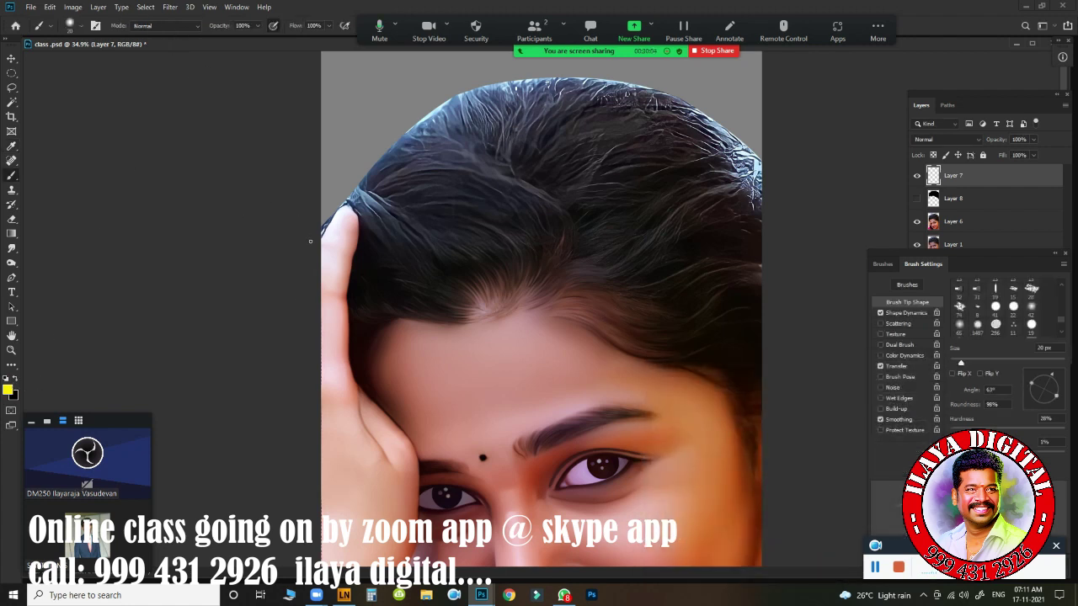
pyautogui.press('F6')
pyautogui.click(707, 83)
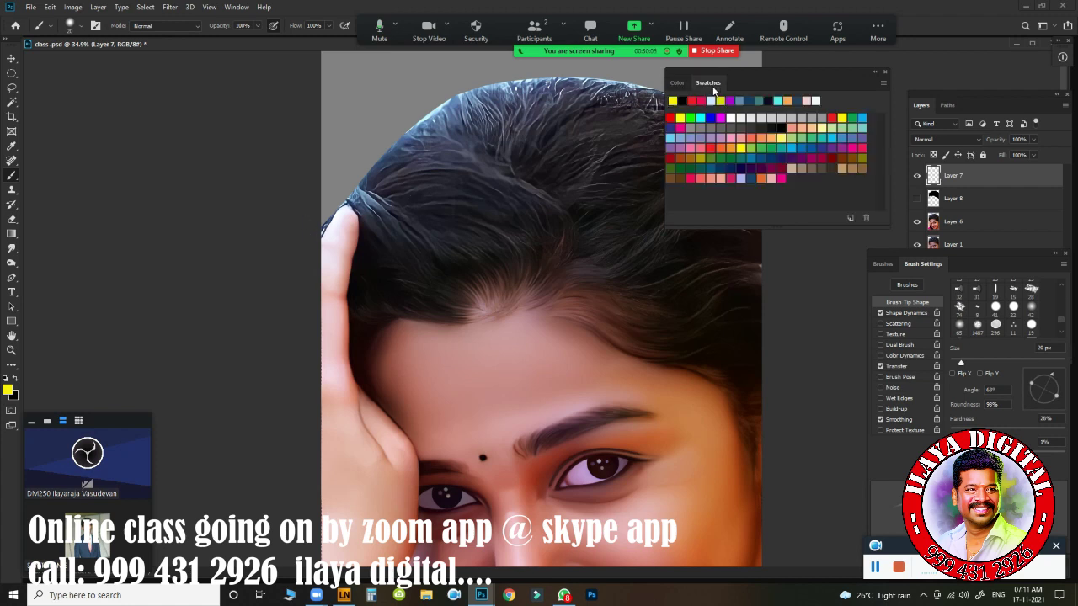
pyautogui.click(752, 179)
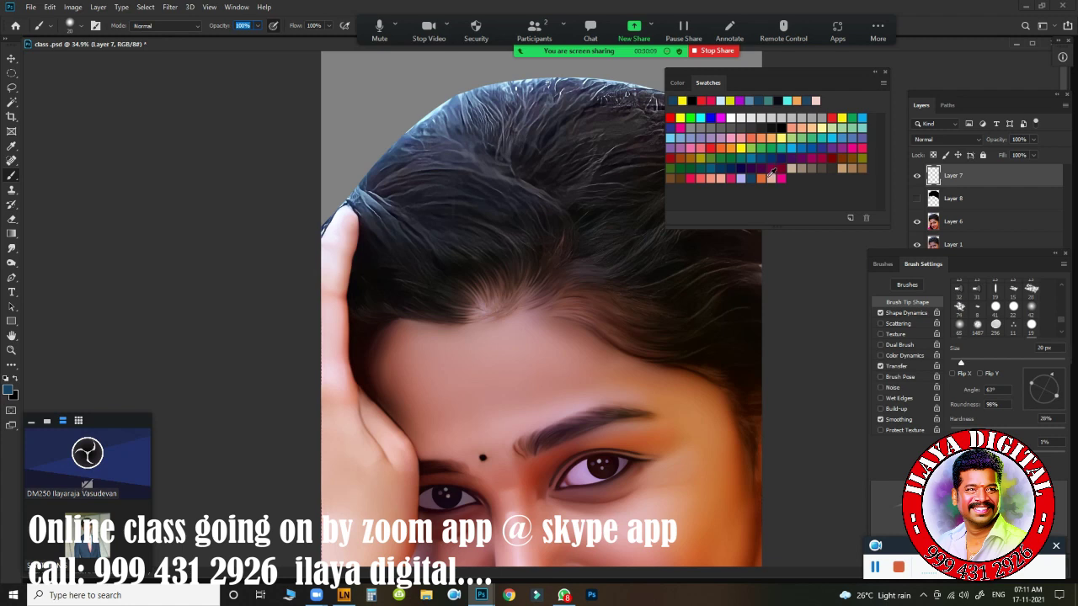
pyautogui.click(886, 71)
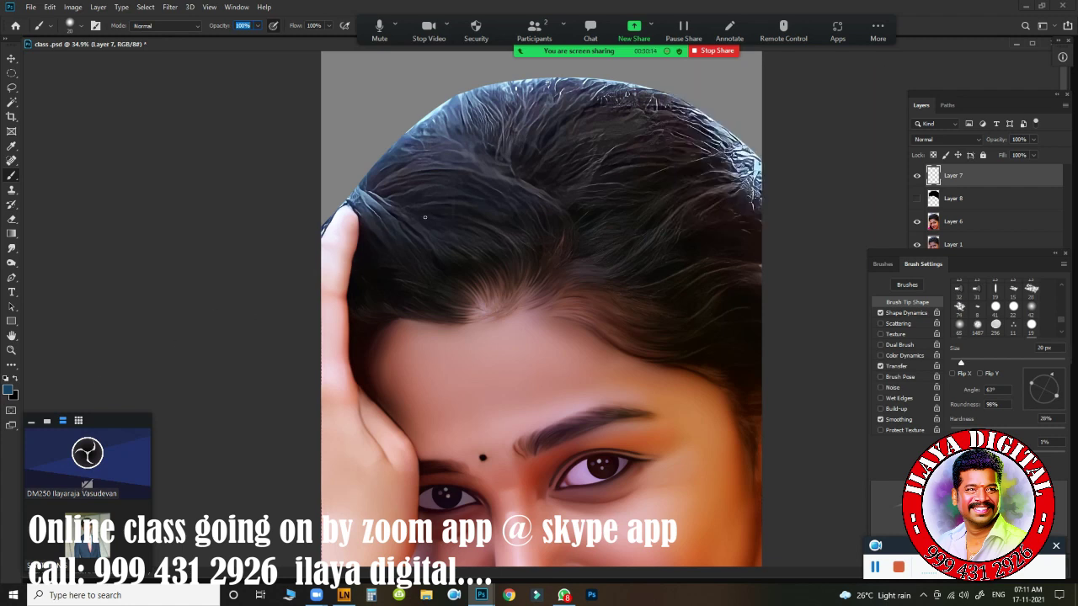
# - Rotate the canvas view to about 120° and zoom to roughly 60% on the hairline
pyautogui.scroll(5, 505, 253)
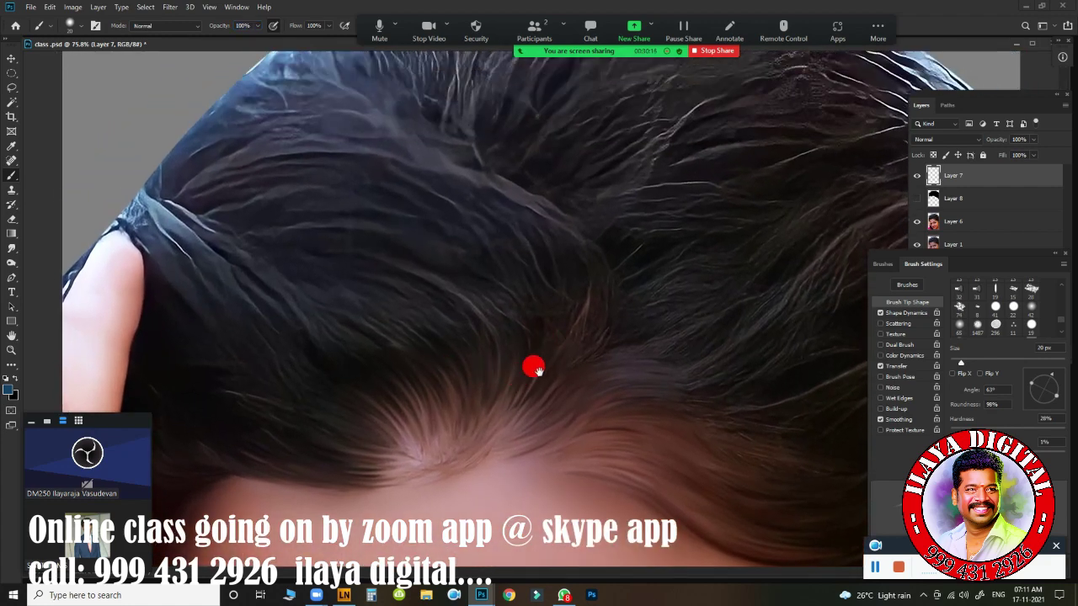
pyautogui.moveTo(532, 365); pyautogui.dragTo(569, 250)
pyautogui.scroll(-2, 556, 243)
pyautogui.scroll(-3, 561, 236)
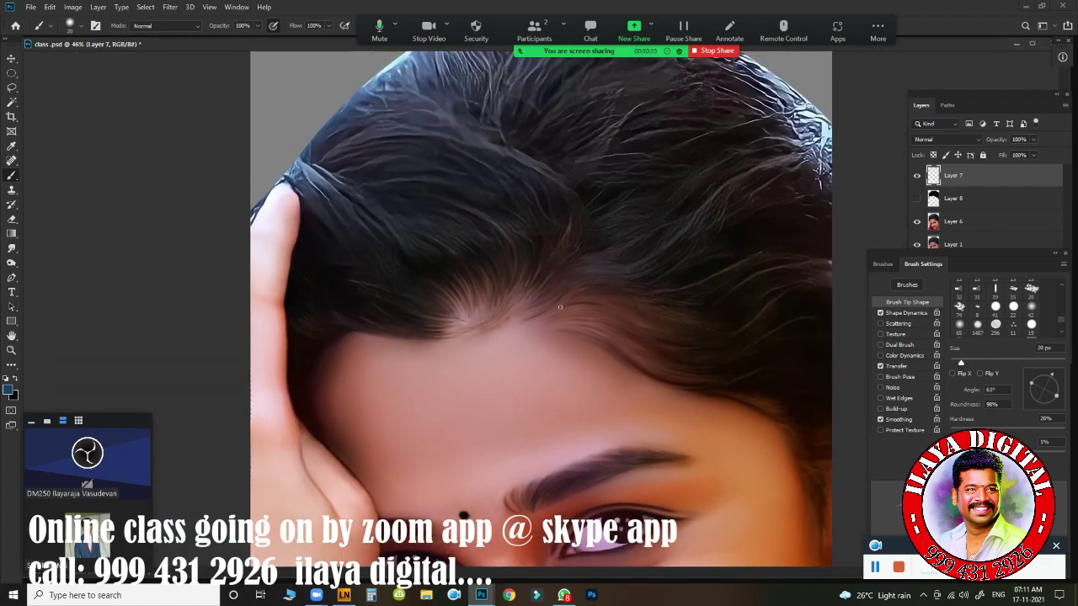
pyautogui.press('r')
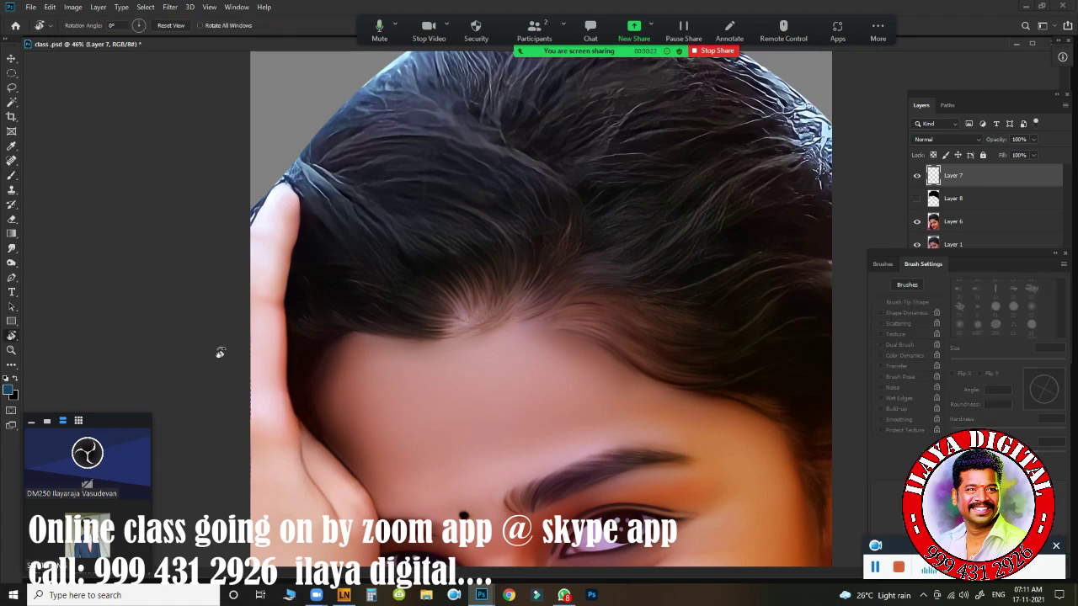
pyautogui.moveTo(259, 366)
pyautogui.mouseDown()
pyautogui.moveTo(312, 148)
pyautogui.moveTo(436, 139)
pyautogui.moveTo(602, 159)
pyautogui.moveTo(631, 190)
pyautogui.moveTo(665, 202)
pyautogui.moveTo(657, 192)
pyautogui.mouseUp()
pyautogui.scroll(-1, 657, 193)
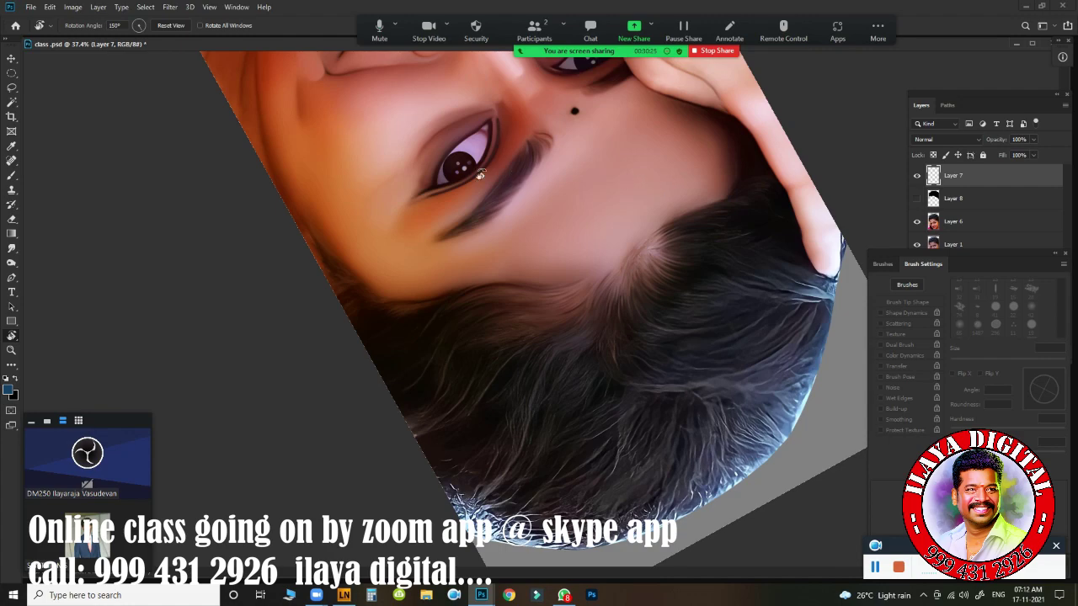
pyautogui.moveTo(479, 174)
pyautogui.mouseDown()
pyautogui.moveTo(539, 308)
pyautogui.moveTo(657, 237)
pyautogui.mouseUp()
pyautogui.scroll(2, 670, 244)
pyautogui.scroll(1, 660, 268)
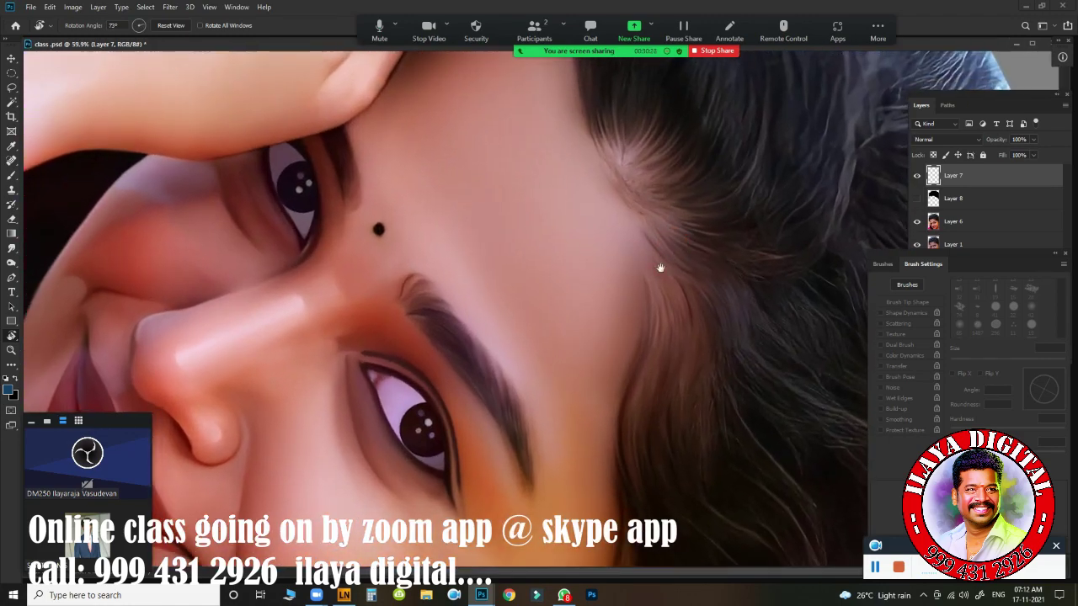
pyautogui.moveTo(356, 362)
pyautogui.mouseDown()
pyautogui.moveTo(305, 200)
pyautogui.moveTo(438, 217)
pyautogui.moveTo(522, 304)
pyautogui.moveTo(395, 330)
pyautogui.mouseUp()
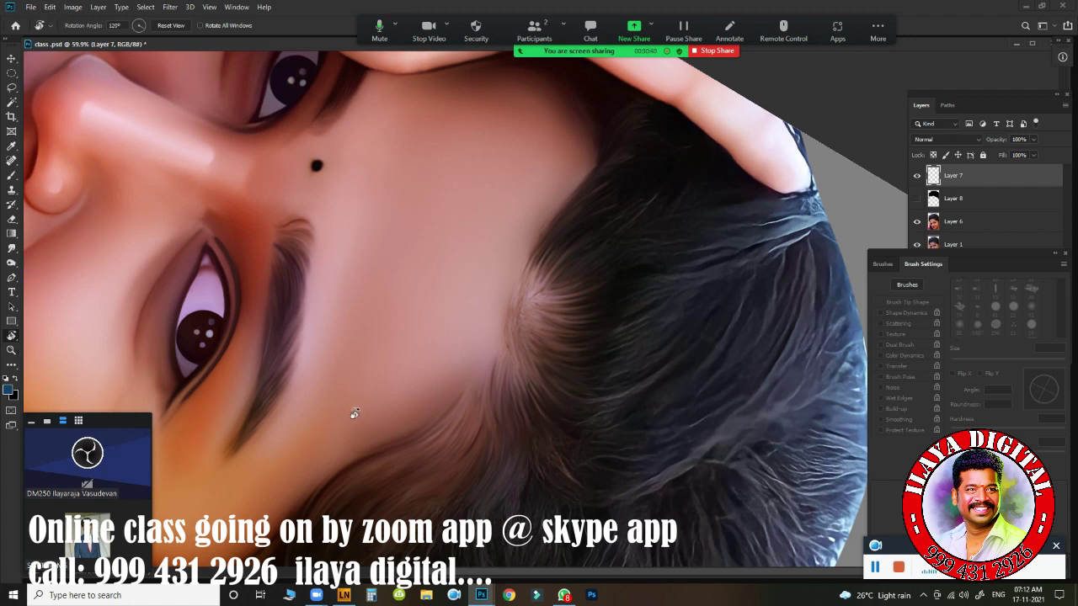
pyautogui.click(50, 6)
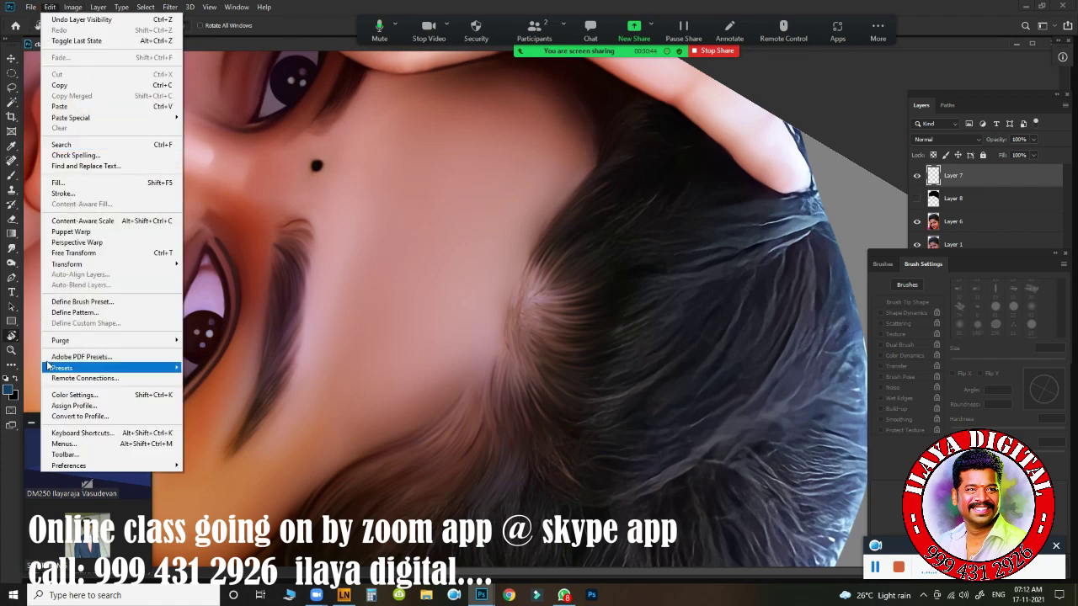
pyautogui.click(88, 465)
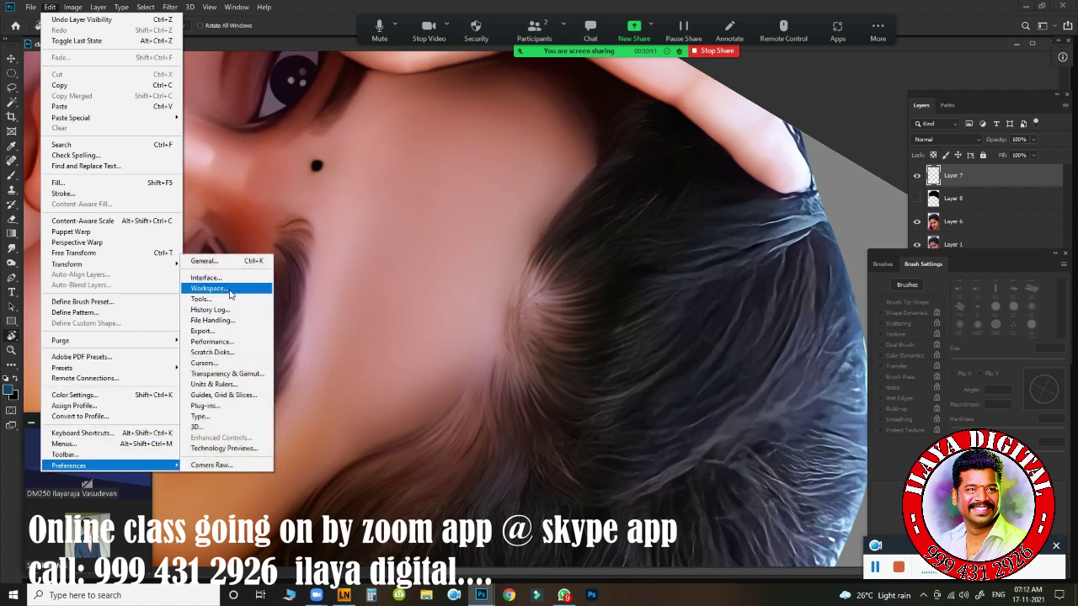
pyautogui.click(238, 341)
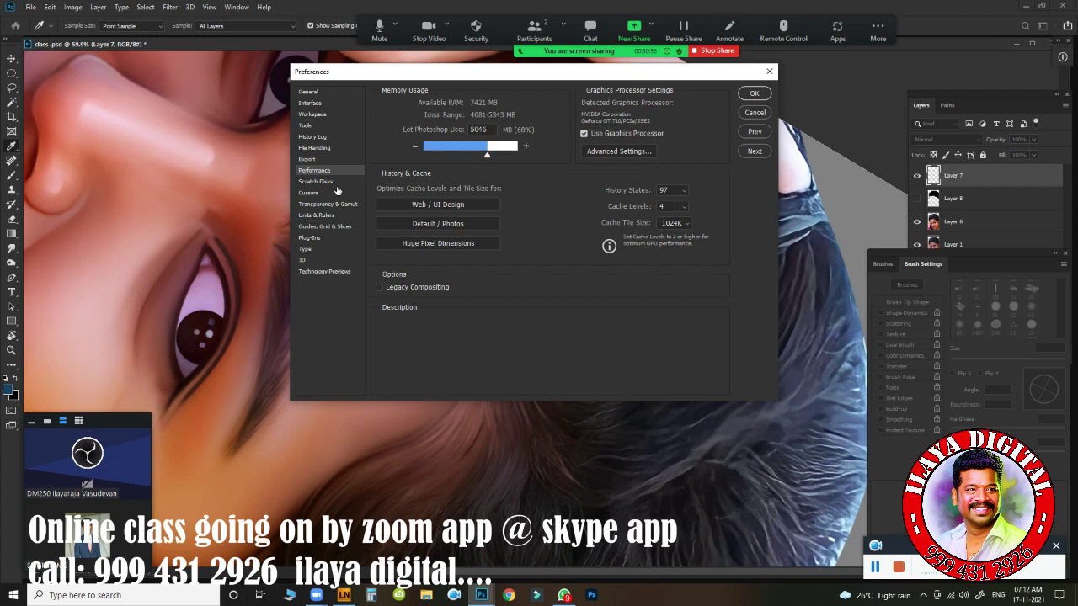
pyautogui.click(306, 125)
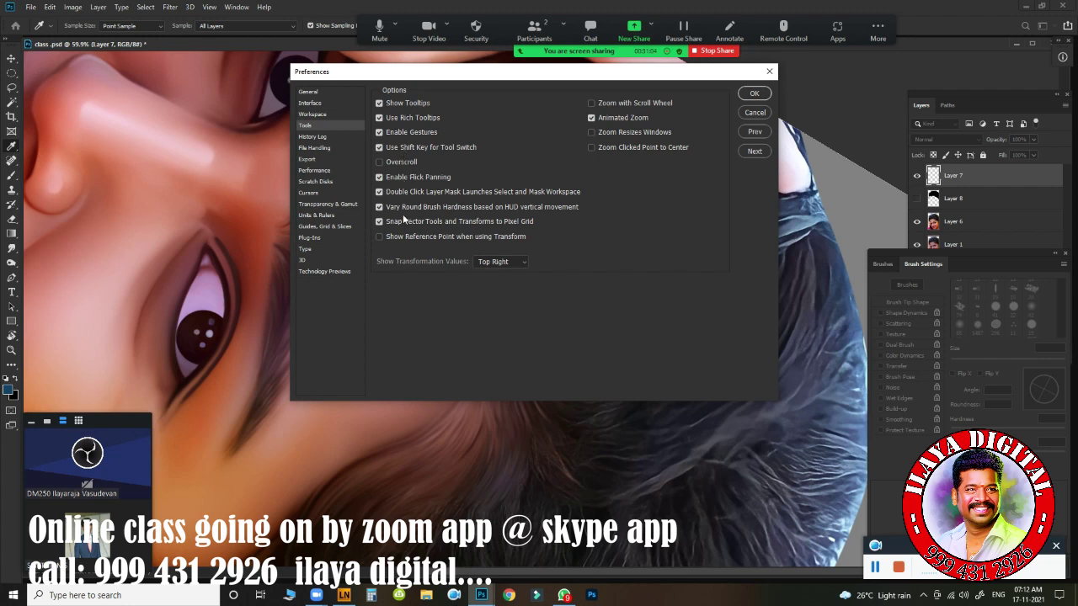
pyautogui.click(314, 115)
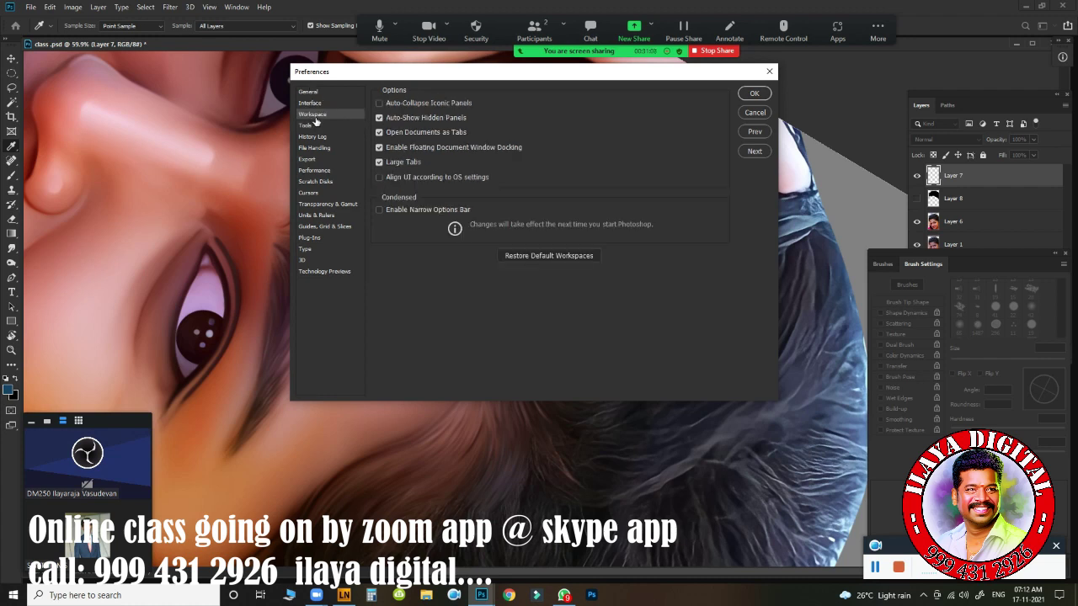
pyautogui.click(311, 103)
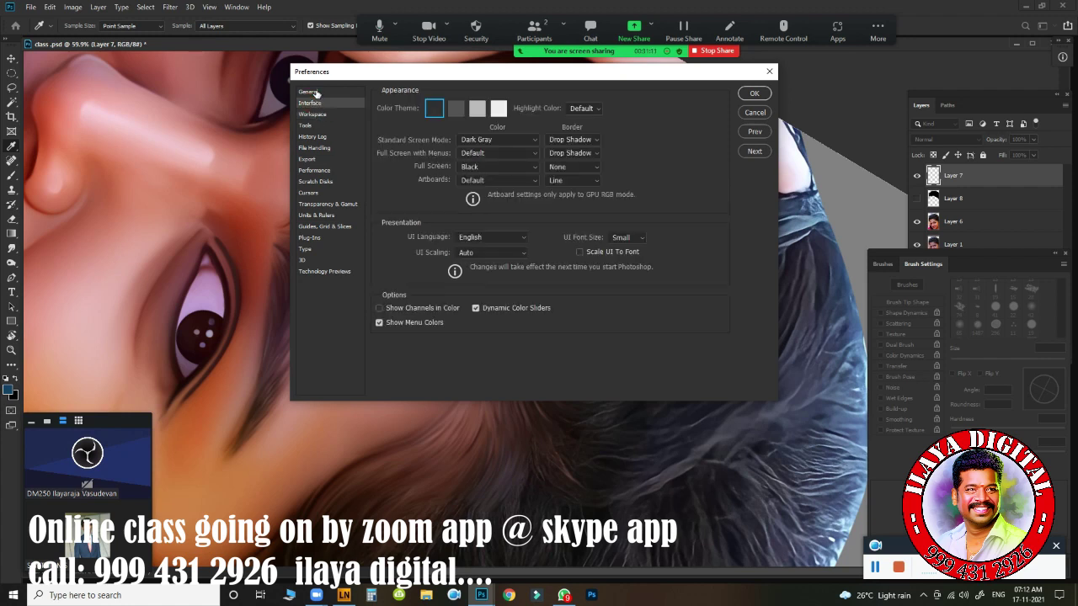
pyautogui.click(316, 92)
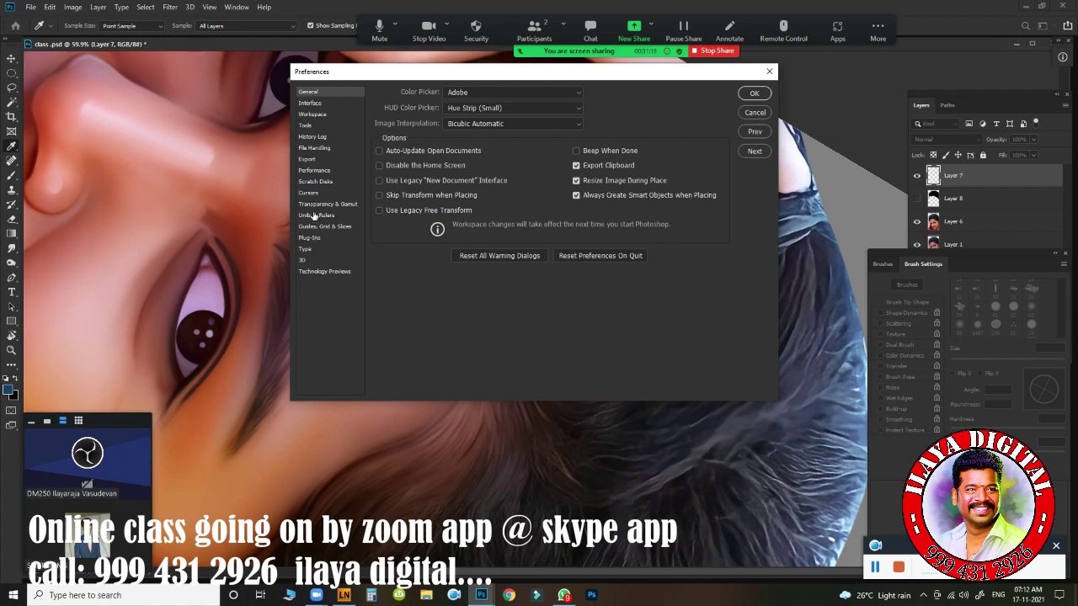
pyautogui.click(319, 172)
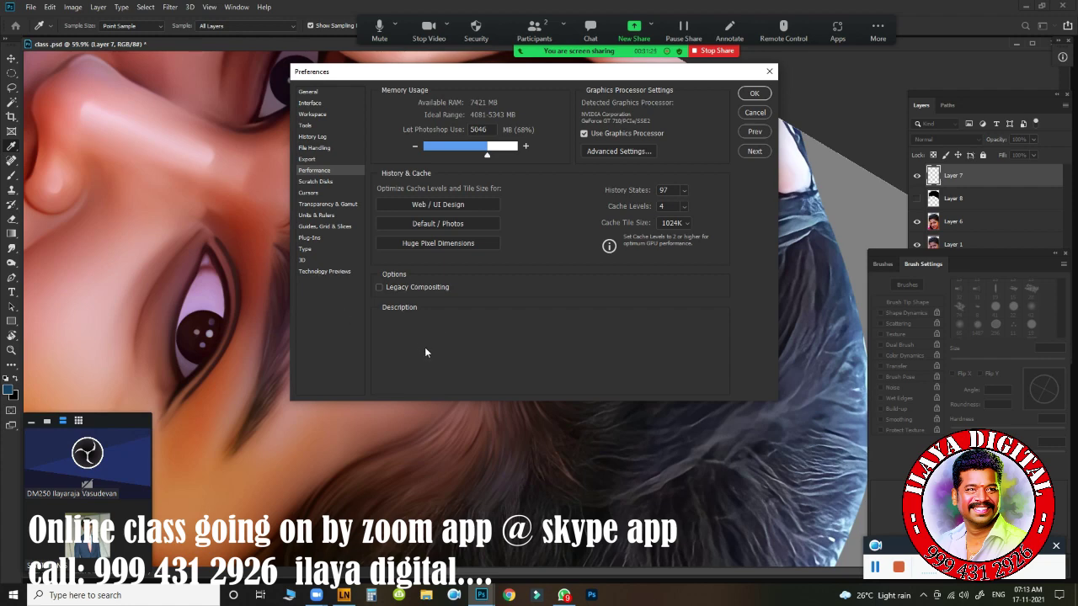
pyautogui.hotkey('ctrl', 'alt', 'shift', 'k')
pyautogui.click(746, 100)
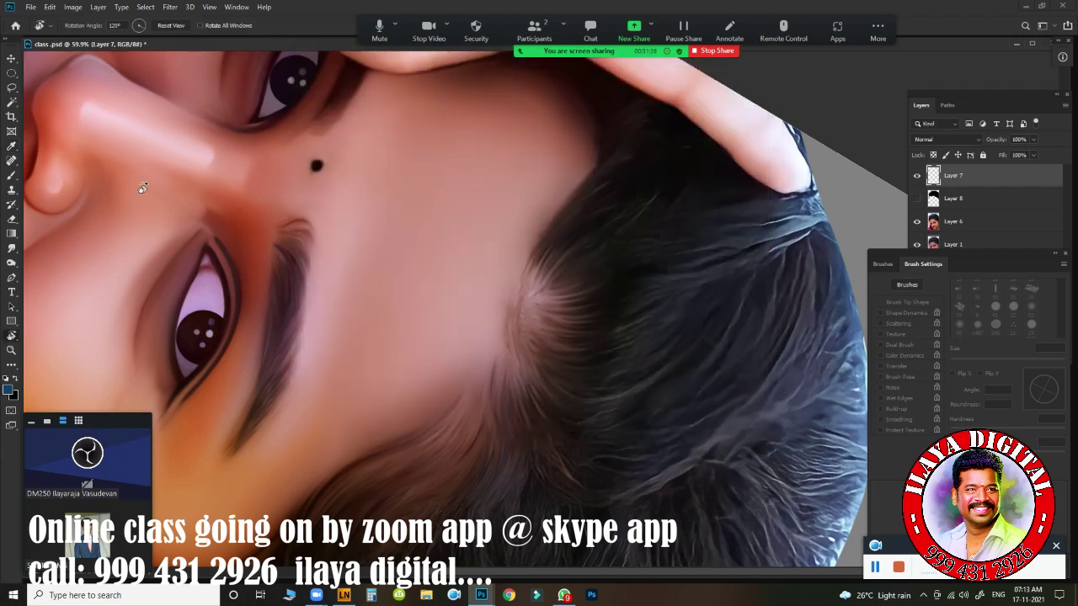
pyautogui.click(49, 7)
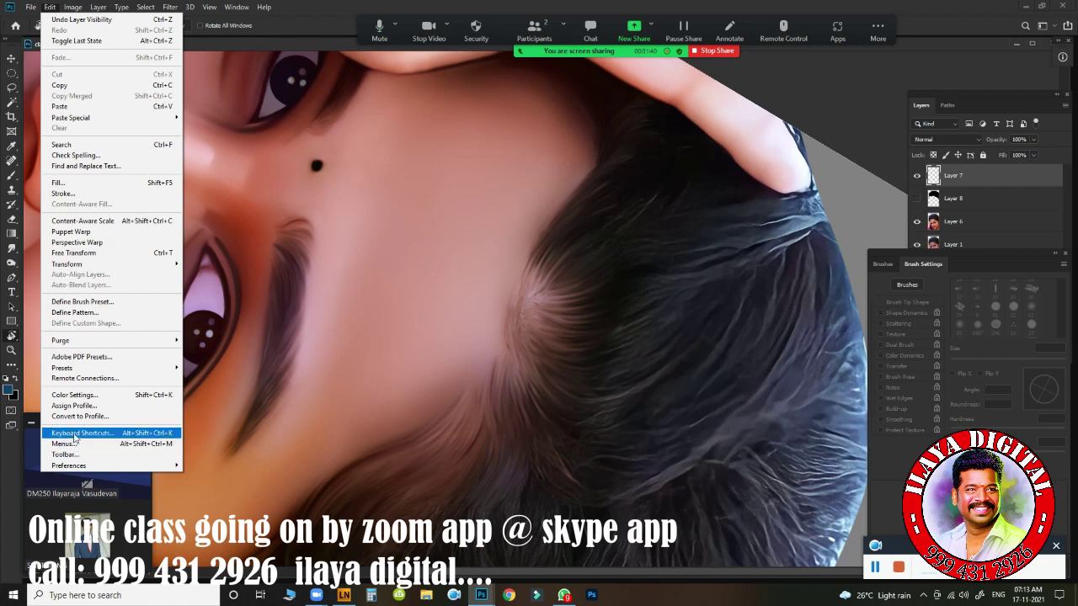
pyautogui.click(80, 433)
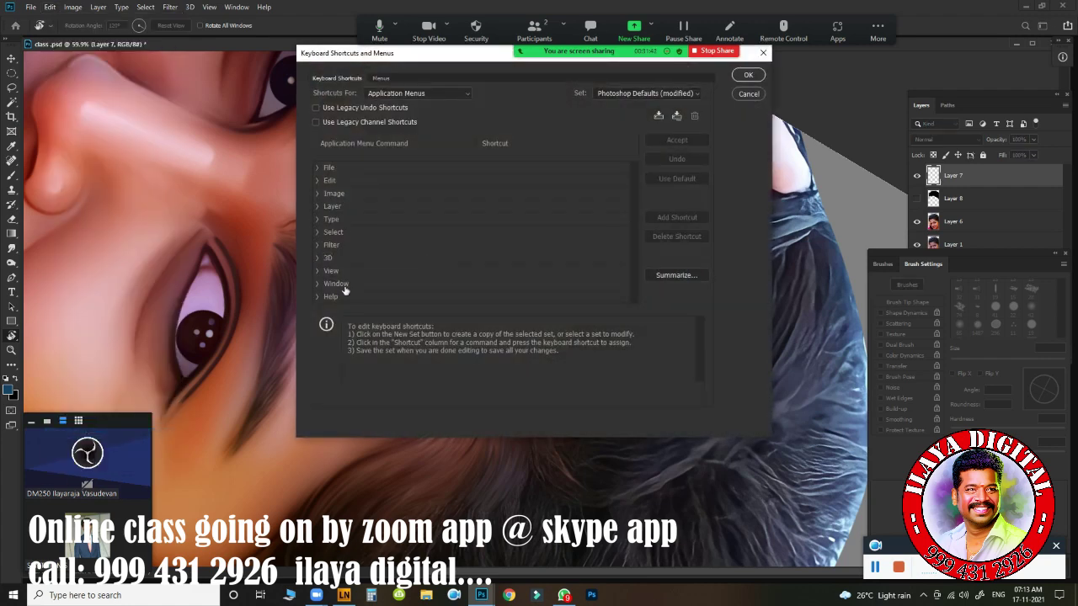
pyautogui.click(461, 97)
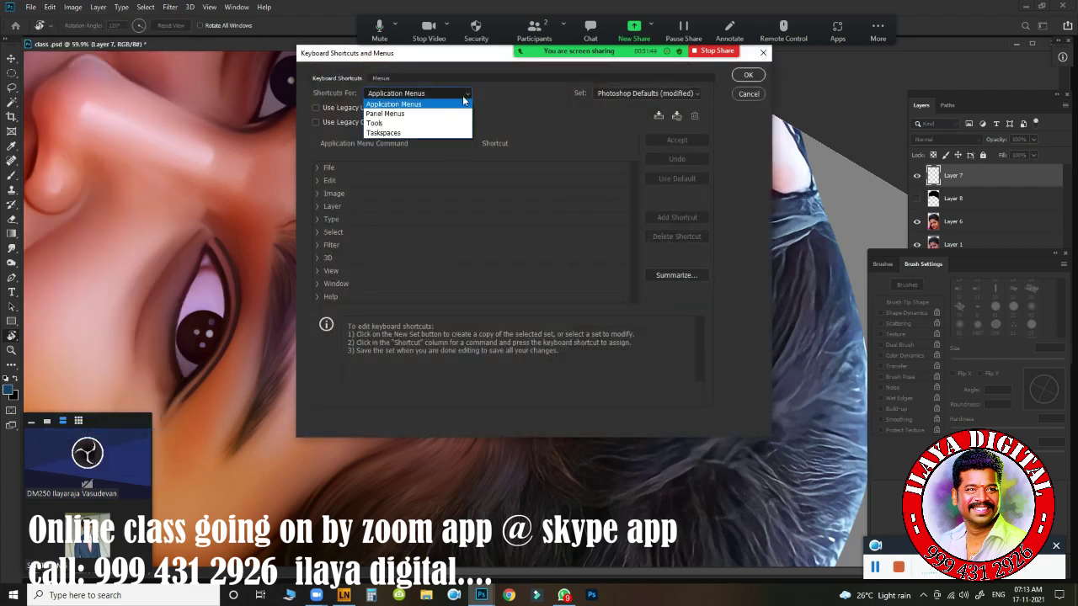
pyautogui.click(404, 123)
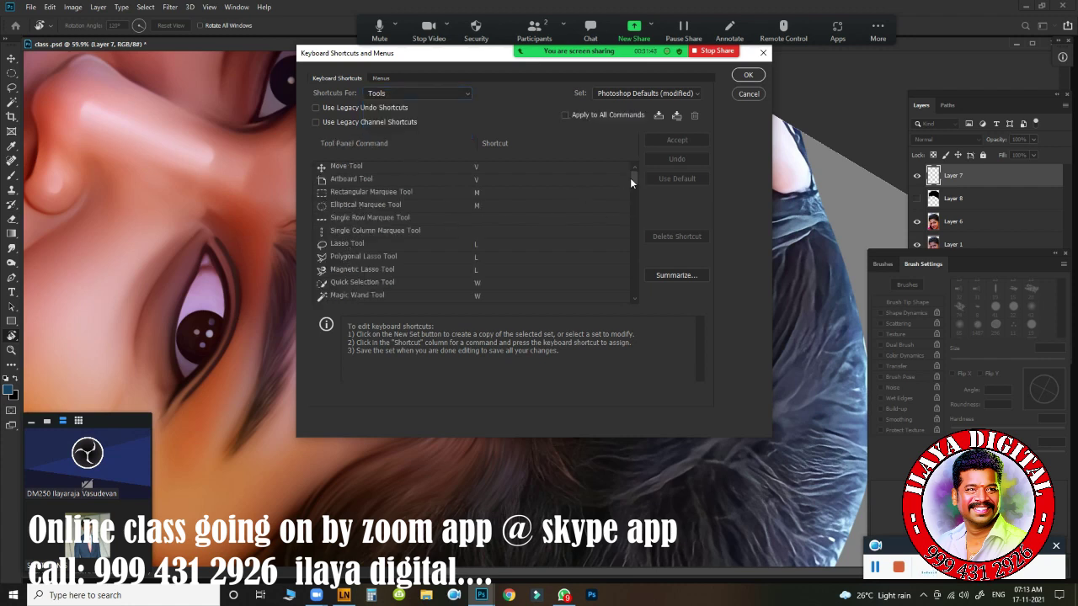
pyautogui.moveTo(633, 178)
pyautogui.mouseDown()
pyautogui.moveTo(636, 245)
pyautogui.moveTo(637, 220)
pyautogui.mouseUp()
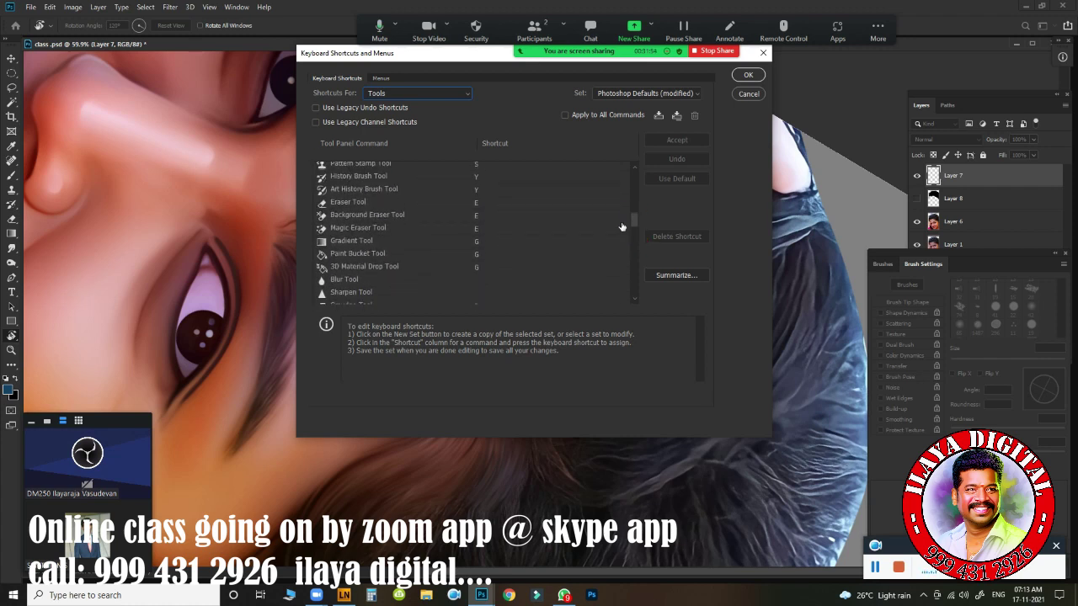
pyautogui.click(477, 204)
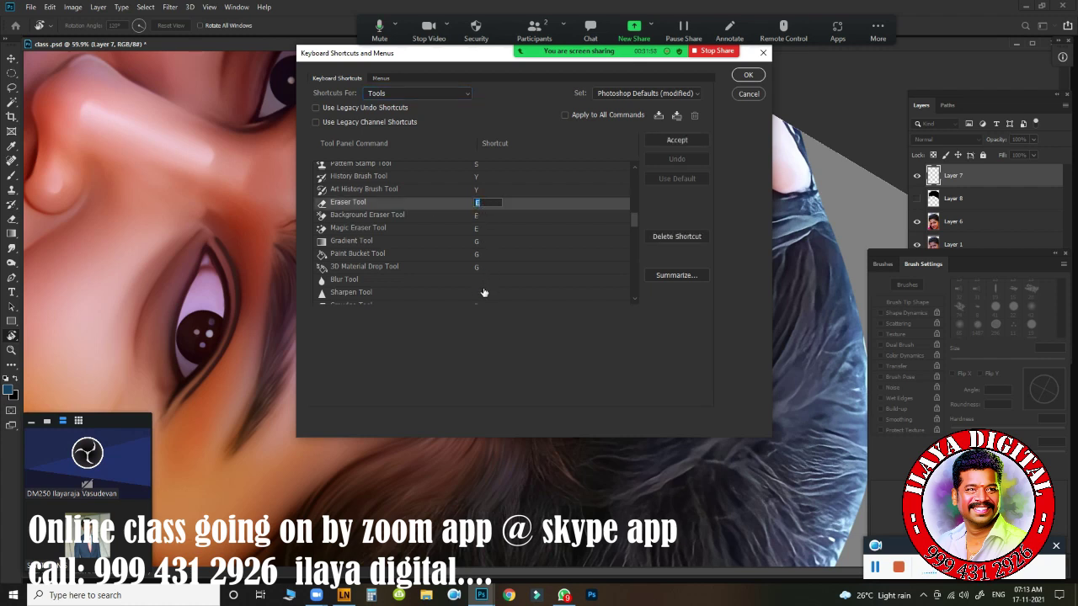
pyautogui.click(630, 218)
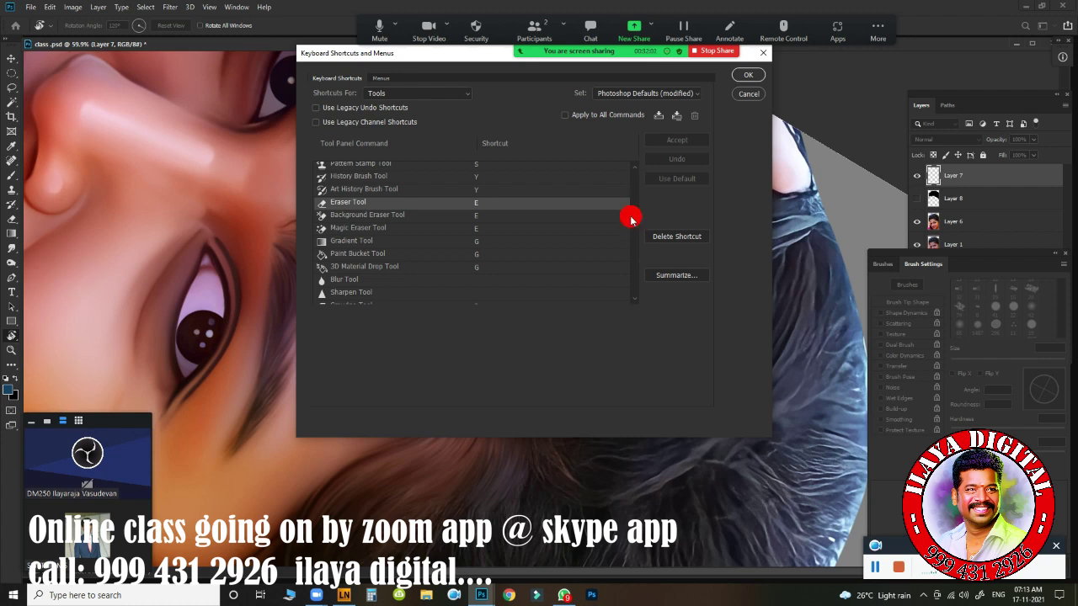
pyautogui.moveTo(630, 218); pyautogui.dragTo(634, 243)
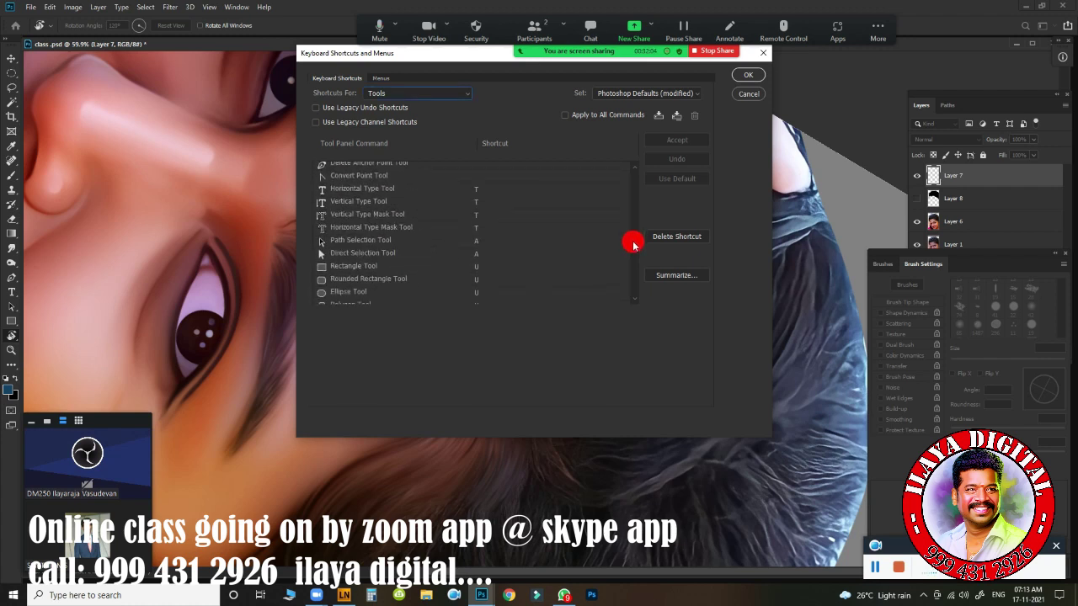
pyautogui.moveTo(634, 243); pyautogui.dragTo(634, 251)
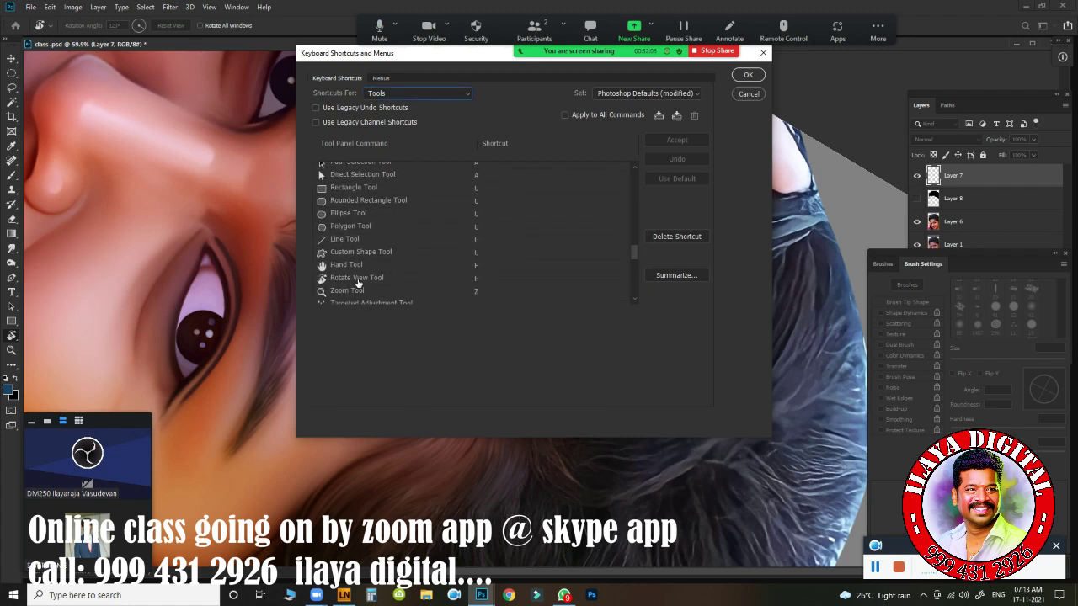
pyautogui.click(480, 280)
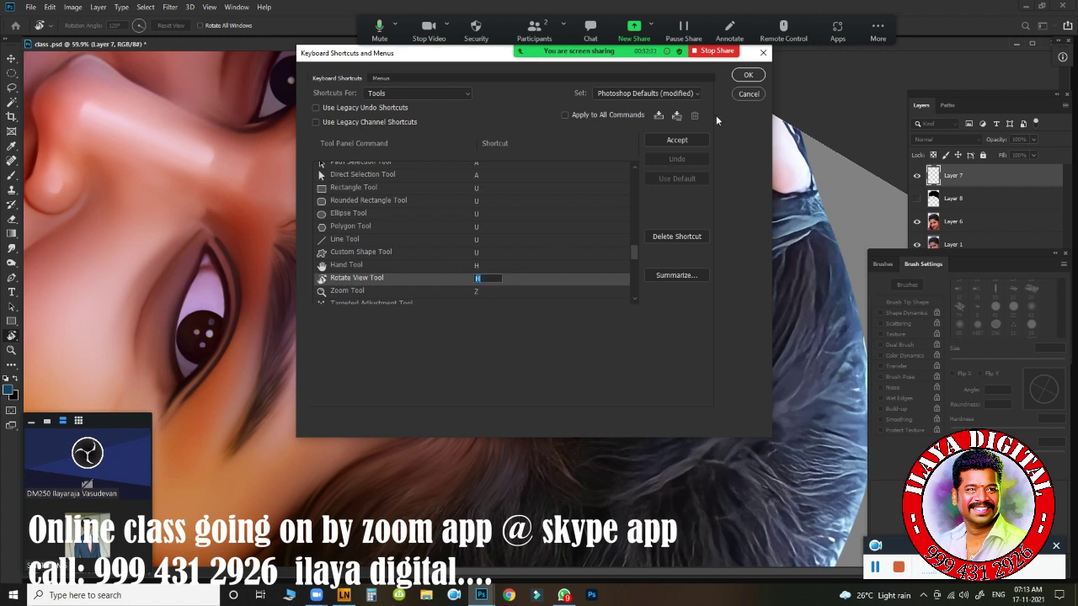
pyautogui.click(744, 77)
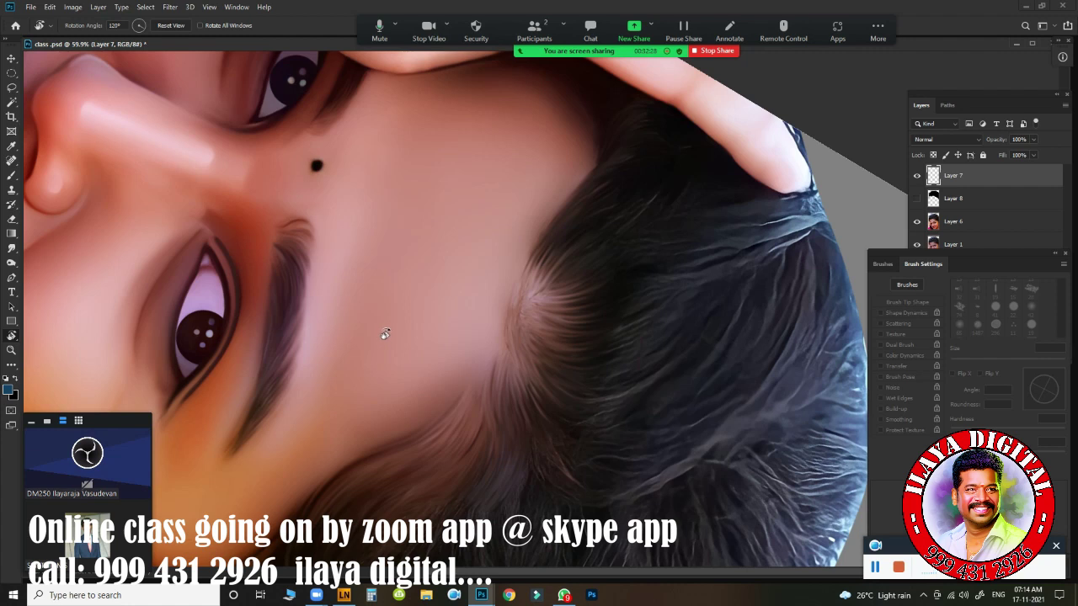
# - Return to the Brush and zoom and pan close onto the dark strands at the hair whorl
pyautogui.press('b')
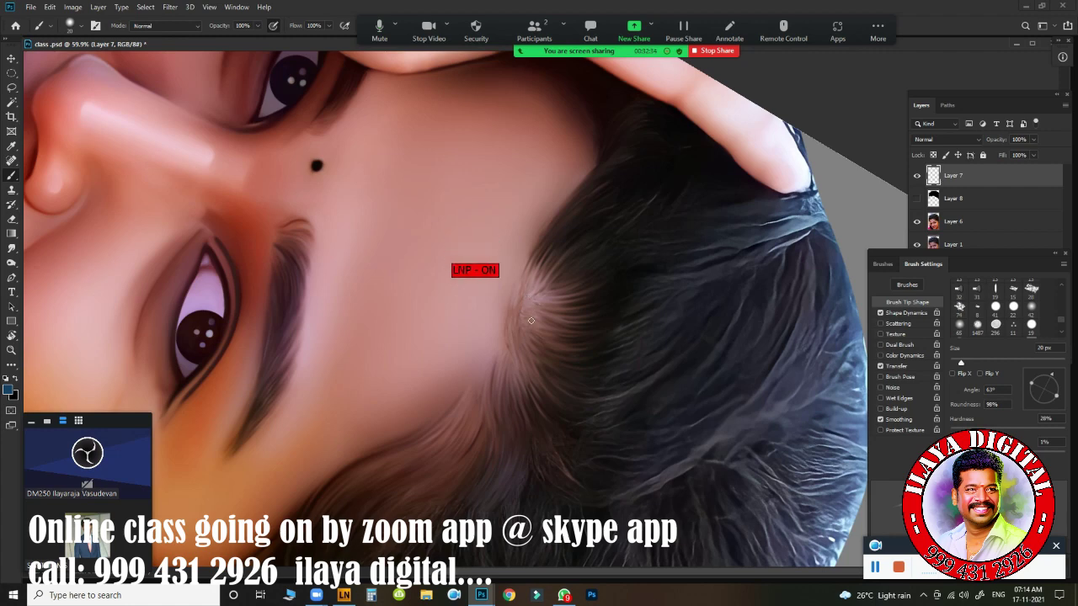
pyautogui.scroll(2, 617, 281)
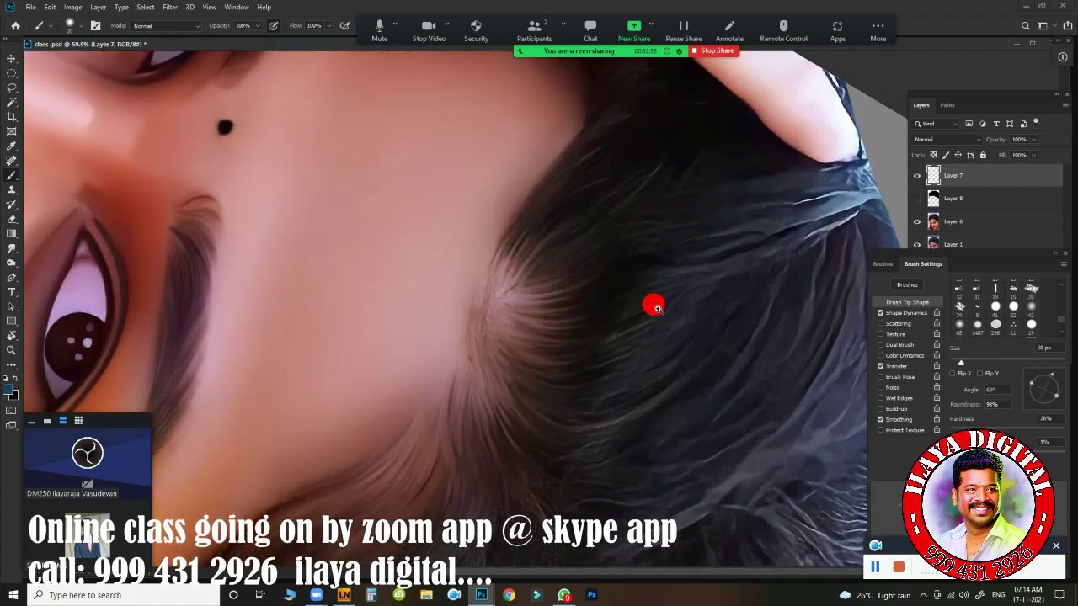
pyautogui.scroll(1, 624, 284)
pyautogui.moveTo(624, 284); pyautogui.dragTo(445, 231)
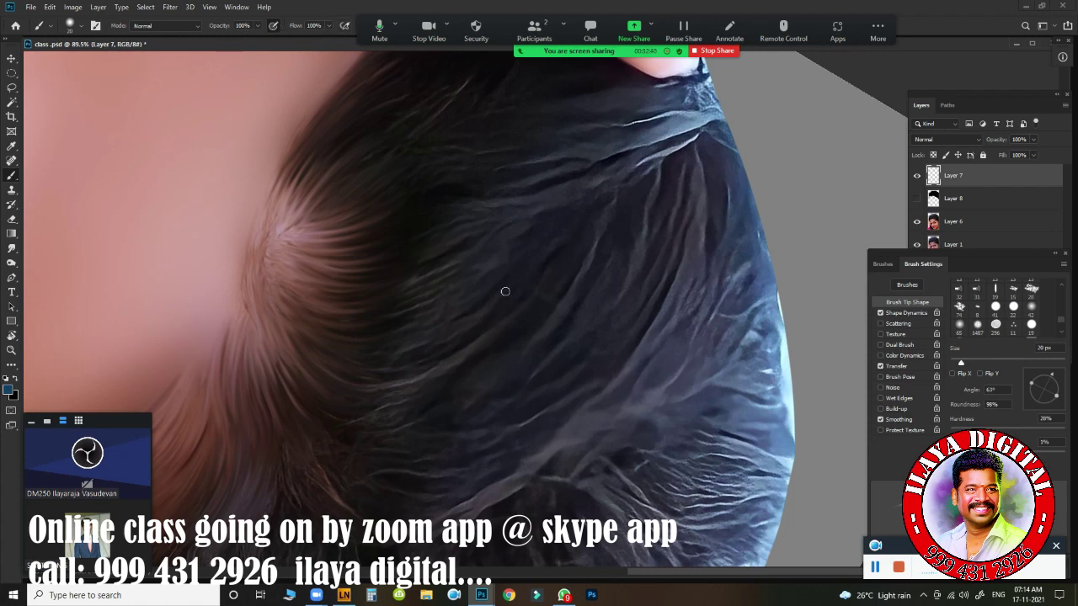
pyautogui.moveTo(506, 291); pyautogui.dragTo(501, 221)
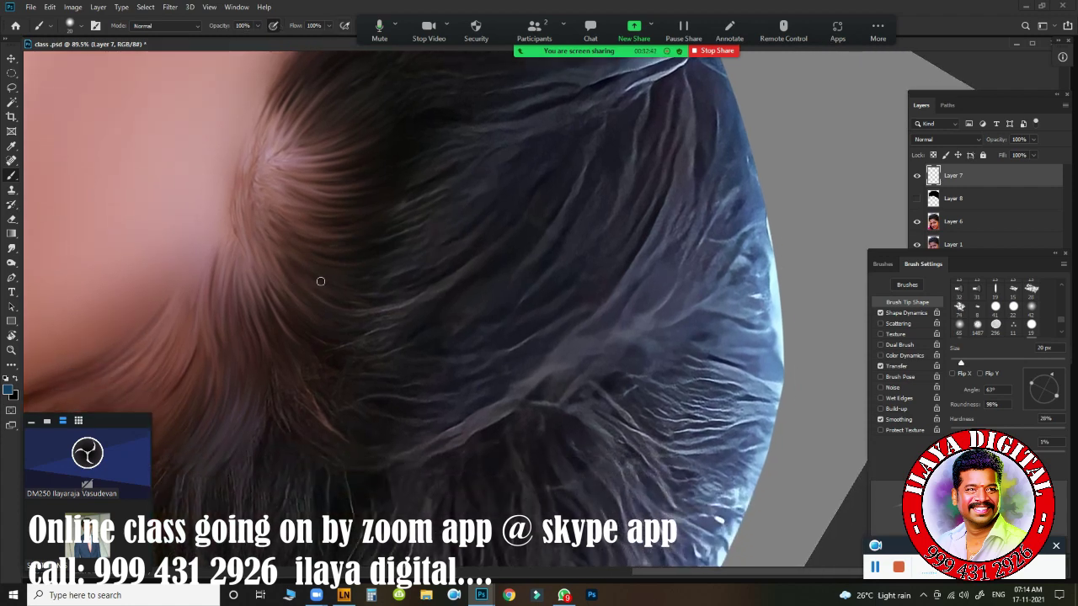
pyautogui.moveTo(334, 287)
pyautogui.mouseDown()
pyautogui.moveTo(365, 296)
pyautogui.moveTo(317, 240)
pyautogui.mouseUp()
# - Resize the portrait to 15 in wide at 250 ppi resolution in Image Size
pyautogui.hotkey('ctrl', 'alt', 'i')
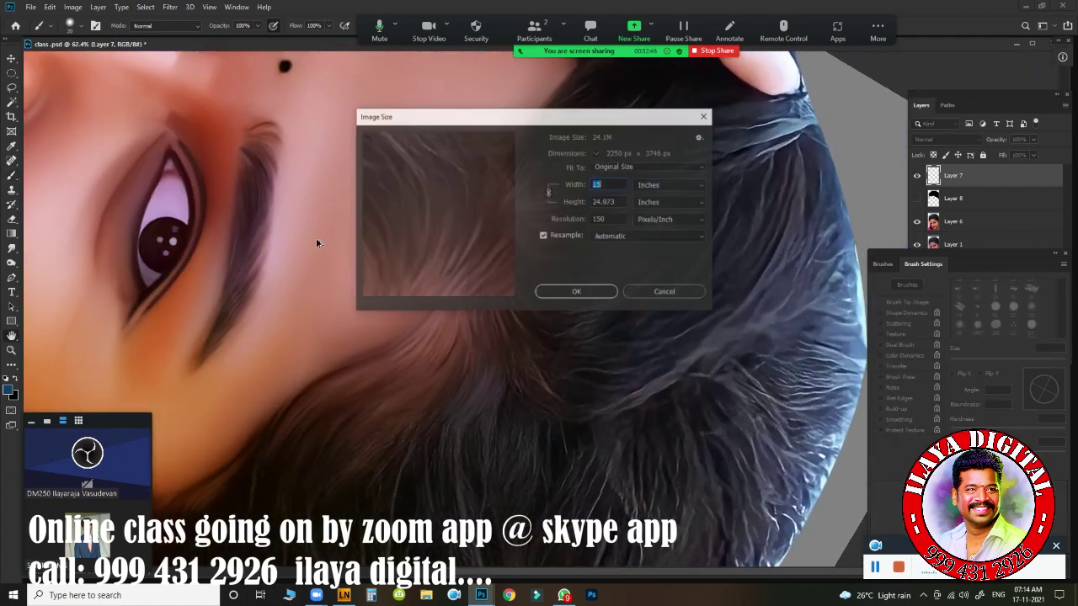
pyautogui.doubleClick(606, 220)
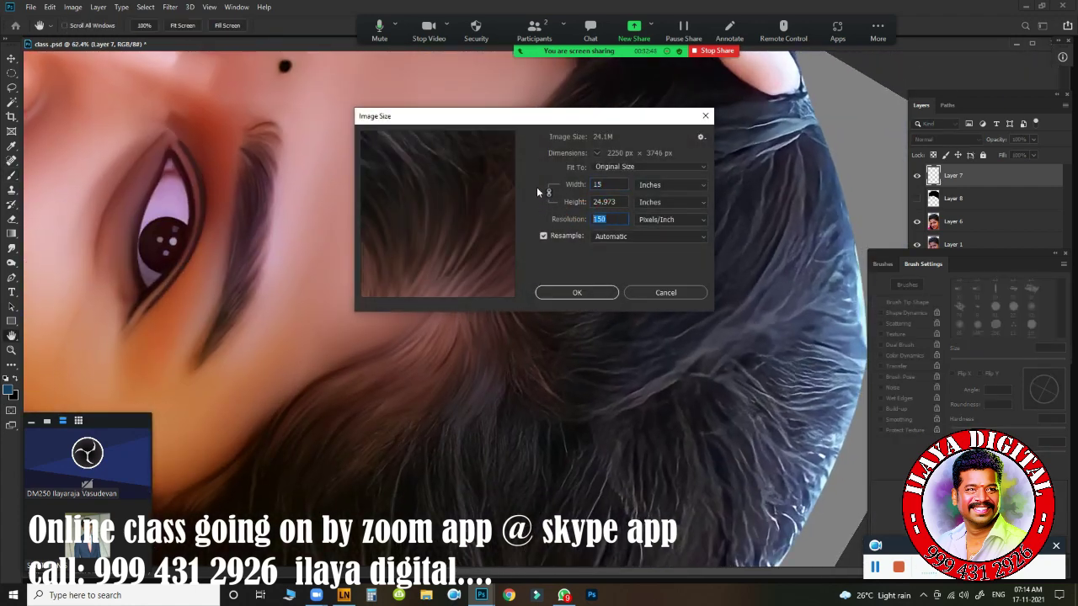
pyautogui.write('25')
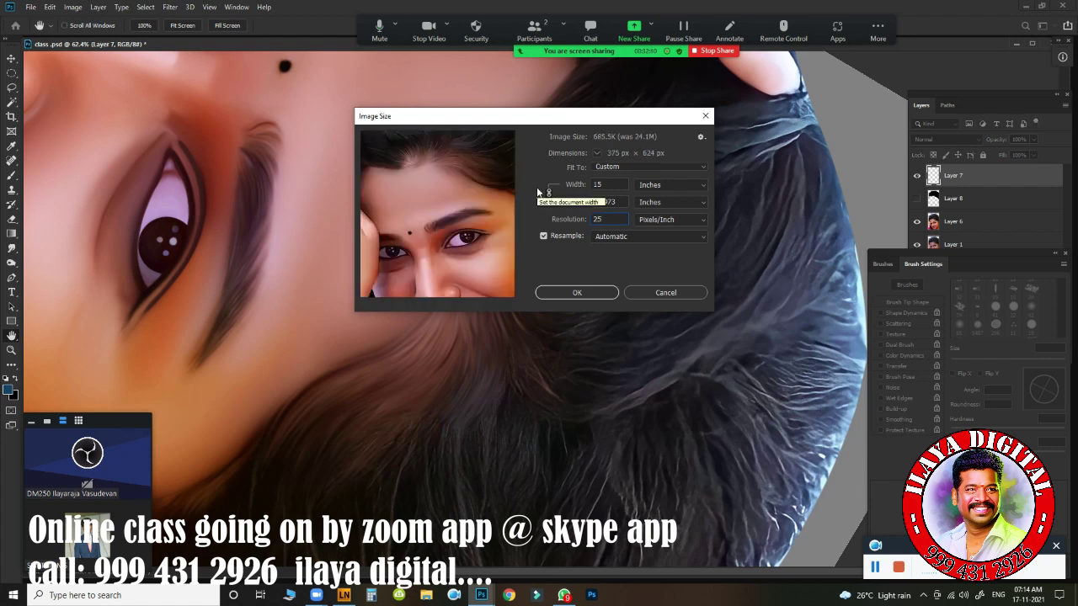
pyautogui.write('0')
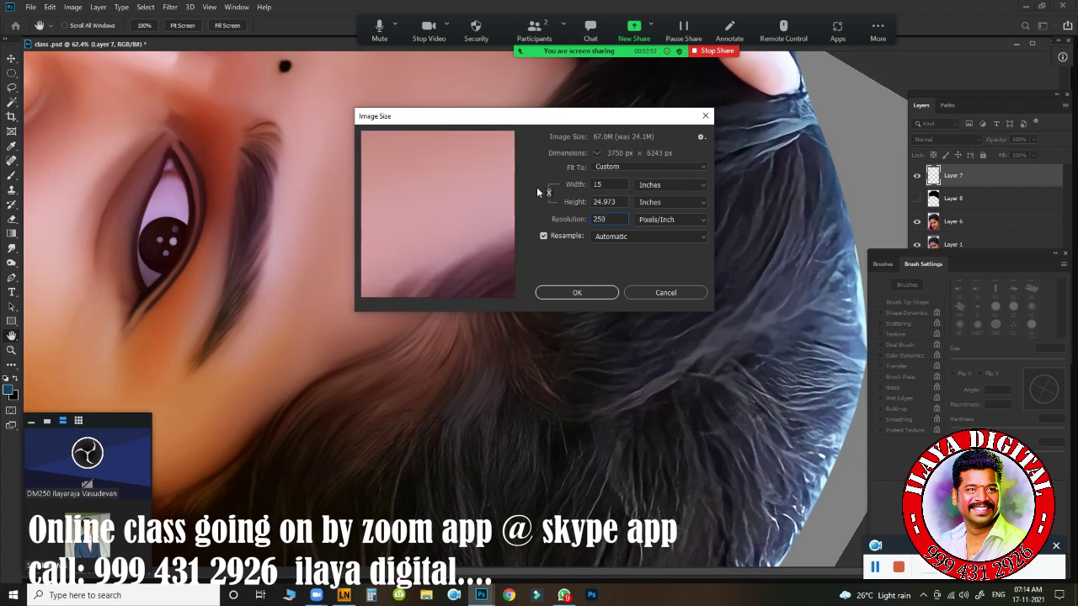
pyautogui.press('Return')
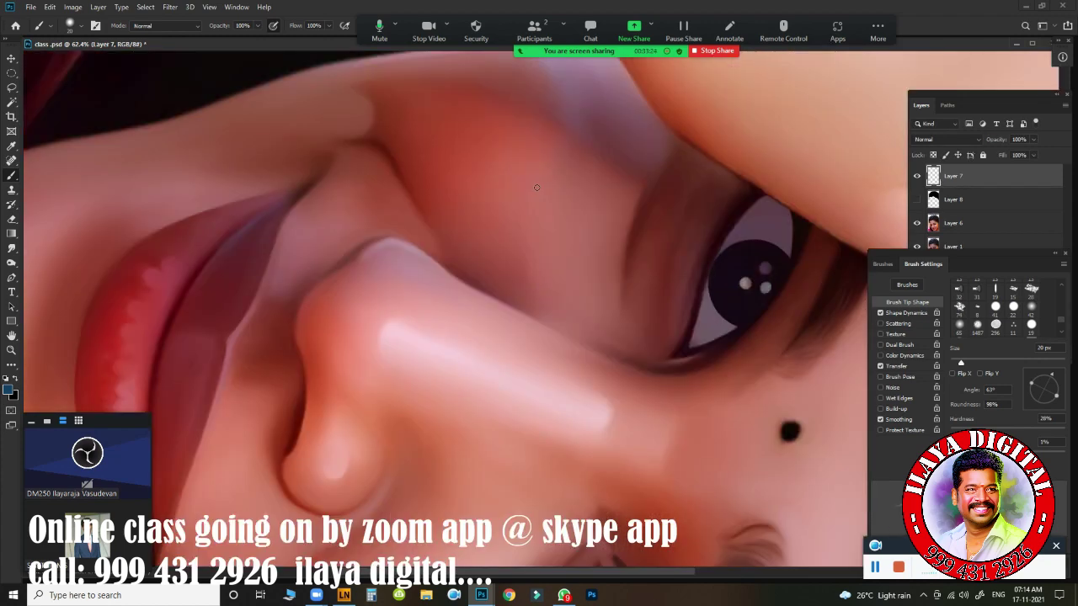
# - Zoom onto the hairline, enlarge the brush and paint trial blue strands
pyautogui.hotkey('ctrl', '0')
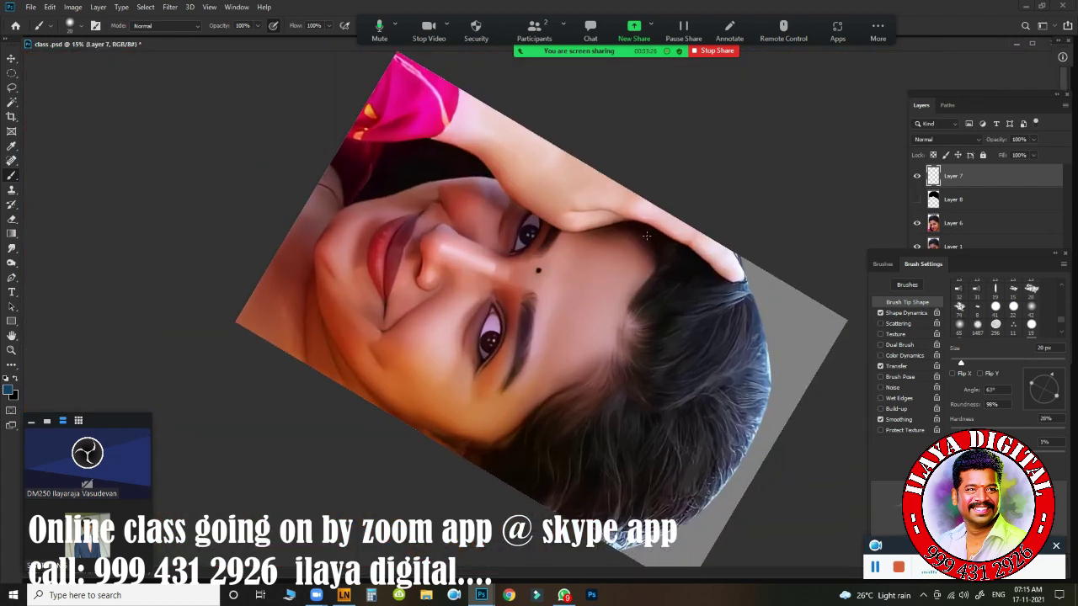
pyautogui.moveTo(647, 305)
pyautogui.mouseDown()
pyautogui.moveTo(716, 313)
pyautogui.moveTo(469, 260)
pyautogui.moveTo(356, 101)
pyautogui.moveTo(519, 283)
pyautogui.moveTo(539, 284)
pyautogui.moveTo(500, 289)
pyautogui.mouseUp()
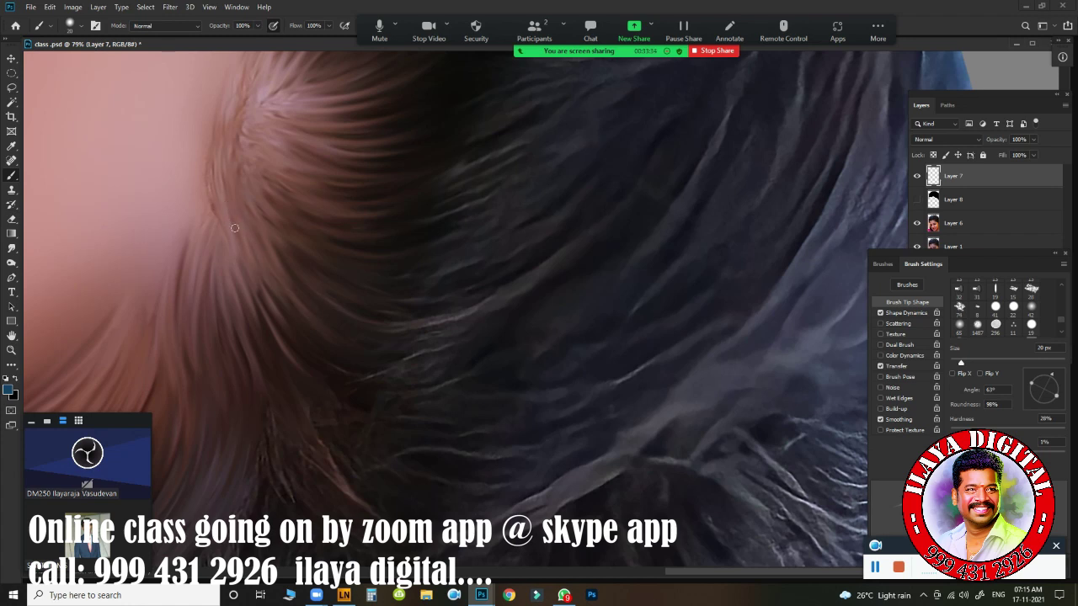
pyautogui.press(']')
pyautogui.moveTo(238, 229); pyautogui.dragTo(425, 382)
pyautogui.hotkey('ctrl', 'z')
pyautogui.moveTo(249, 209)
pyautogui.mouseDown()
pyautogui.moveTo(424, 361)
pyautogui.moveTo(409, 355)
pyautogui.mouseUp()
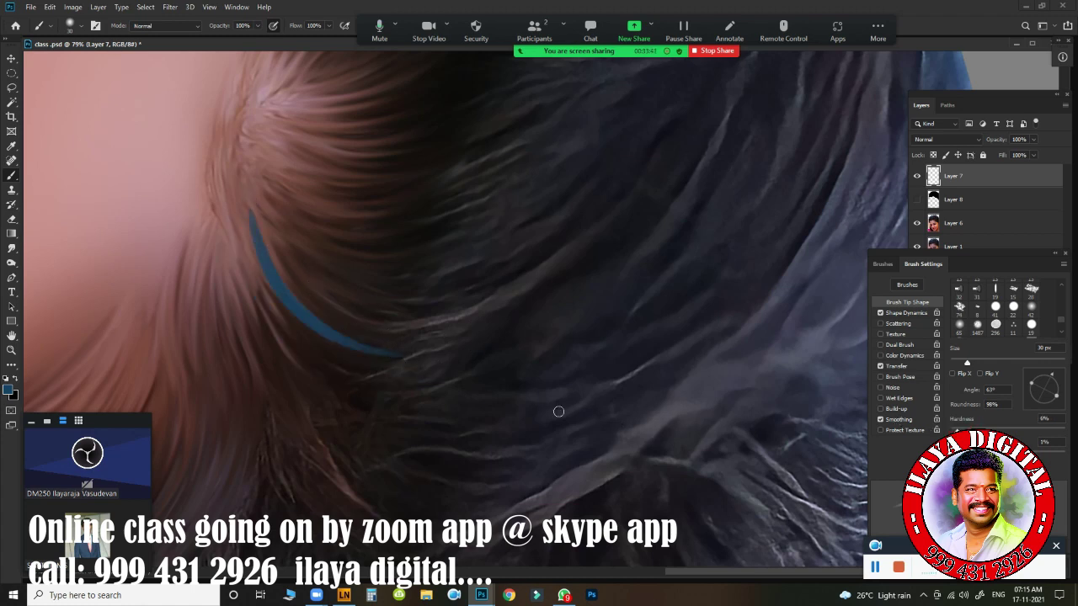
pyautogui.moveTo(310, 158); pyautogui.dragTo(451, 304)
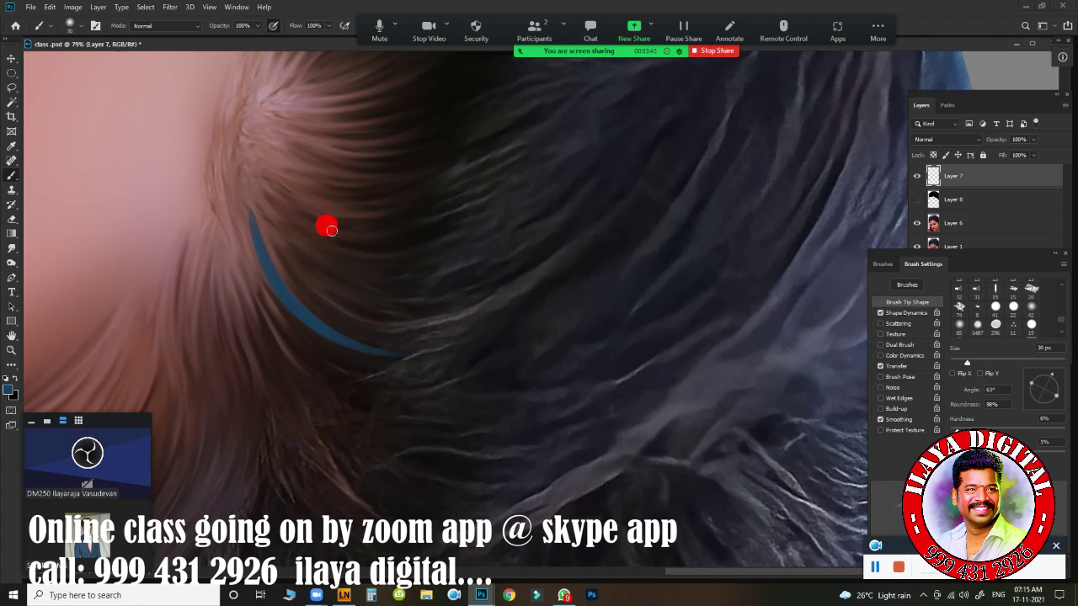
# - Lower hardness to about 8% for a 30 px brush, undoing each trial blue stroke
pyautogui.click(910, 312)
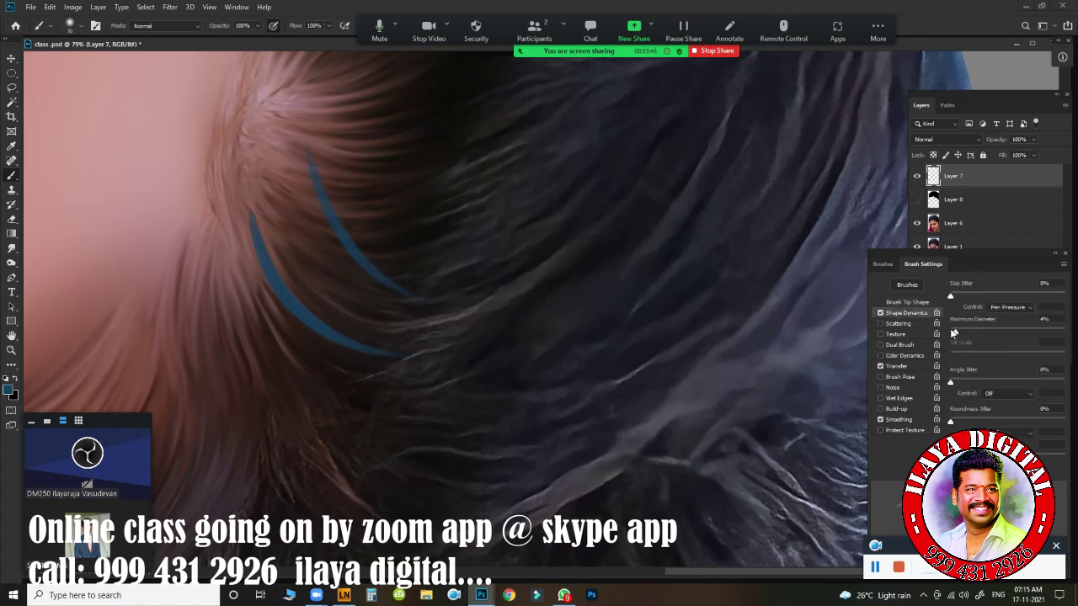
pyautogui.moveTo(348, 135); pyautogui.dragTo(496, 298)
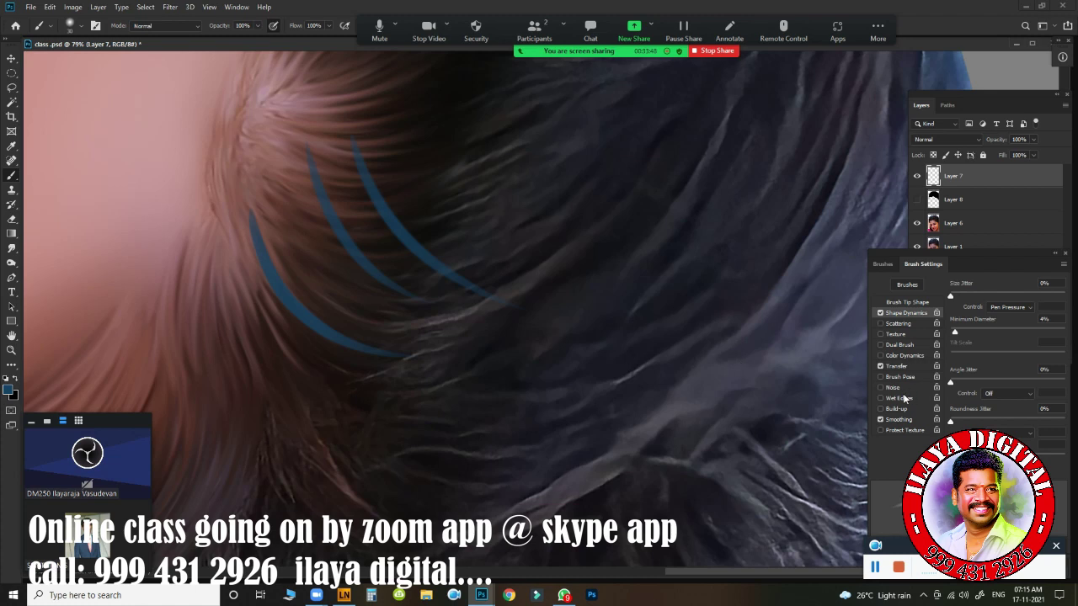
pyautogui.hotkey('ctrl', 'z')
pyautogui.hotkey('ctrl', 'z')
pyautogui.hotkey('ctrl', 'z')
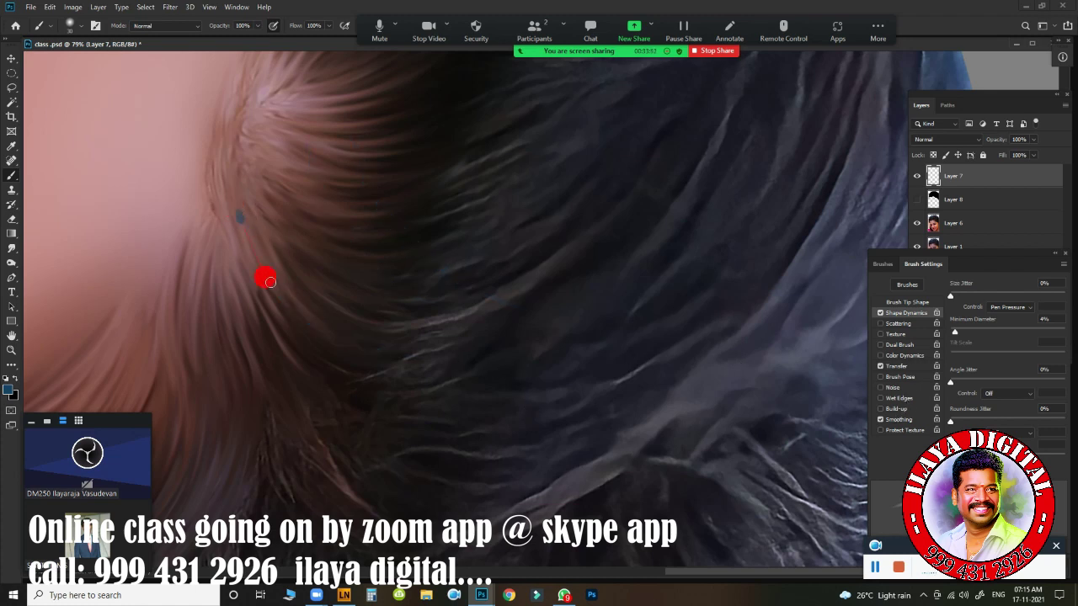
pyautogui.moveTo(239, 212); pyautogui.dragTo(455, 346)
pyautogui.hotkey('ctrl', 'z')
pyautogui.click(915, 302)
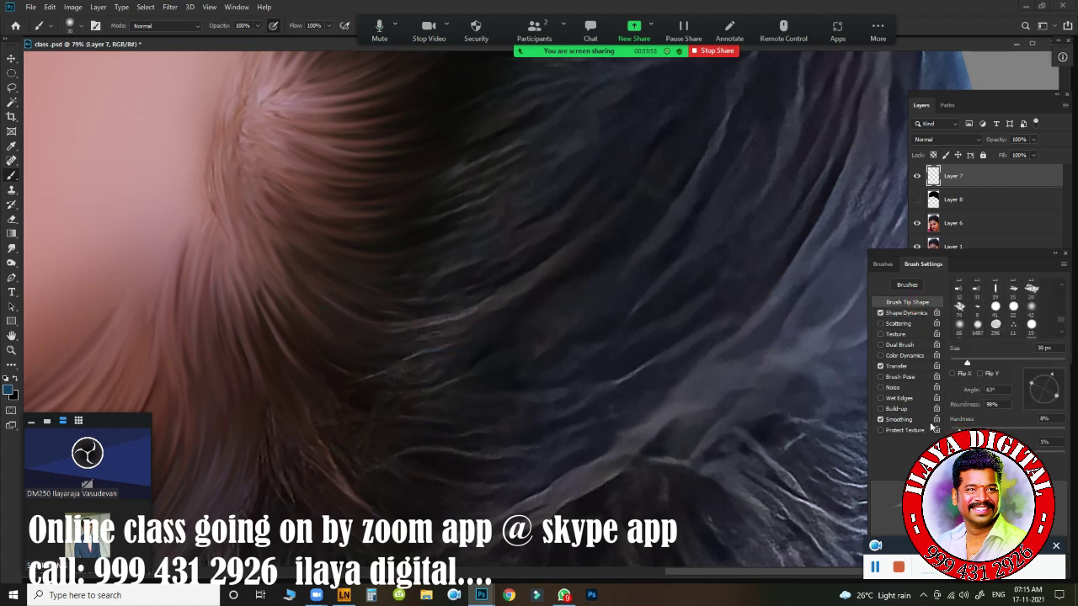
pyautogui.moveTo(325, 327); pyautogui.dragTo(413, 369)
pyautogui.moveTo(270, 242); pyautogui.dragTo(439, 354)
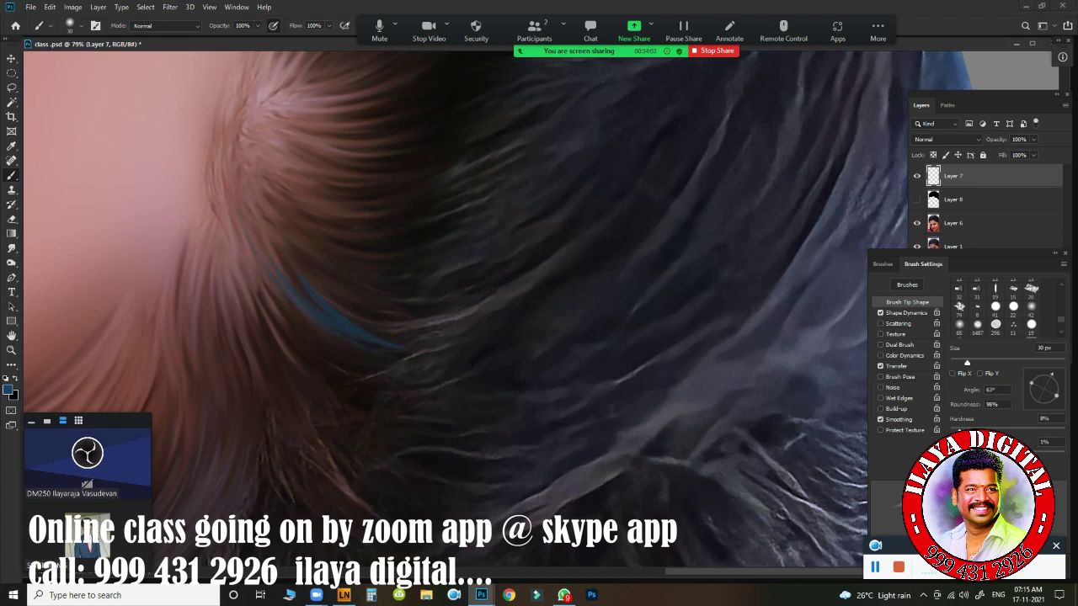
pyautogui.hotkey('ctrl', 'z')
# - Paint several thin blue strands along the hair edge and higher in the hair
pyautogui.scroll(2, 376, 325)
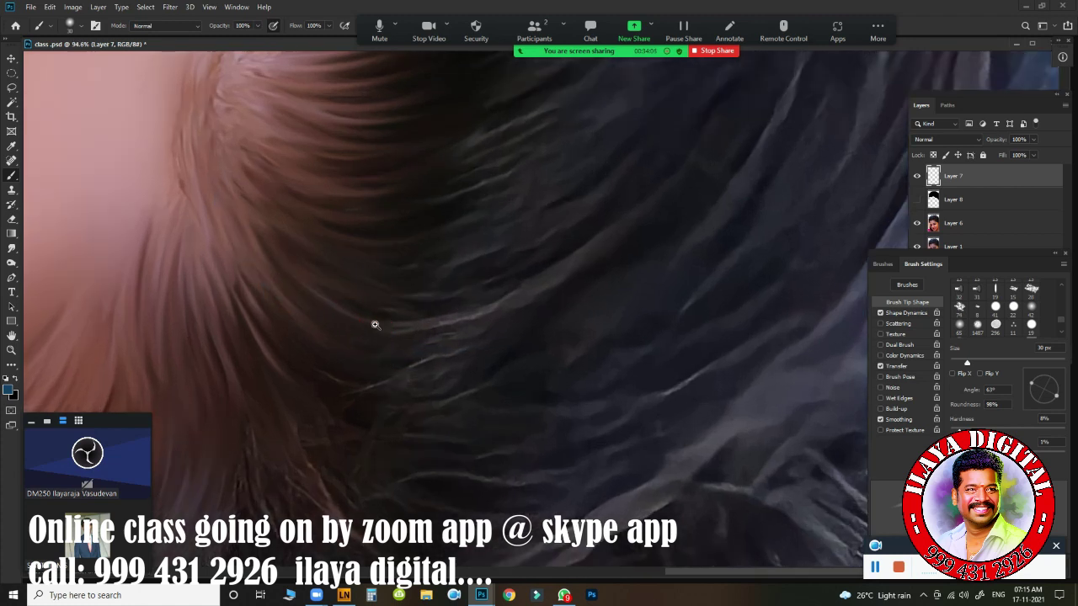
pyautogui.moveTo(376, 325); pyautogui.dragTo(390, 393)
pyautogui.moveTo(241, 243); pyautogui.dragTo(530, 354)
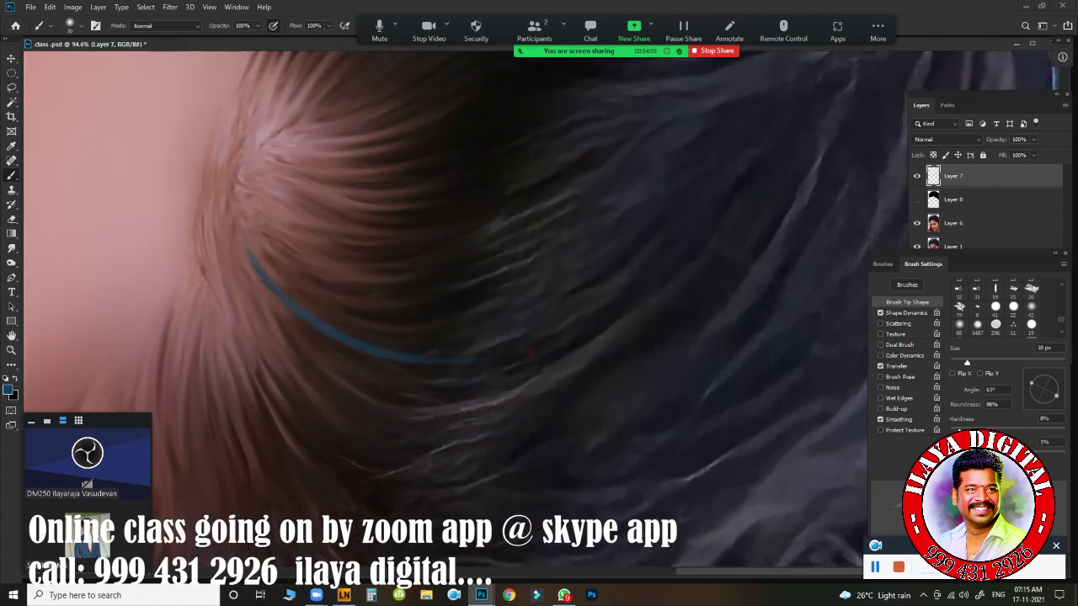
pyautogui.moveTo(306, 286); pyautogui.dragTo(373, 345)
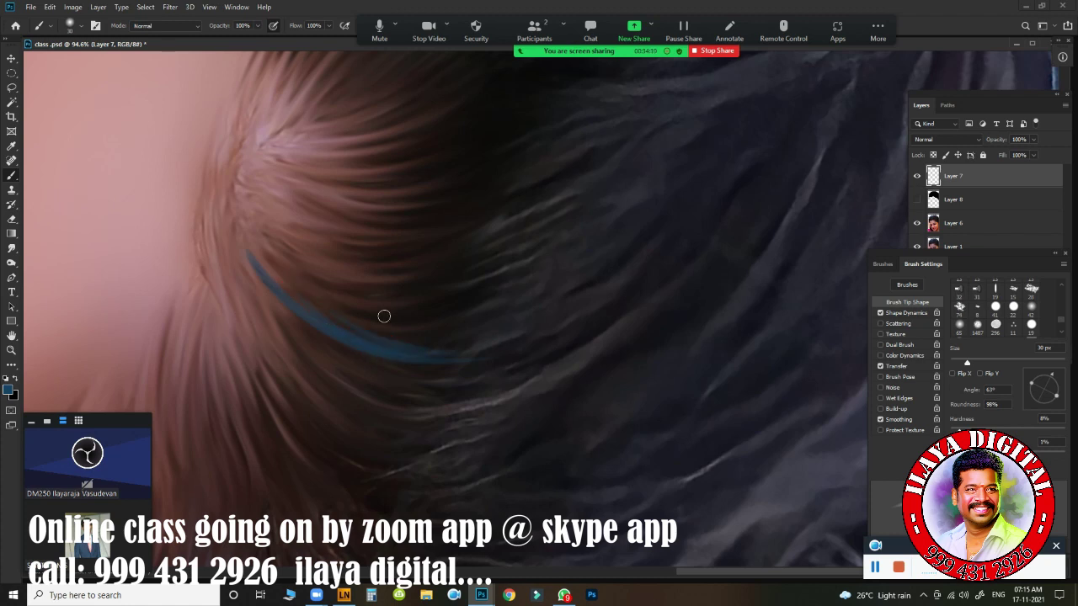
pyautogui.moveTo(325, 283); pyautogui.dragTo(438, 291)
pyautogui.moveTo(283, 241); pyautogui.dragTo(455, 276)
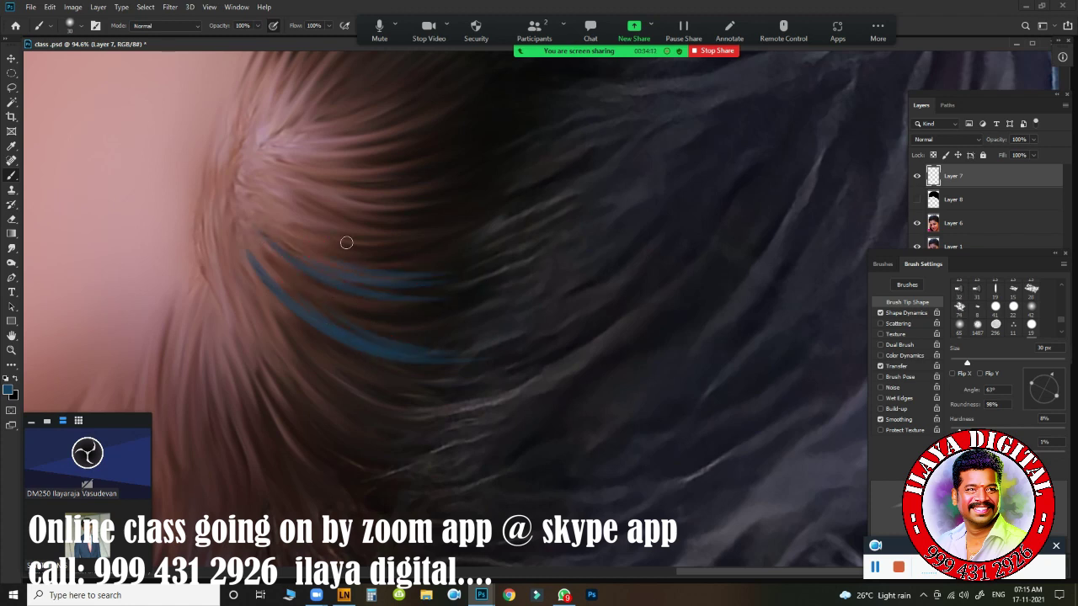
pyautogui.moveTo(286, 220); pyautogui.dragTo(484, 224)
pyautogui.moveTo(288, 221); pyautogui.dragTo(295, 224)
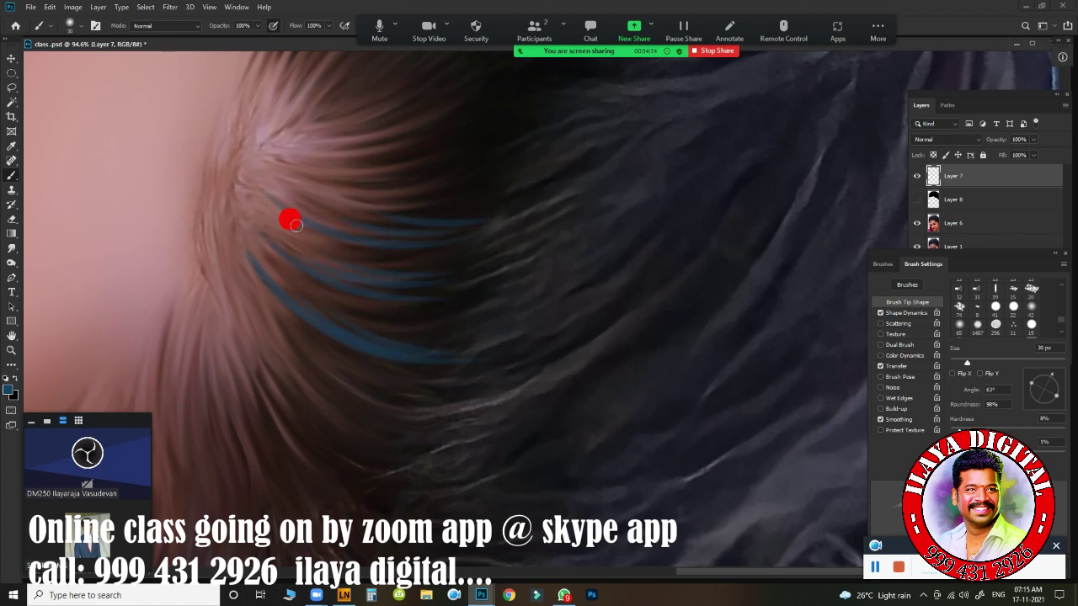
pyautogui.moveTo(234, 292); pyautogui.dragTo(424, 421)
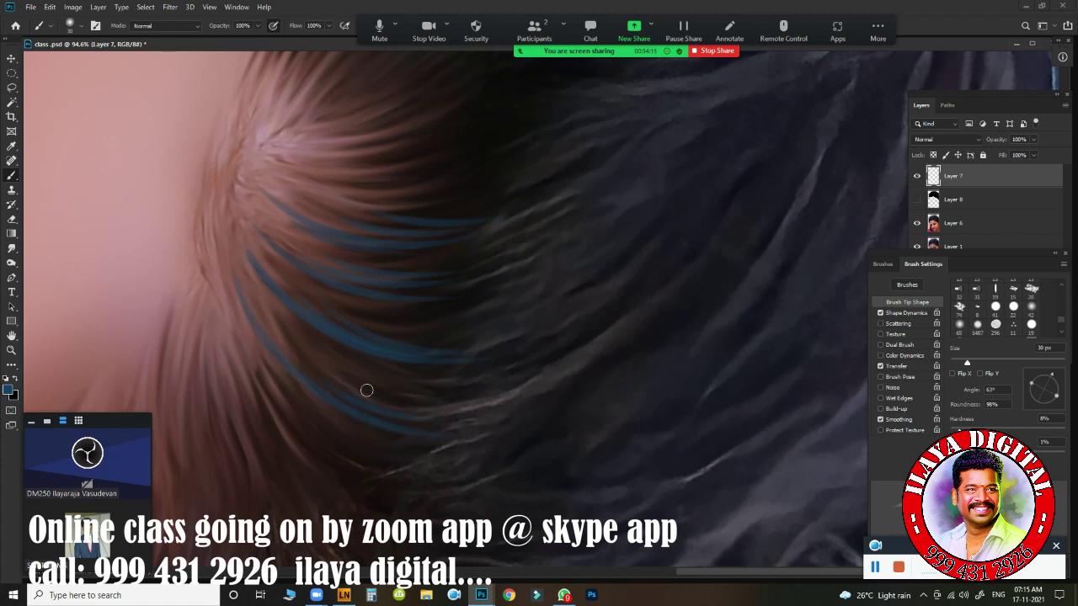
pyautogui.click(242, 322)
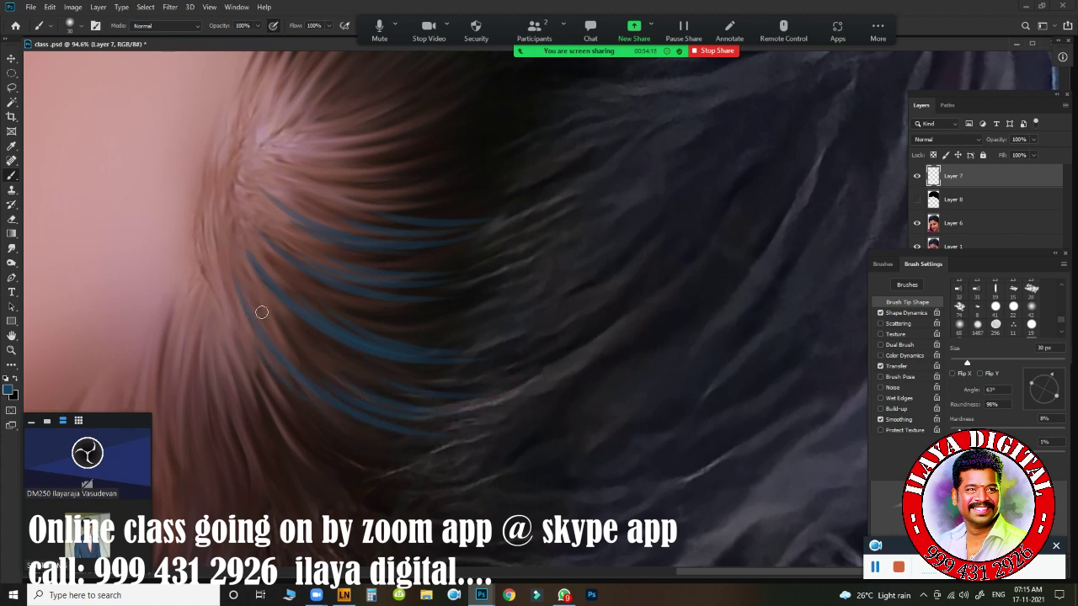
pyautogui.click(208, 245)
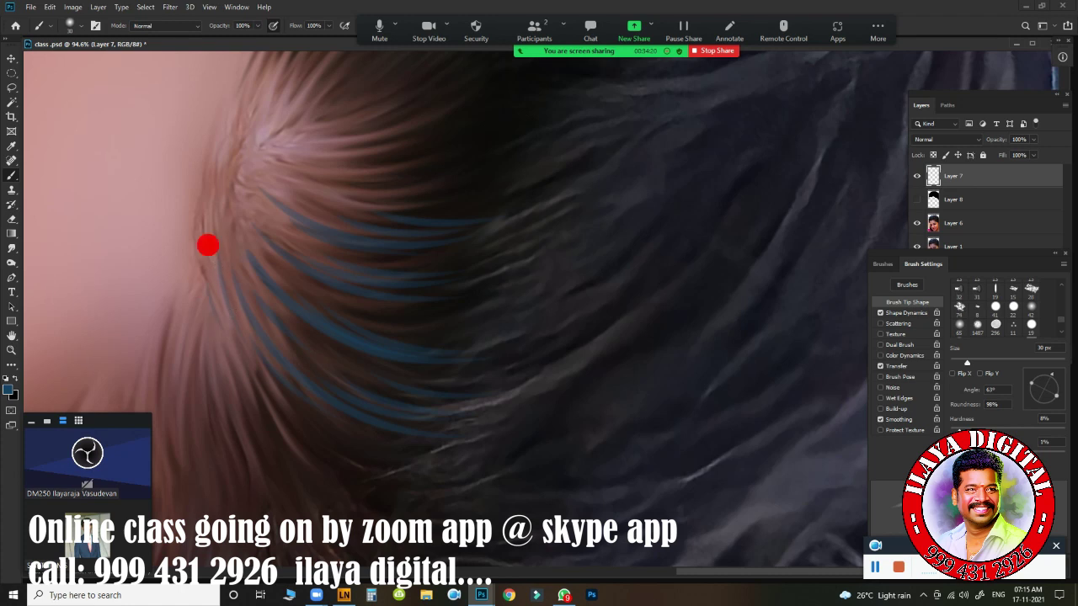
# - Paint more blue strands in another hair area, including one across the lower hair
pyautogui.moveTo(355, 484); pyautogui.dragTo(619, 311)
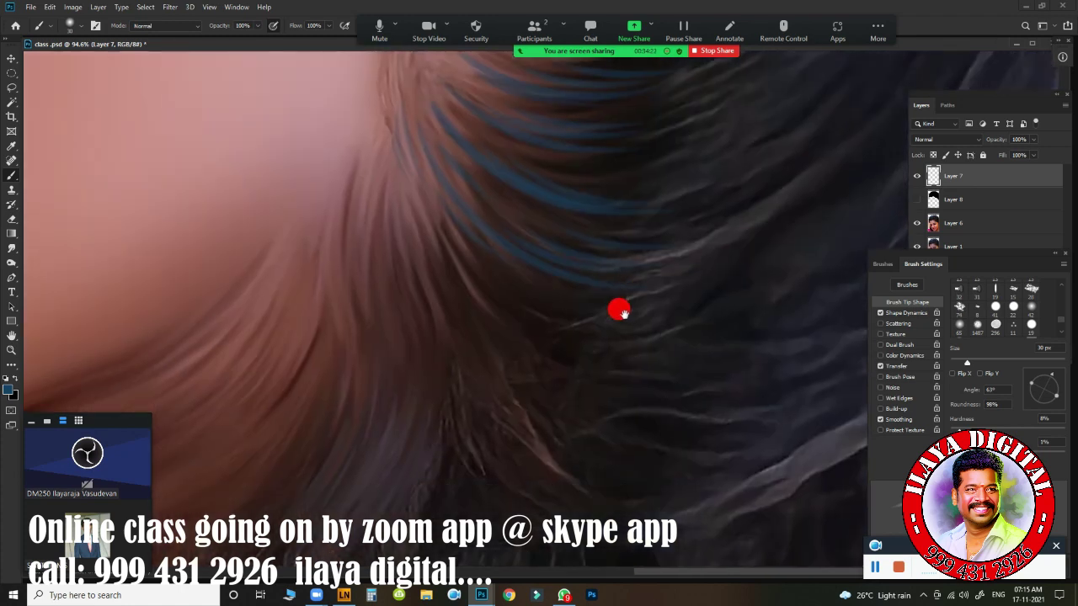
pyautogui.moveTo(462, 290); pyautogui.dragTo(564, 335)
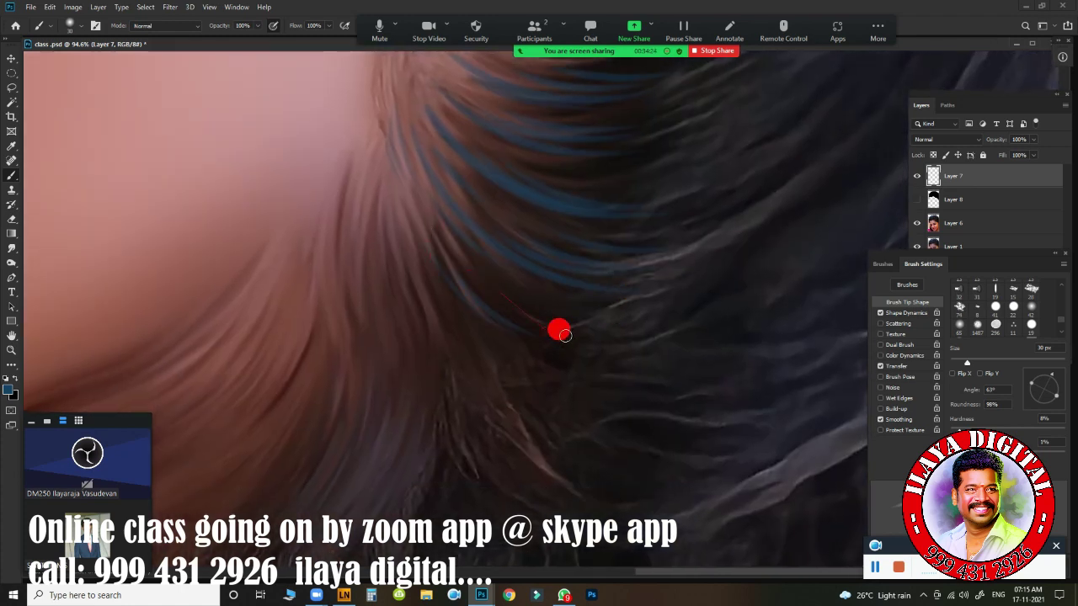
pyautogui.hotkey('ctrl', 'z')
pyautogui.moveTo(373, 252); pyautogui.dragTo(393, 219)
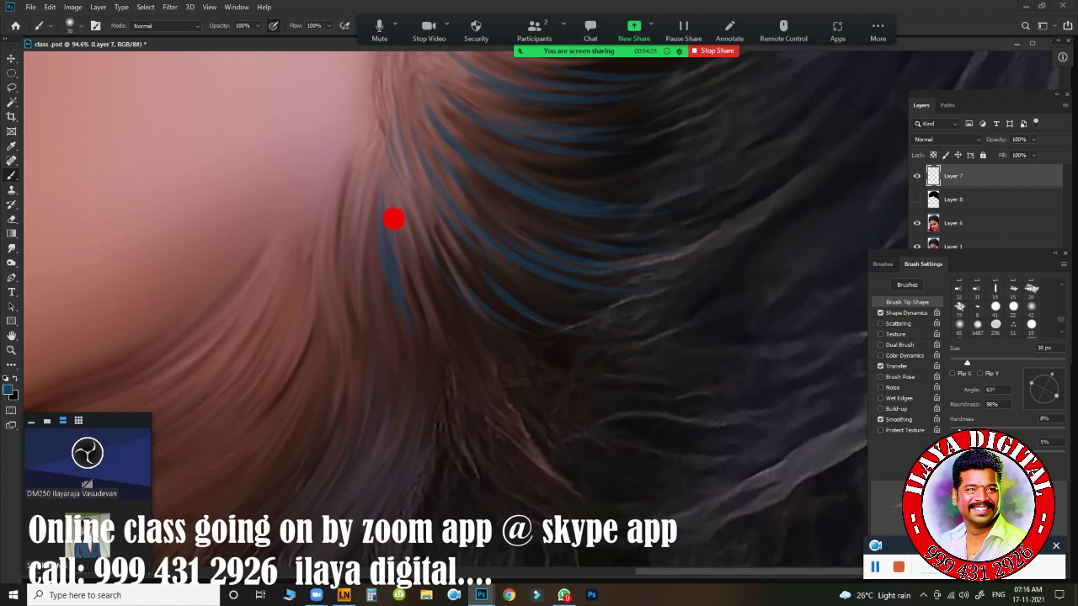
pyautogui.moveTo(356, 134); pyautogui.dragTo(323, 221)
pyautogui.moveTo(325, 296)
pyautogui.mouseDown()
pyautogui.moveTo(327, 207)
pyautogui.moveTo(336, 211)
pyautogui.mouseUp()
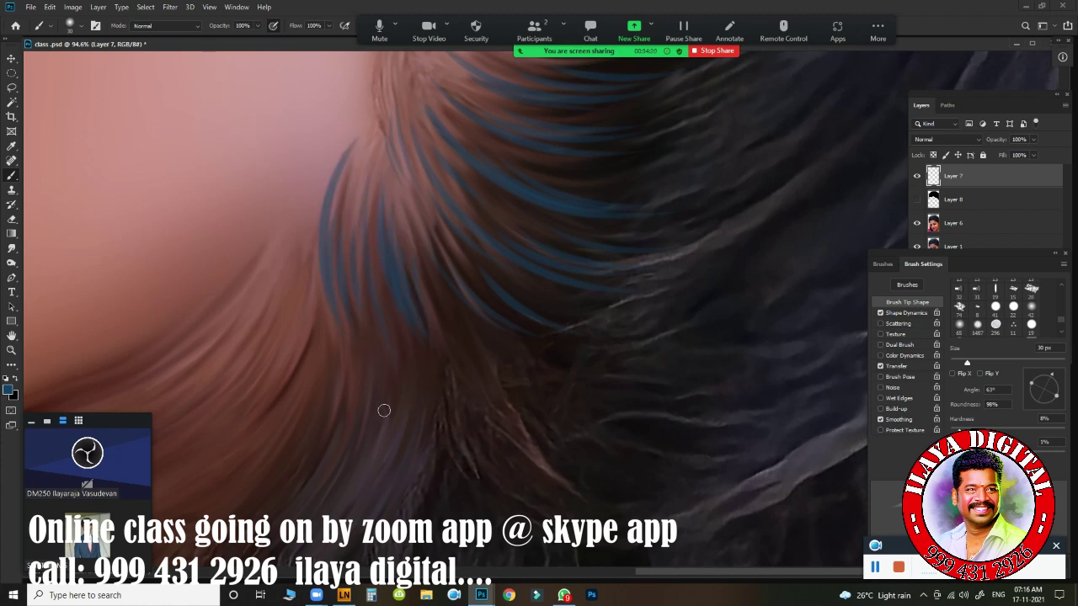
pyautogui.moveTo(539, 255); pyautogui.dragTo(480, 440)
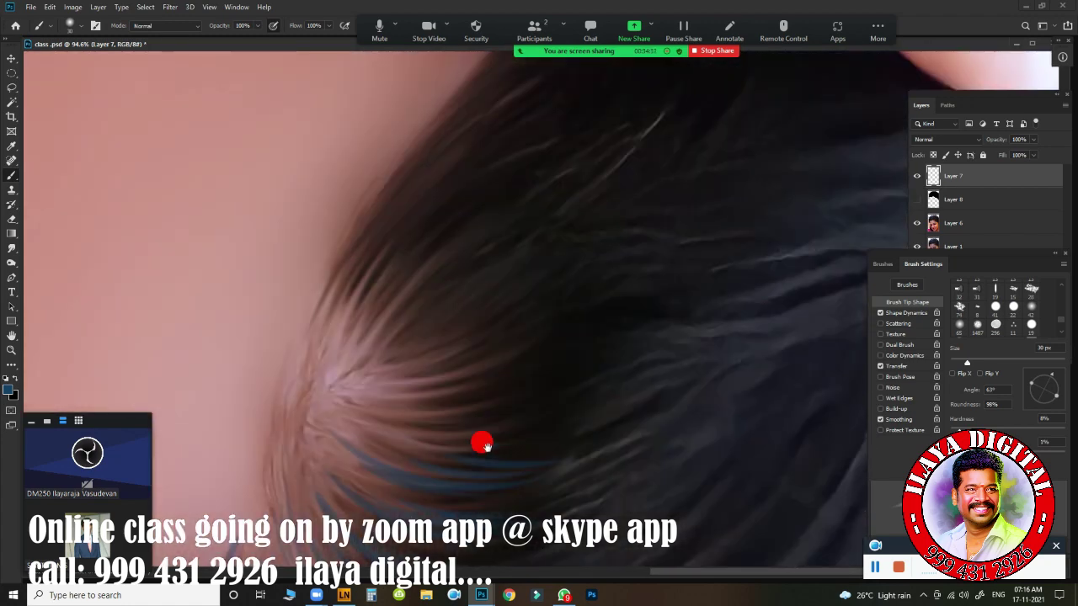
pyautogui.click(330, 372)
pyautogui.moveTo(330, 372); pyautogui.dragTo(526, 369)
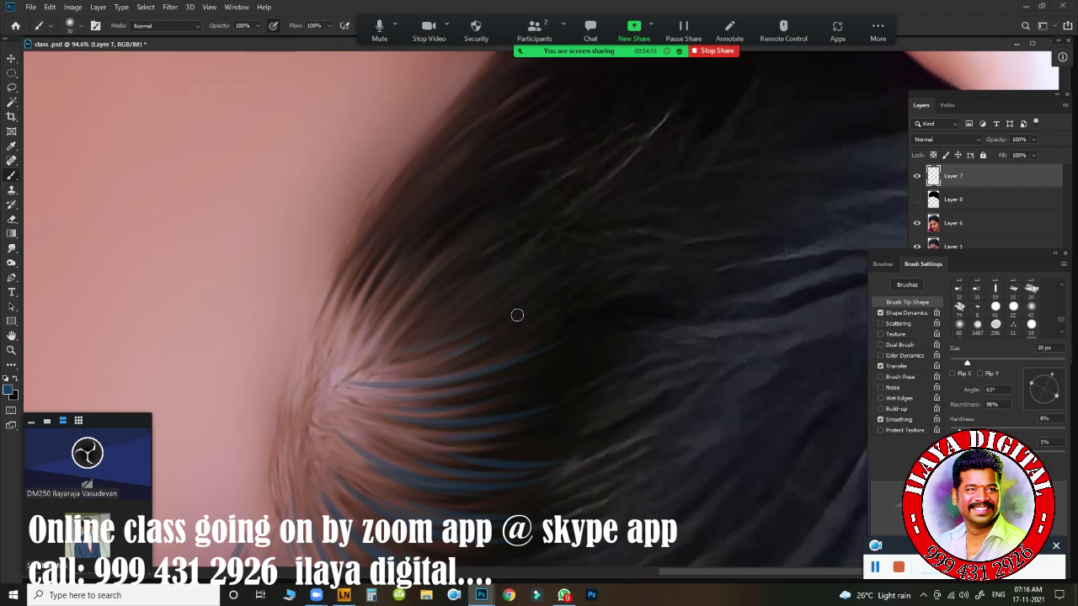
pyautogui.scroll(-5, 459, 337)
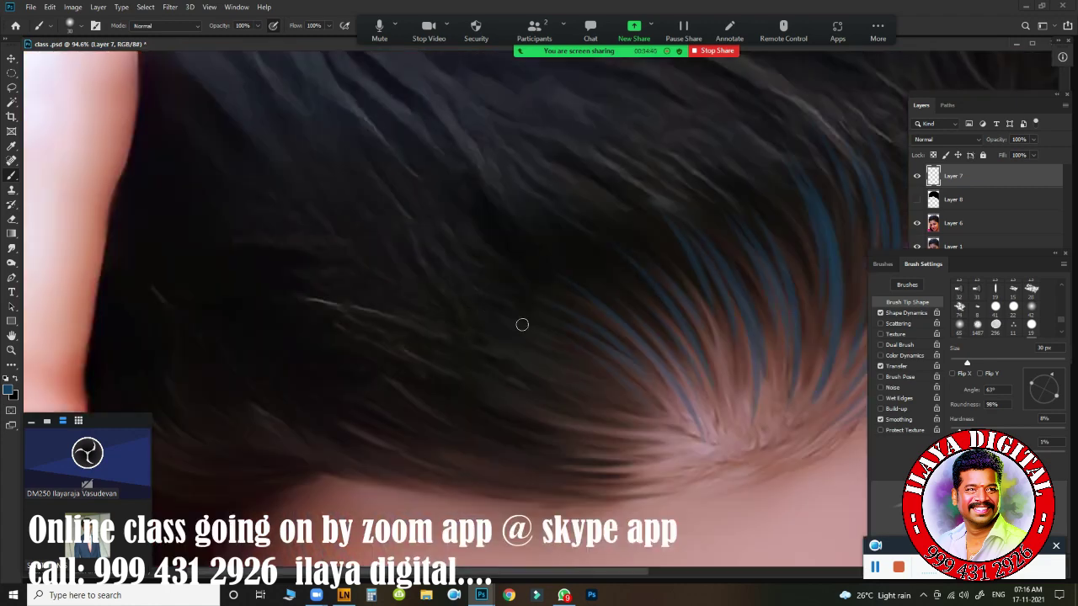
# - Paint three curved thin blue strands along the hairline near the parting
pyautogui.moveTo(523, 325)
pyautogui.mouseDown()
pyautogui.moveTo(536, 363)
pyautogui.moveTo(446, 408)
pyautogui.moveTo(691, 269)
pyautogui.moveTo(493, 336)
pyautogui.mouseUp()
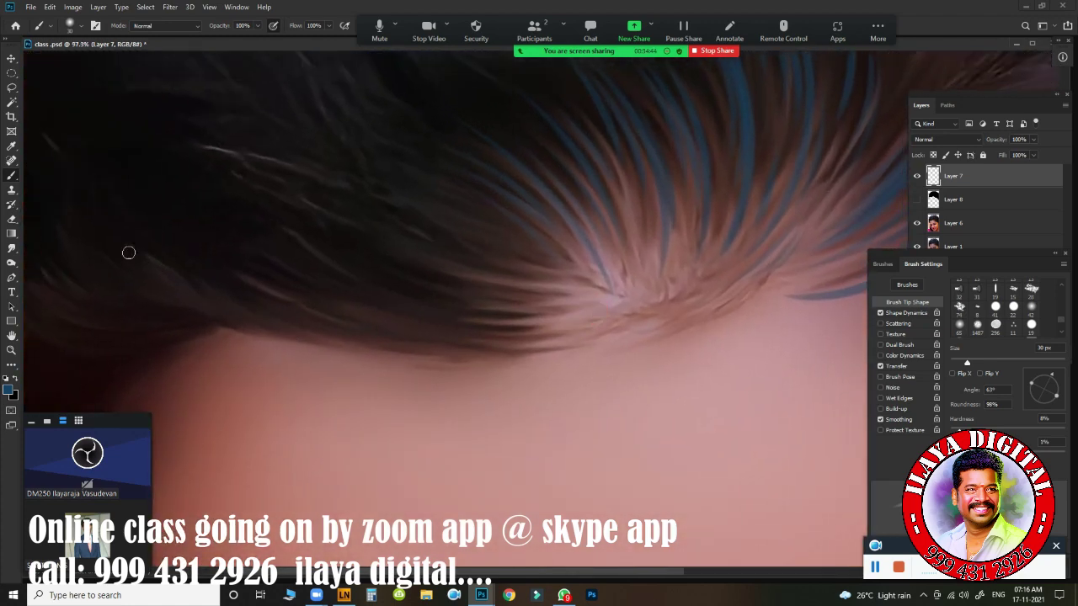
pyautogui.moveTo(99, 228); pyautogui.dragTo(268, 312)
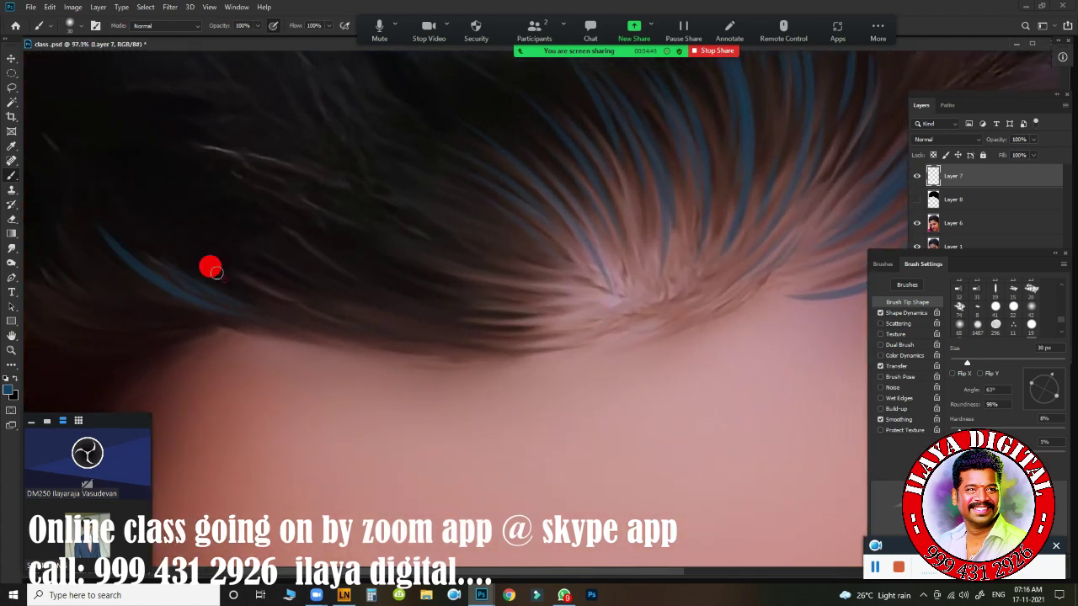
pyautogui.moveTo(209, 267); pyautogui.dragTo(286, 308)
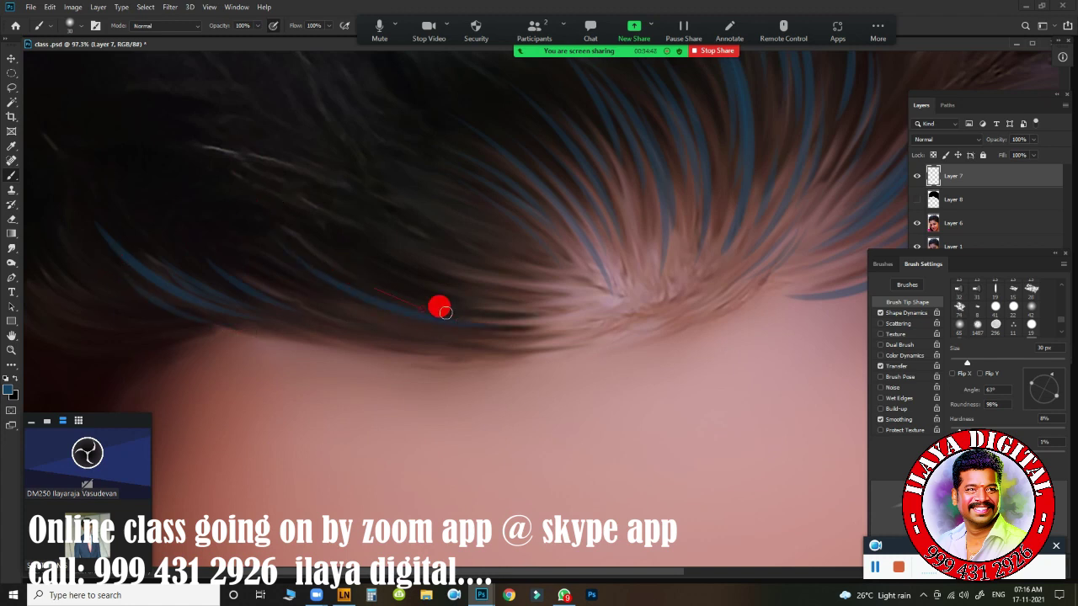
pyautogui.moveTo(370, 282)
pyautogui.mouseDown()
pyautogui.moveTo(502, 307)
pyautogui.moveTo(434, 406)
pyautogui.mouseUp()
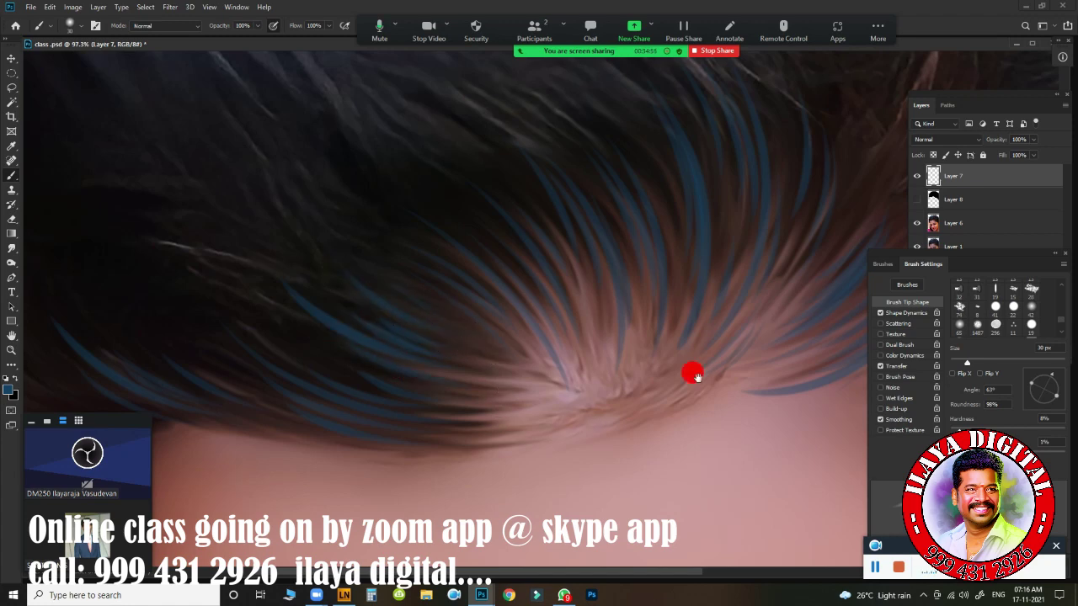
# - Sweep more blue strands through the hair above the forehead, then zoom out to 54%
pyautogui.moveTo(692, 374); pyautogui.dragTo(233, 385)
pyautogui.moveTo(565, 342); pyautogui.dragTo(380, 397)
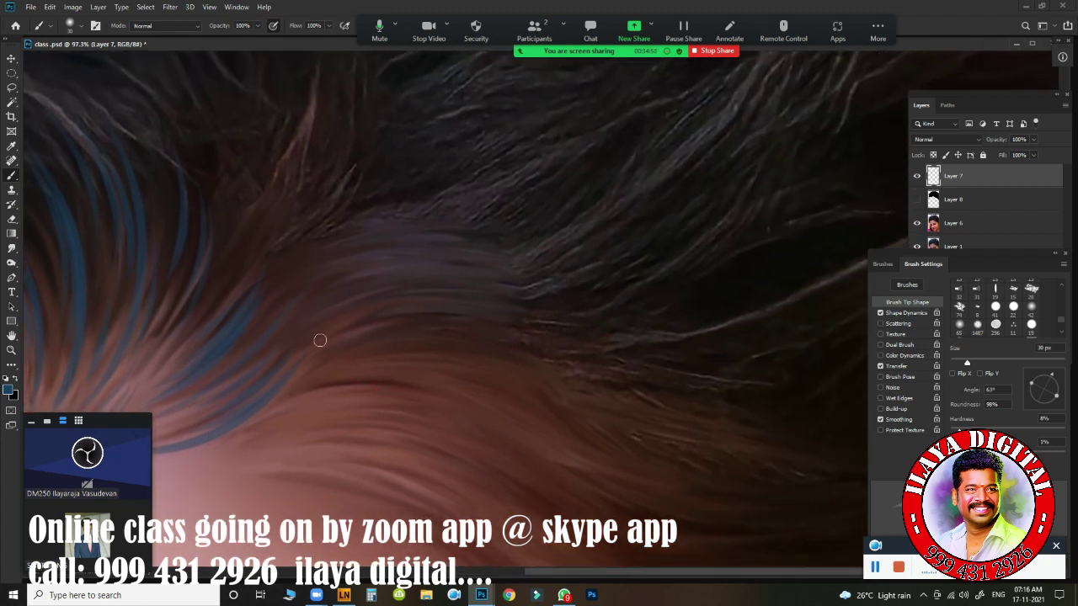
pyautogui.moveTo(320, 340); pyautogui.dragTo(483, 278)
pyautogui.moveTo(483, 370); pyautogui.dragTo(496, 175)
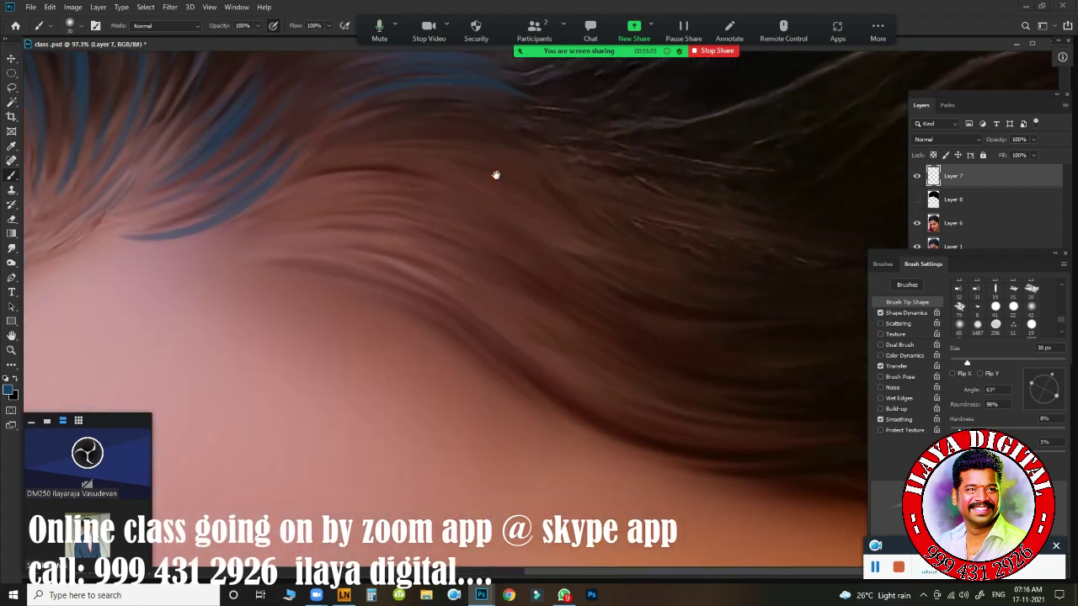
pyautogui.moveTo(306, 180); pyautogui.dragTo(549, 230)
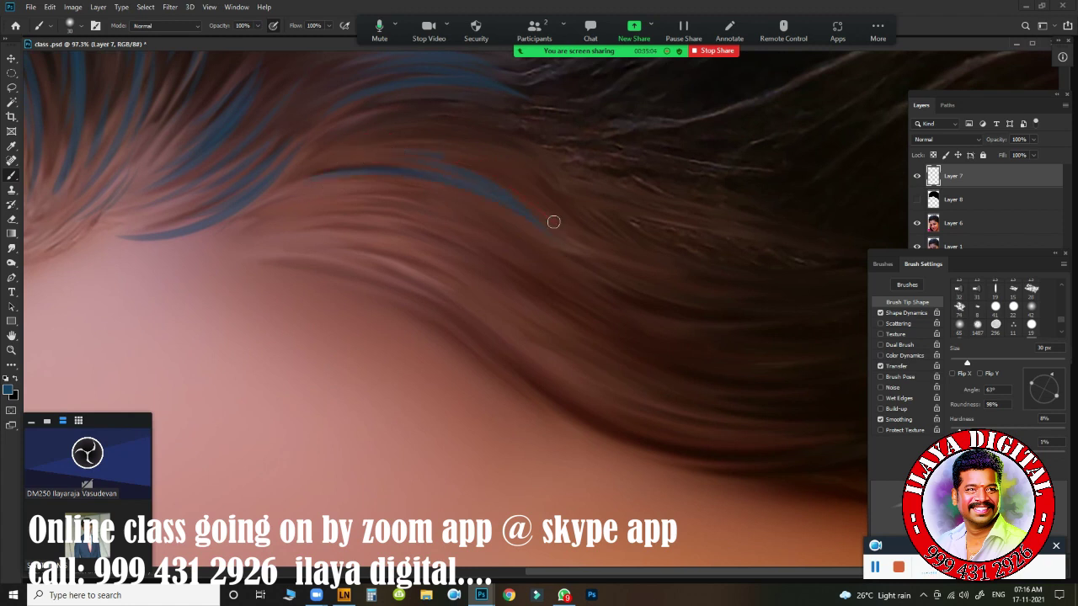
pyautogui.moveTo(564, 171); pyautogui.dragTo(396, 118)
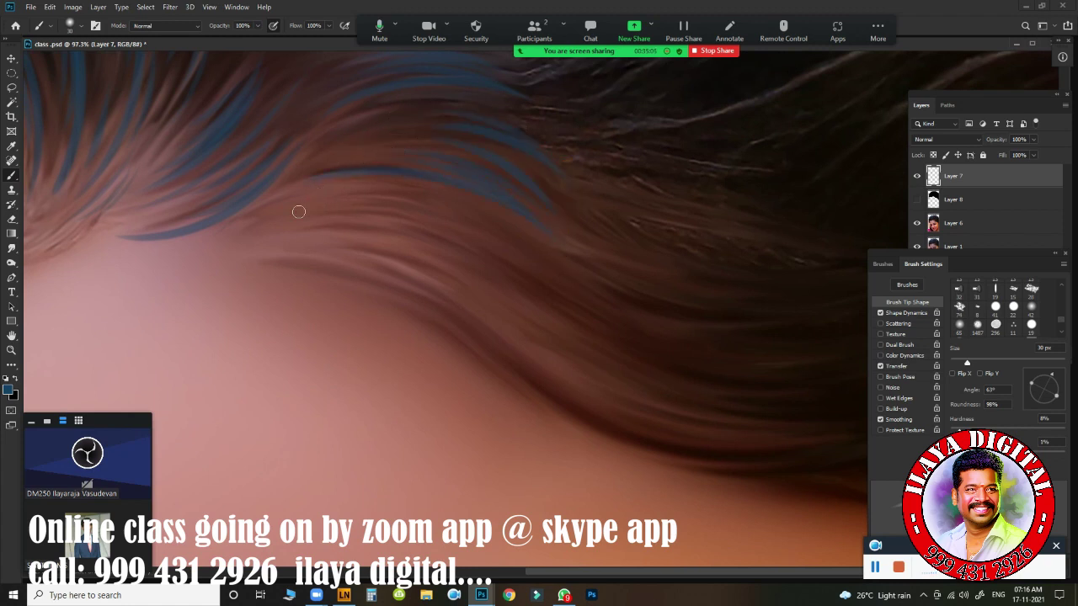
pyautogui.moveTo(376, 182); pyautogui.dragTo(274, 212)
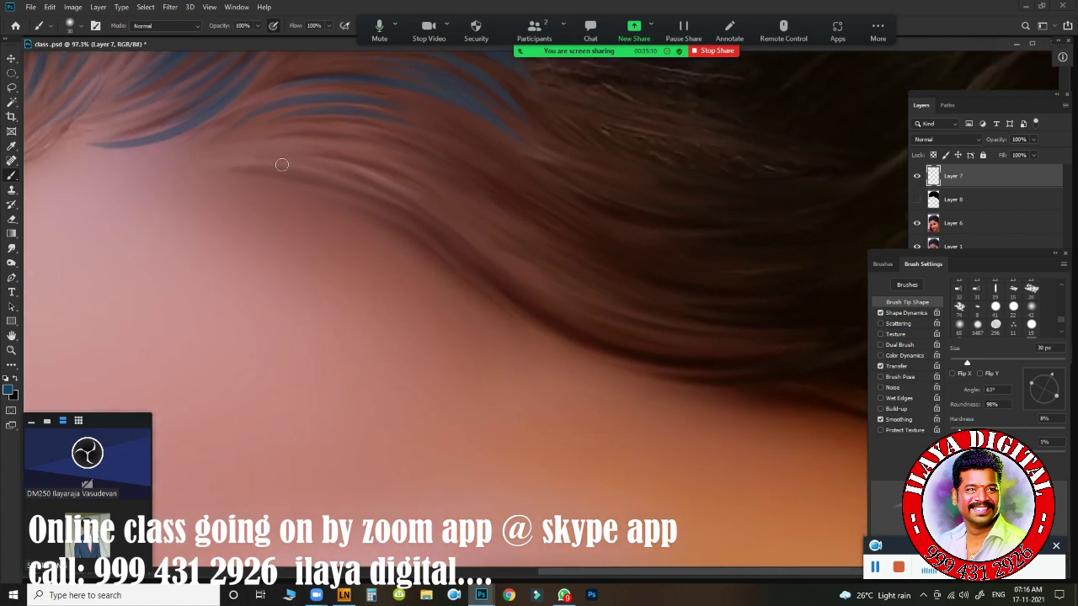
pyautogui.moveTo(229, 155); pyautogui.dragTo(421, 202)
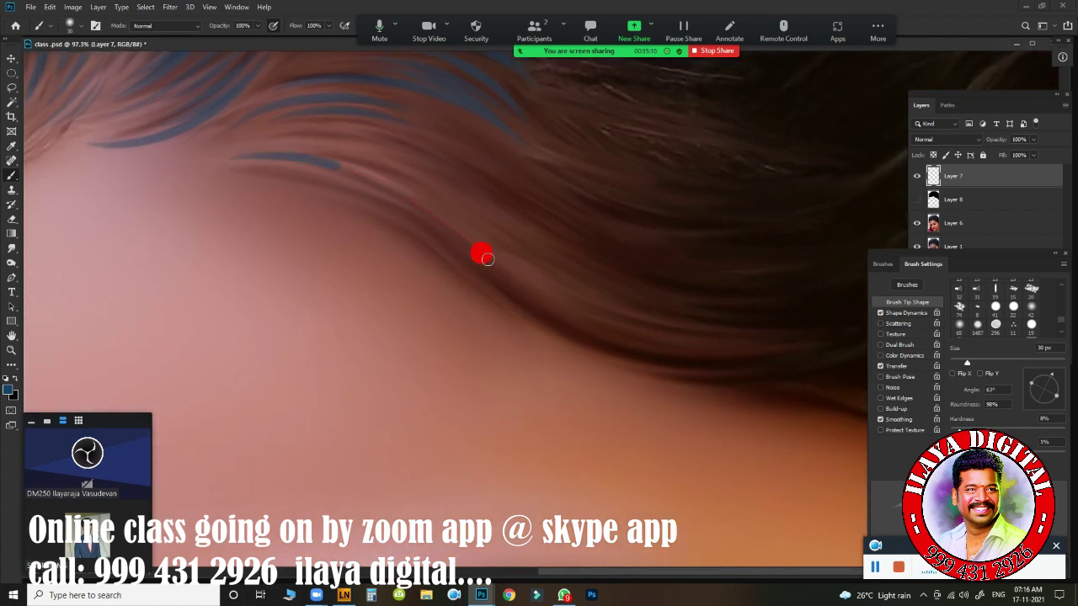
pyautogui.moveTo(347, 140); pyautogui.dragTo(409, 161)
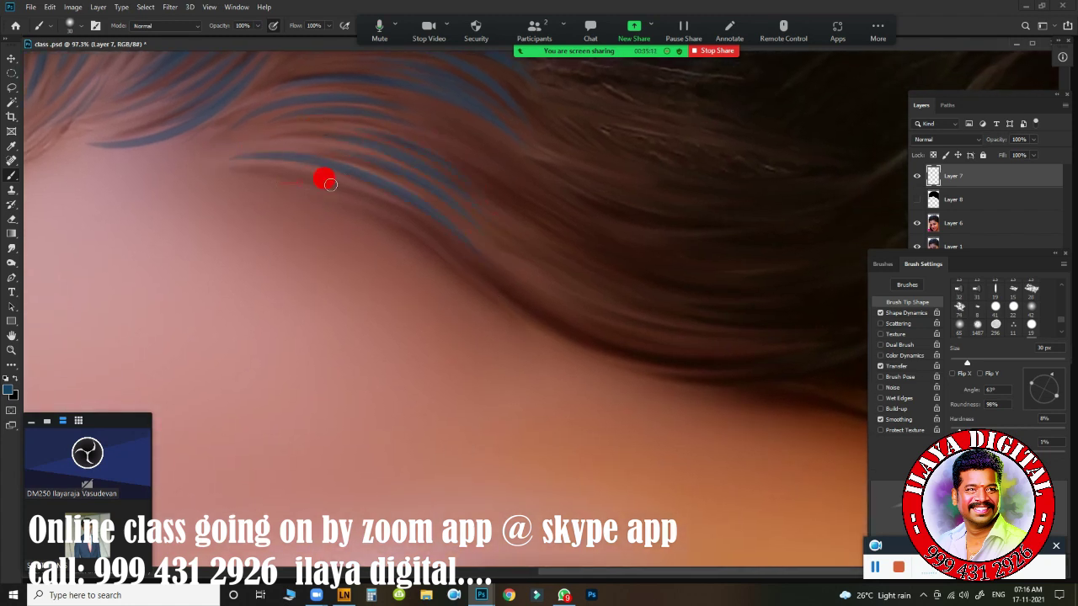
pyautogui.scroll(-3, 573, 311)
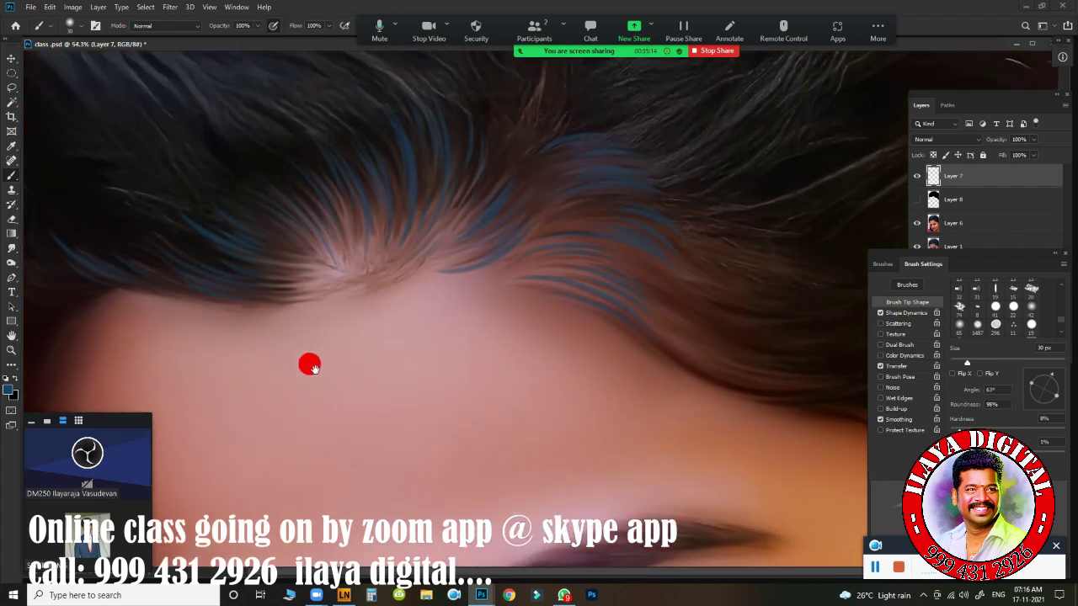
# - Zoom out to the whole forehead hairline and hide the side panels with F5, F6, F7
pyautogui.moveTo(308, 363)
pyautogui.mouseDown()
pyautogui.moveTo(580, 421)
pyautogui.moveTo(412, 436)
pyautogui.mouseUp()
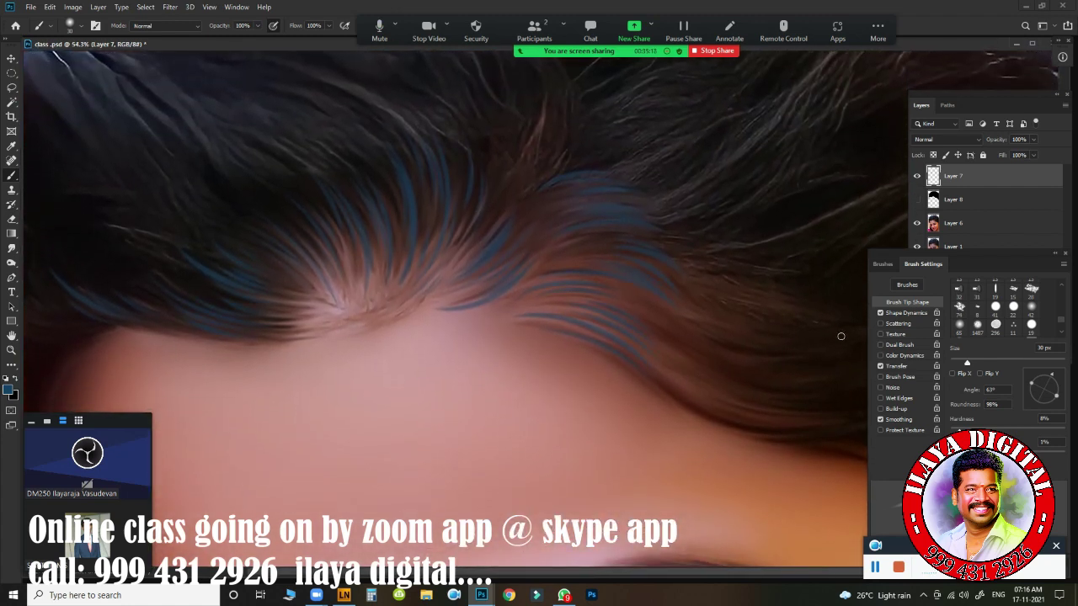
pyautogui.press('F5')
pyautogui.press('F6')
pyautogui.press('F6')
pyautogui.press('F7')
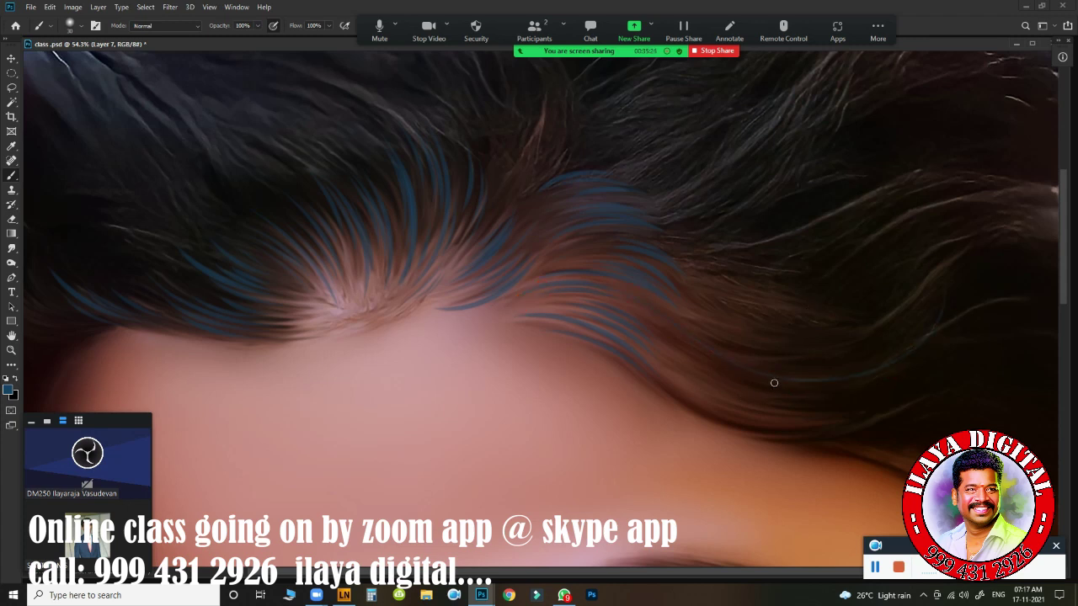
# - Paint four blue strands along the hair sweeping over the right forehead
pyautogui.moveTo(670, 381)
pyautogui.mouseDown()
pyautogui.moveTo(758, 414)
pyautogui.moveTo(837, 409)
pyautogui.moveTo(732, 384)
pyautogui.mouseUp()
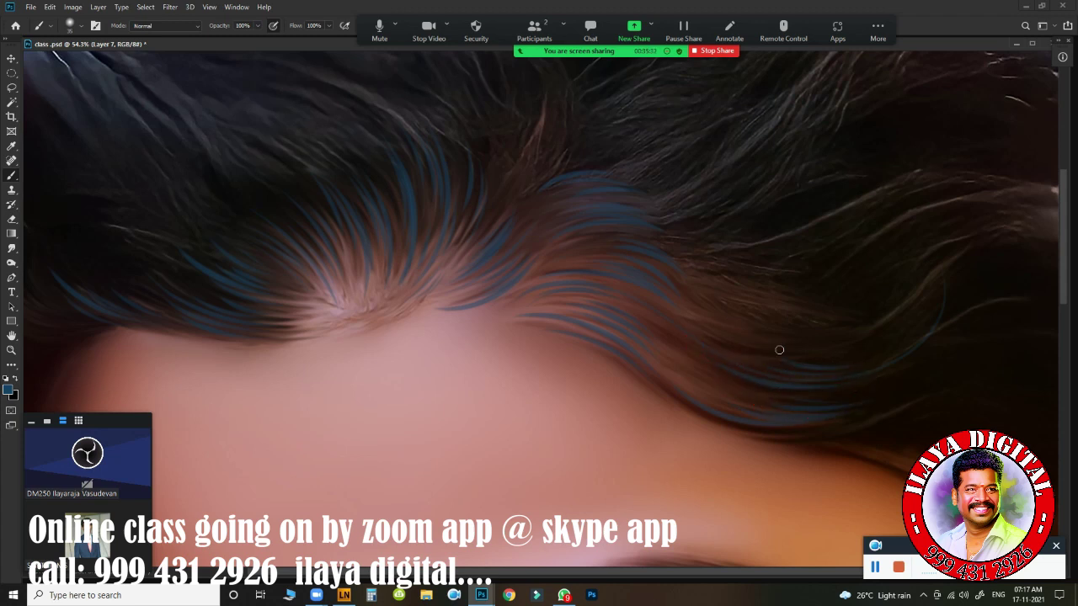
pyautogui.moveTo(847, 347)
pyautogui.mouseDown()
pyautogui.moveTo(748, 339)
pyautogui.moveTo(770, 337)
pyautogui.mouseUp()
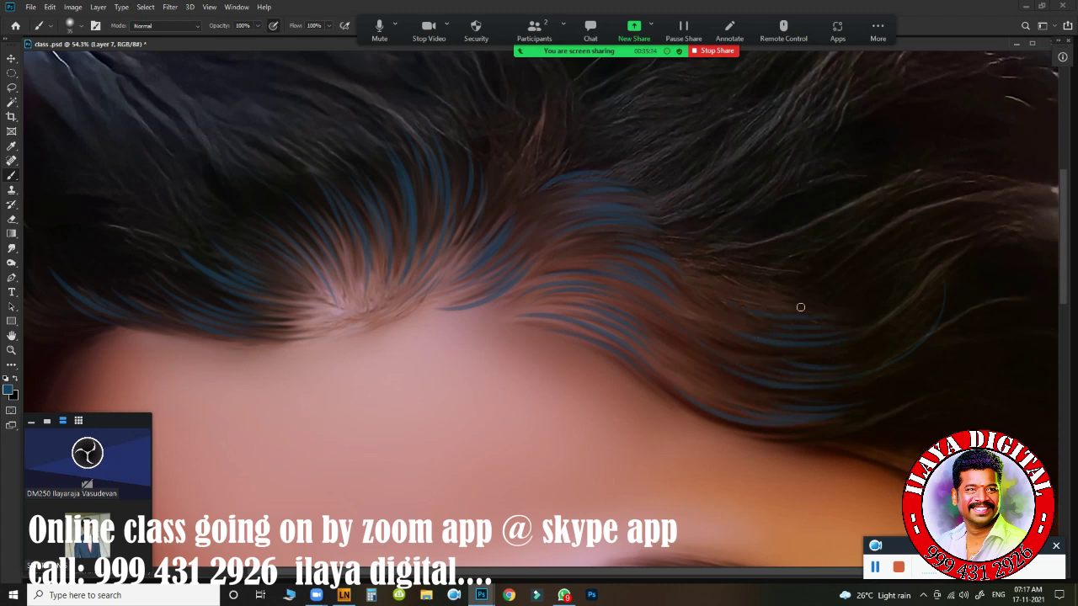
pyautogui.moveTo(845, 308); pyautogui.dragTo(733, 306)
pyautogui.moveTo(821, 402); pyautogui.dragTo(926, 368)
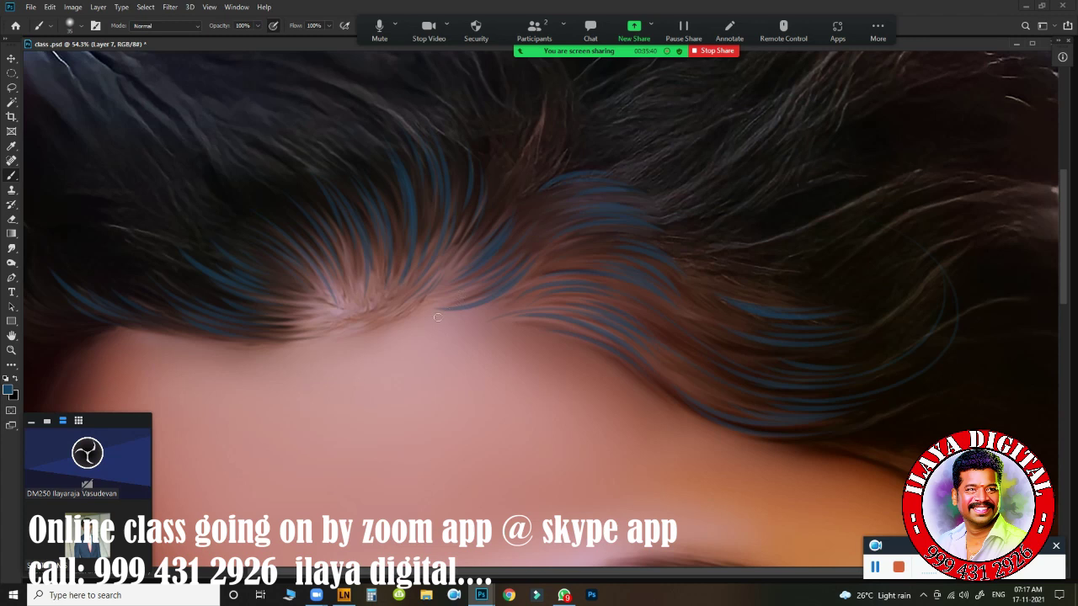
# - Dab paint and add faint bluish strands on the hair crown
pyautogui.moveTo(575, 274); pyautogui.dragTo(693, 337)
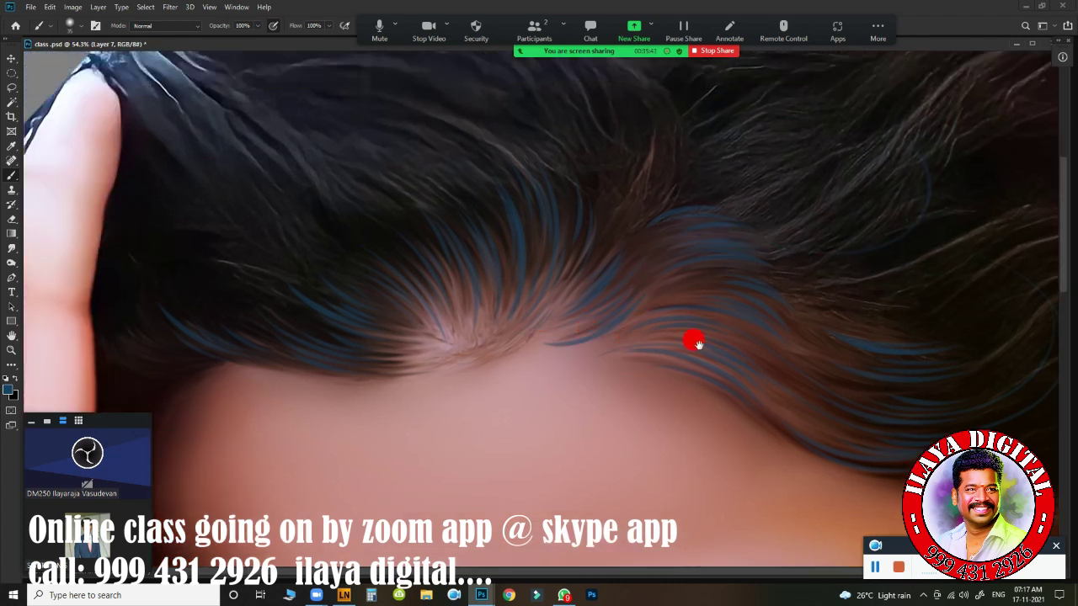
pyautogui.click(646, 209)
pyautogui.moveTo(628, 224)
pyautogui.mouseDown()
pyautogui.moveTo(612, 187)
pyautogui.moveTo(625, 209)
pyautogui.mouseUp()
pyautogui.moveTo(611, 165)
pyautogui.mouseDown()
pyautogui.moveTo(619, 202)
pyautogui.moveTo(638, 222)
pyautogui.mouseUp()
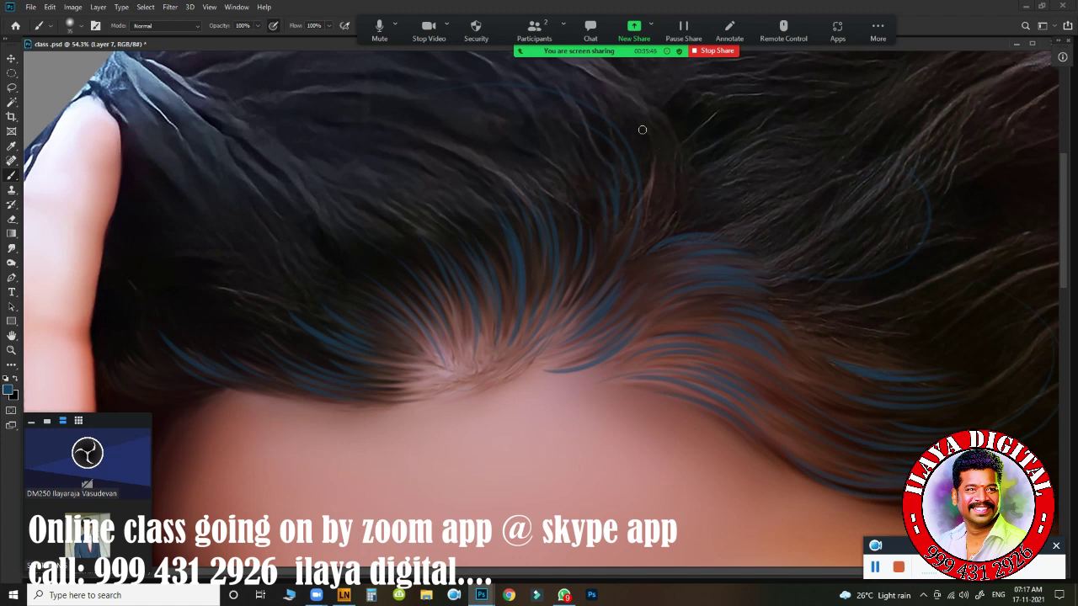
pyautogui.moveTo(650, 93); pyautogui.dragTo(670, 164)
pyautogui.click(625, 287)
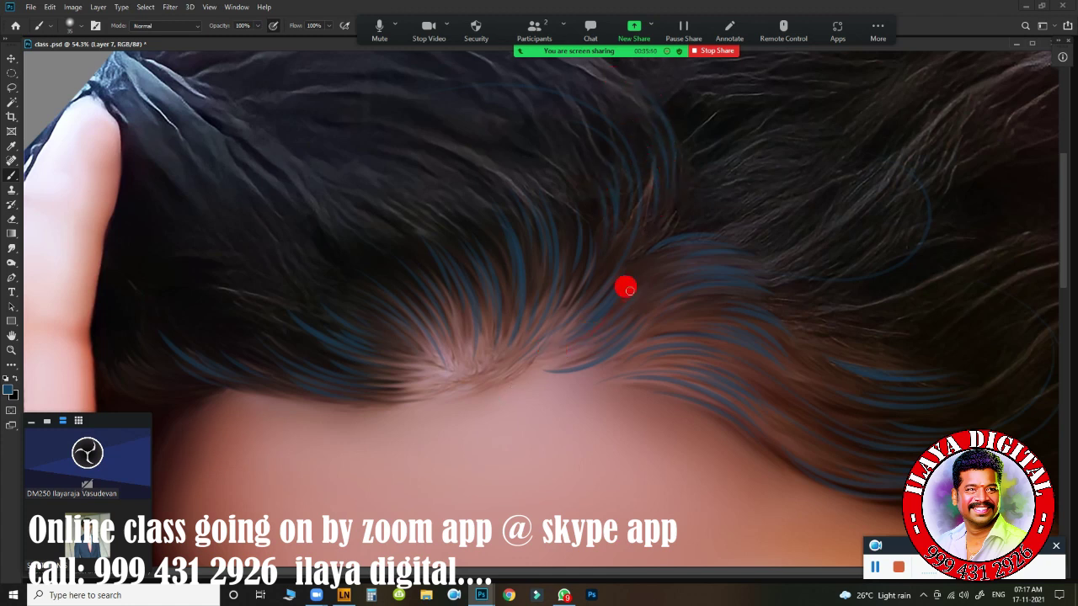
pyautogui.scroll(2, 522, 312)
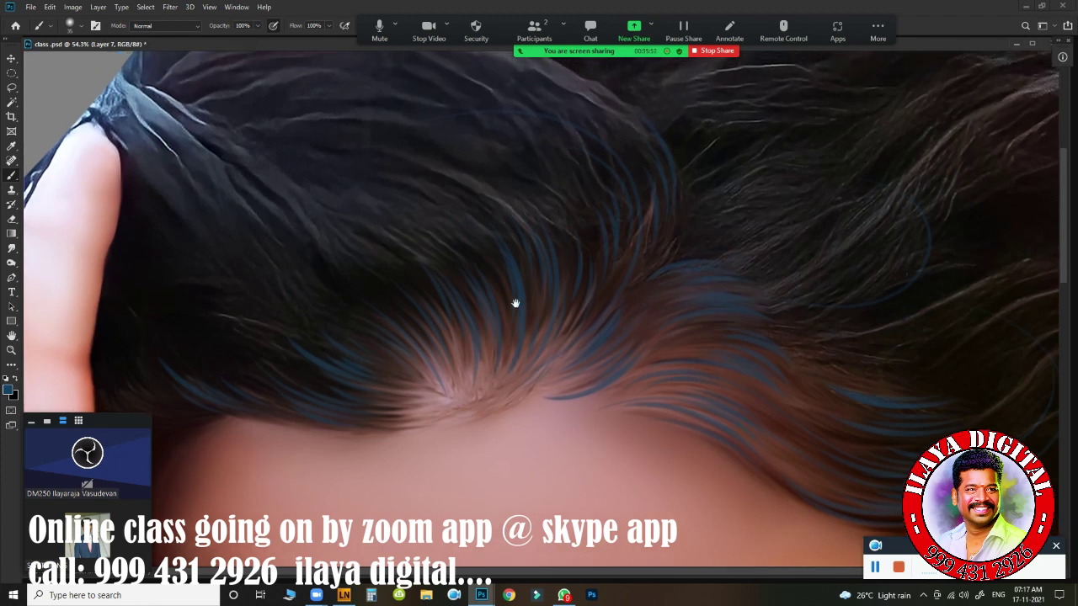
# - Paint blue strokes across the upper hair and add small brush dabs
pyautogui.moveTo(366, 240)
pyautogui.mouseDown()
pyautogui.moveTo(269, 214)
pyautogui.moveTo(281, 198)
pyautogui.moveTo(390, 226)
pyautogui.mouseUp()
pyautogui.moveTo(256, 123); pyautogui.dragTo(450, 176)
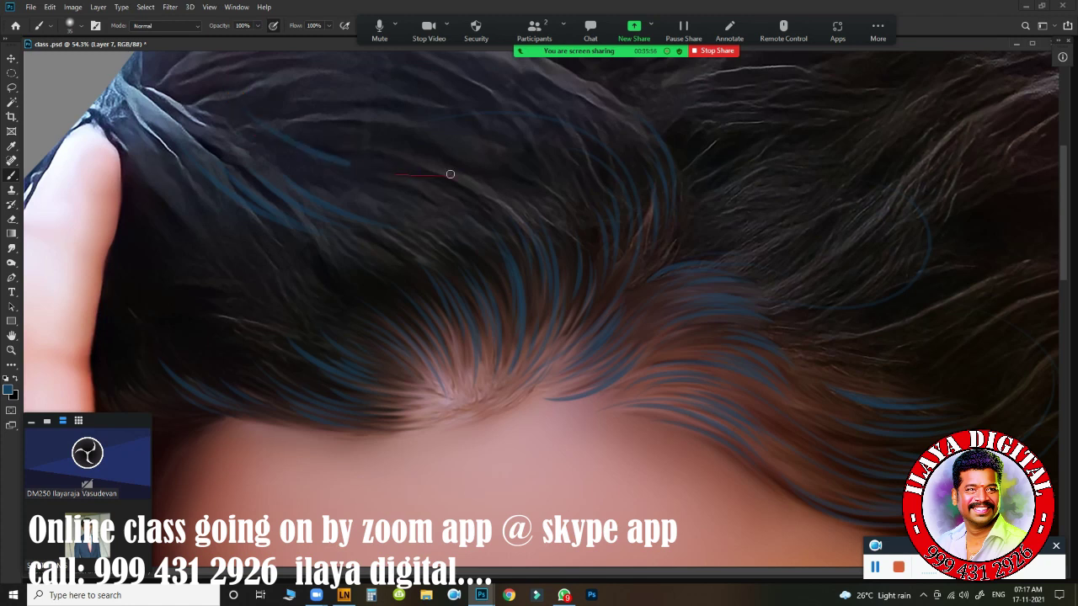
pyautogui.moveTo(316, 138)
pyautogui.mouseDown()
pyautogui.moveTo(454, 167)
pyautogui.moveTo(438, 157)
pyautogui.mouseUp()
pyautogui.moveTo(368, 131); pyautogui.dragTo(554, 187)
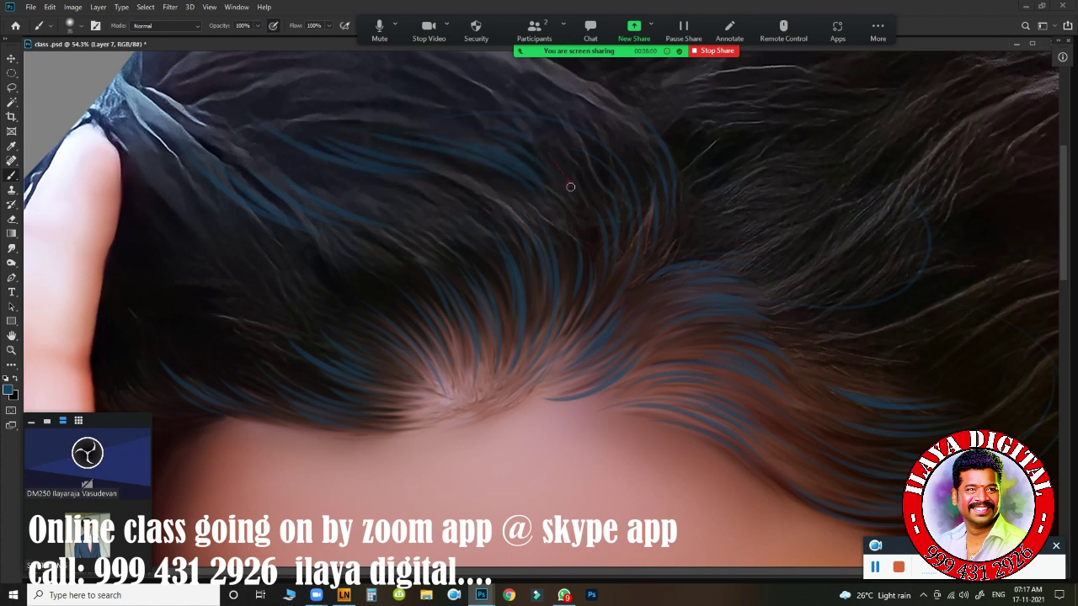
pyautogui.click(474, 219)
pyautogui.click(507, 309)
pyautogui.click(492, 254)
pyautogui.click(380, 301)
pyautogui.click(250, 255)
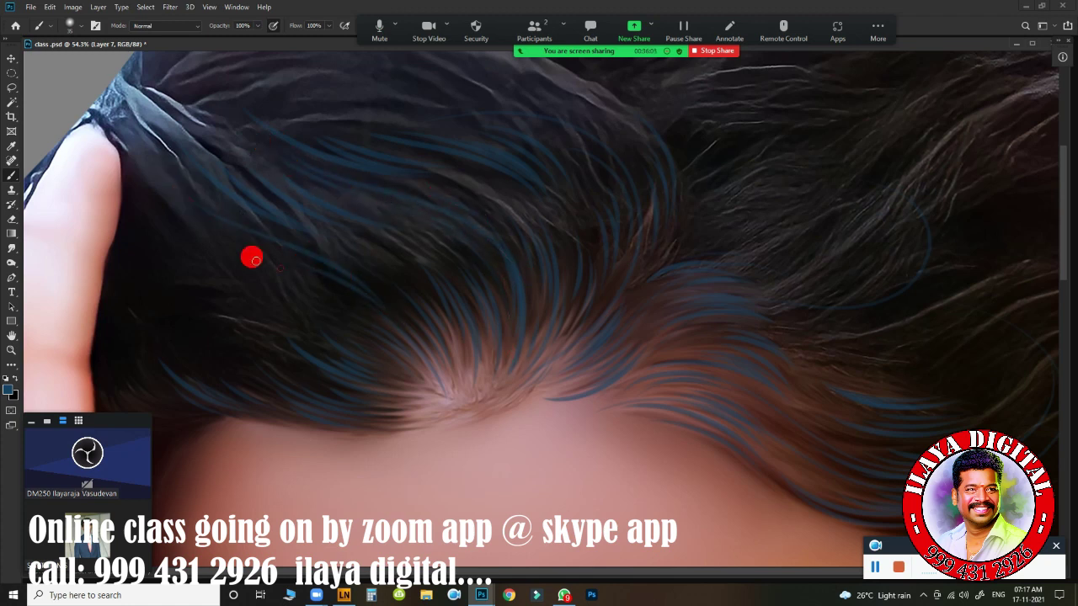
# - Paint thin blue strands in the left hair and up the left hairline
pyautogui.moveTo(556, 425); pyautogui.dragTo(570, 443)
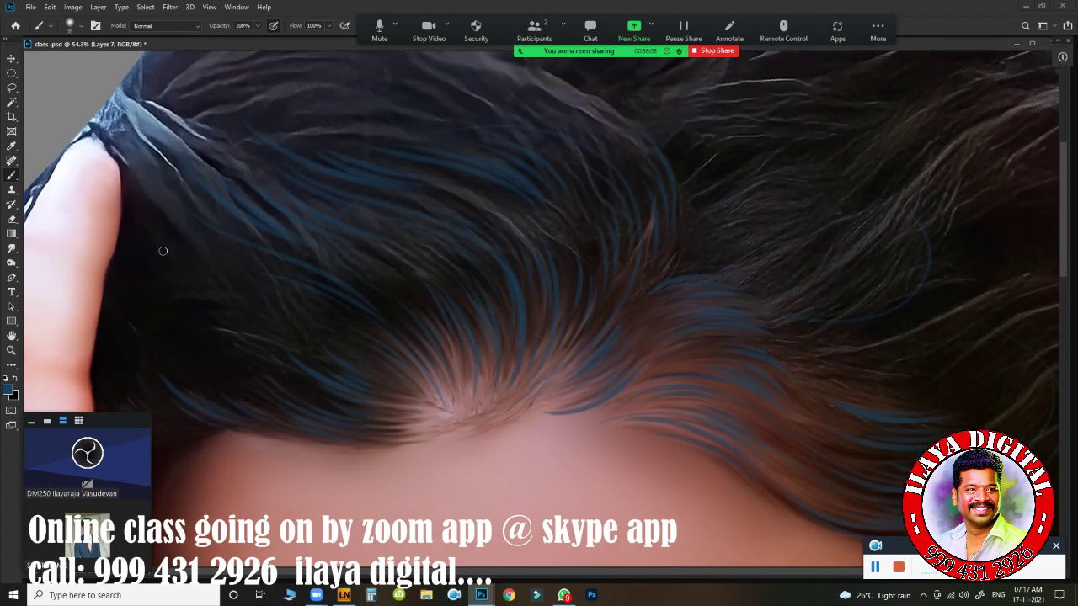
pyautogui.moveTo(238, 313)
pyautogui.mouseDown()
pyautogui.moveTo(161, 229)
pyautogui.moveTo(181, 279)
pyautogui.moveTo(202, 267)
pyautogui.moveTo(260, 308)
pyautogui.moveTo(281, 301)
pyautogui.moveTo(358, 328)
pyautogui.mouseUp()
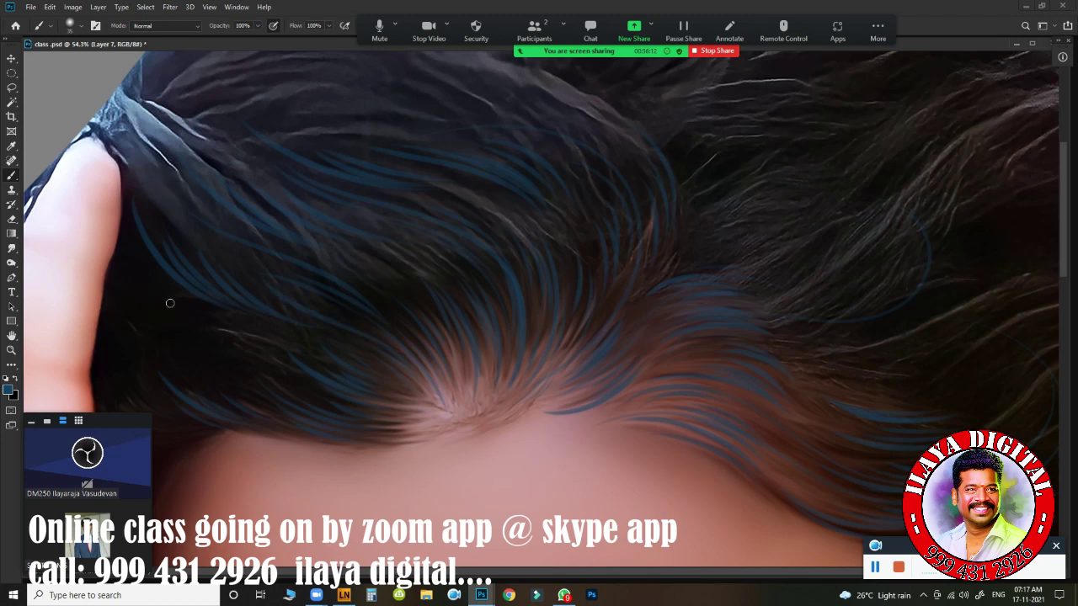
pyautogui.moveTo(225, 363); pyautogui.dragTo(322, 380)
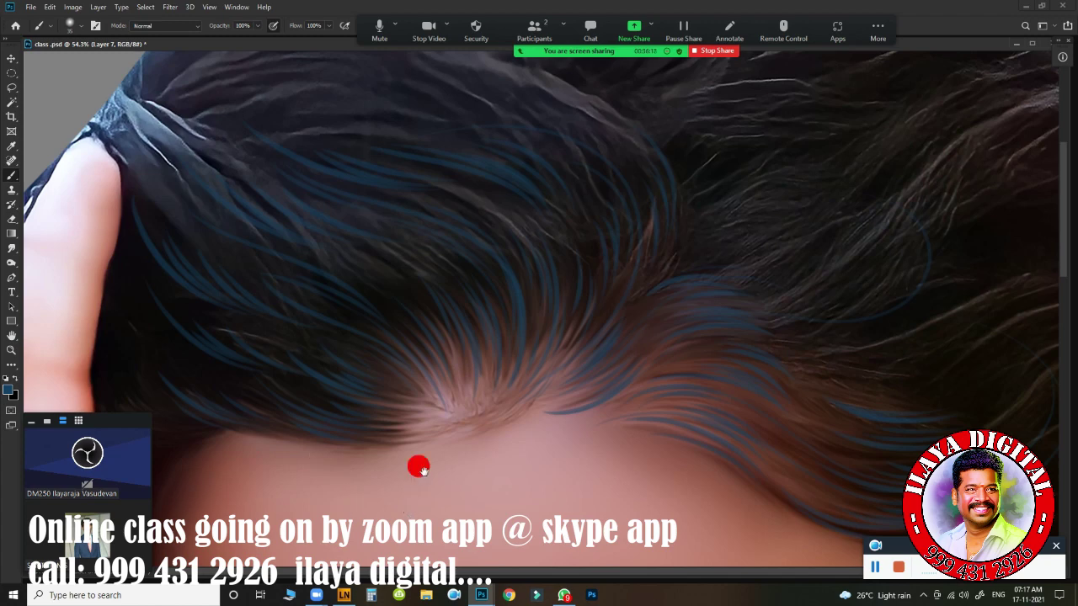
pyautogui.moveTo(418, 466); pyautogui.dragTo(458, 289)
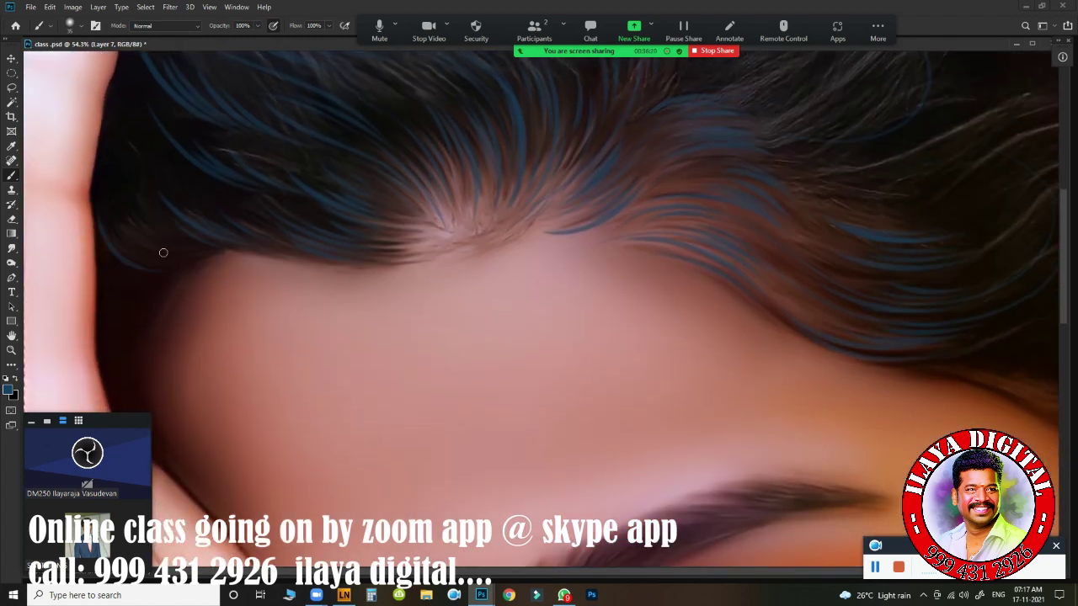
pyautogui.moveTo(171, 251); pyautogui.dragTo(176, 243)
pyautogui.moveTo(130, 198)
pyautogui.mouseDown()
pyautogui.moveTo(118, 118)
pyautogui.moveTo(128, 109)
pyautogui.mouseUp()
pyautogui.moveTo(139, 152); pyautogui.dragTo(133, 98)
# - Add strands at the lower left hairline and touch up shading near the parting
pyautogui.click(113, 373)
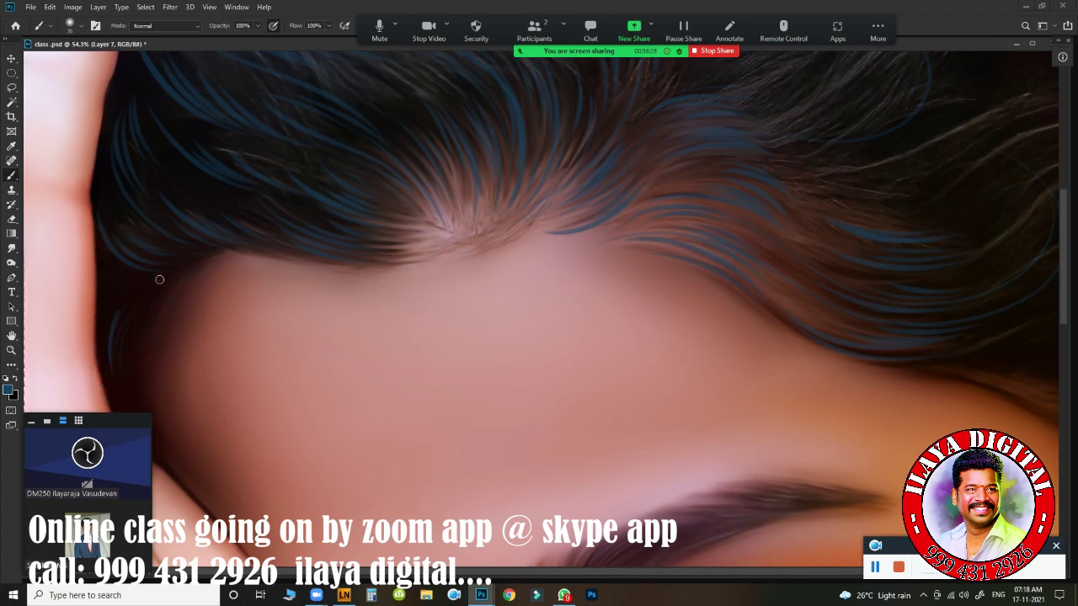
pyautogui.moveTo(122, 337); pyautogui.dragTo(105, 286)
pyautogui.click(125, 337)
pyautogui.click(262, 240)
pyautogui.moveTo(156, 153); pyautogui.dragTo(457, 237)
pyautogui.moveTo(351, 97); pyautogui.dragTo(228, 112)
pyautogui.moveTo(432, 197); pyautogui.dragTo(251, 103)
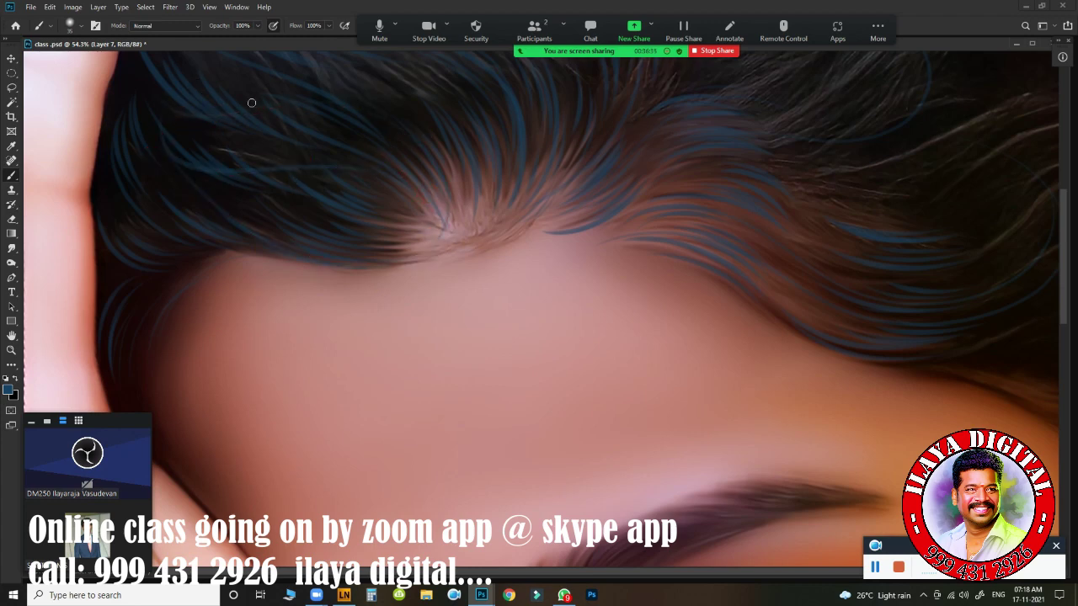
pyautogui.moveTo(480, 337)
pyautogui.mouseDown()
pyautogui.moveTo(361, 469)
pyautogui.moveTo(441, 337)
pyautogui.moveTo(435, 441)
pyautogui.mouseUp()
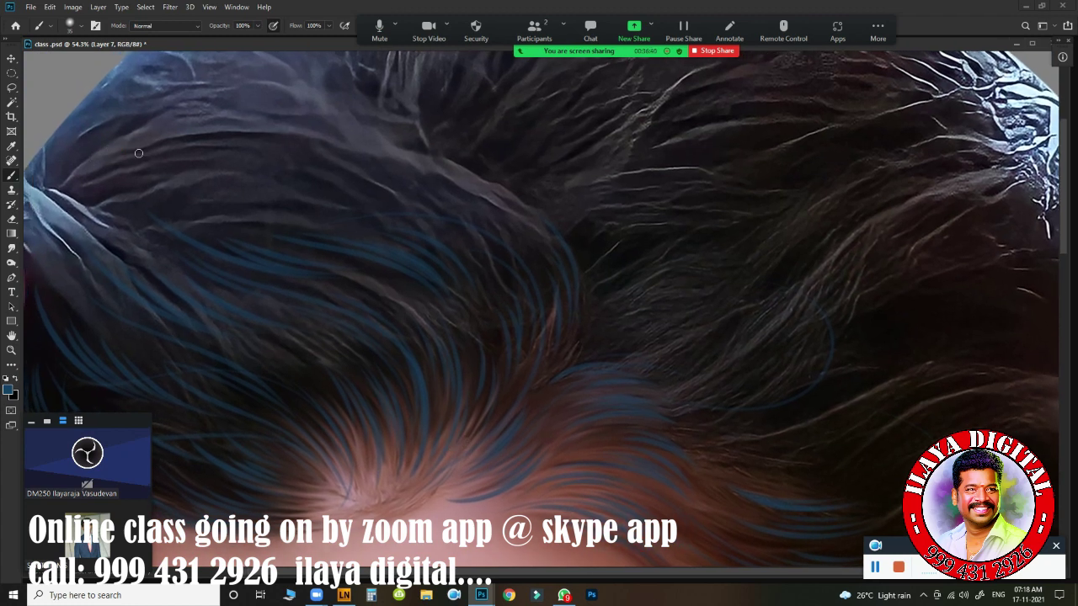
# - Paint blue strokes across the upper hair and along its top edge
pyautogui.moveTo(162, 170); pyautogui.dragTo(311, 182)
pyautogui.moveTo(170, 149); pyautogui.dragTo(313, 175)
pyautogui.moveTo(233, 156); pyautogui.dragTo(320, 169)
pyautogui.moveTo(164, 165); pyautogui.dragTo(373, 185)
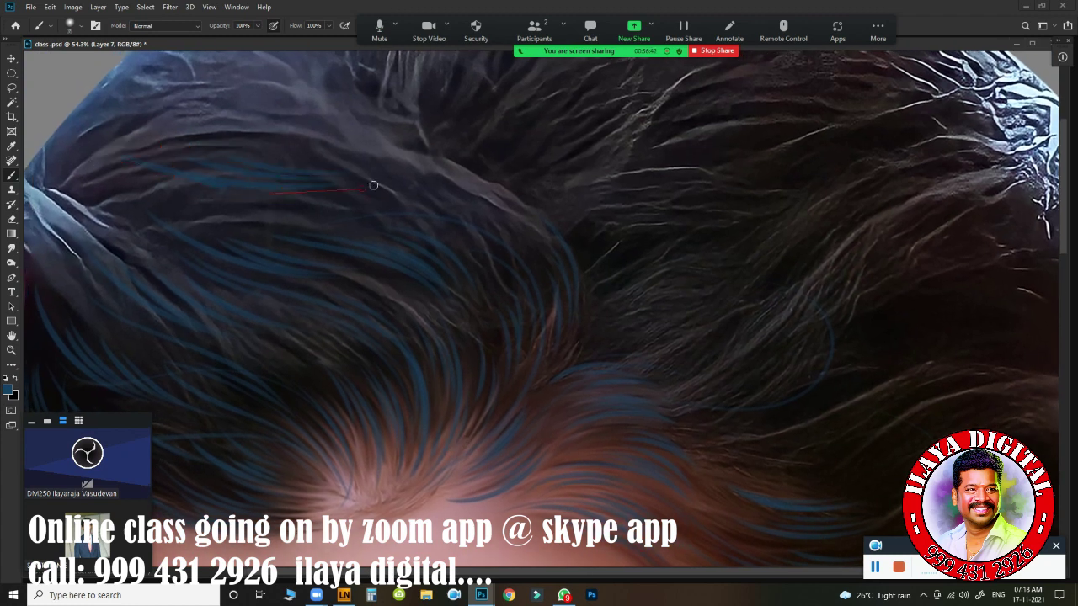
pyautogui.moveTo(278, 156); pyautogui.dragTo(495, 180)
pyautogui.moveTo(406, 202); pyautogui.dragTo(545, 240)
pyautogui.moveTo(471, 199)
pyautogui.mouseDown()
pyautogui.moveTo(524, 195)
pyautogui.moveTo(467, 146)
pyautogui.mouseUp()
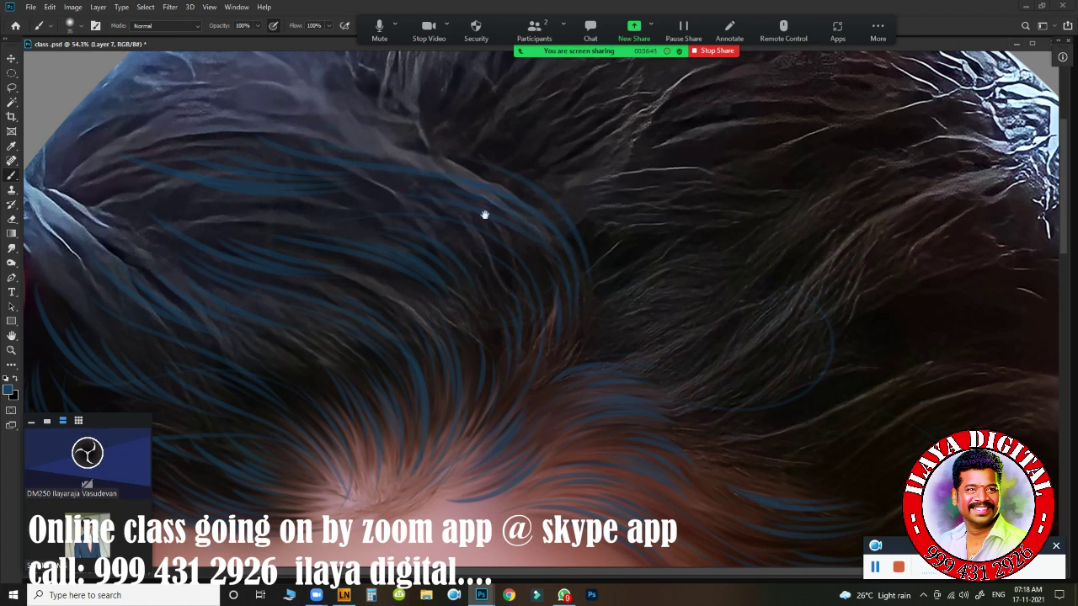
pyautogui.moveTo(485, 215); pyautogui.dragTo(654, 392)
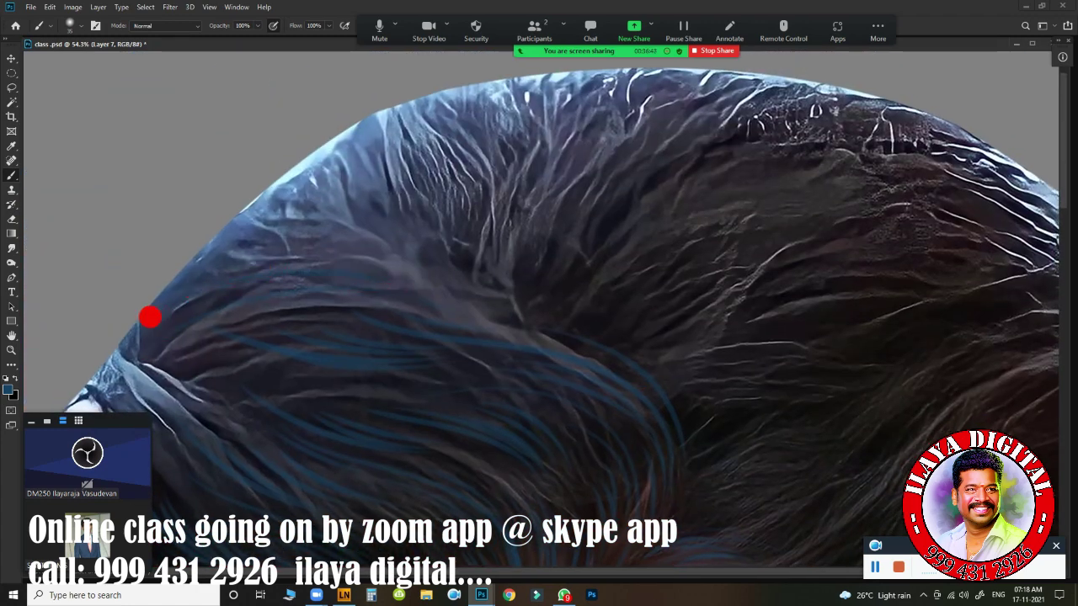
# - Add faint blue strands on the upper hair and its upper-left edge
pyautogui.moveTo(329, 246); pyautogui.dragTo(183, 262)
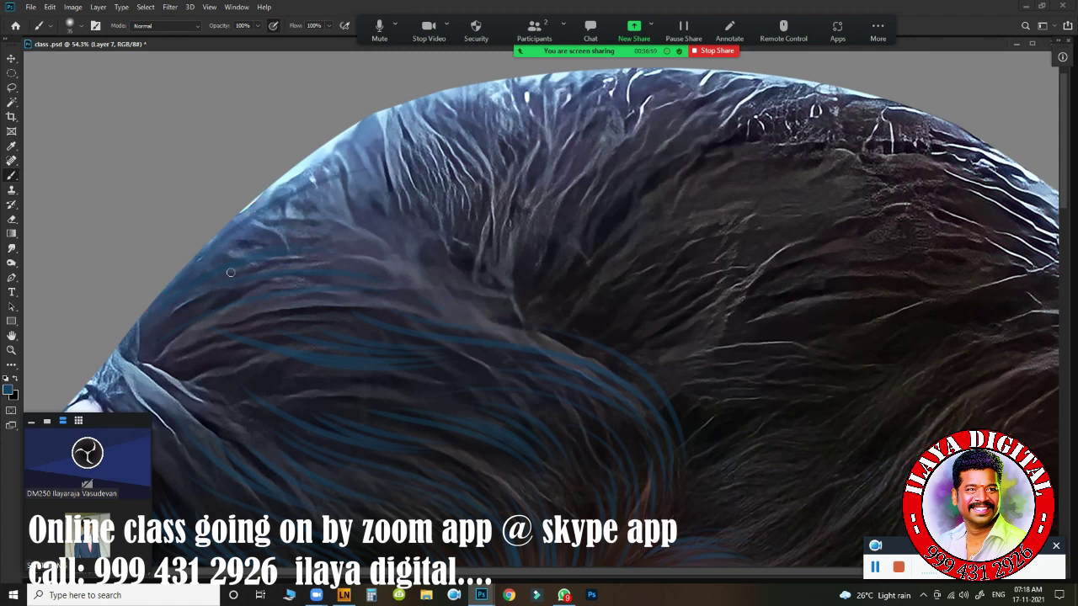
pyautogui.moveTo(585, 269); pyautogui.dragTo(478, 315)
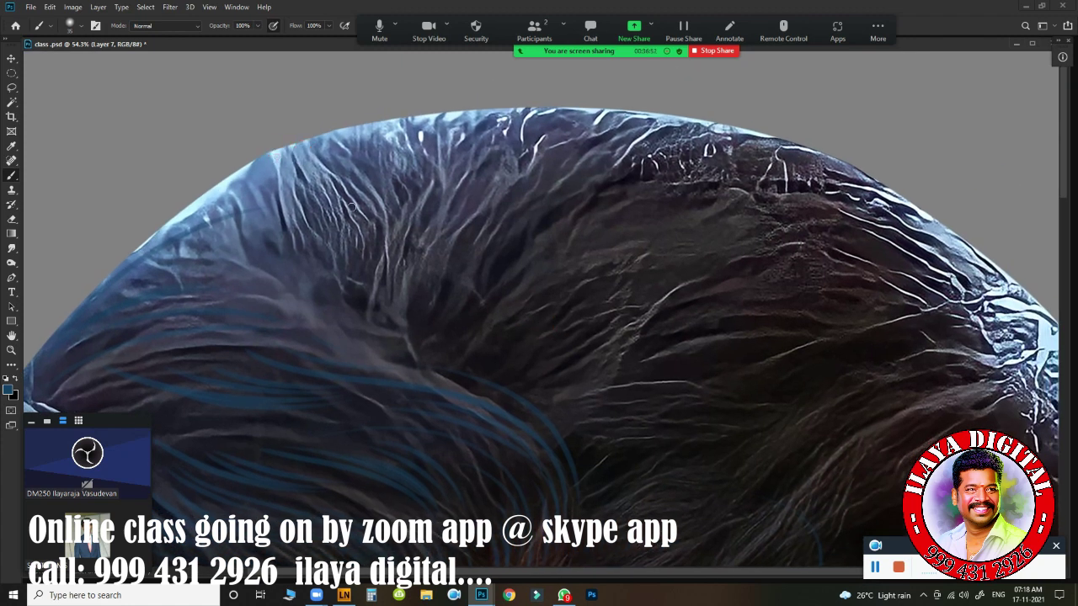
pyautogui.moveTo(281, 155); pyautogui.dragTo(345, 213)
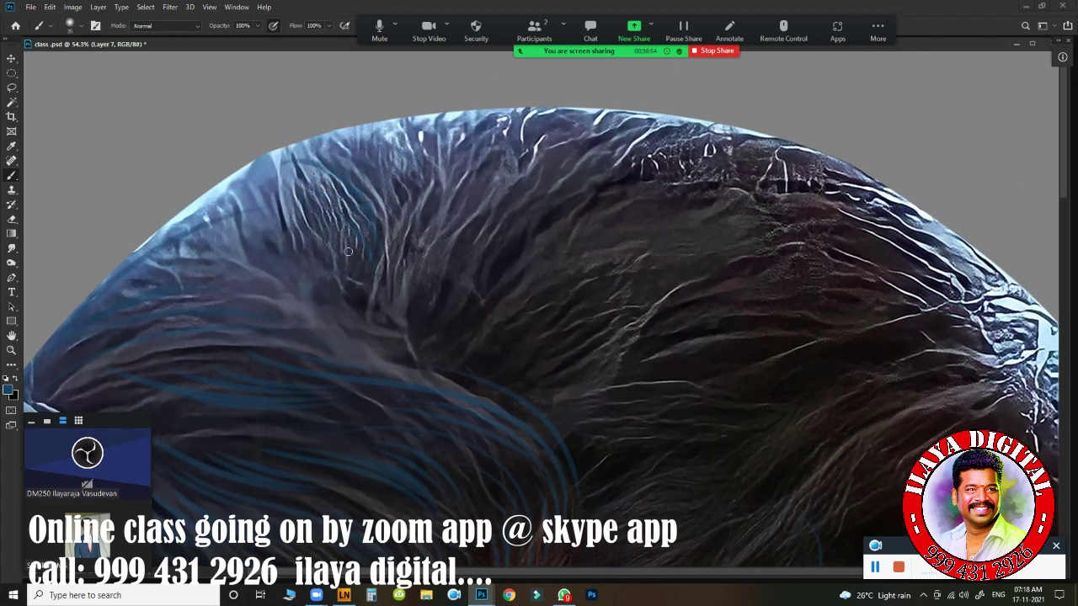
pyautogui.moveTo(351, 322); pyautogui.dragTo(319, 293)
pyautogui.moveTo(228, 187); pyautogui.dragTo(312, 169)
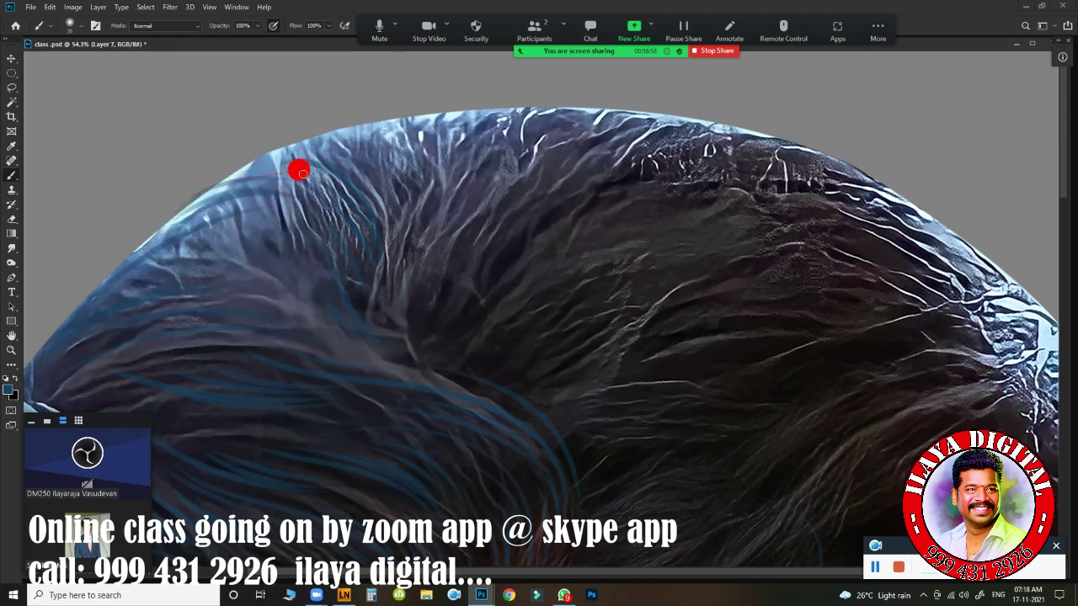
pyautogui.moveTo(428, 284); pyautogui.dragTo(519, 155)
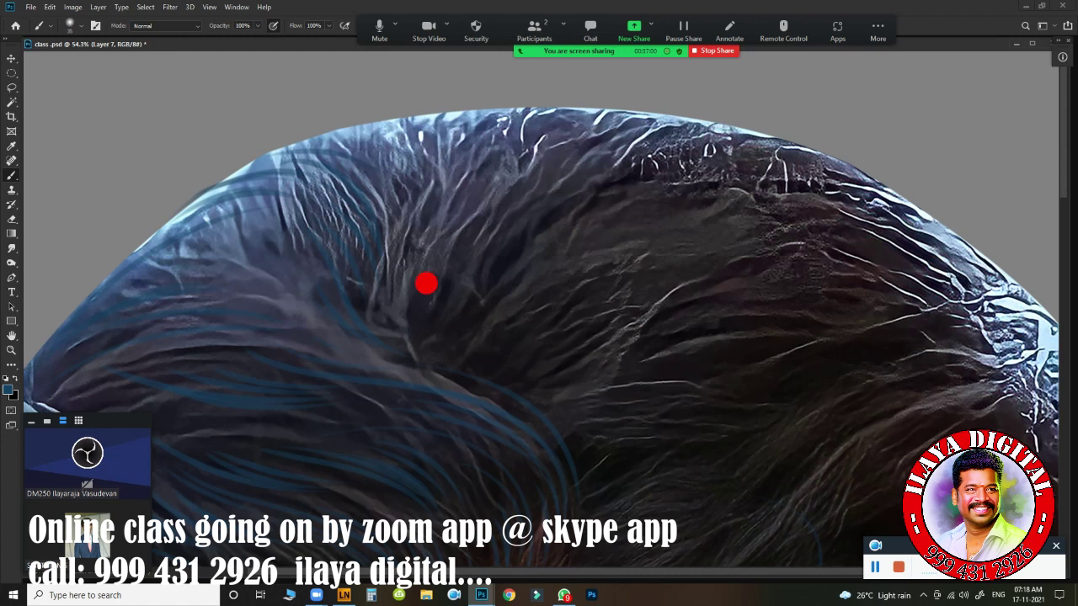
pyautogui.moveTo(444, 285); pyautogui.dragTo(499, 187)
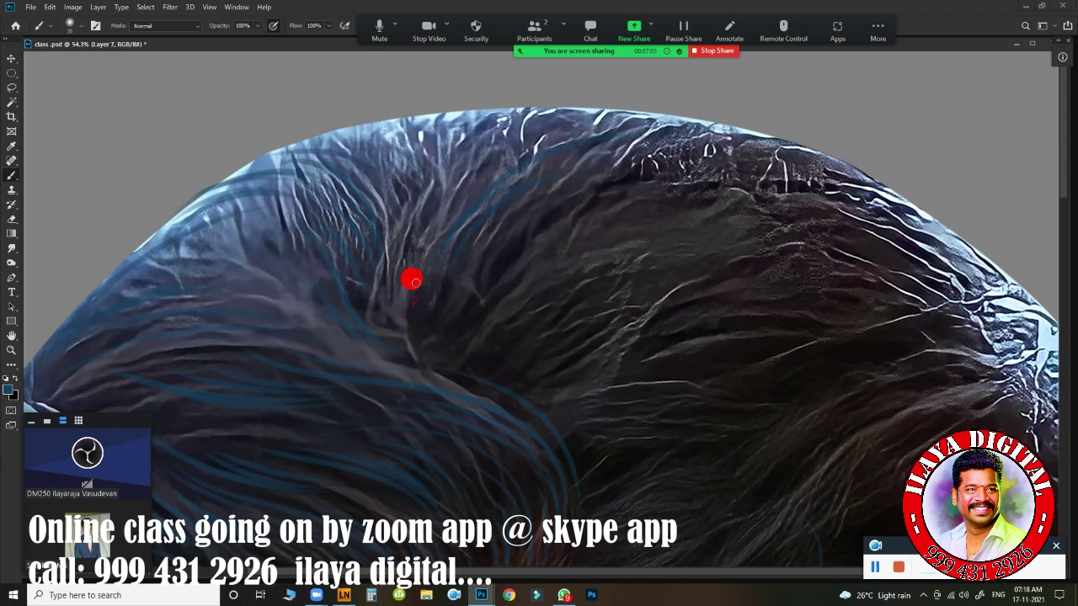
# - Paint more faint blue strands sweeping over the crown of the head
pyautogui.moveTo(455, 164); pyautogui.dragTo(477, 233)
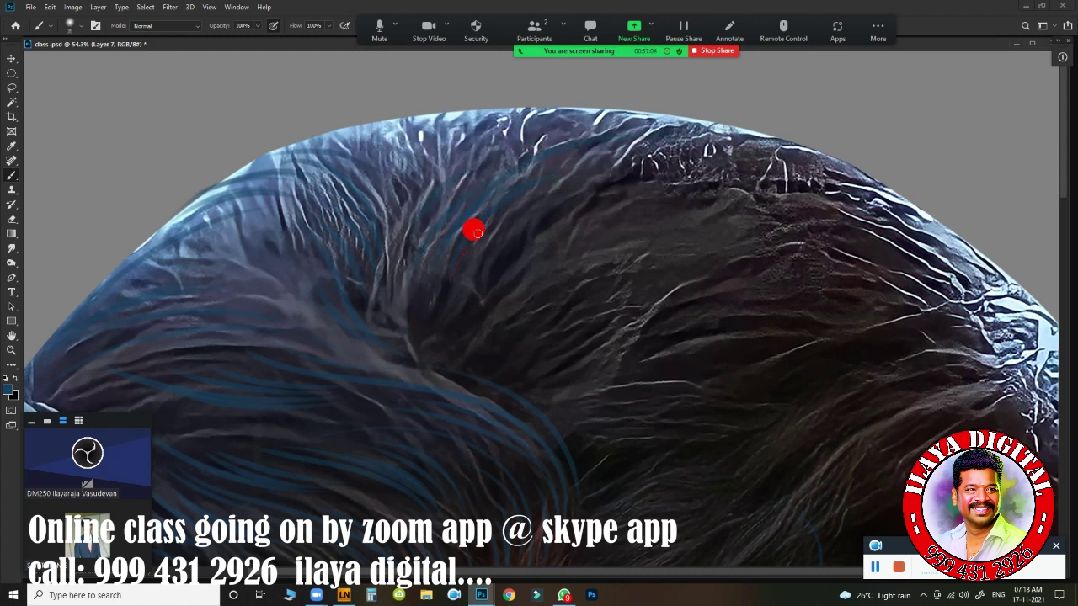
pyautogui.moveTo(560, 259); pyautogui.dragTo(594, 244)
pyautogui.moveTo(519, 292); pyautogui.dragTo(696, 224)
pyautogui.moveTo(498, 273)
pyautogui.mouseDown()
pyautogui.moveTo(601, 193)
pyautogui.moveTo(721, 216)
pyautogui.mouseUp()
pyautogui.moveTo(609, 175); pyautogui.dragTo(765, 241)
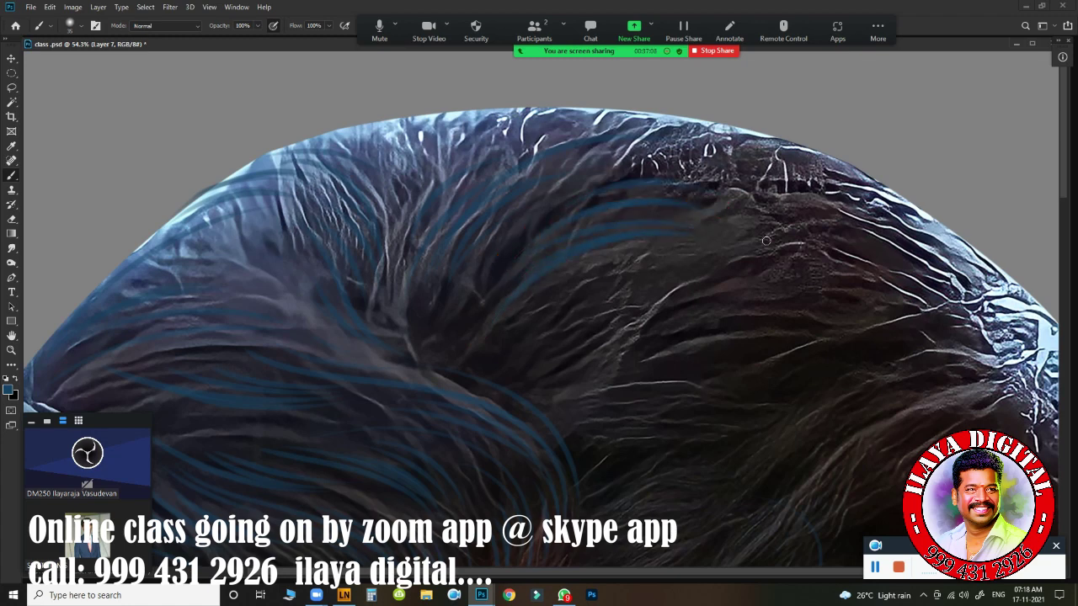
pyautogui.moveTo(547, 337)
pyautogui.mouseDown()
pyautogui.moveTo(551, 243)
pyautogui.moveTo(531, 215)
pyautogui.mouseUp()
pyautogui.moveTo(695, 455); pyautogui.dragTo(659, 278)
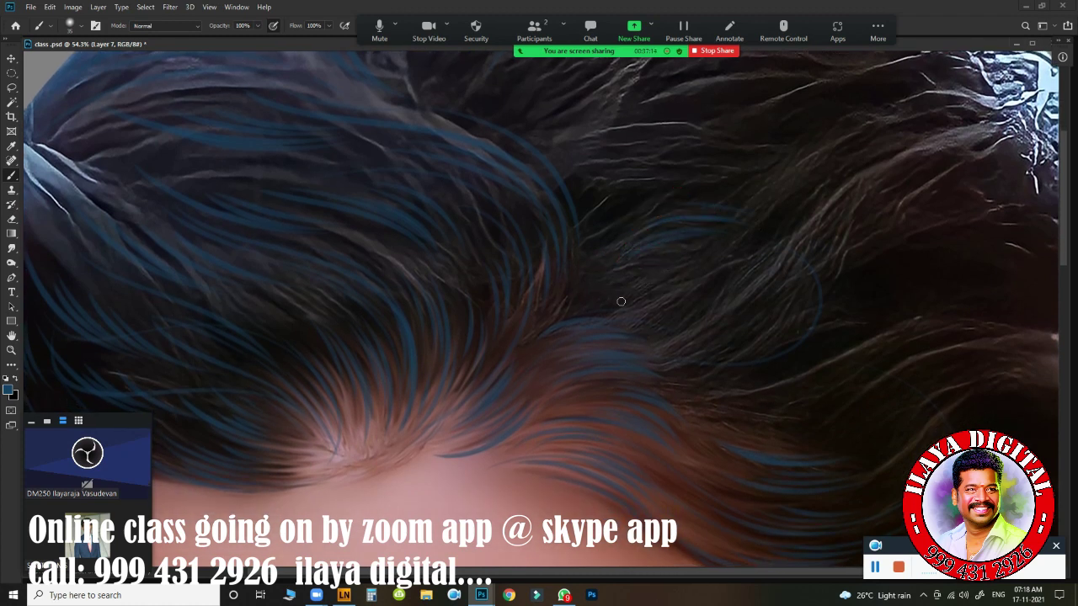
# - Paint blue strands curving up to the right near the top of the head and parting
pyautogui.moveTo(756, 290)
pyautogui.mouseDown()
pyautogui.moveTo(669, 339)
pyautogui.moveTo(640, 384)
pyautogui.mouseUp()
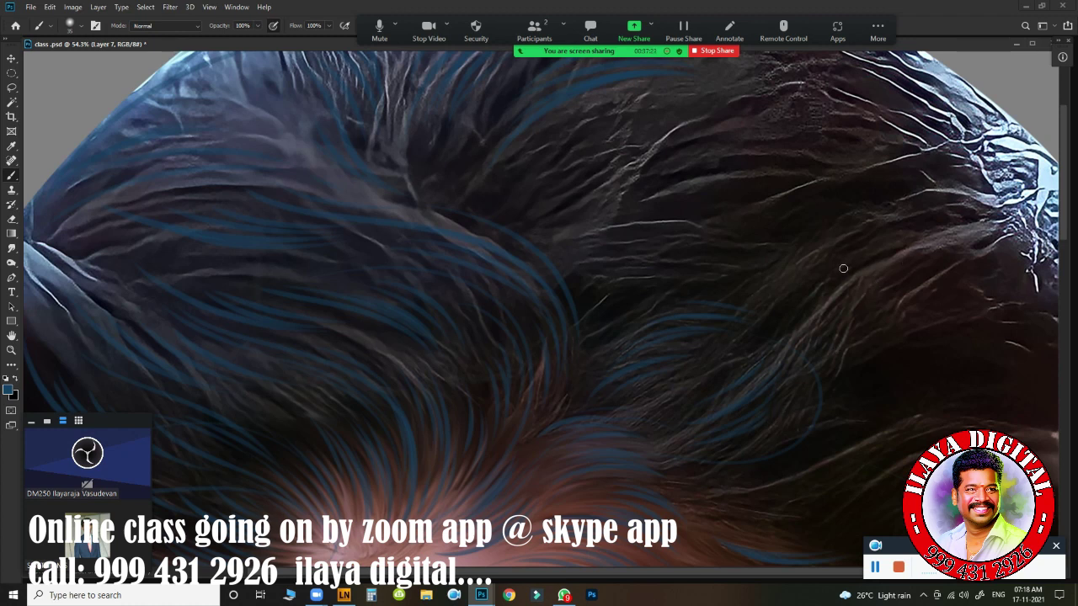
pyautogui.moveTo(655, 281); pyautogui.dragTo(849, 173)
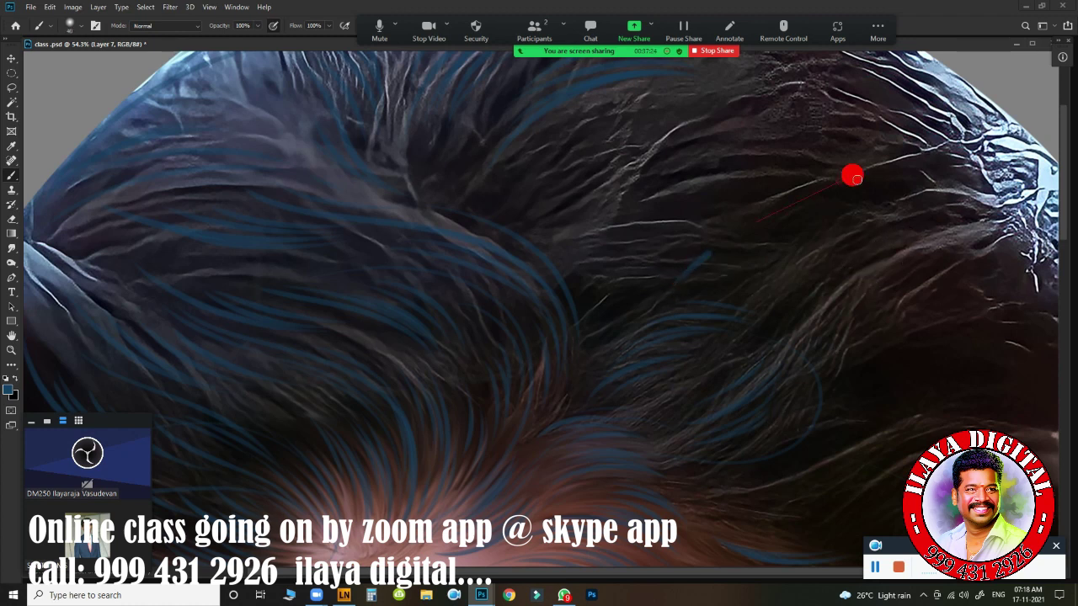
pyautogui.moveTo(788, 190)
pyautogui.mouseDown()
pyautogui.moveTo(825, 166)
pyautogui.moveTo(899, 150)
pyautogui.mouseUp()
pyautogui.moveTo(780, 170)
pyautogui.mouseDown()
pyautogui.moveTo(935, 156)
pyautogui.moveTo(942, 126)
pyautogui.moveTo(964, 135)
pyautogui.mouseUp()
pyautogui.moveTo(657, 178); pyautogui.dragTo(778, 103)
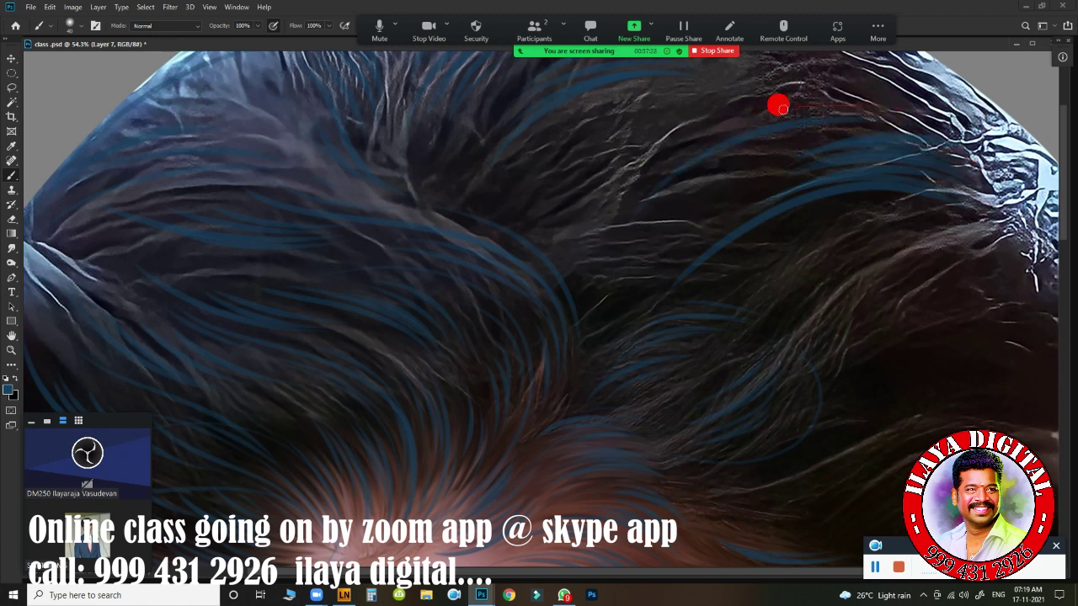
pyautogui.moveTo(893, 85)
pyautogui.mouseDown()
pyautogui.moveTo(712, 104)
pyautogui.moveTo(777, 79)
pyautogui.mouseUp()
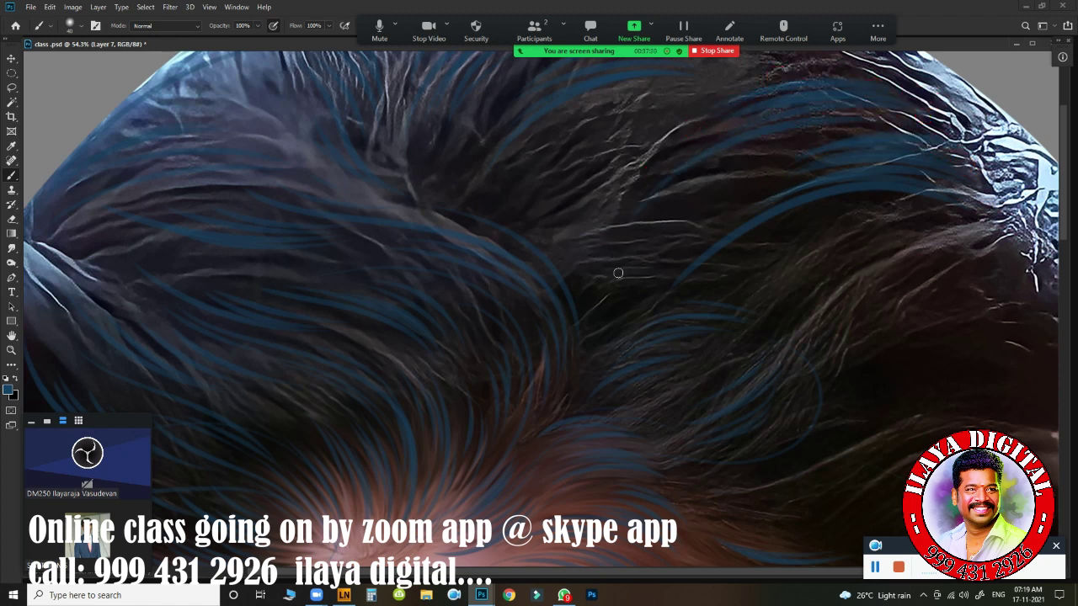
pyautogui.moveTo(630, 245)
pyautogui.mouseDown()
pyautogui.moveTo(661, 249)
pyautogui.moveTo(696, 284)
pyautogui.mouseUp()
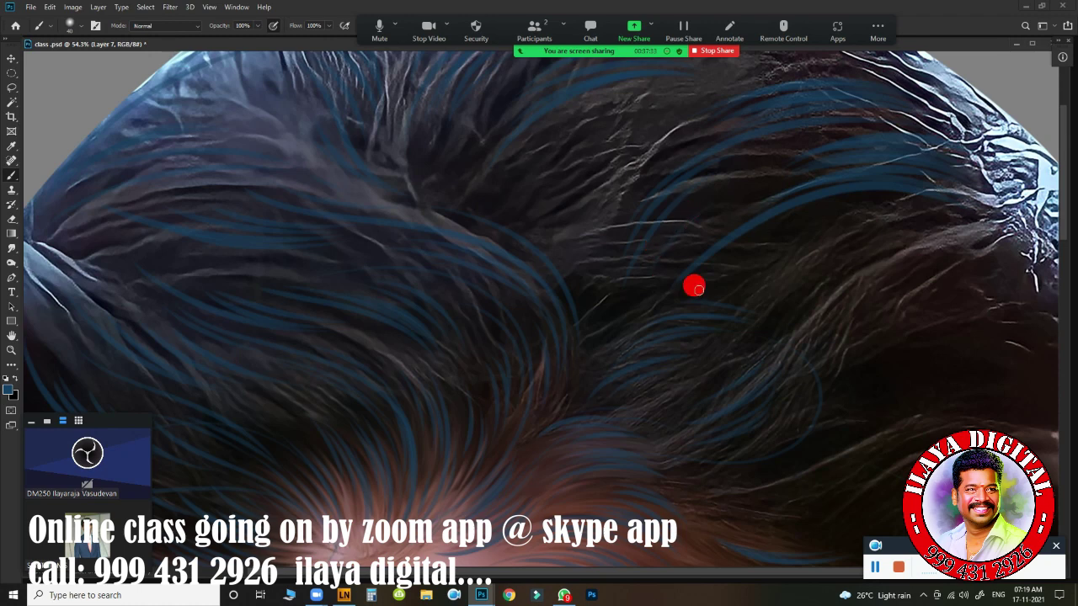
pyautogui.moveTo(563, 214); pyautogui.dragTo(591, 204)
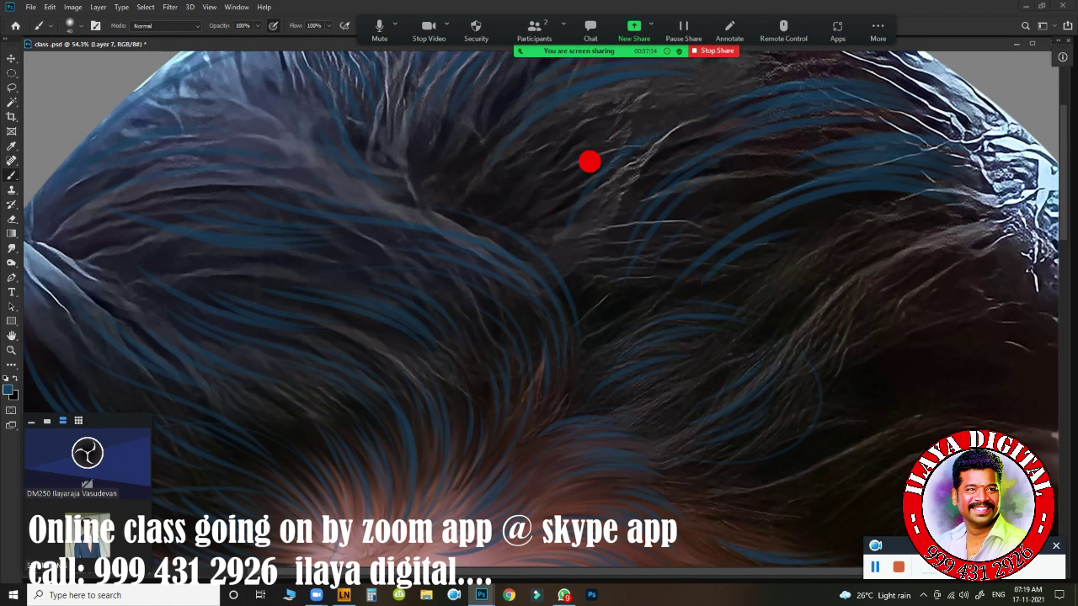
pyautogui.moveTo(589, 161); pyautogui.dragTo(610, 122)
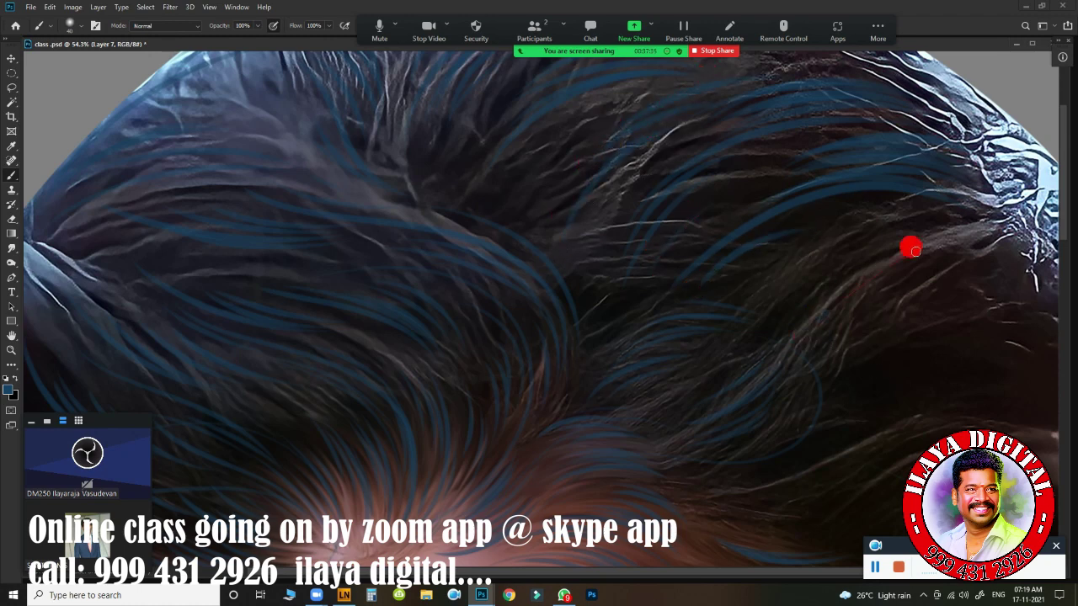
# - Add faint blue strands on the right side of the hair
pyautogui.moveTo(909, 245); pyautogui.dragTo(821, 281)
pyautogui.moveTo(862, 234); pyautogui.dragTo(1014, 241)
pyautogui.moveTo(930, 204); pyautogui.dragTo(885, 217)
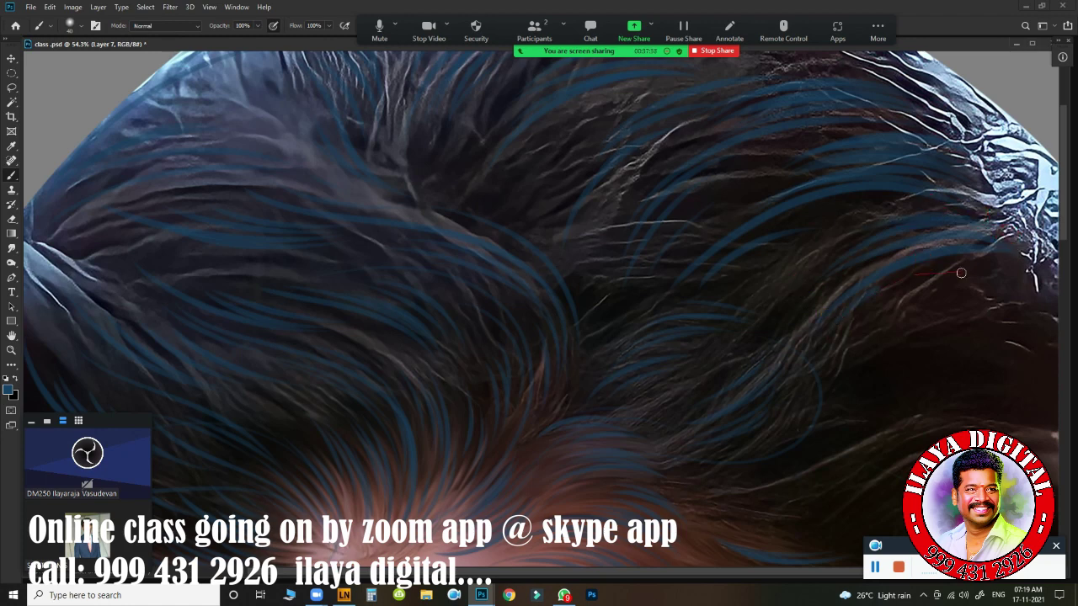
pyautogui.moveTo(832, 338); pyautogui.dragTo(1005, 289)
pyautogui.moveTo(789, 384)
pyautogui.mouseDown()
pyautogui.moveTo(727, 378)
pyautogui.moveTo(758, 397)
pyautogui.moveTo(756, 286)
pyautogui.moveTo(993, 241)
pyautogui.moveTo(714, 315)
pyautogui.mouseUp()
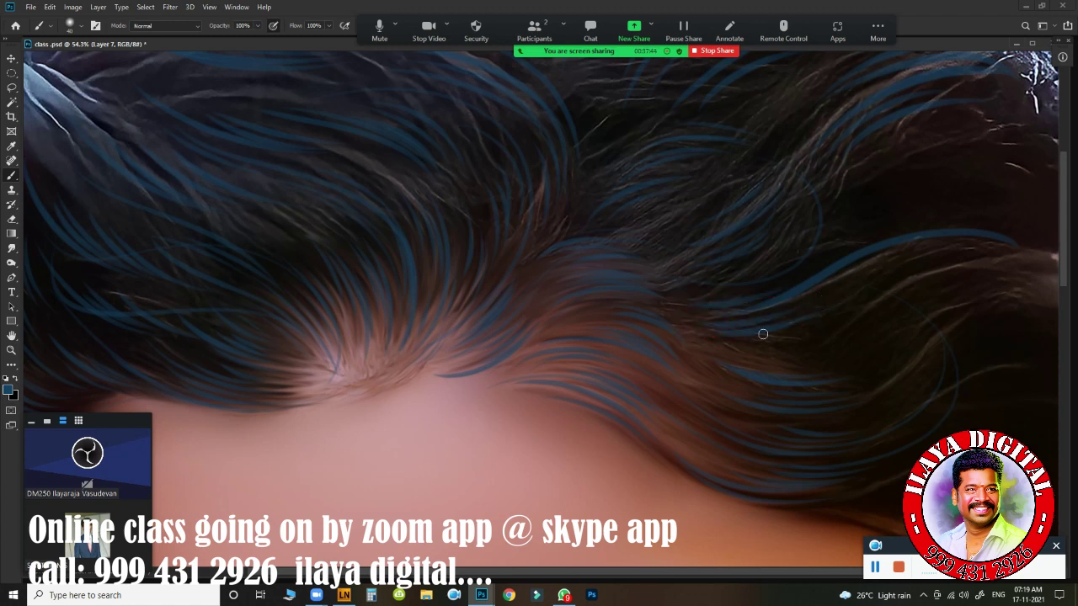
# - Paint blue strands right of the parting and in the lower right hair
pyautogui.moveTo(761, 329); pyautogui.dragTo(987, 272)
pyautogui.moveTo(1006, 218); pyautogui.dragTo(876, 240)
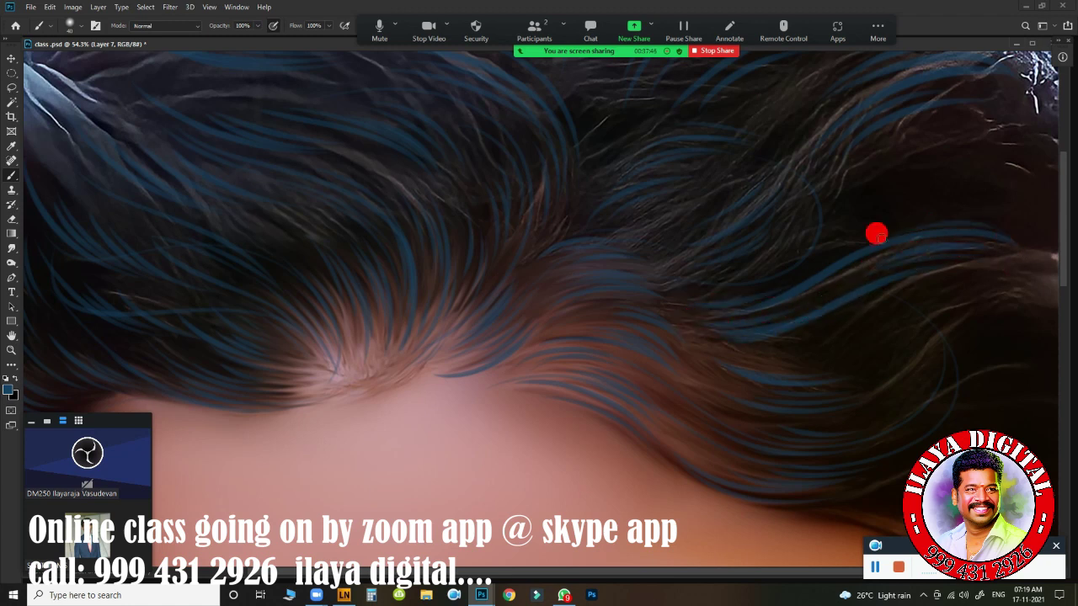
pyautogui.moveTo(1018, 219)
pyautogui.mouseDown()
pyautogui.moveTo(988, 186)
pyautogui.moveTo(895, 185)
pyautogui.mouseUp()
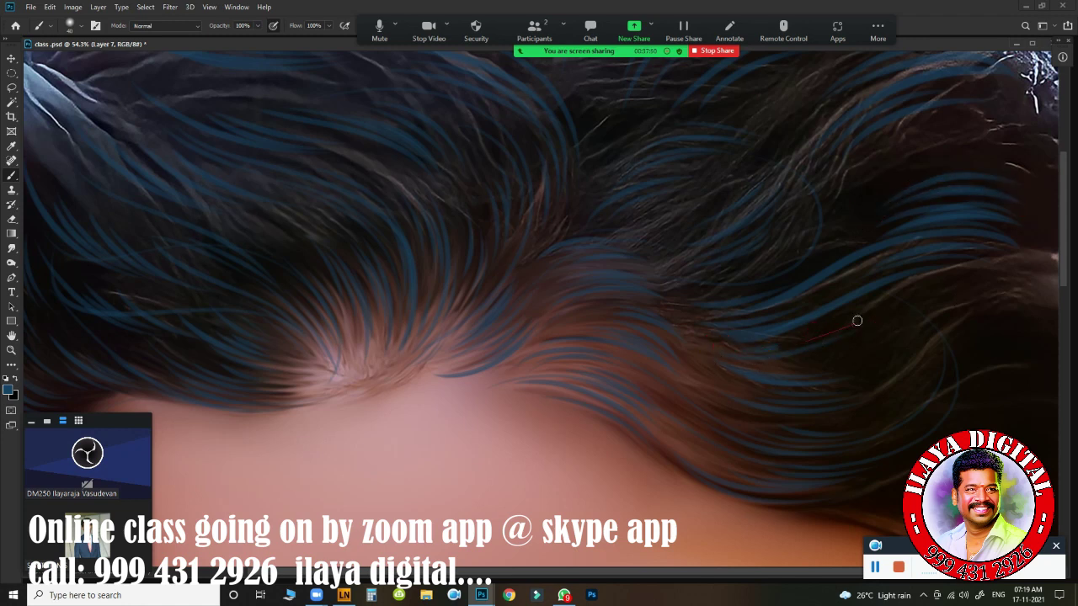
pyautogui.moveTo(783, 358); pyautogui.dragTo(900, 343)
pyautogui.moveTo(904, 300); pyautogui.dragTo(1019, 278)
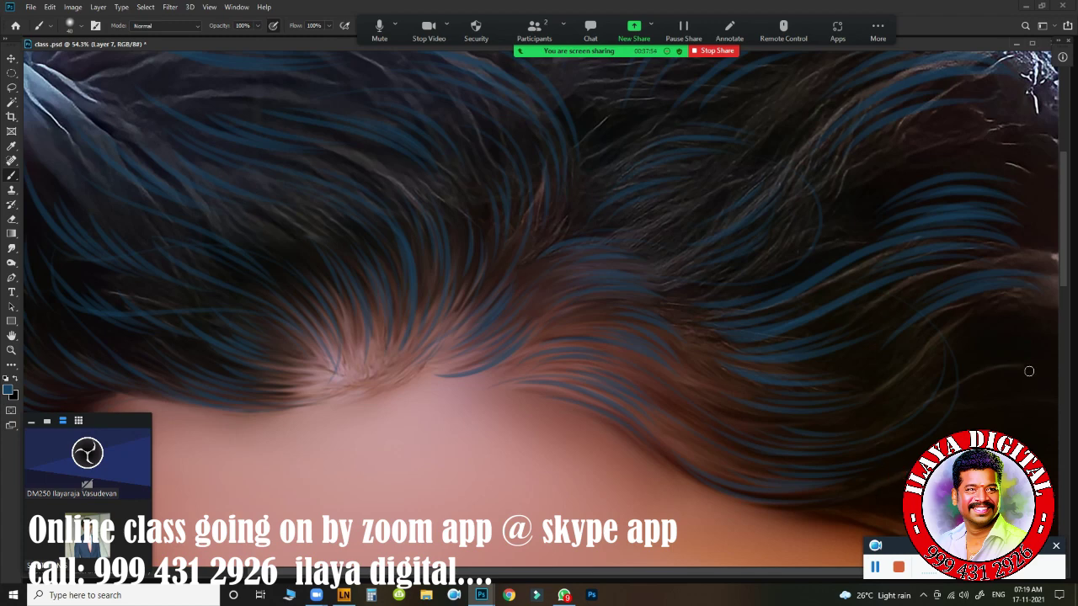
pyautogui.moveTo(805, 389); pyautogui.dragTo(919, 346)
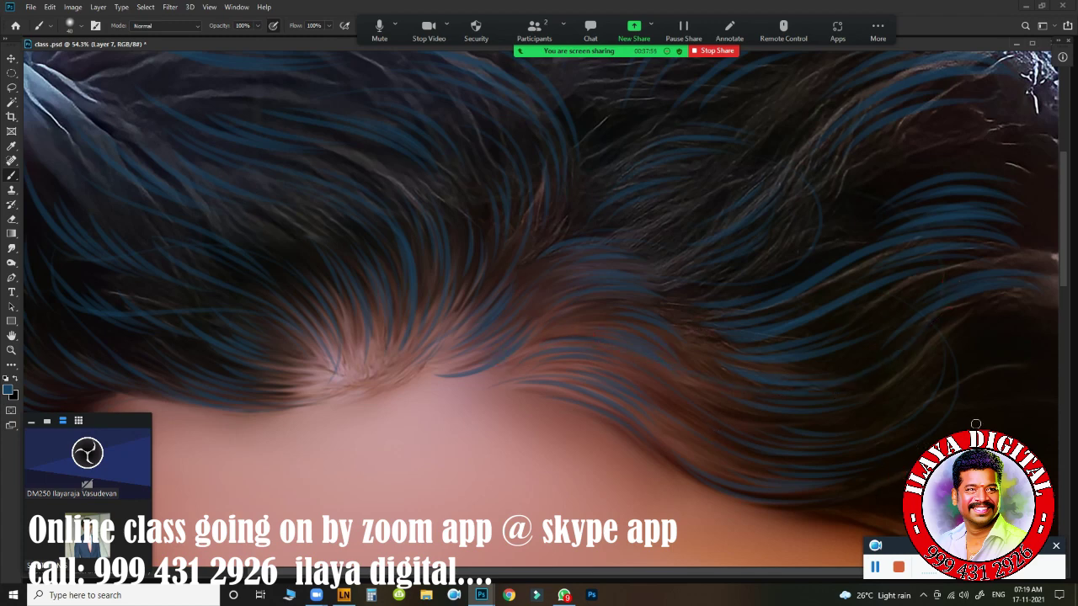
# - Brush thin blue-grey strands along the hairline above the forehead to its right end
pyautogui.moveTo(926, 472); pyautogui.dragTo(960, 257)
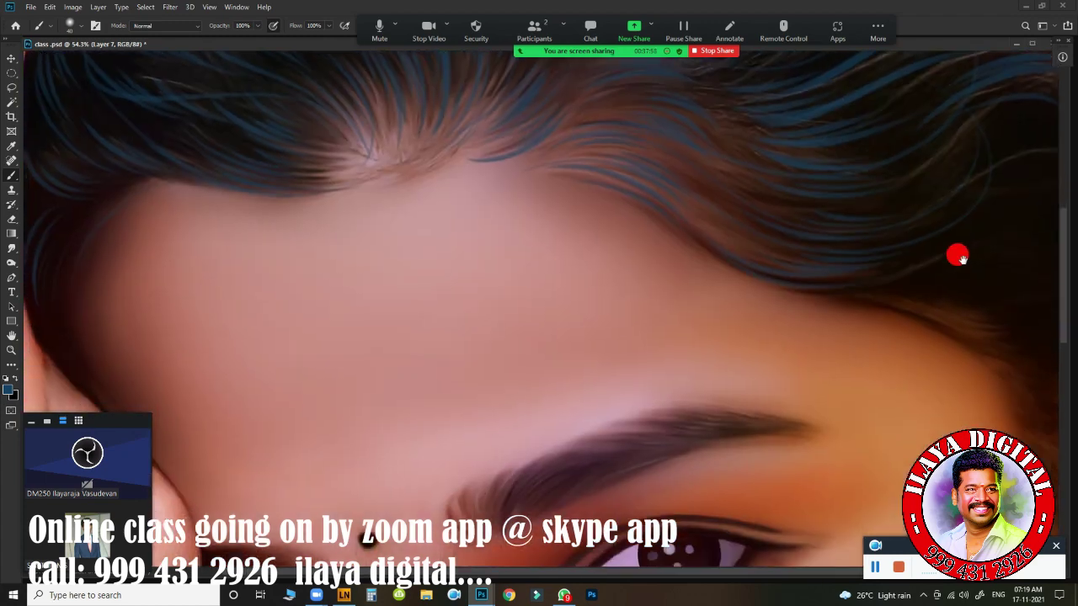
pyautogui.moveTo(950, 301); pyautogui.dragTo(1029, 308)
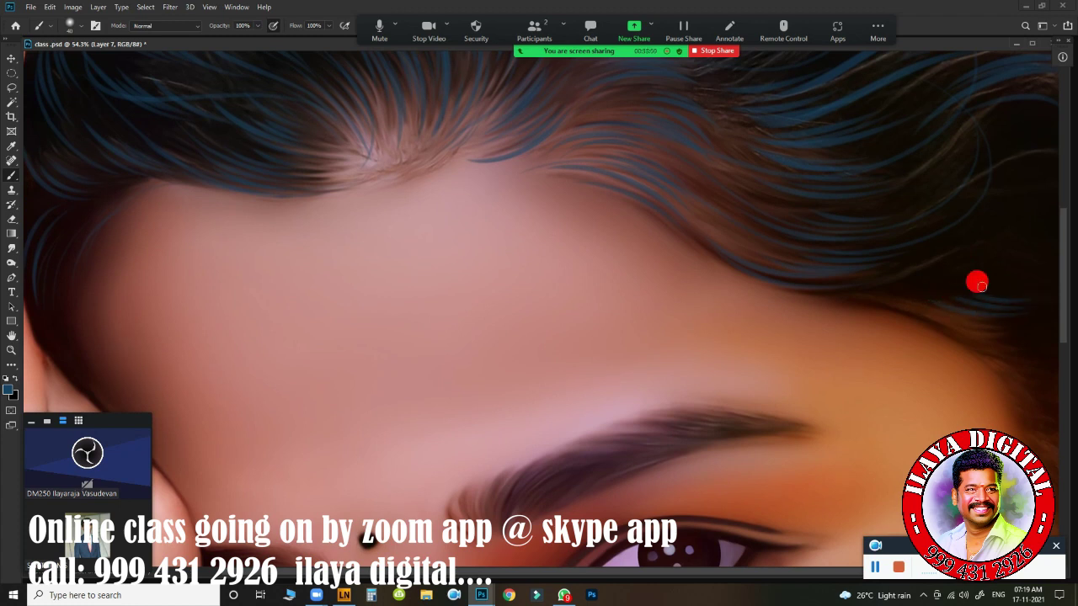
pyautogui.moveTo(879, 306); pyautogui.dragTo(1022, 359)
pyautogui.moveTo(951, 325); pyautogui.dragTo(1001, 353)
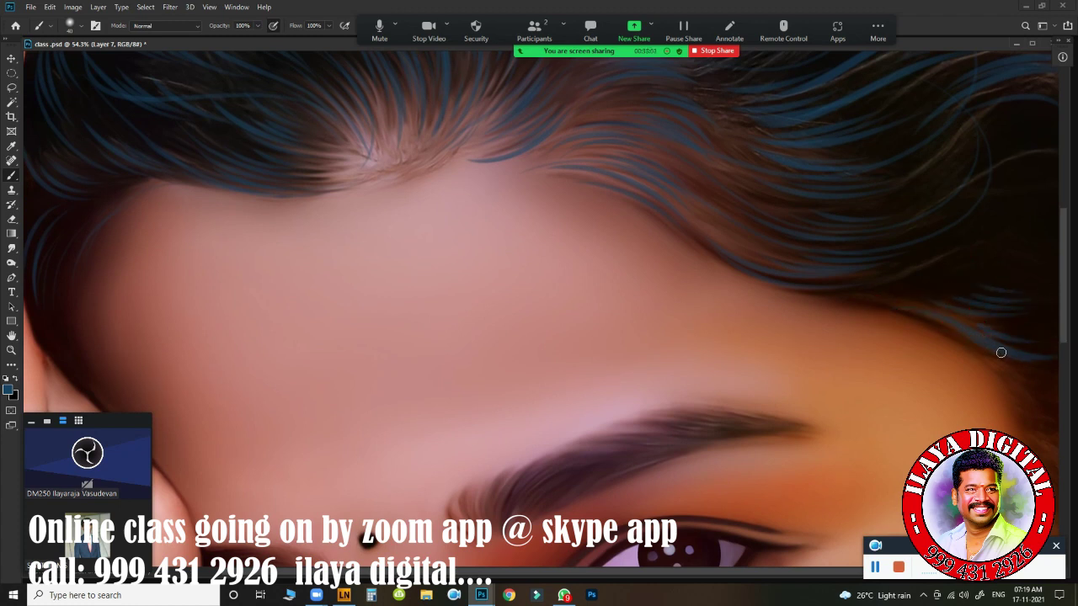
pyautogui.moveTo(813, 297)
pyautogui.mouseDown()
pyautogui.moveTo(965, 260)
pyautogui.moveTo(881, 270)
pyautogui.mouseUp()
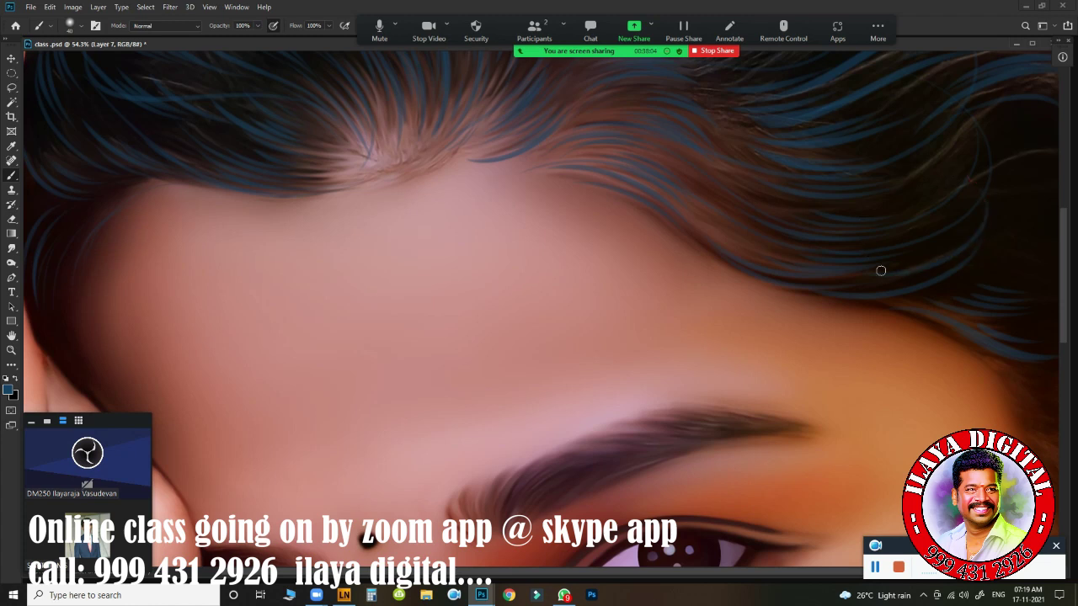
pyautogui.moveTo(919, 202); pyautogui.dragTo(914, 135)
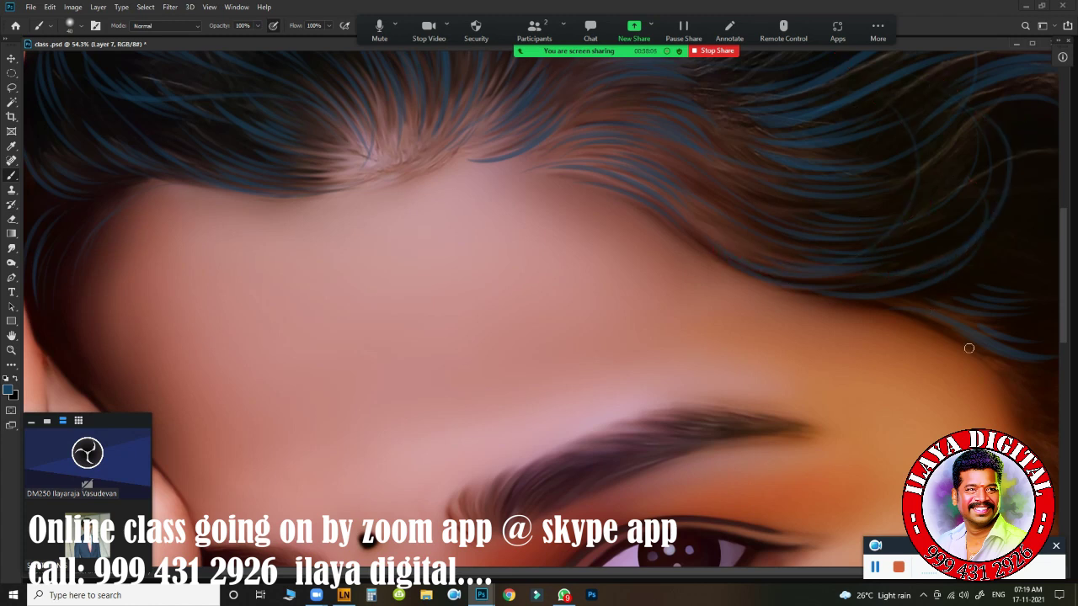
pyautogui.moveTo(970, 347); pyautogui.dragTo(1045, 418)
# - Zoom out to the whole head, turn on Layer 8's dark hair and make it active
pyautogui.scroll(-2, 716, 364)
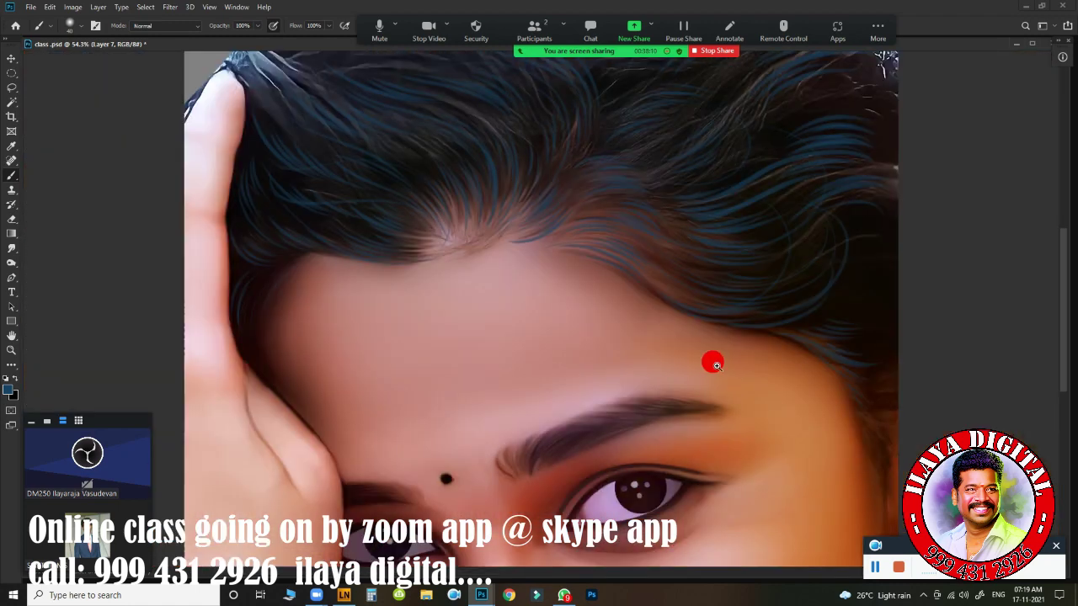
pyautogui.scroll(-2, 716, 365)
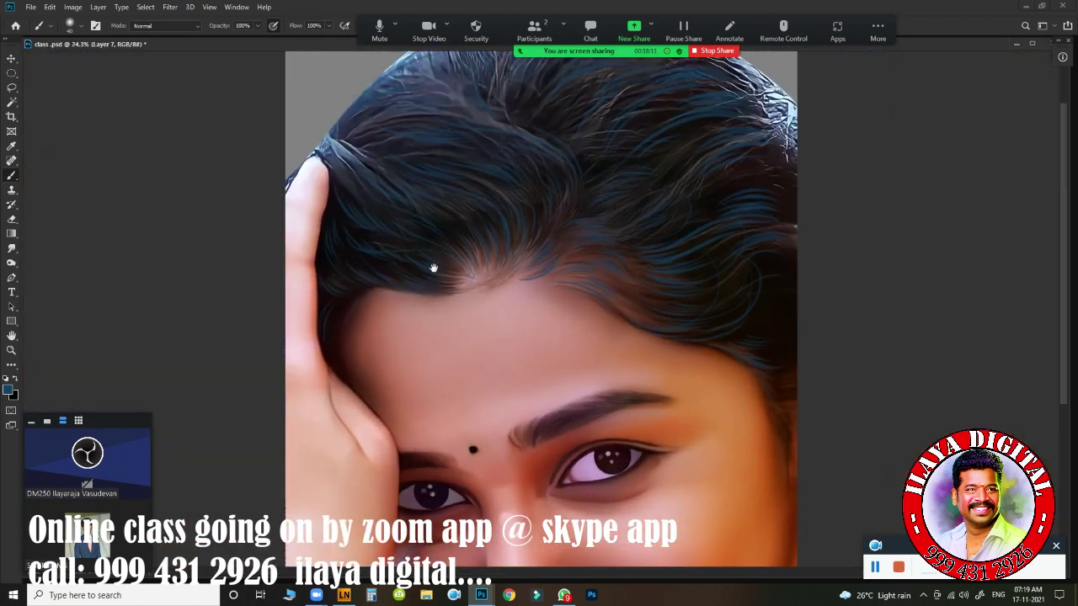
pyautogui.moveTo(433, 268); pyautogui.dragTo(437, 345)
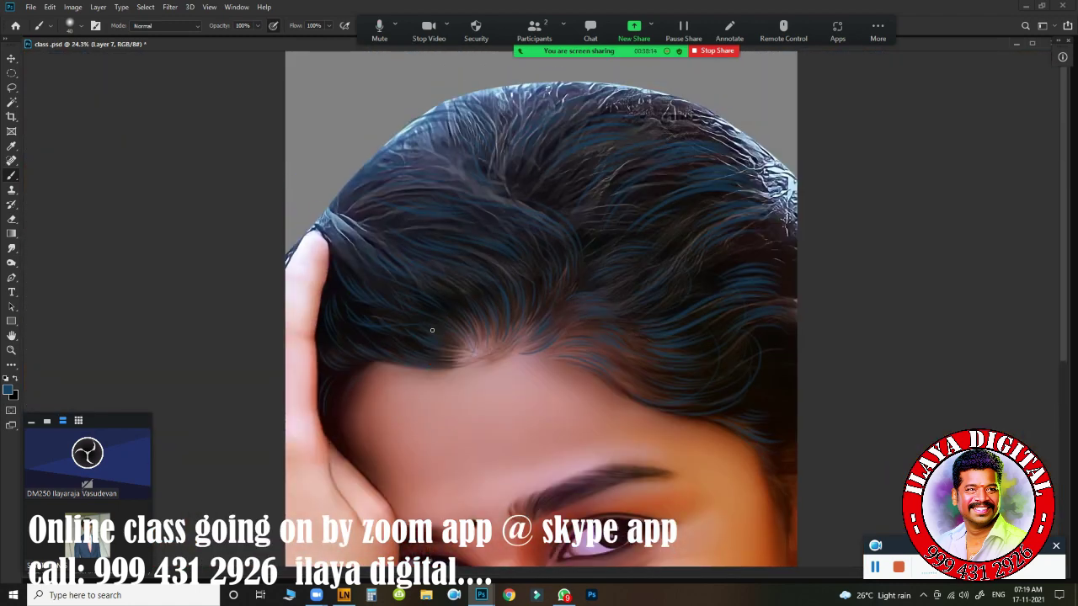
pyautogui.press('F7')
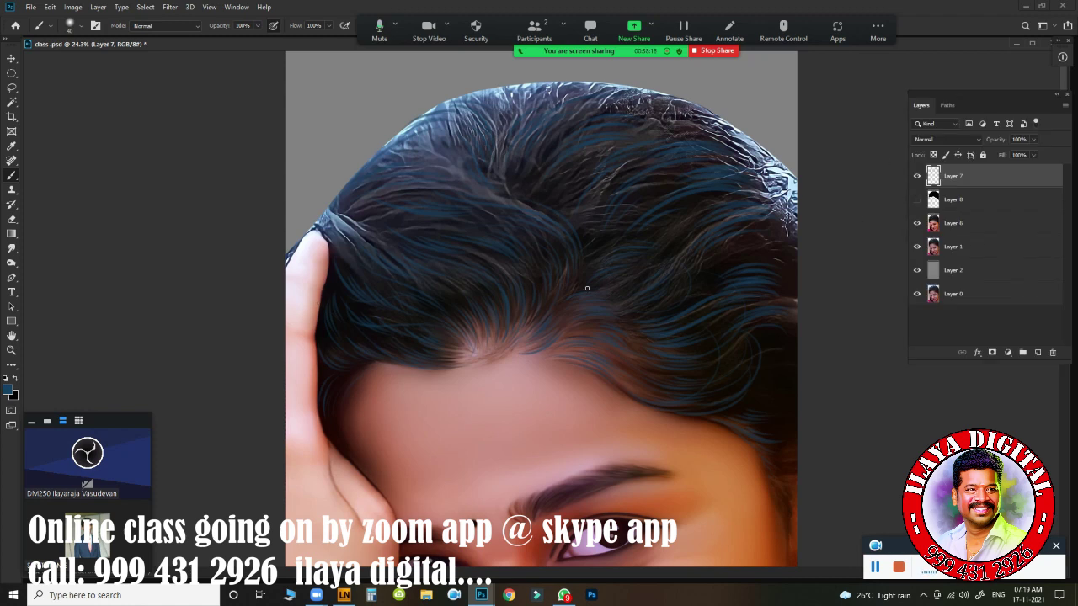
pyautogui.click(917, 200)
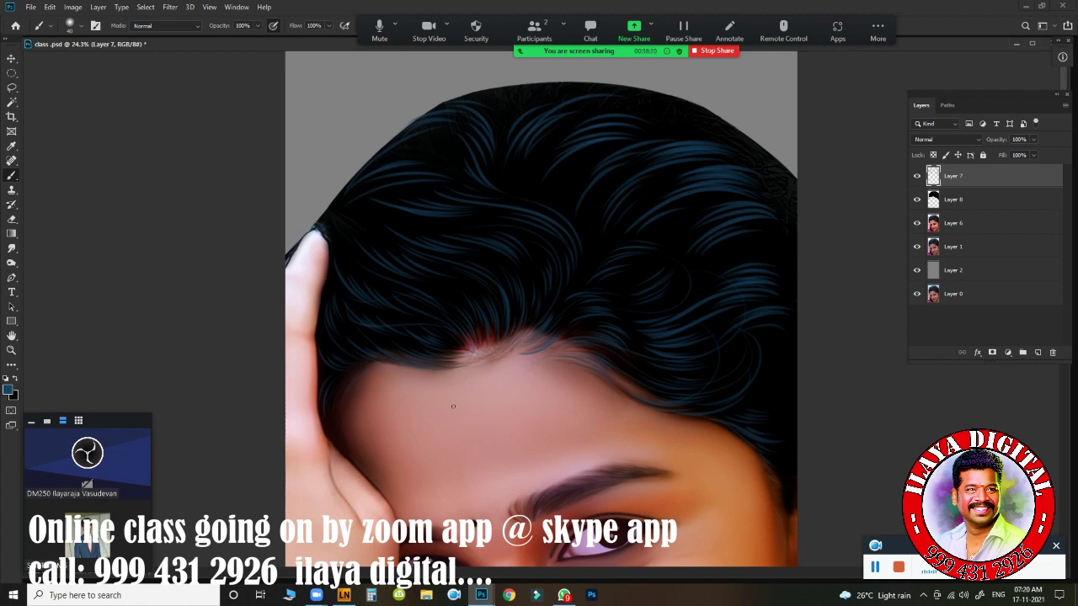
pyautogui.click(952, 203)
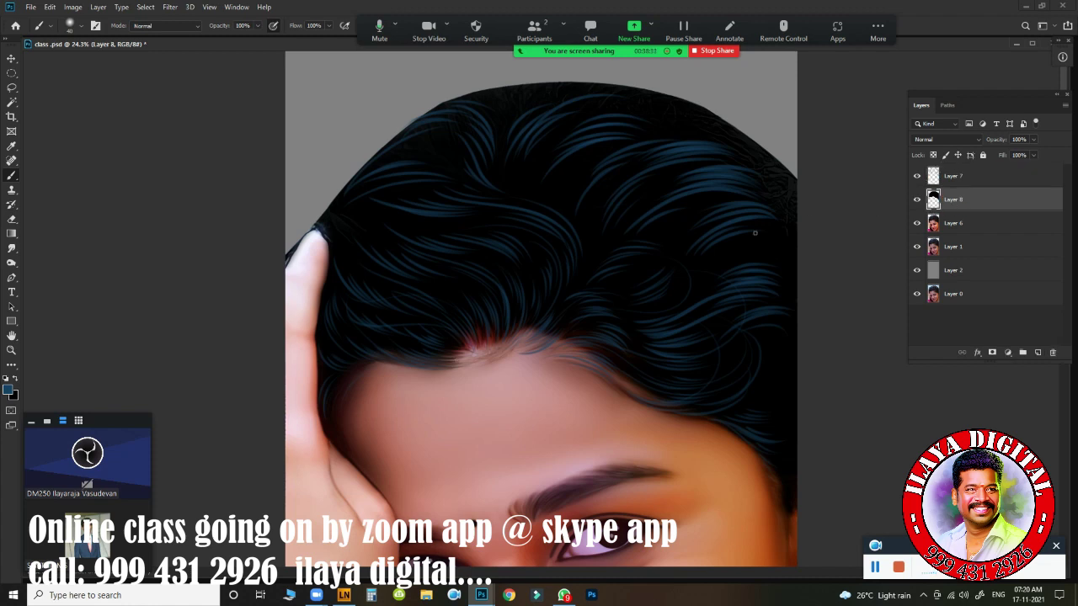
# - Erase Layer 8's hairline edge with a larger Eraser at 37% opacity
pyautogui.press('e')
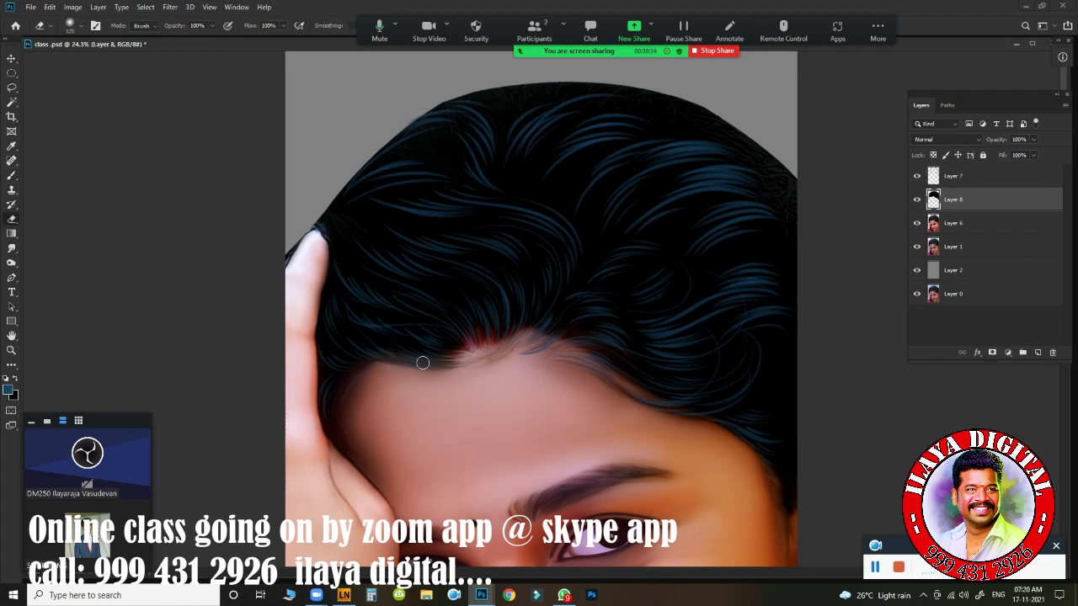
pyautogui.press(']')
pyautogui.press(']')
pyautogui.moveTo(188, 38); pyautogui.dragTo(176, 39)
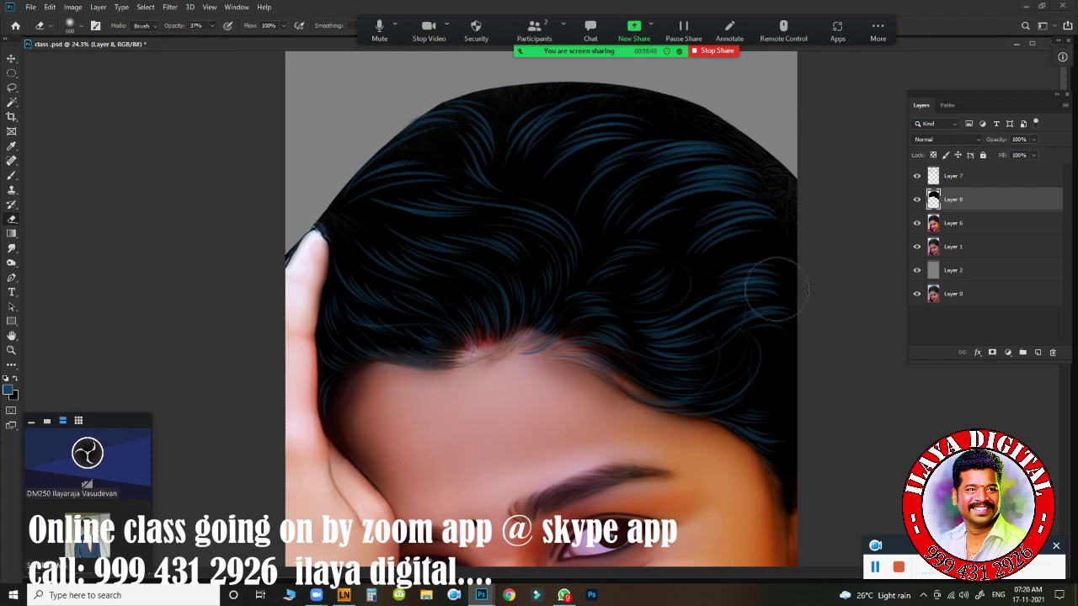
pyautogui.click(992, 198)
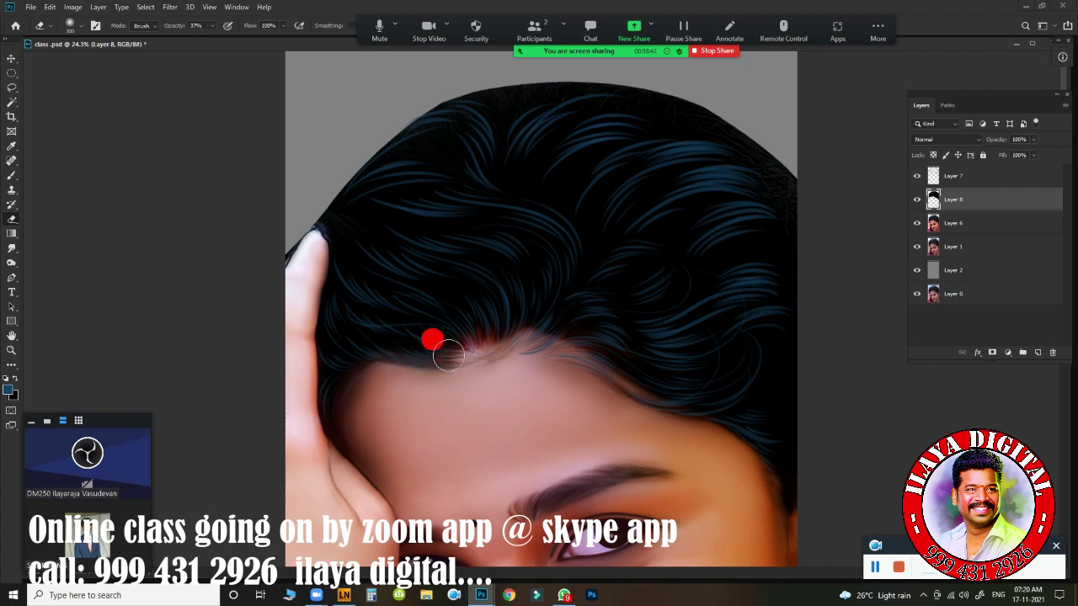